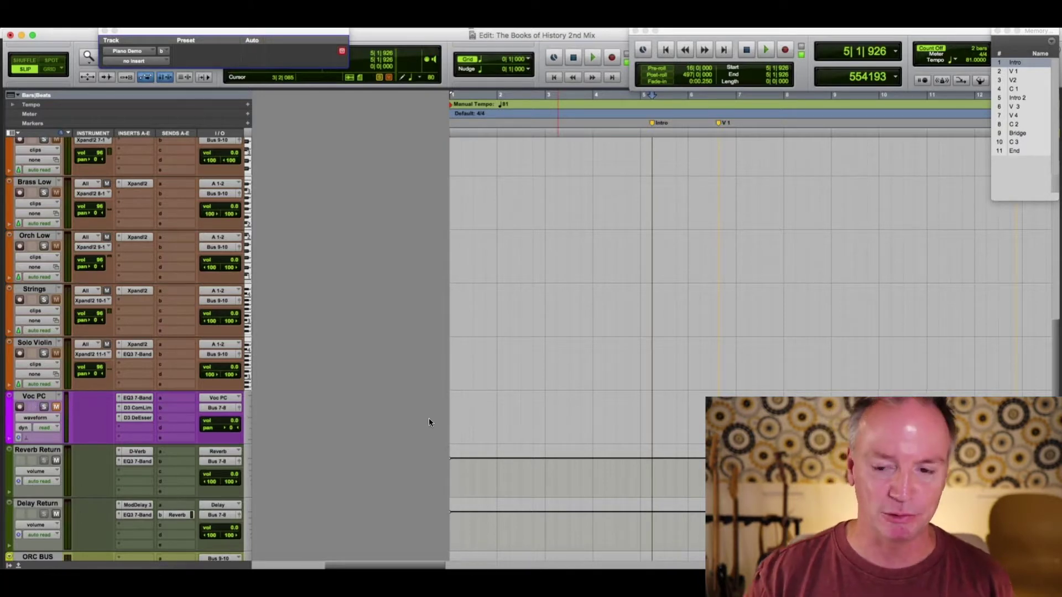
Step: Insert the mono Melodyne plug-in on the Vox Demo track and reposition its window clear of the track inserts
scroll(1053, 184, up, 10)
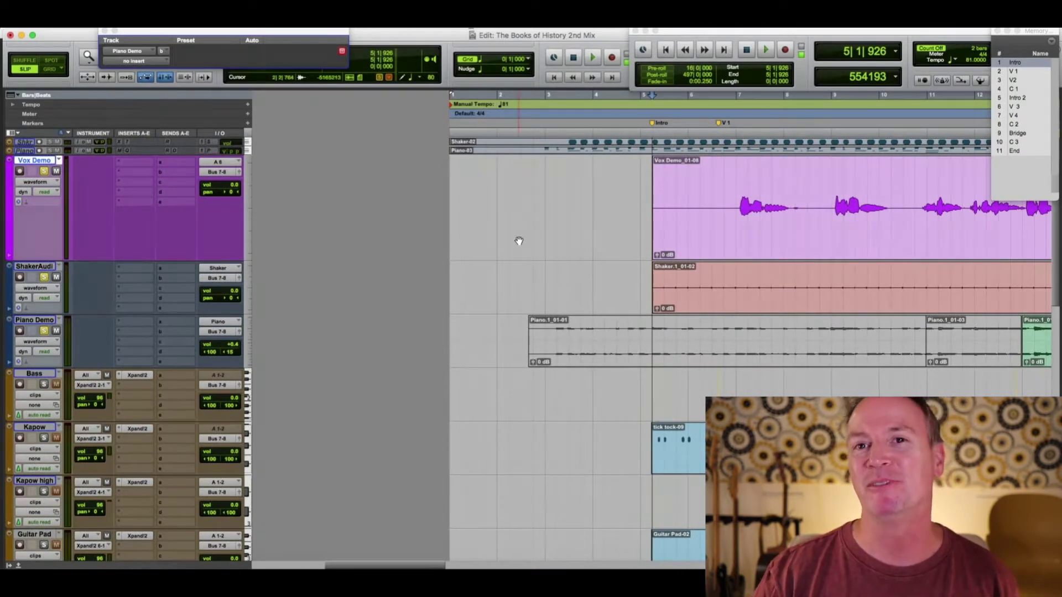
click(132, 165)
mouse_move(166, 184)
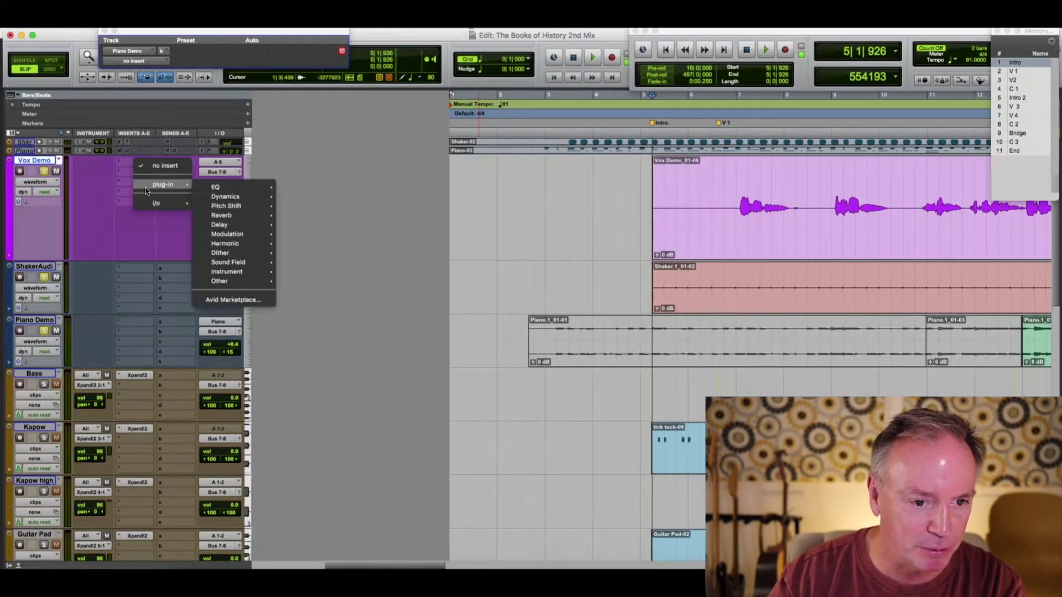
mouse_move(248, 282)
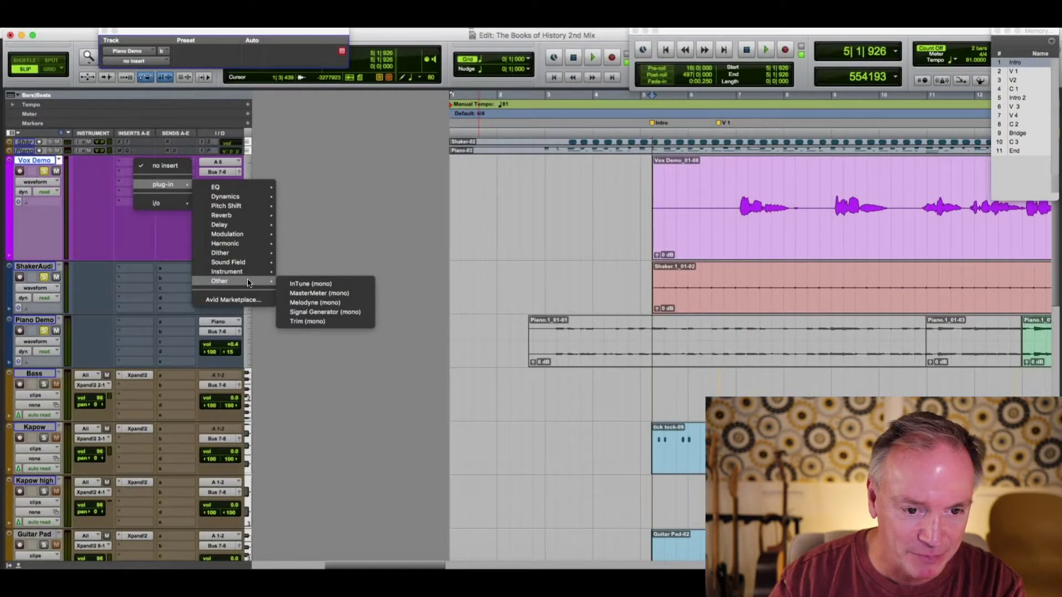
click(332, 302)
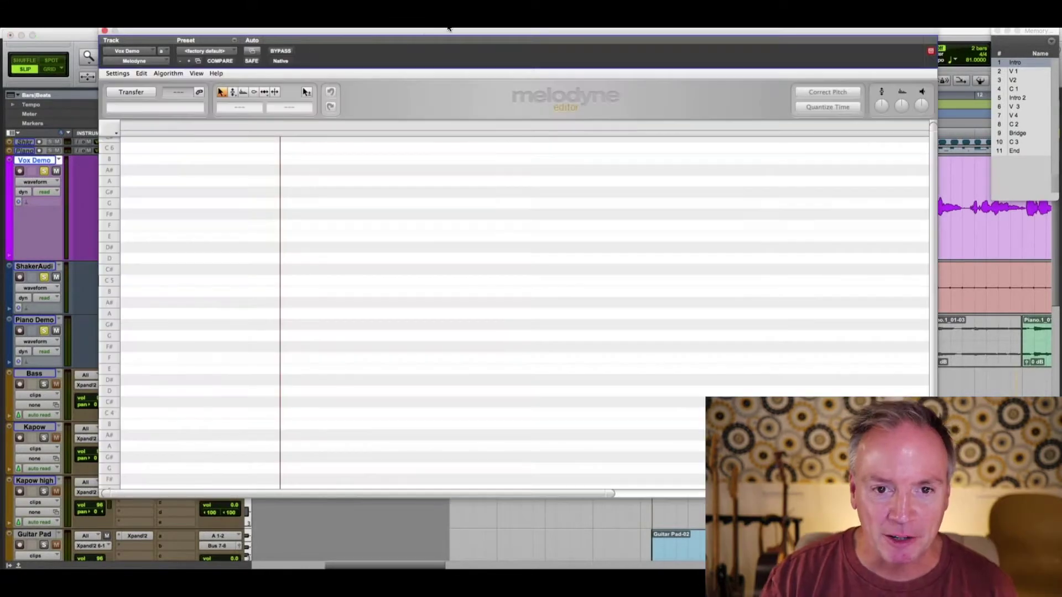
drag(452, 32, 552, 129)
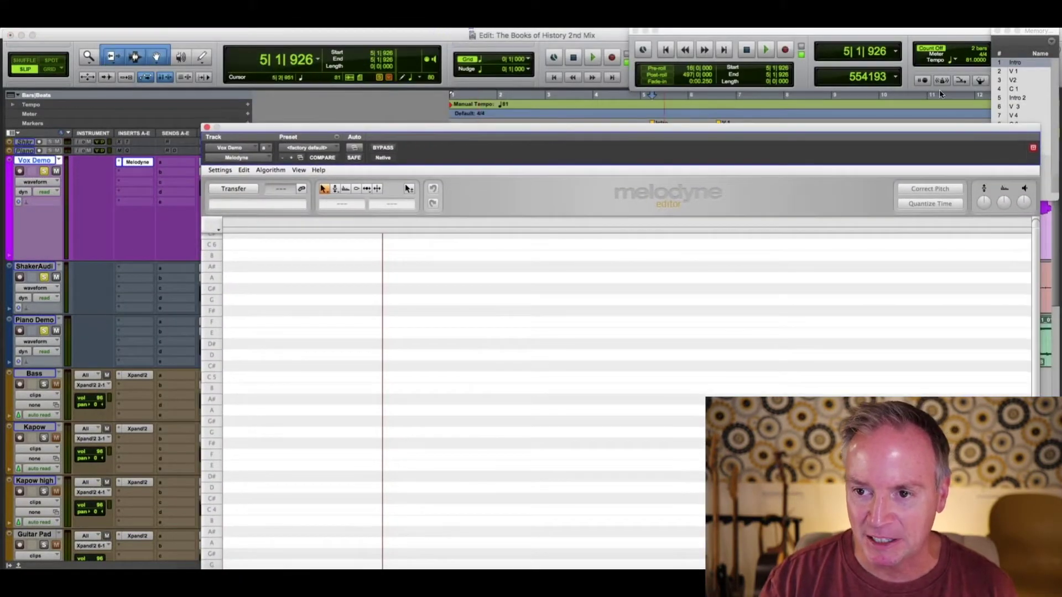
Step: Transfer the Vox Demo vocal into Melodyne from the V 1 marker, playing through the opening phrases, and reposition the plug-in window
click(1016, 71)
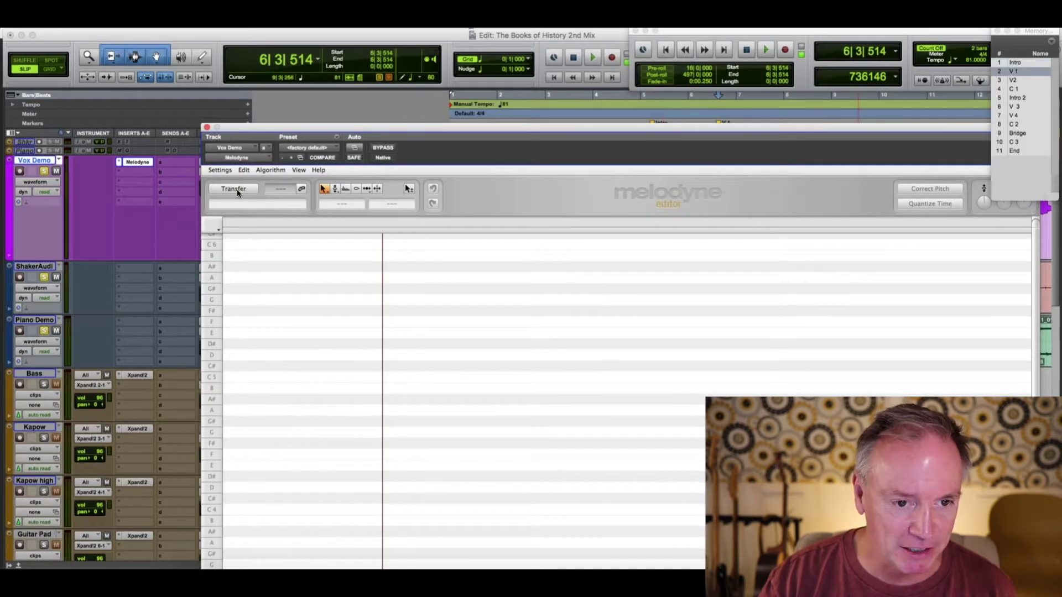
click(237, 190)
key(space)
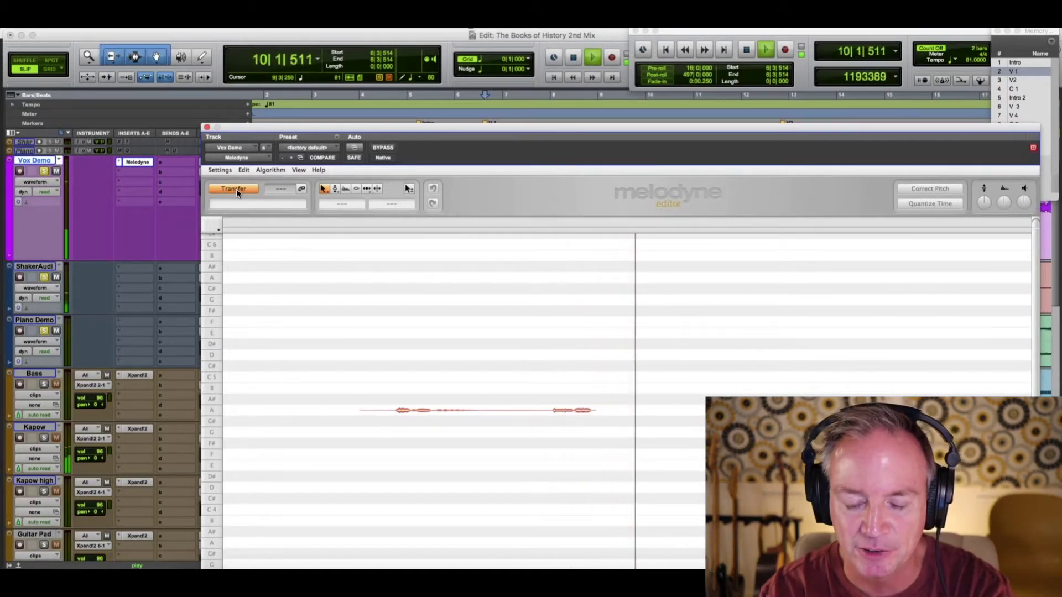
key(super+equal)
drag(776, 136, 861, 39)
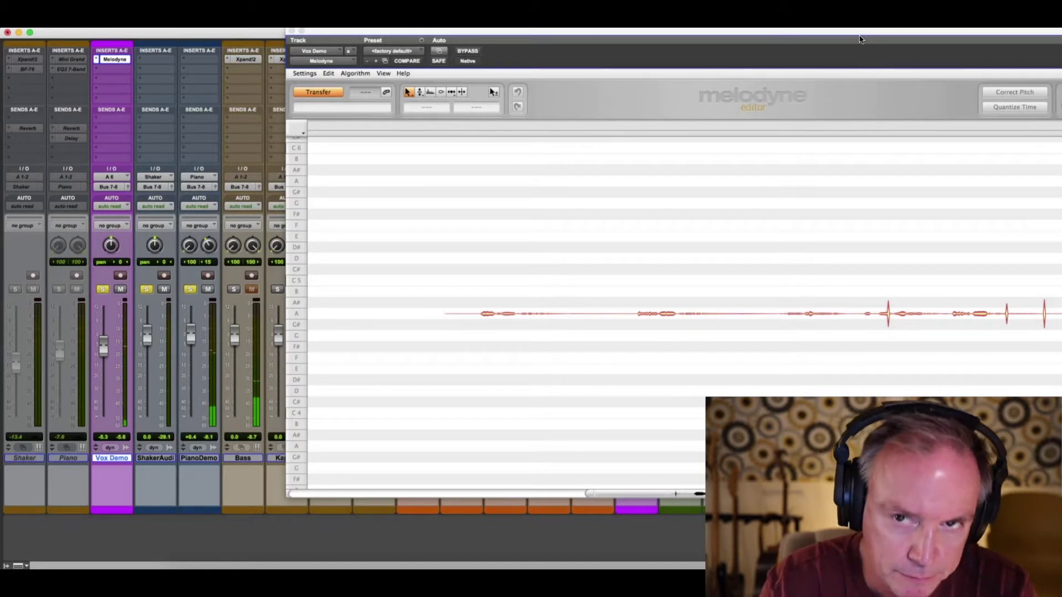
key(space)
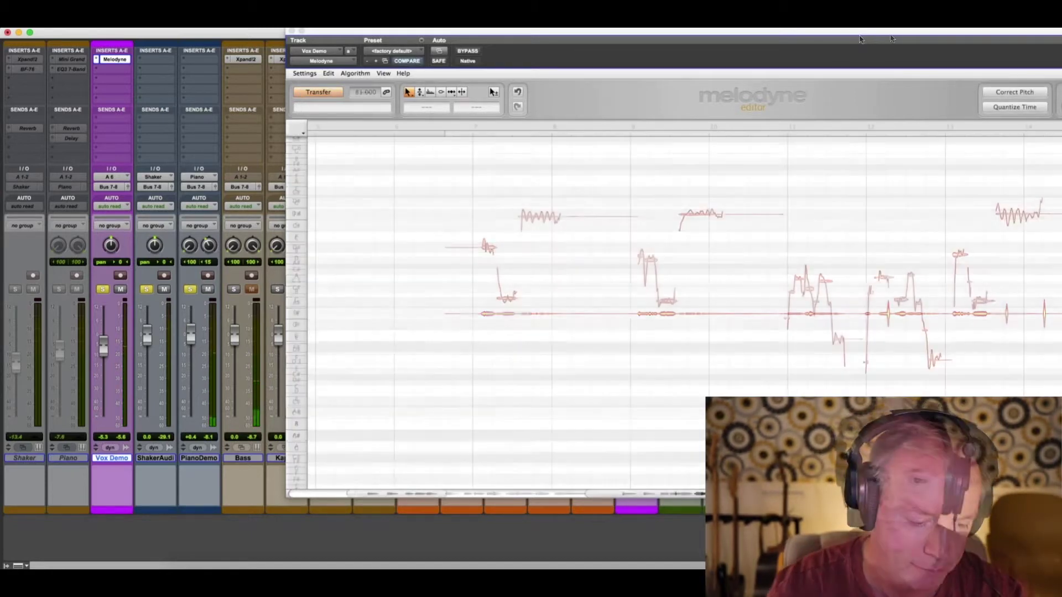
drag(908, 34, 741, 33)
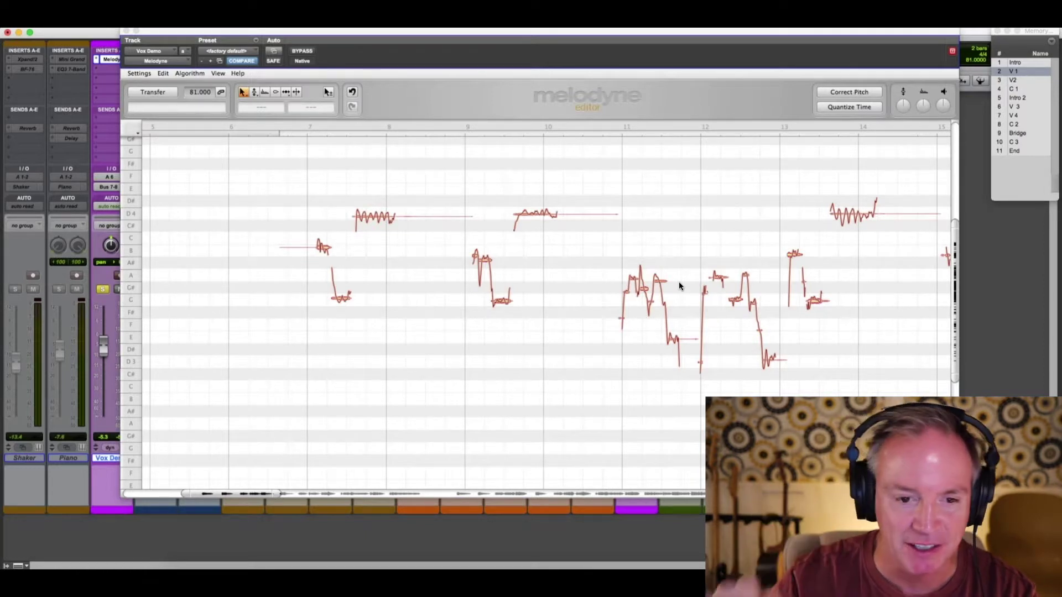
Step: Zoom in on the notes around bar 7 and play back the first vocal phrase
scroll(394, 175, up, 3)
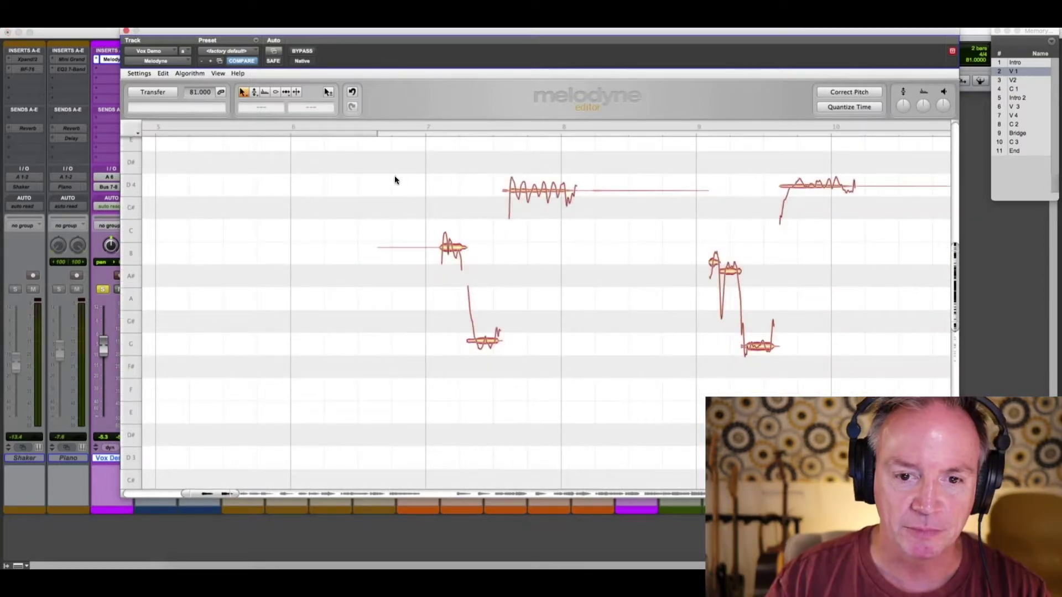
scroll(359, 199, right, 5)
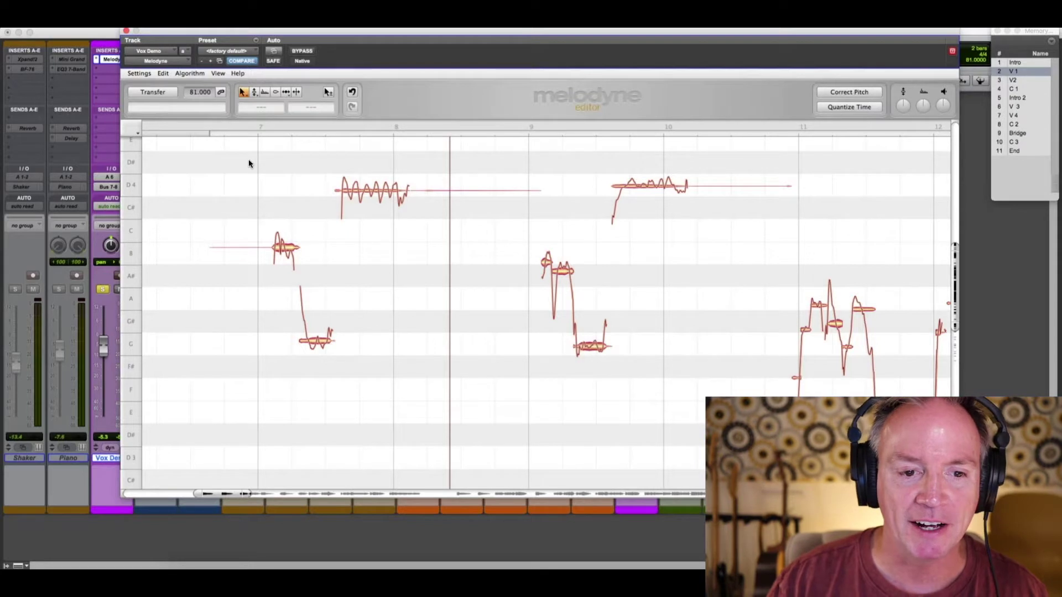
click(214, 157)
key(space)
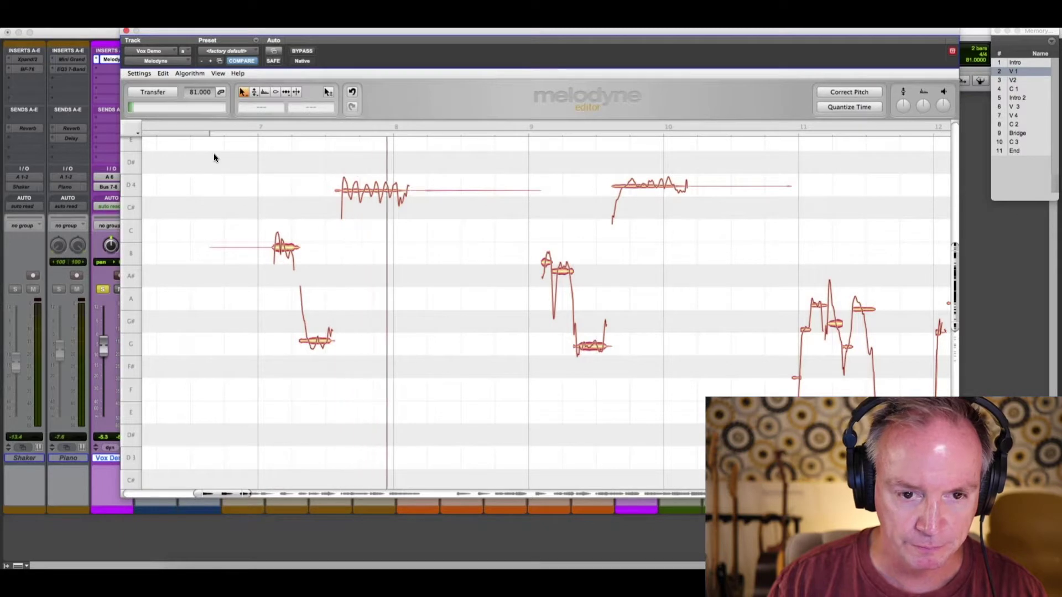
key(space)
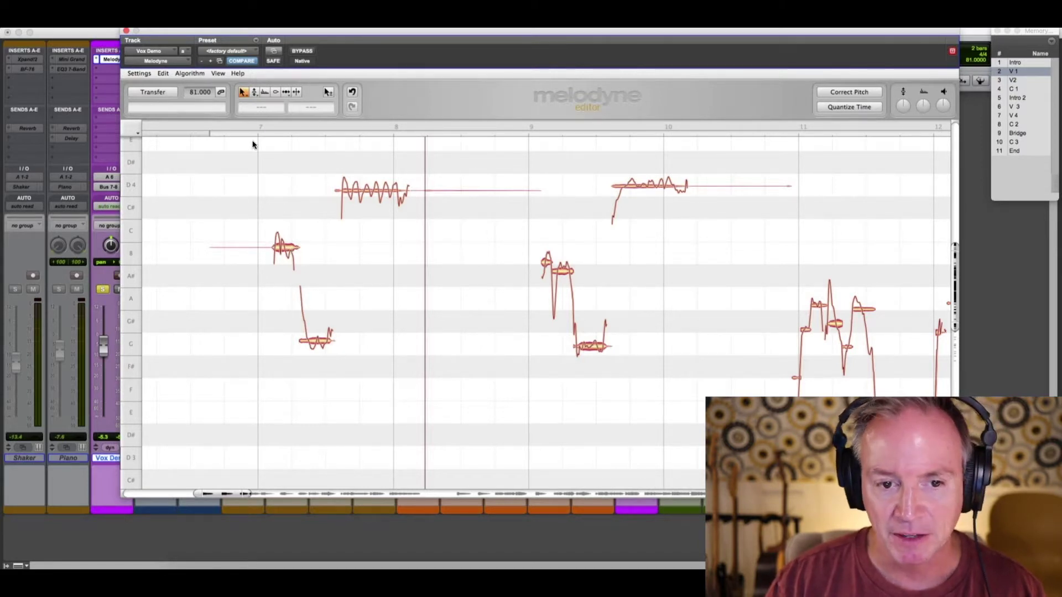
Step: Correct the pitch center of the first phrase's notes at bar 7 by 78%, leaving pitch drift at 0%
drag(240, 146, 415, 383)
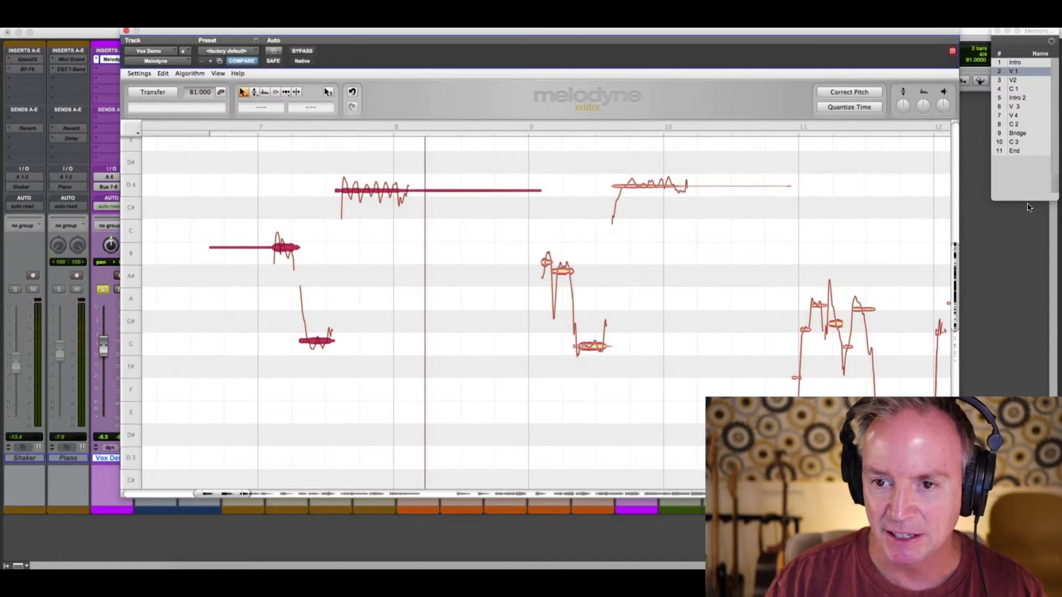
click(849, 92)
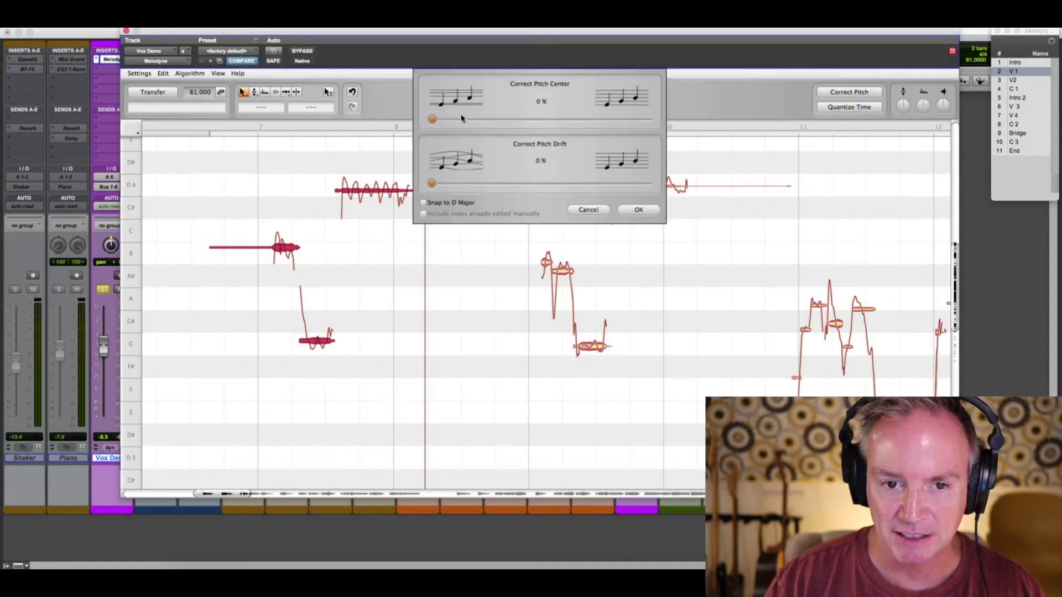
drag(432, 120, 599, 133)
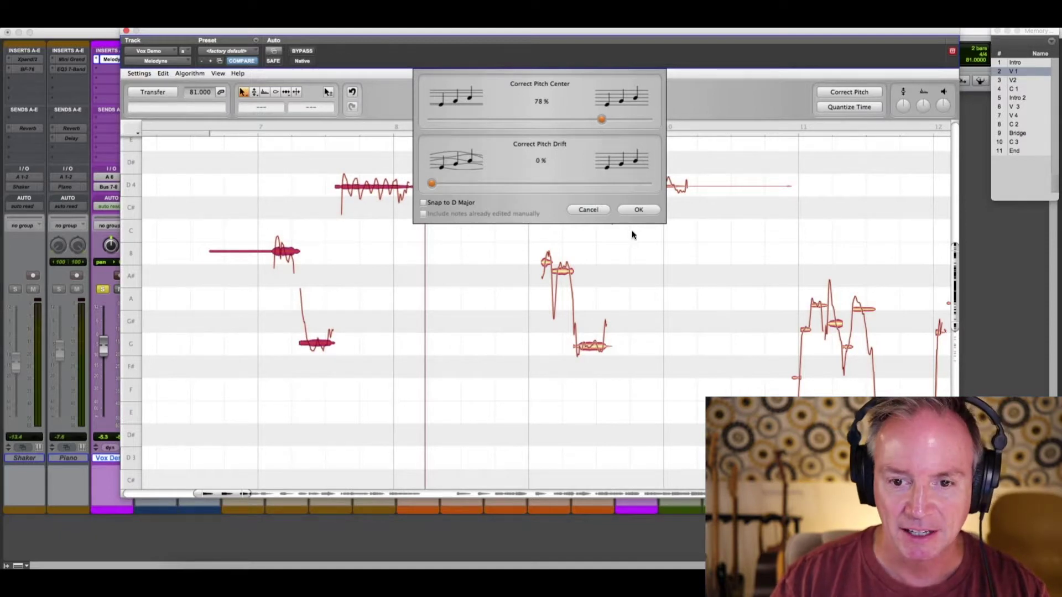
click(639, 210)
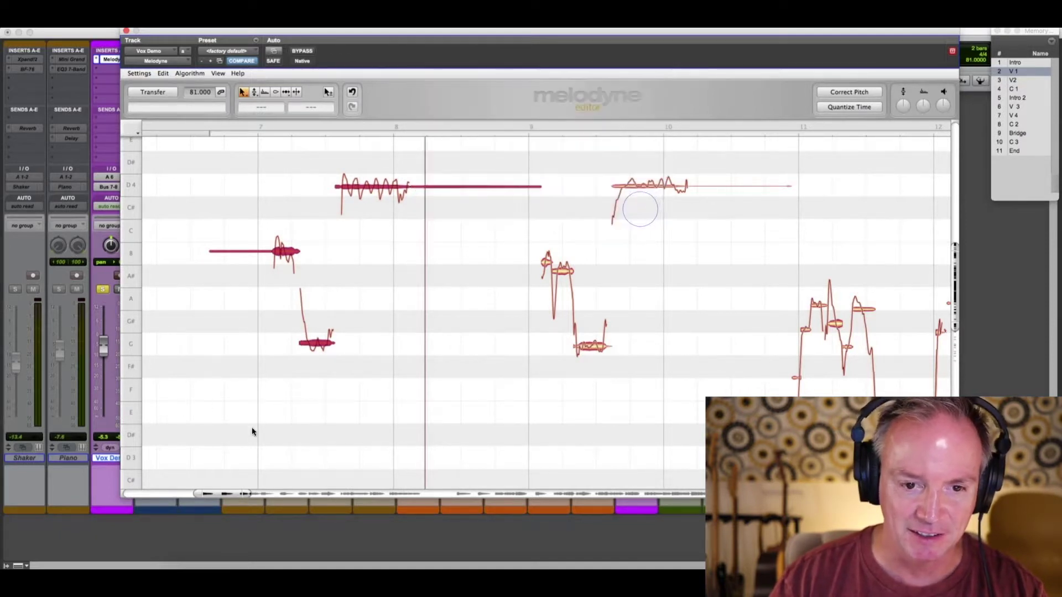
Step: Listen to the corrected phrase at bar 7 and the second phrase starting at bar 9
key(space)
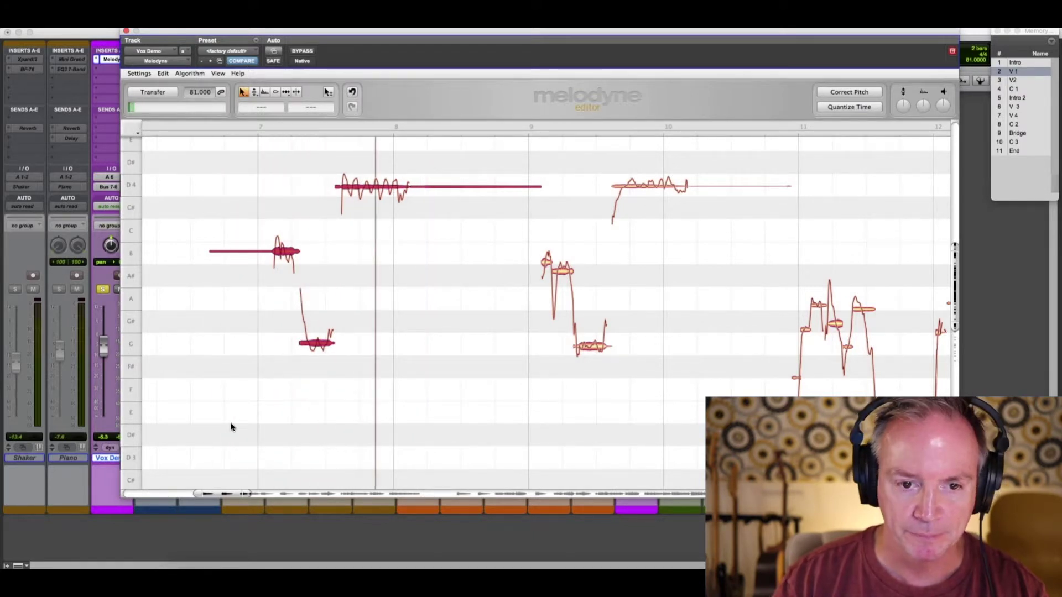
key(space)
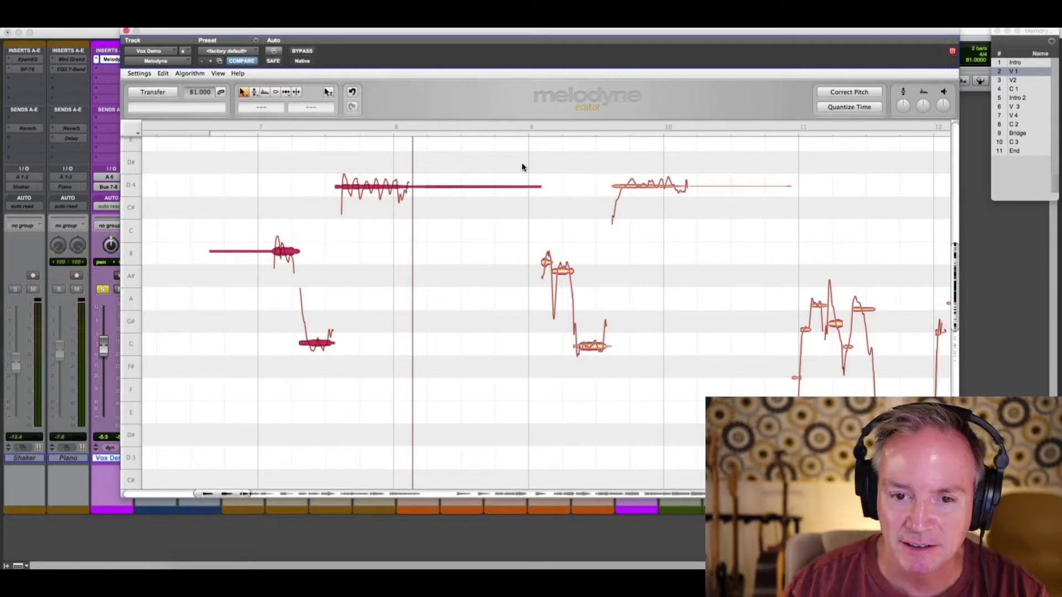
click(544, 156)
double_click(528, 156)
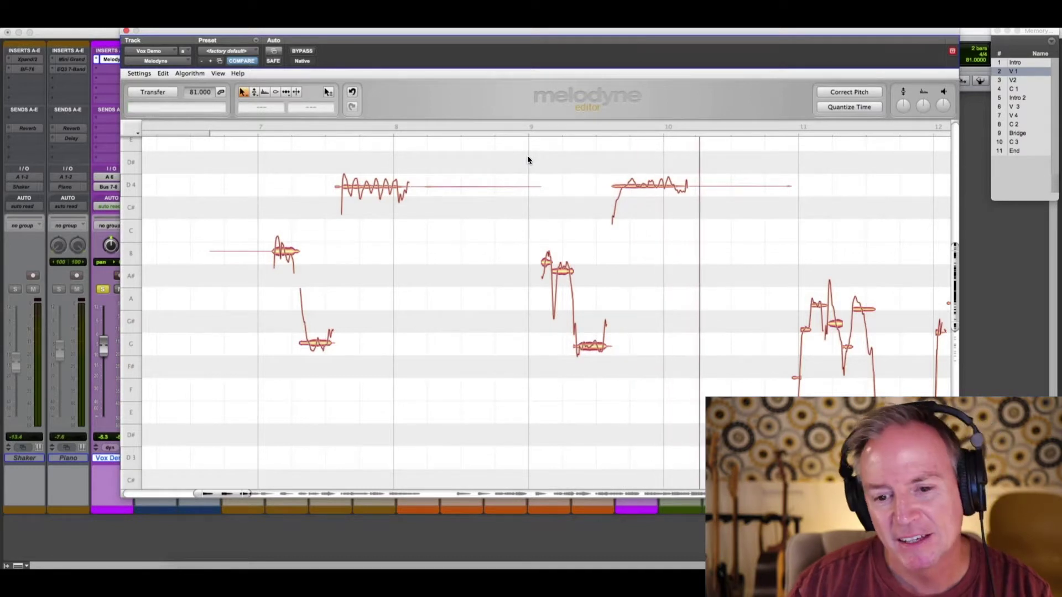
key(space)
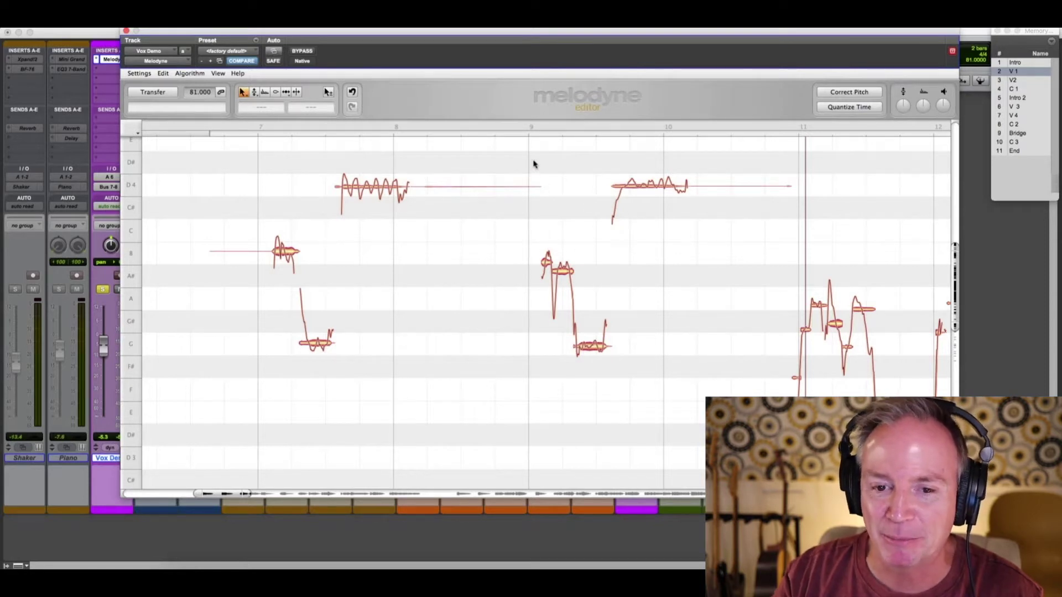
Step: Correct the pitch center of the second phrase's notes at bar 9 by 72%, leaving pitch drift at 0%
mouse_move(530, 152)
mouse_down()
mouse_move(686, 377)
mouse_move(703, 379)
mouse_up()
click(656, 309)
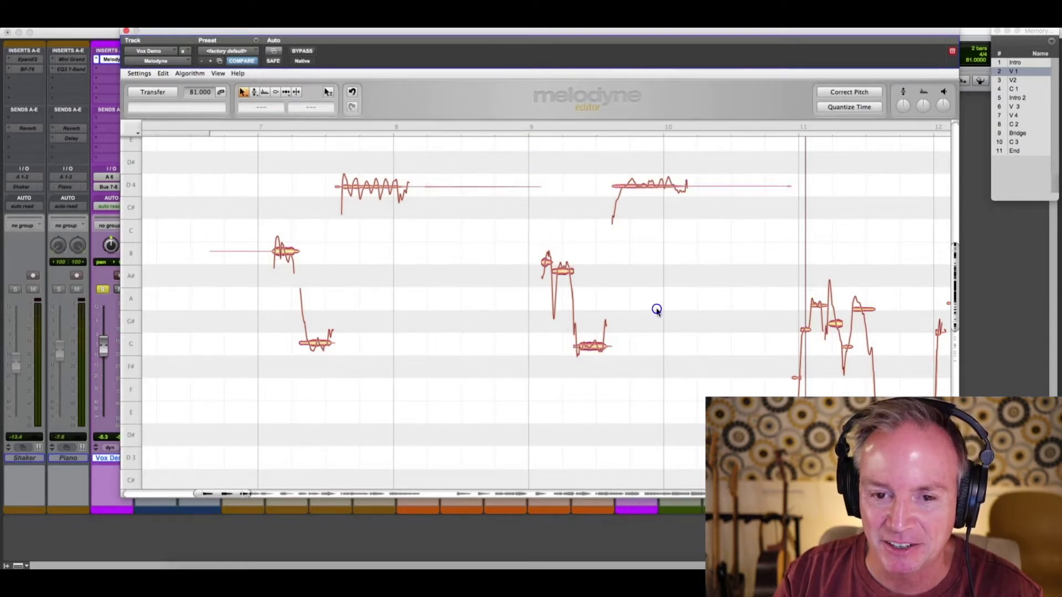
drag(551, 166, 695, 360)
click(850, 91)
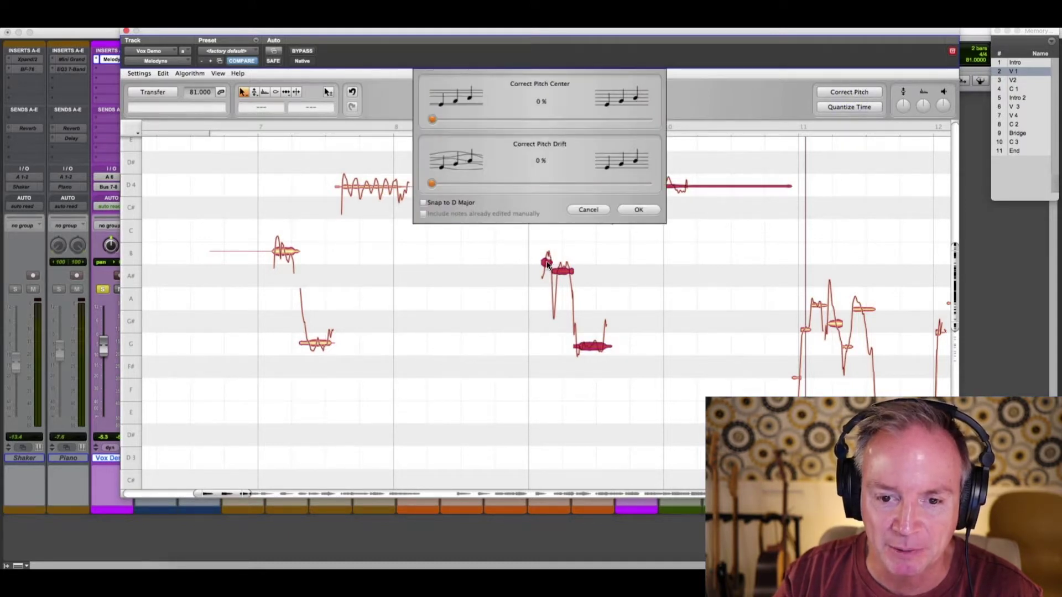
drag(432, 120, 552, 134)
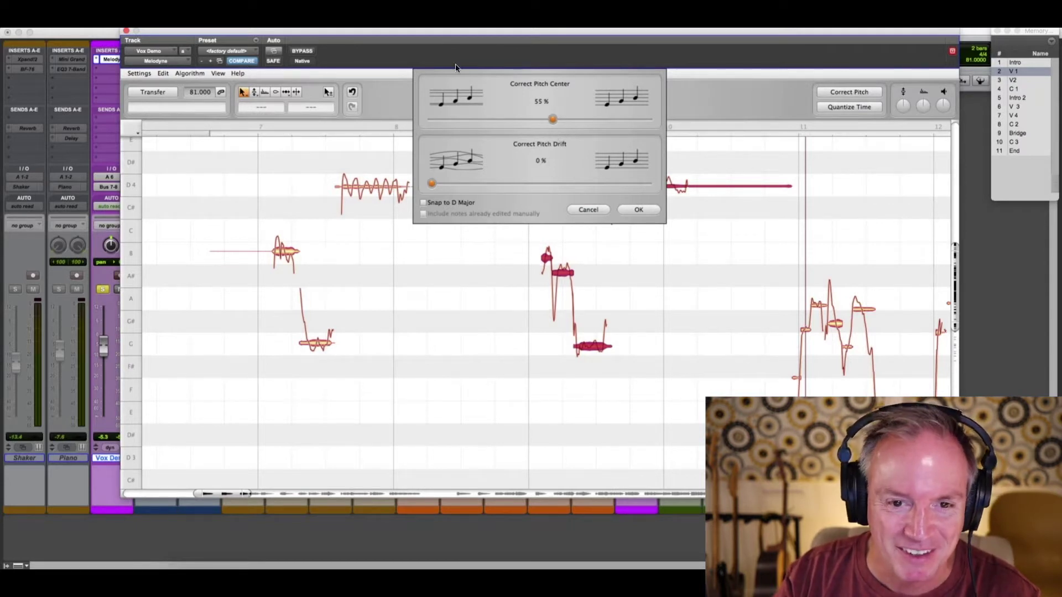
drag(552, 119, 587, 121)
click(639, 210)
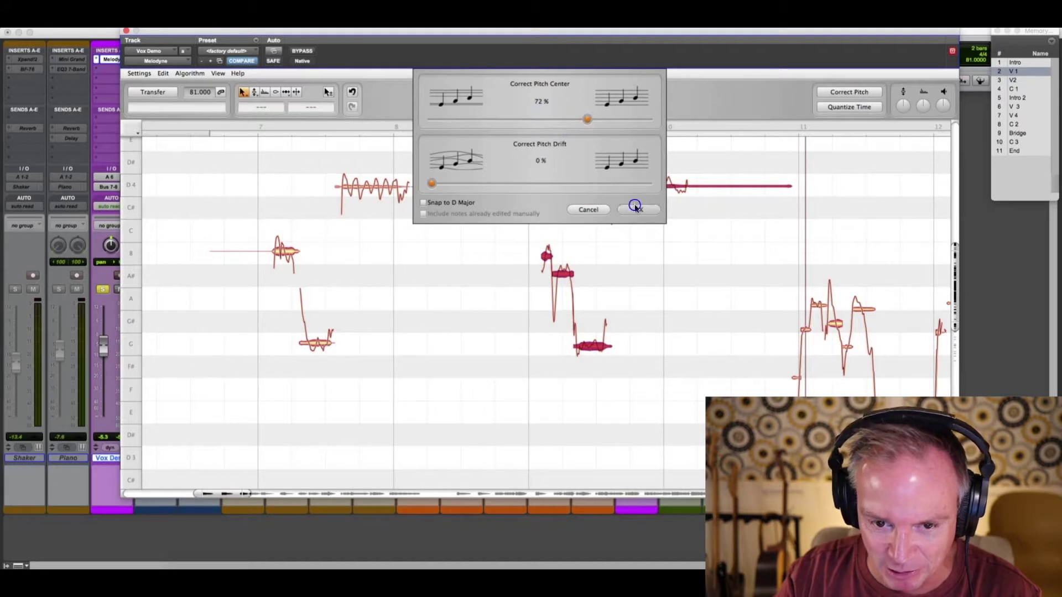
Step: Raise the second note of the bar 9 phrase to about B 3, -34 ct, and play the phrase back
drag(562, 274, 560, 257)
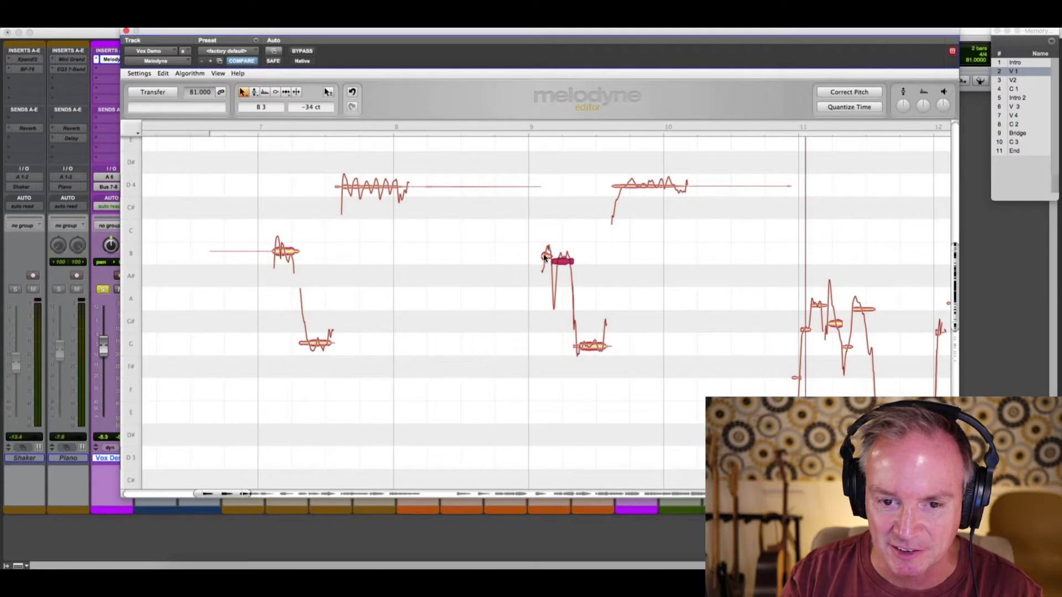
double_click(506, 244)
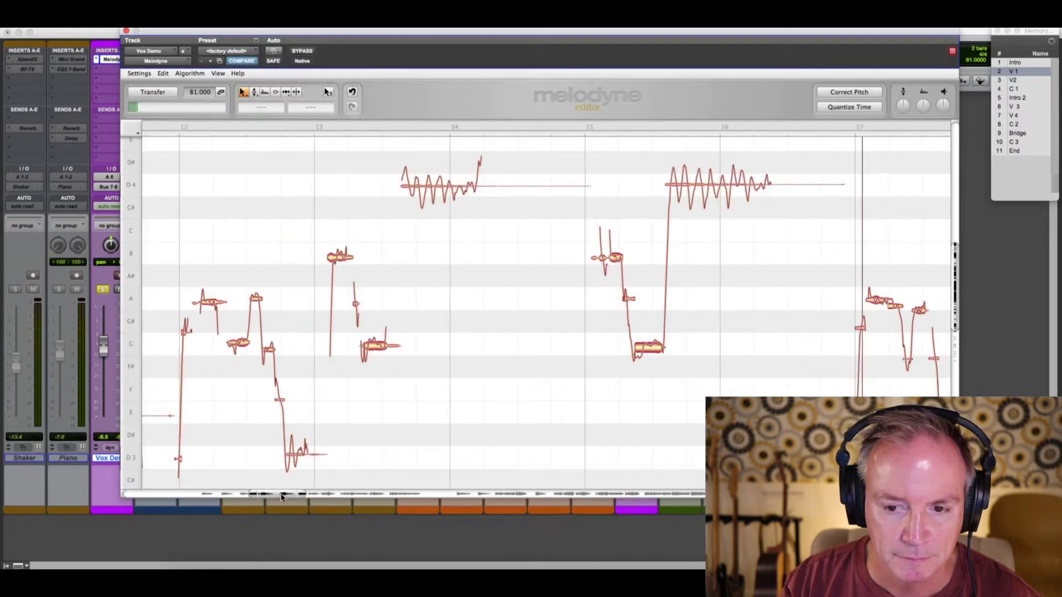
Step: Play back the vocal phrases starting just before bar 17
drag(281, 493, 315, 494)
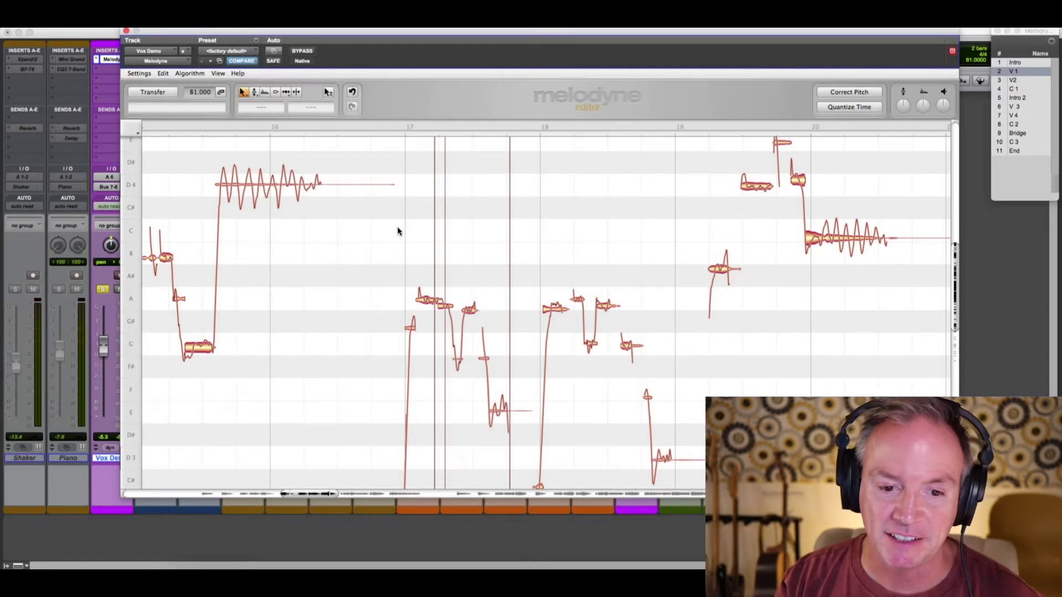
click(397, 259)
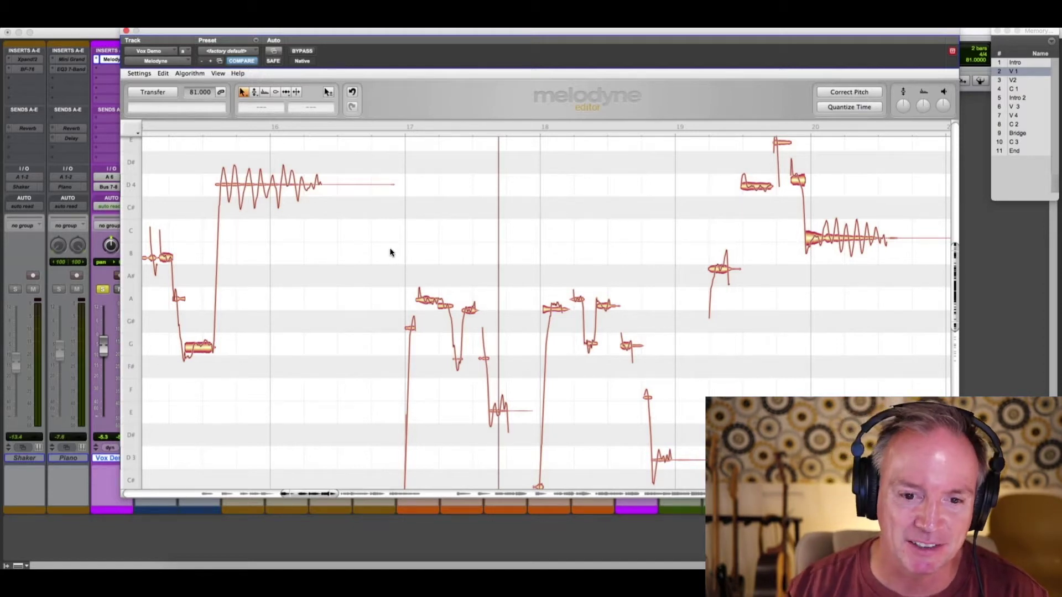
double_click(390, 252)
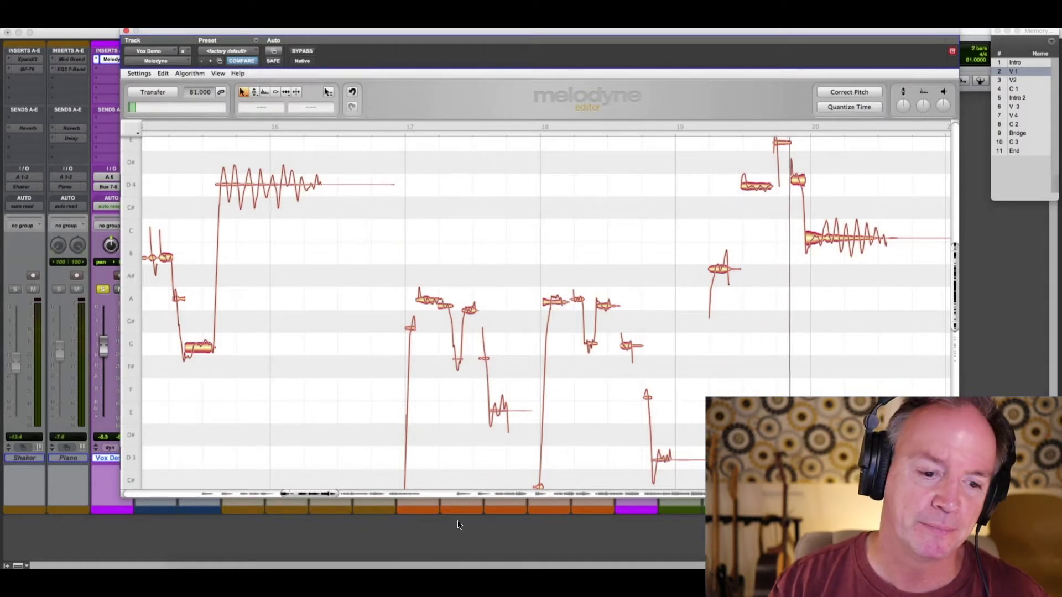
Step: Correct the pitch center of the four notes around bar 20 by 63%, leaving pitch drift at 0%
drag(309, 491, 331, 495)
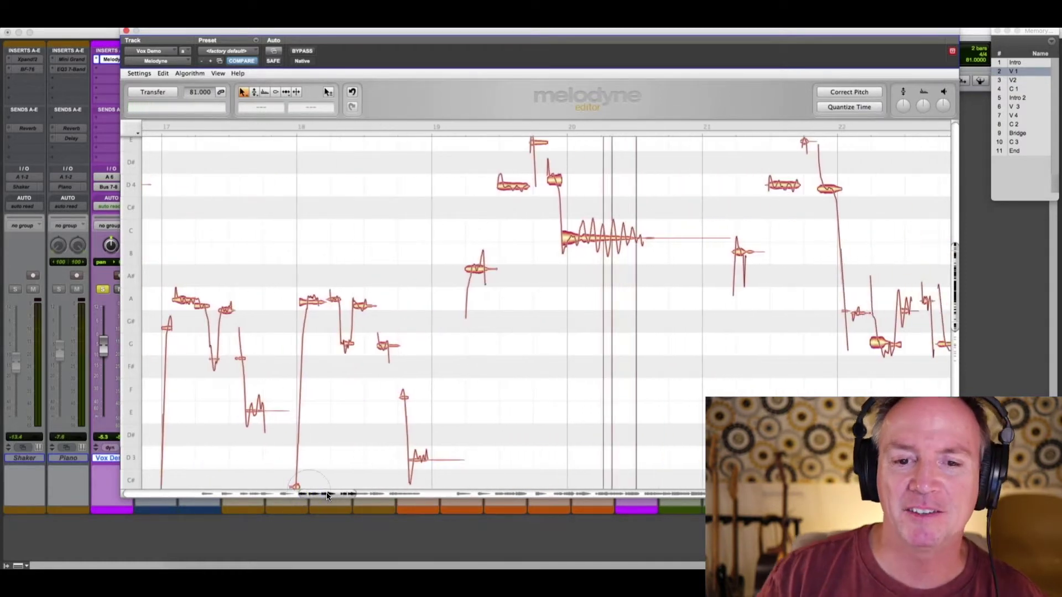
drag(953, 280, 951, 271)
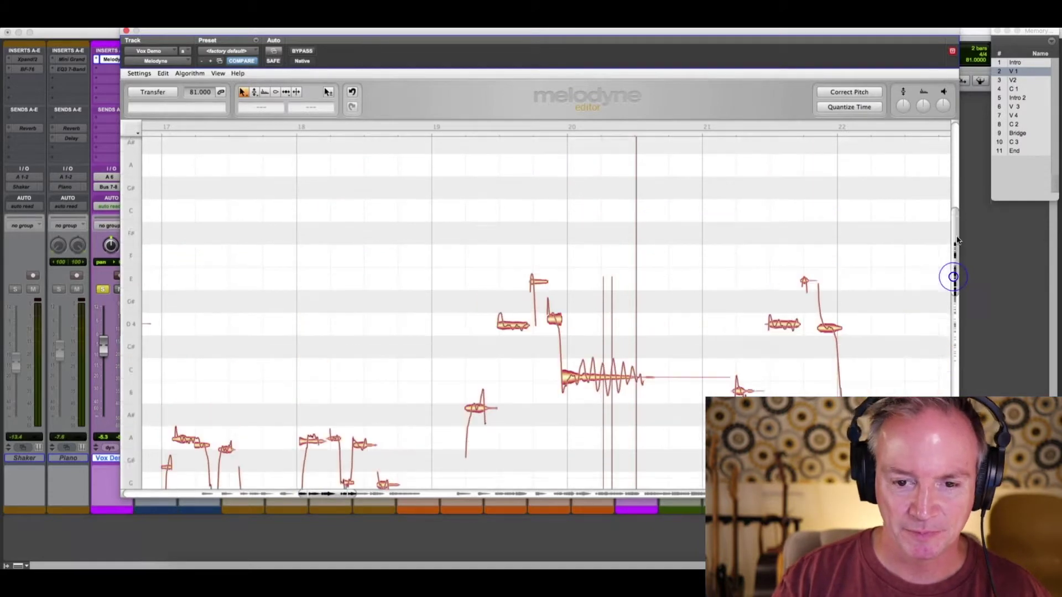
drag(466, 161, 620, 313)
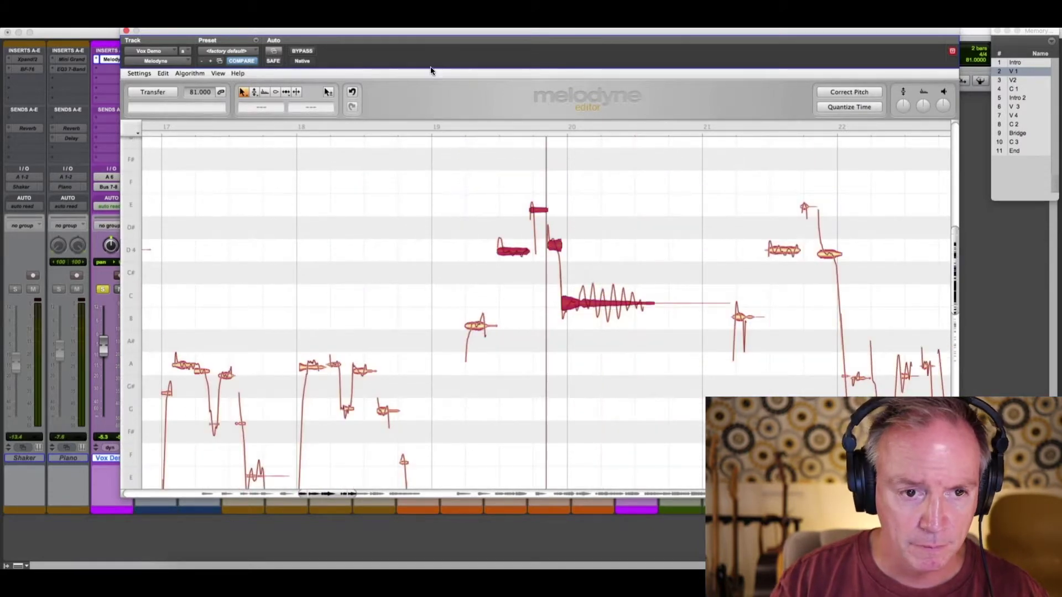
click(835, 92)
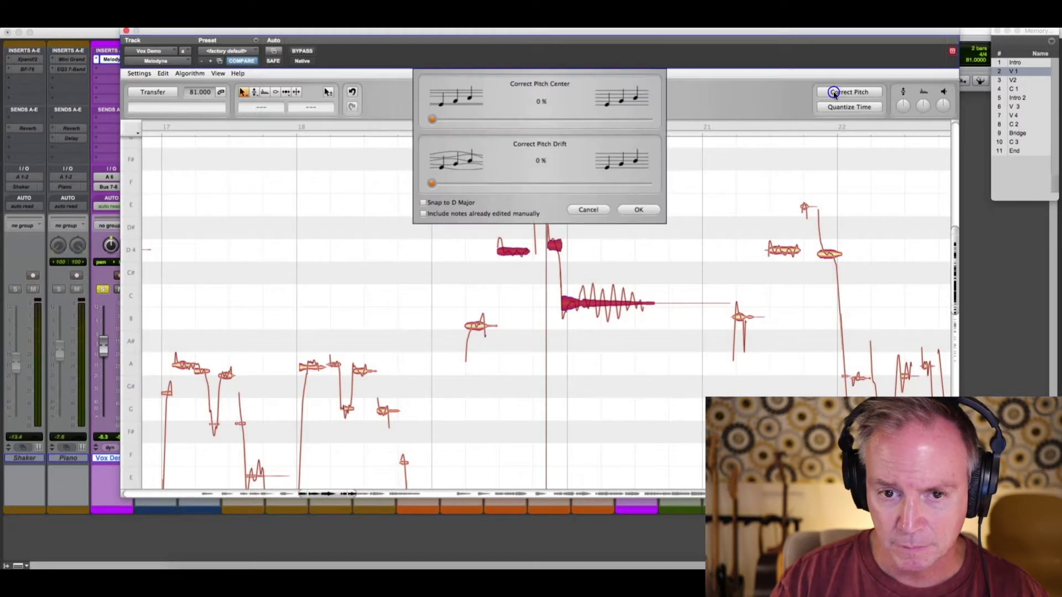
drag(441, 119, 561, 128)
click(450, 245)
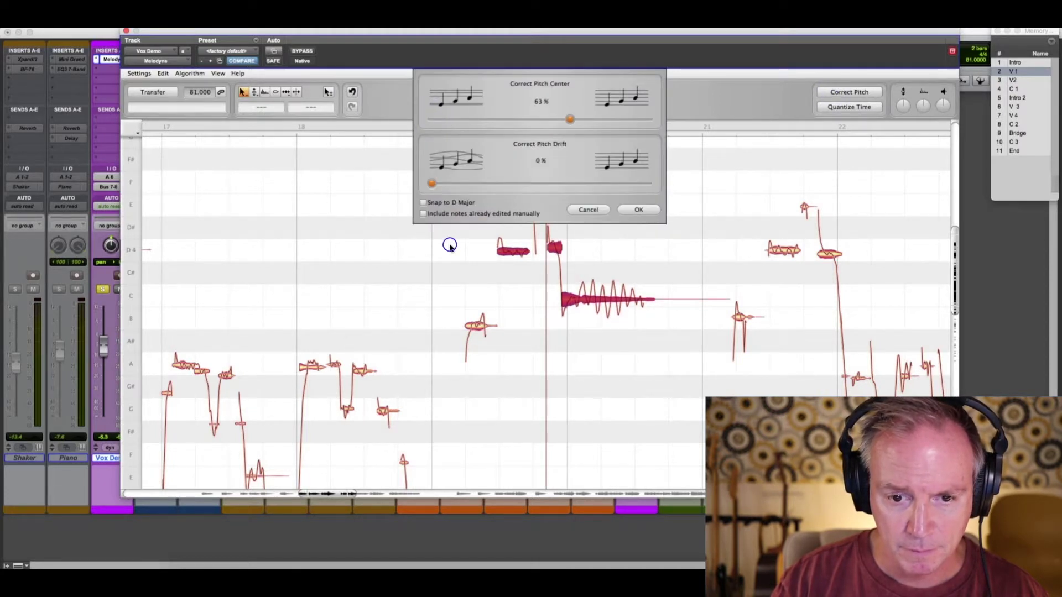
click(640, 210)
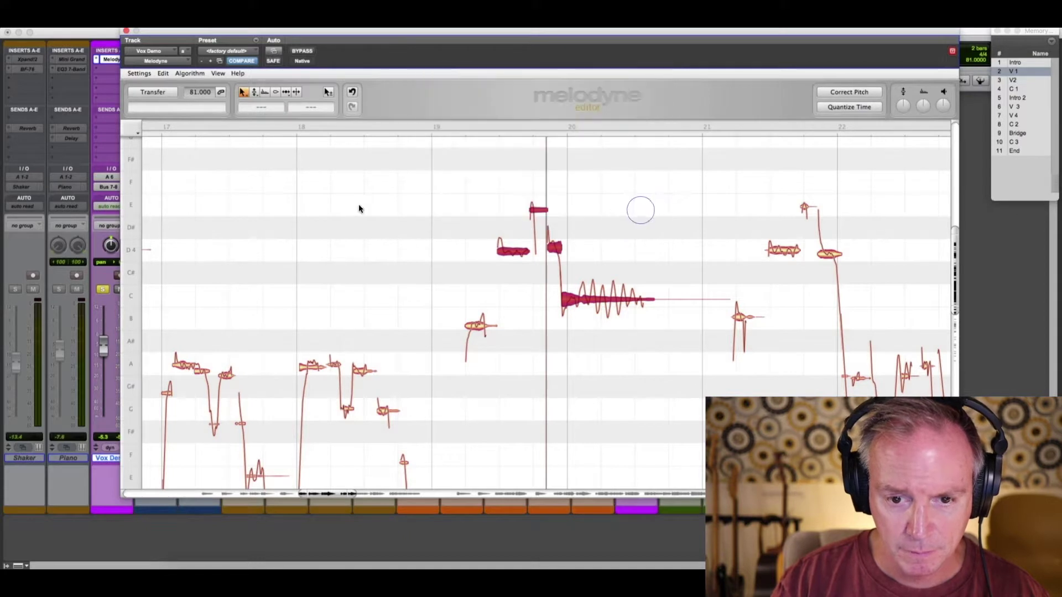
click(345, 207)
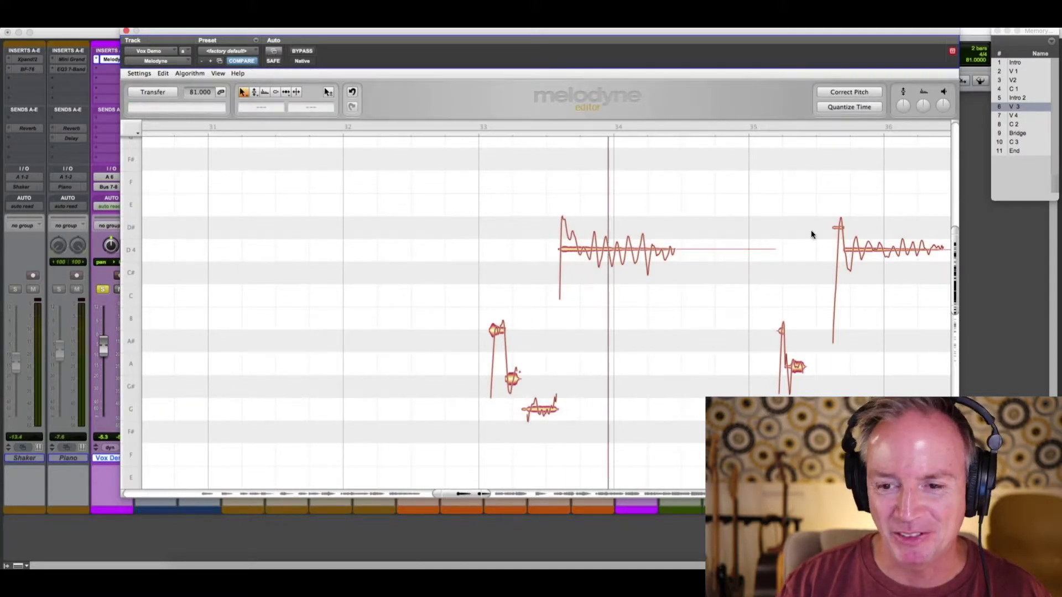
Step: Reduce the pitch modulation of the long D 4 note in bar 33 and the G note before it, and play them back
click(595, 248)
click(564, 232)
drag(531, 188, 596, 439)
click(254, 93)
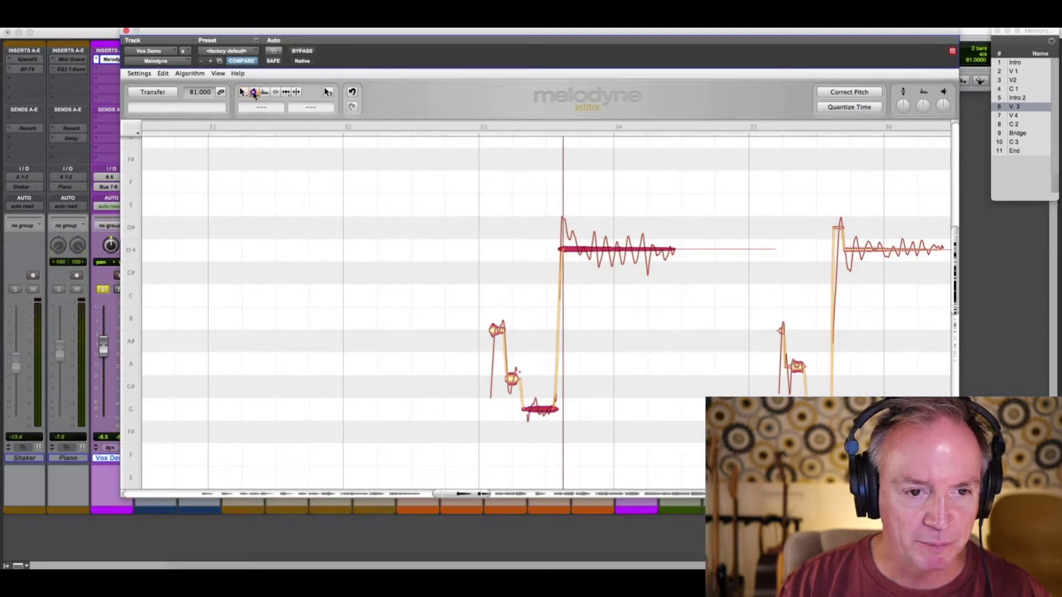
drag(255, 96, 254, 107)
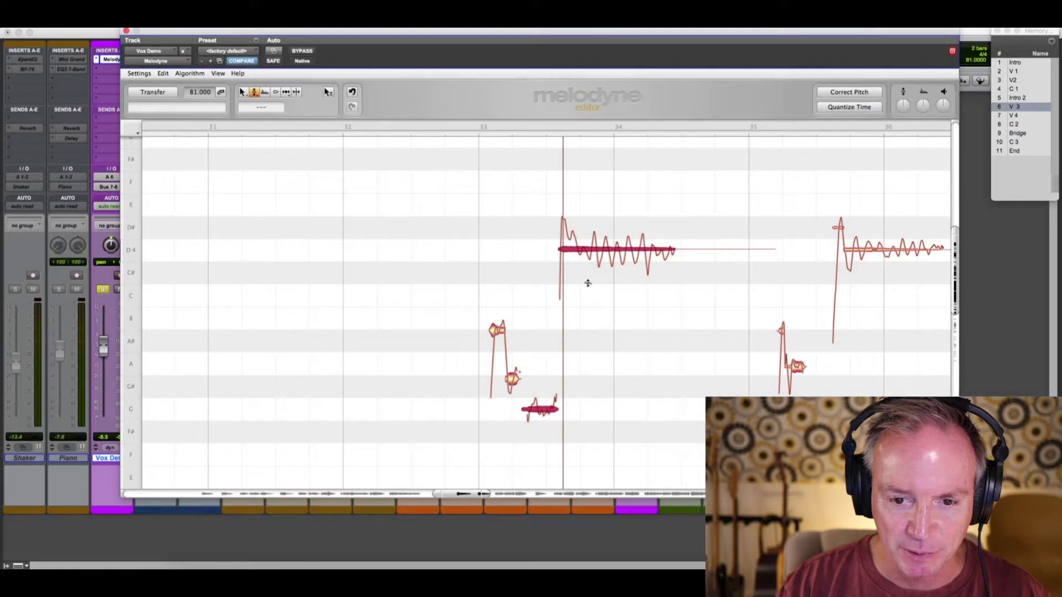
drag(591, 249, 592, 275)
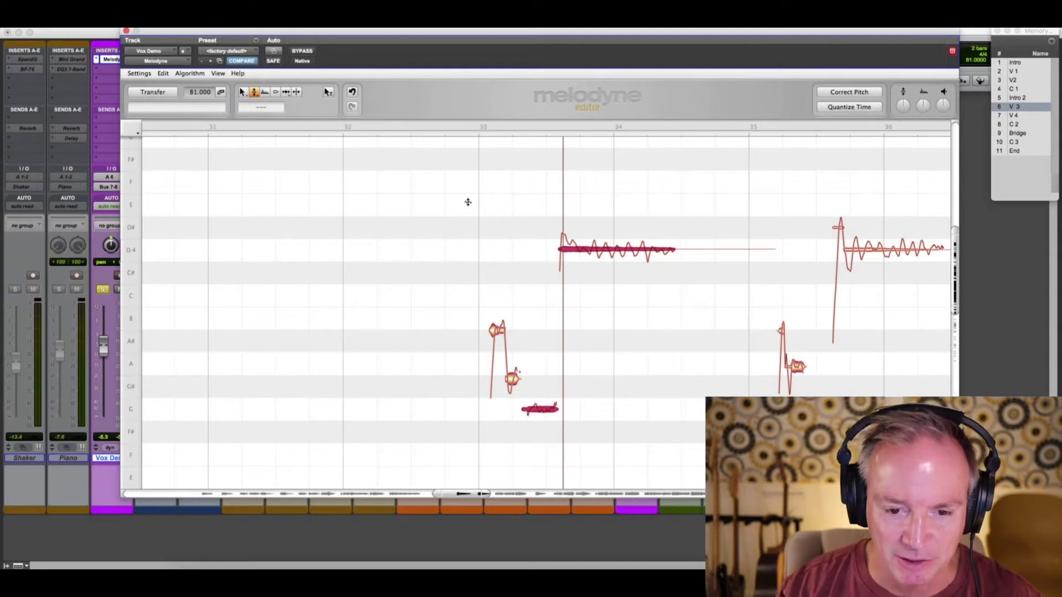
double_click(441, 195)
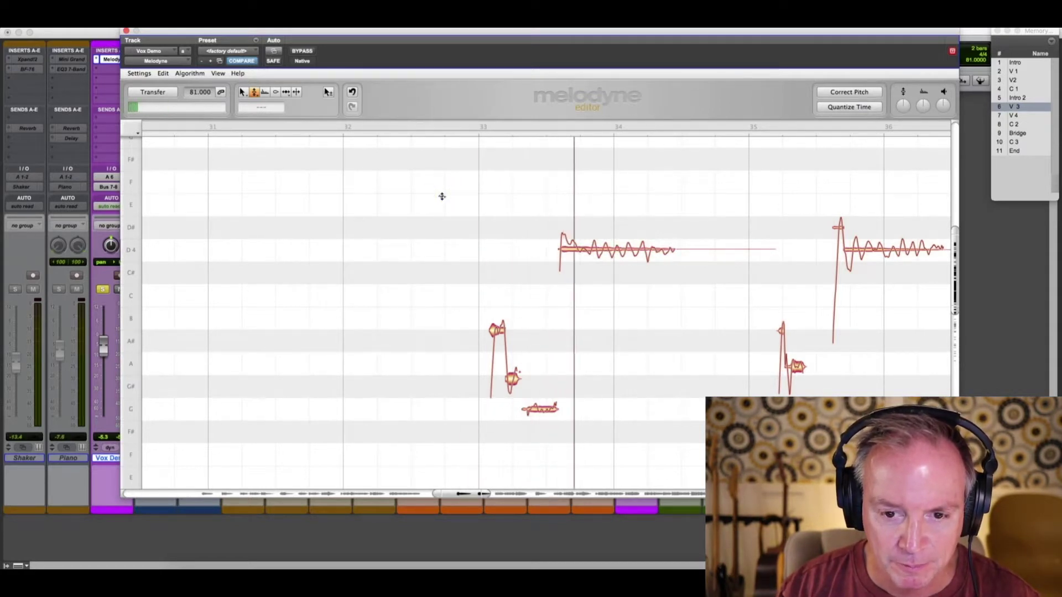
key(space)
Step: Correct the pitch center of the phrase running from bar 45 into bar 46 by 88%, leaving pitch drift at 0%
drag(465, 495, 498, 466)
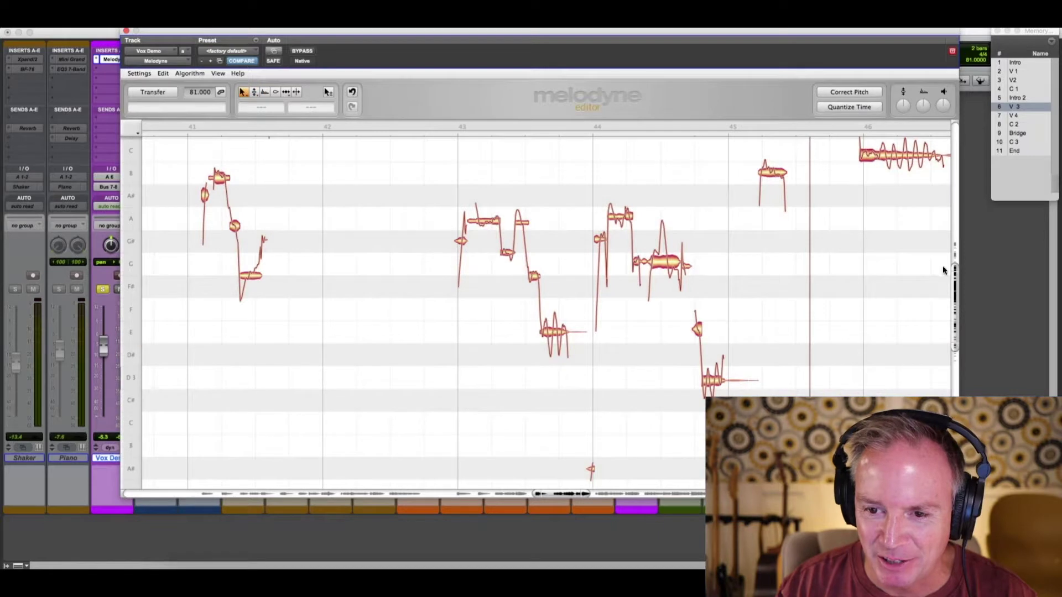
drag(955, 285, 961, 247)
double_click(725, 210)
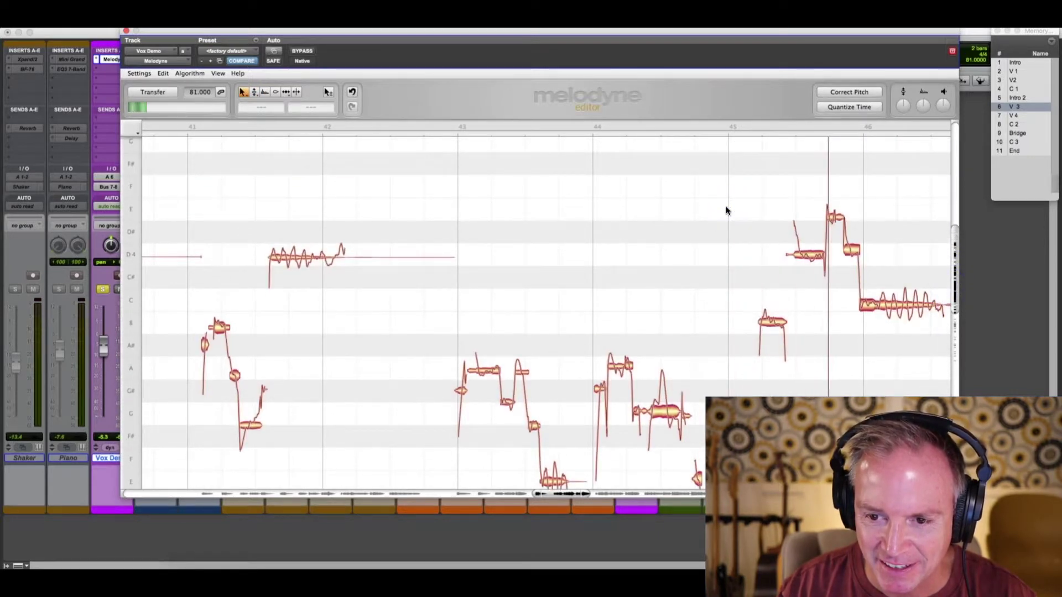
drag(778, 193, 907, 337)
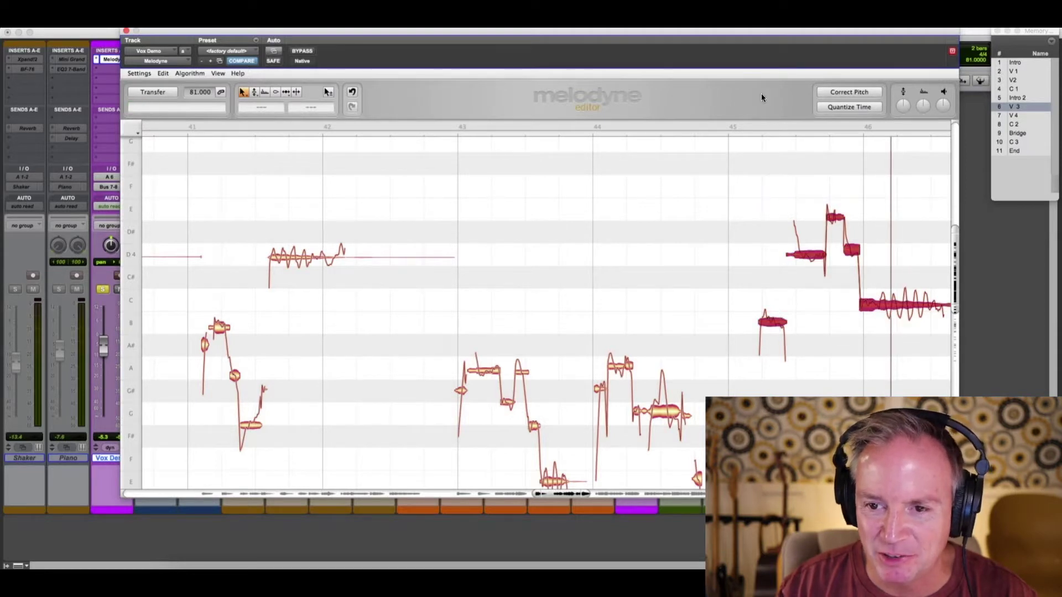
click(841, 92)
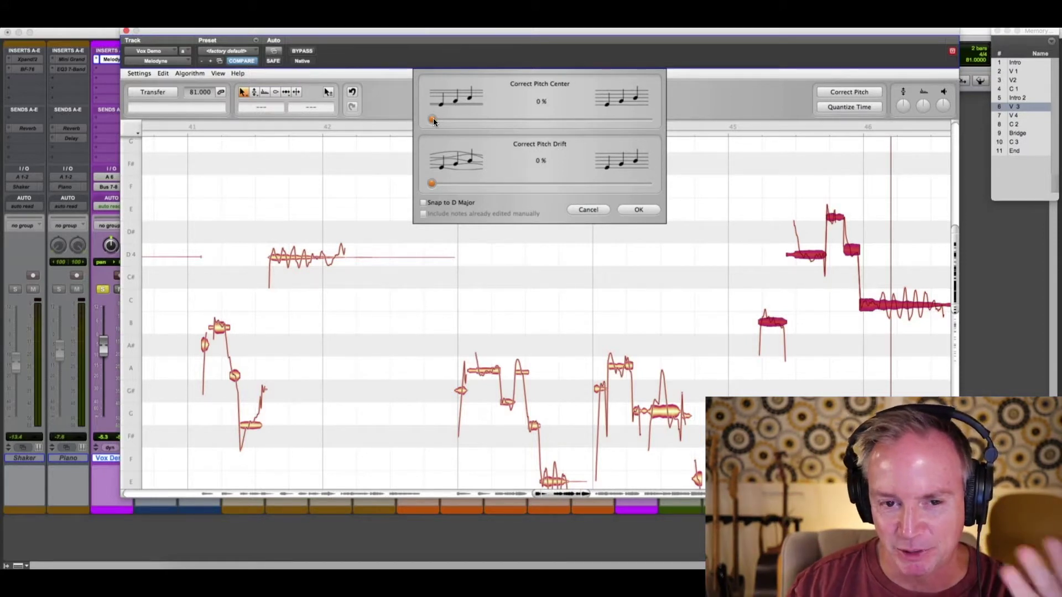
drag(433, 118, 443, 117)
drag(525, 128, 572, 128)
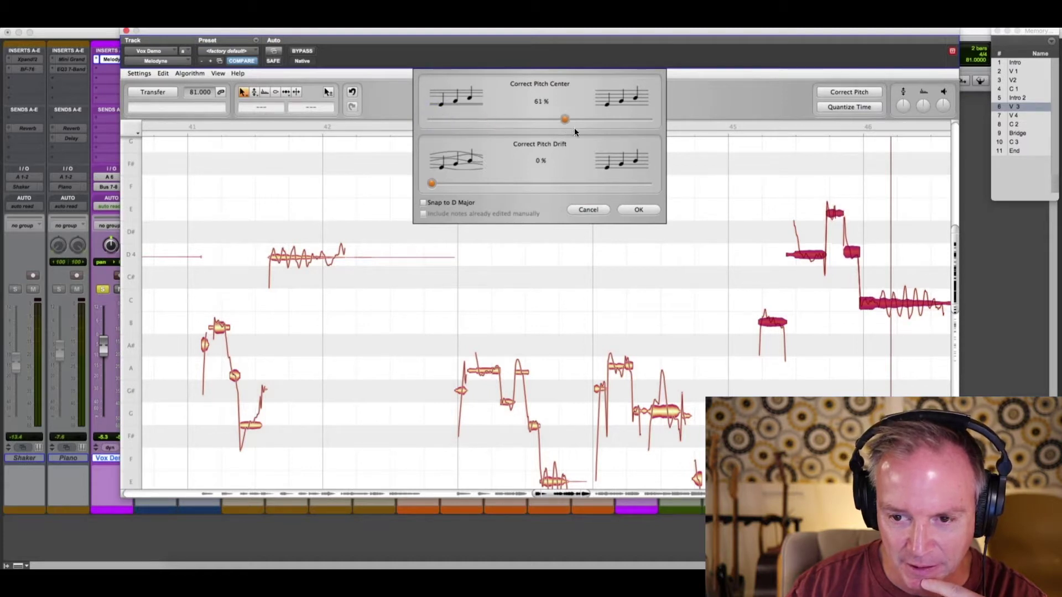
drag(622, 138, 671, 135)
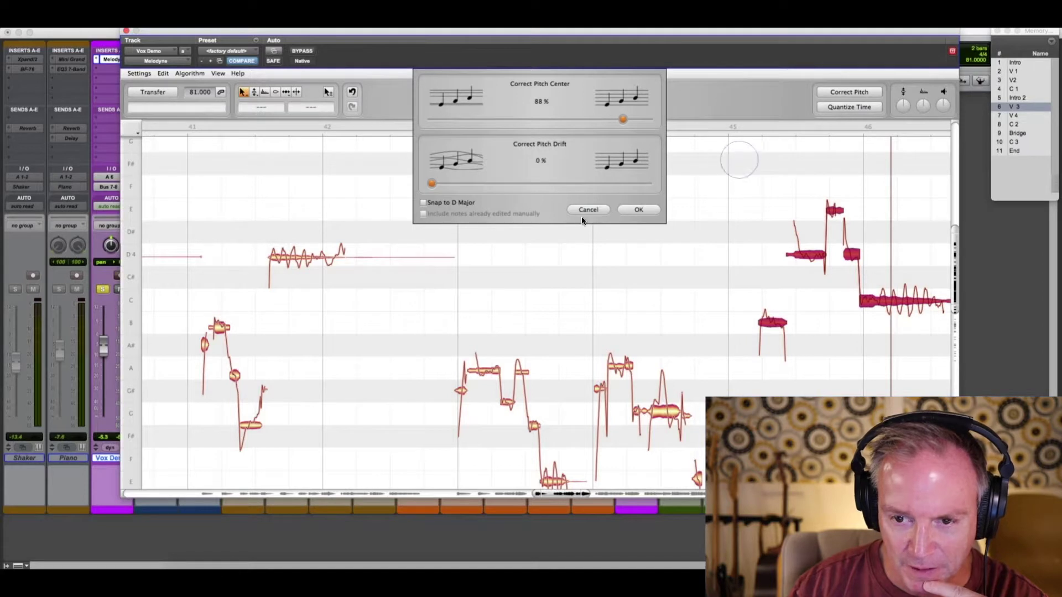
click(639, 209)
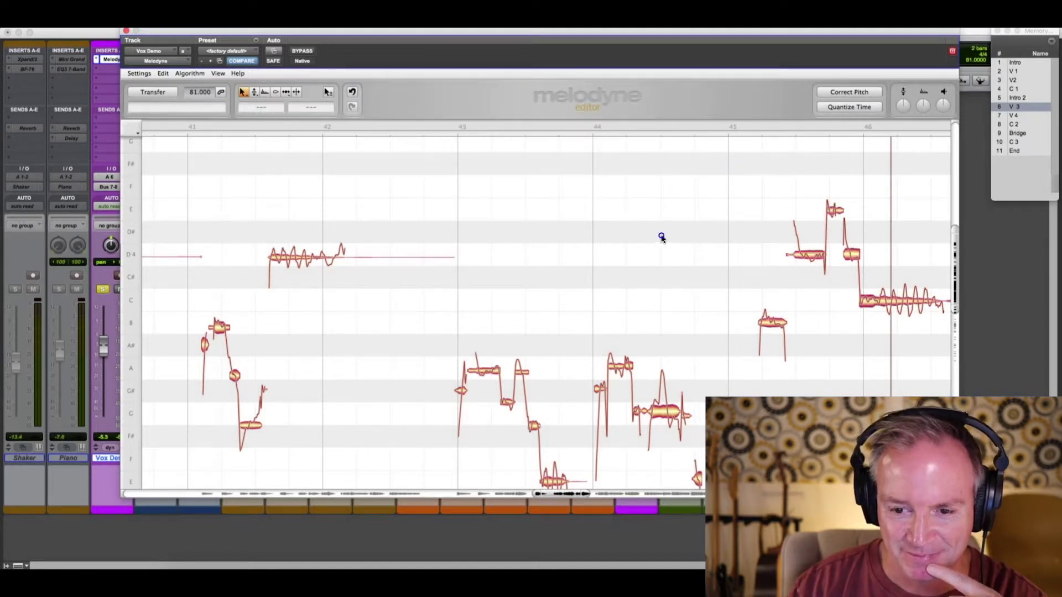
click(661, 235)
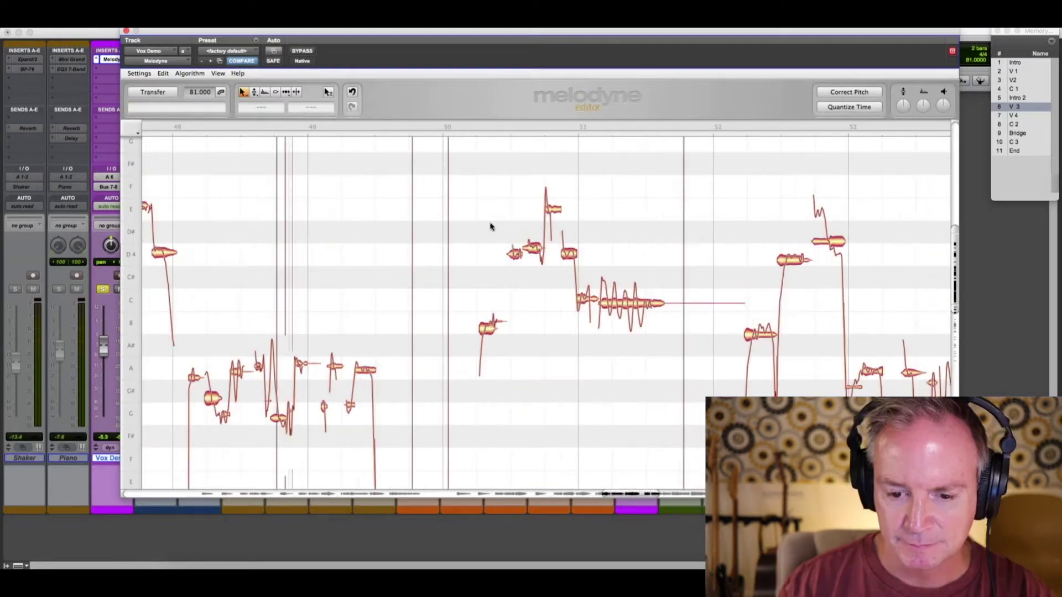
Step: Raise the first two notes of the bar 52 phrase to about B 3 and D 4, playing the phrase back
click(628, 493)
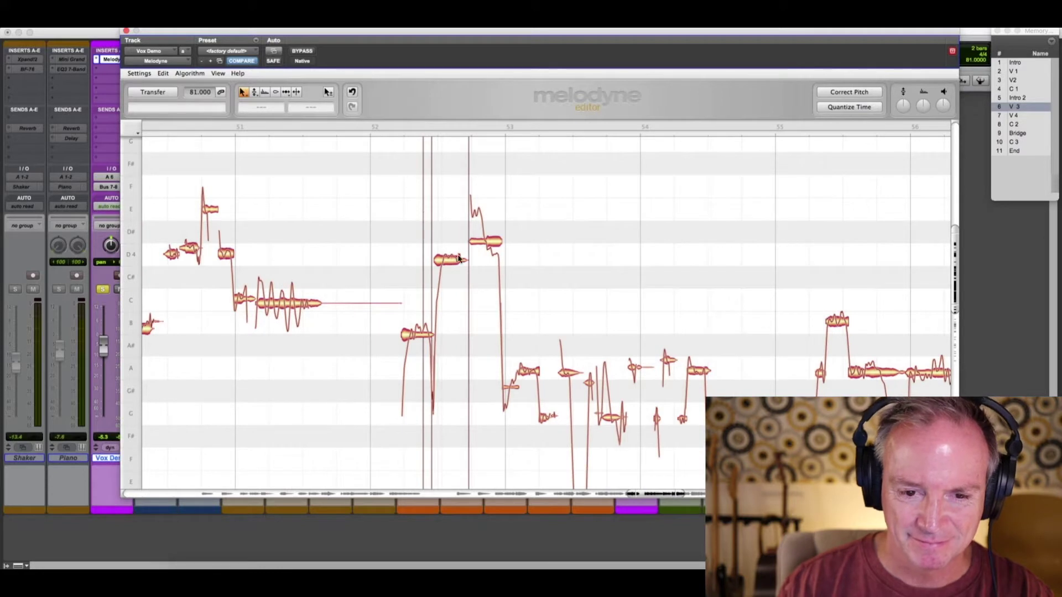
drag(448, 261, 448, 253)
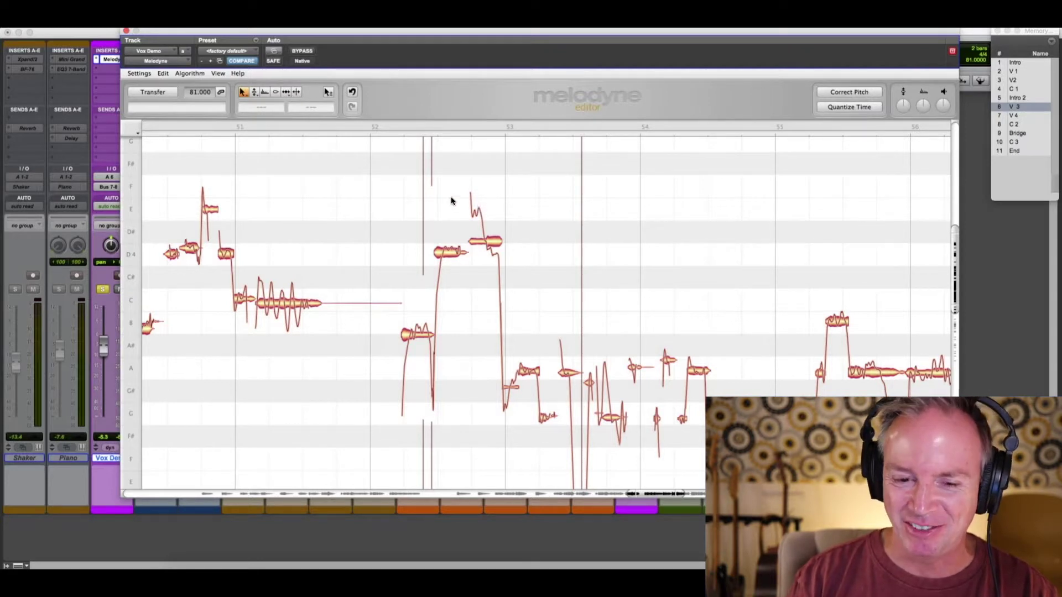
double_click(401, 211)
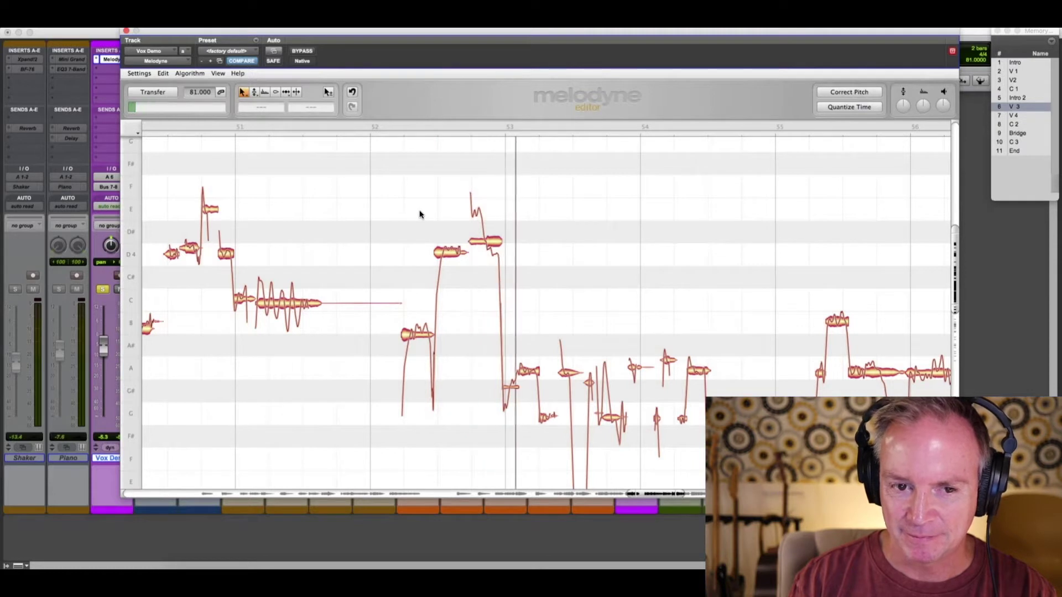
double_click(458, 191)
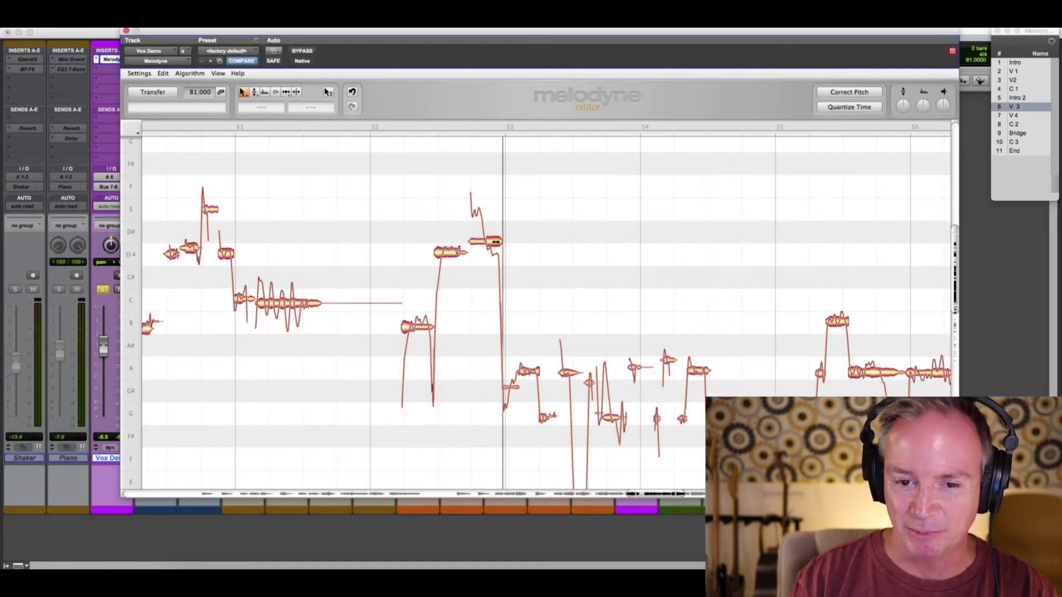
Step: Split the long note just before bar 53 into two notes and raise the first part to about E 4
key(F6)
click(485, 244)
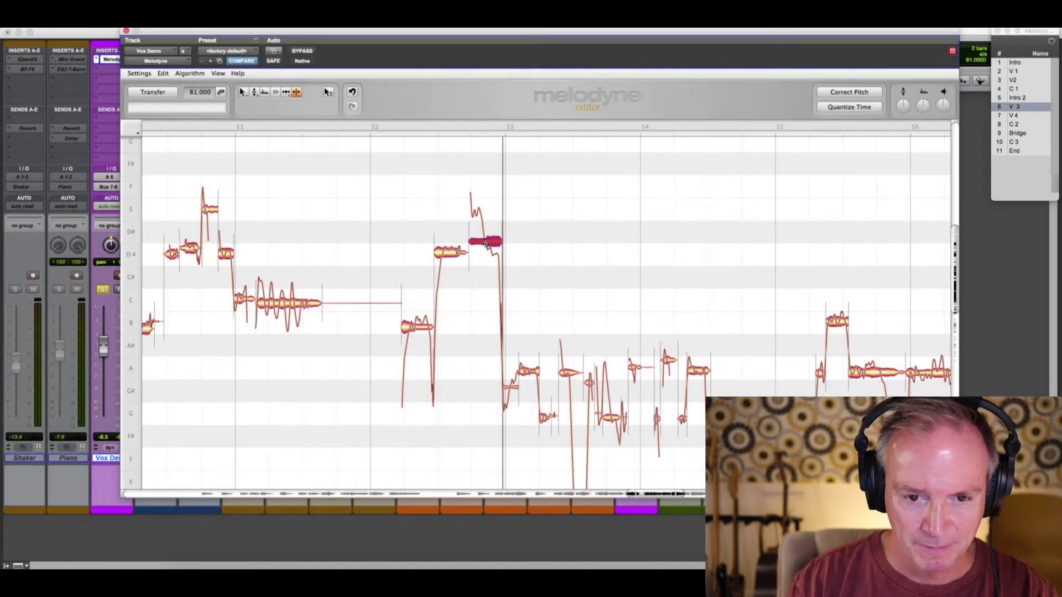
double_click(486, 244)
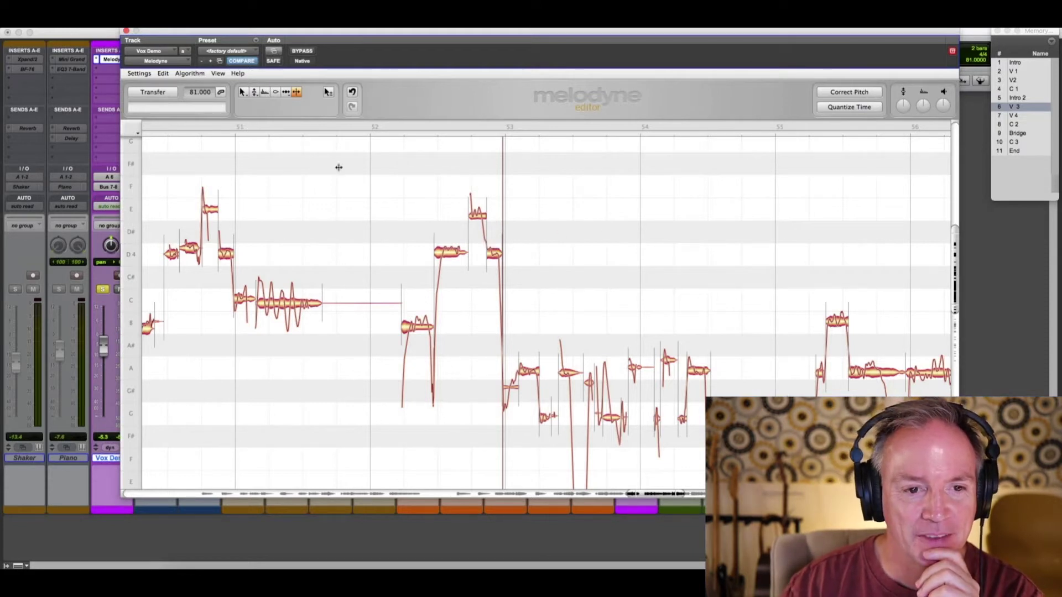
click(244, 93)
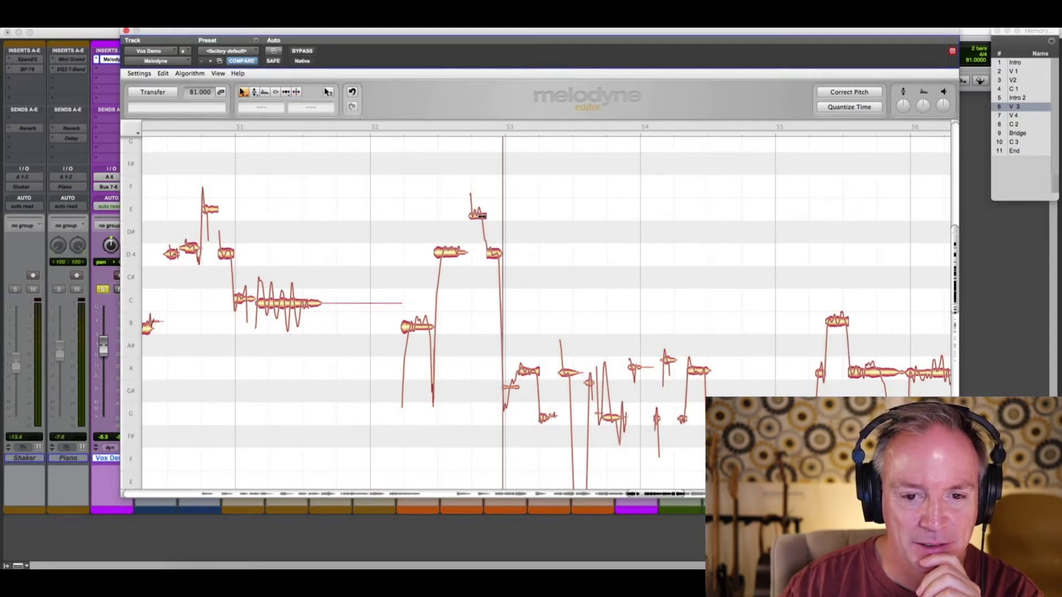
shift+click(494, 253)
click(422, 209)
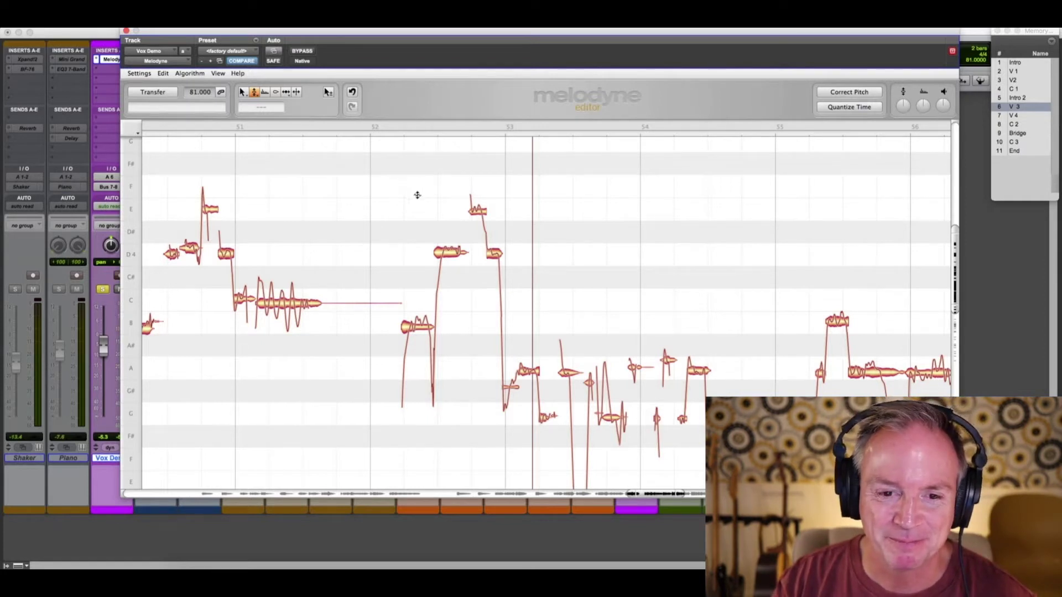
Step: Select the short A 3 note at the start of bar 73 and play the phrase back
click(631, 370)
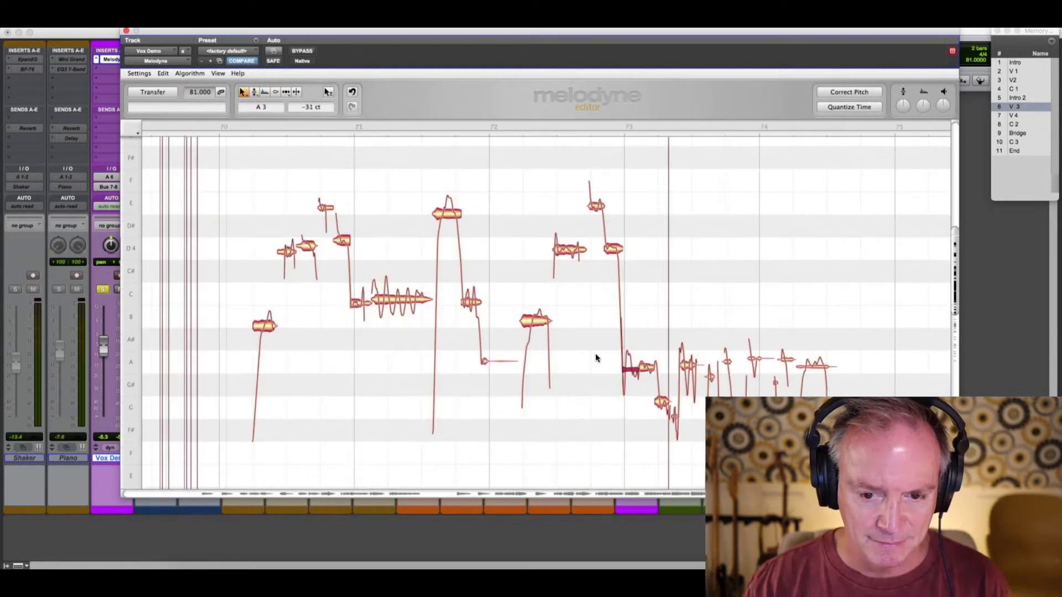
double_click(596, 358)
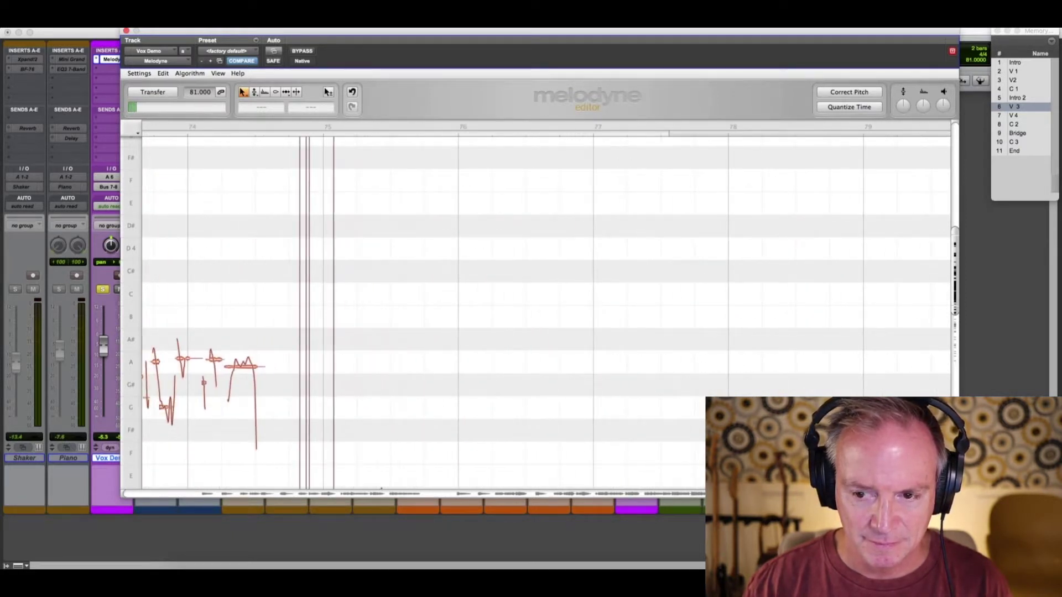
scroll(956, 283, down, 5)
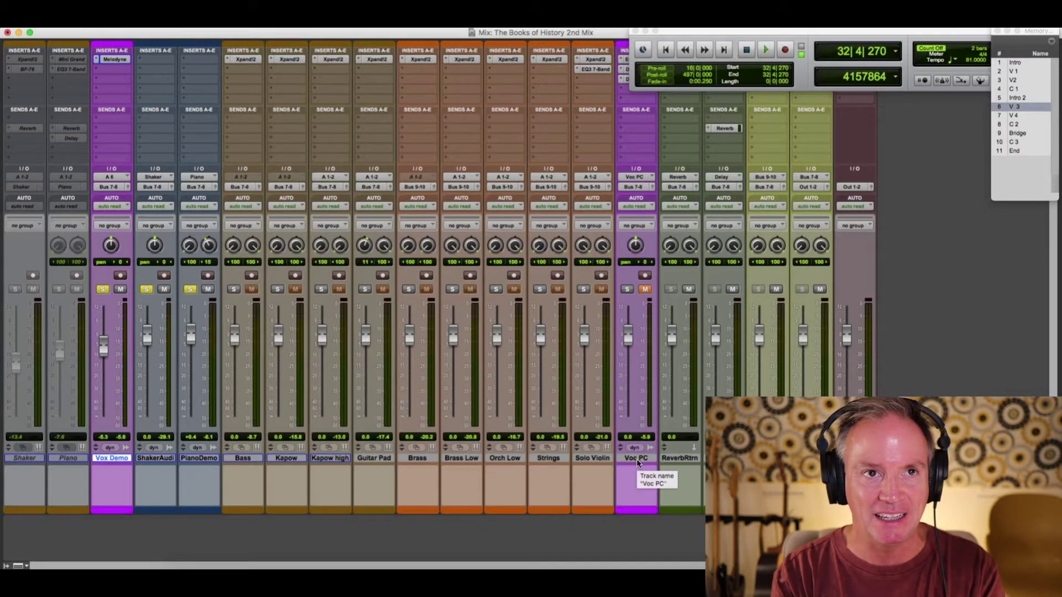
Step: Route the Vox Demo track's output to the Voc PC track and raise its volume to +0.2 dB
click(113, 188)
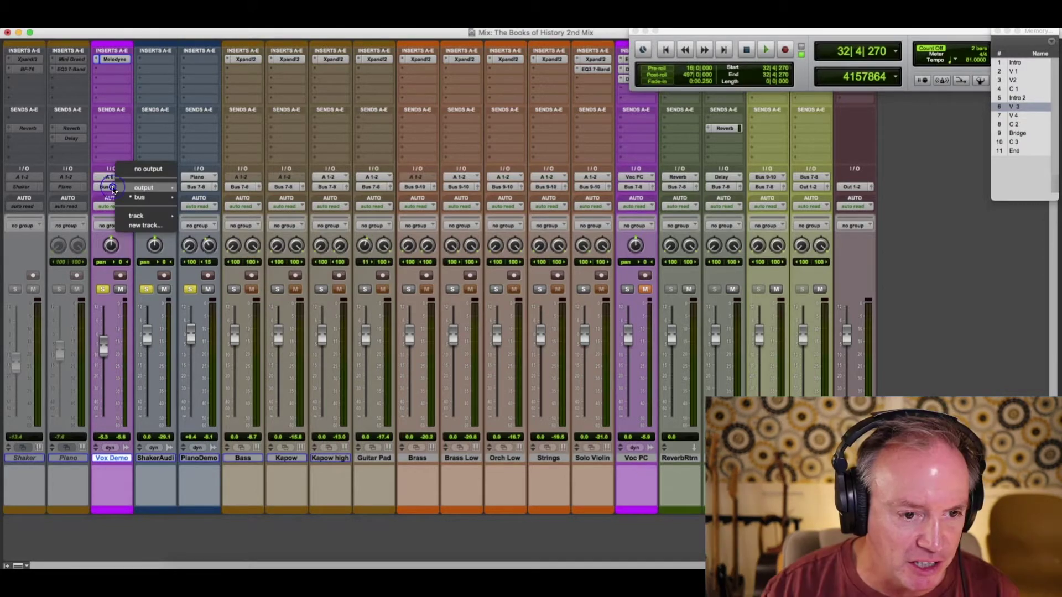
mouse_move(118, 199)
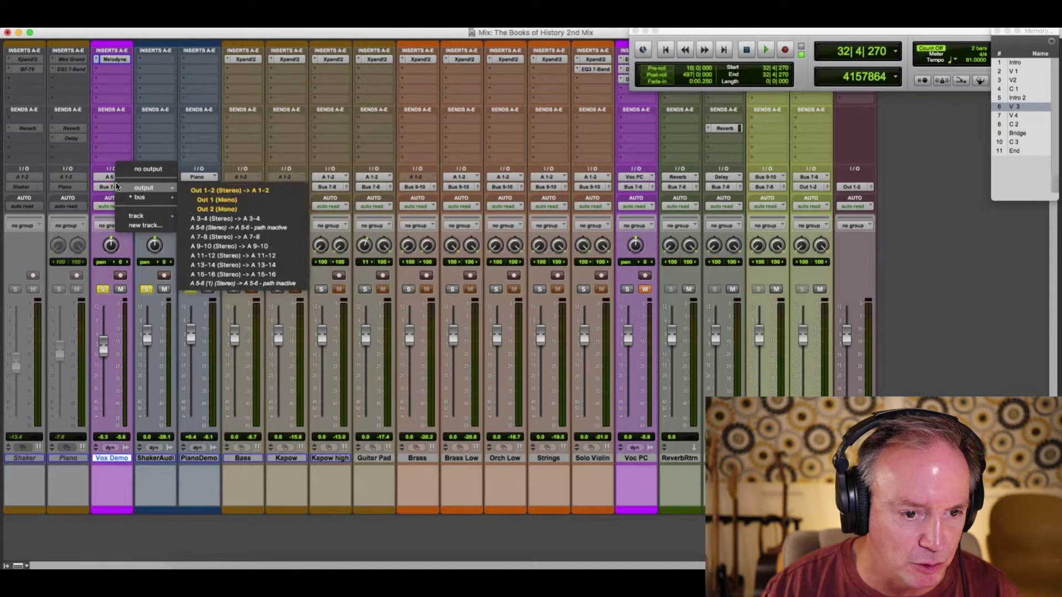
mouse_move(155, 216)
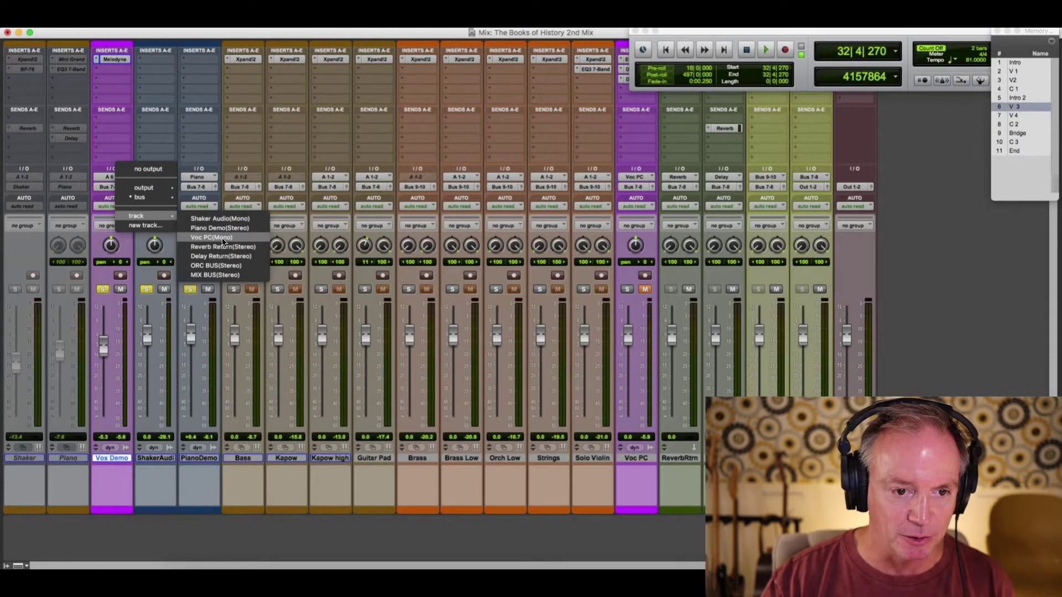
click(224, 242)
drag(105, 343, 104, 330)
Step: Clear the solo on all tracks and move the floating Transport window aside
alt+click(103, 290)
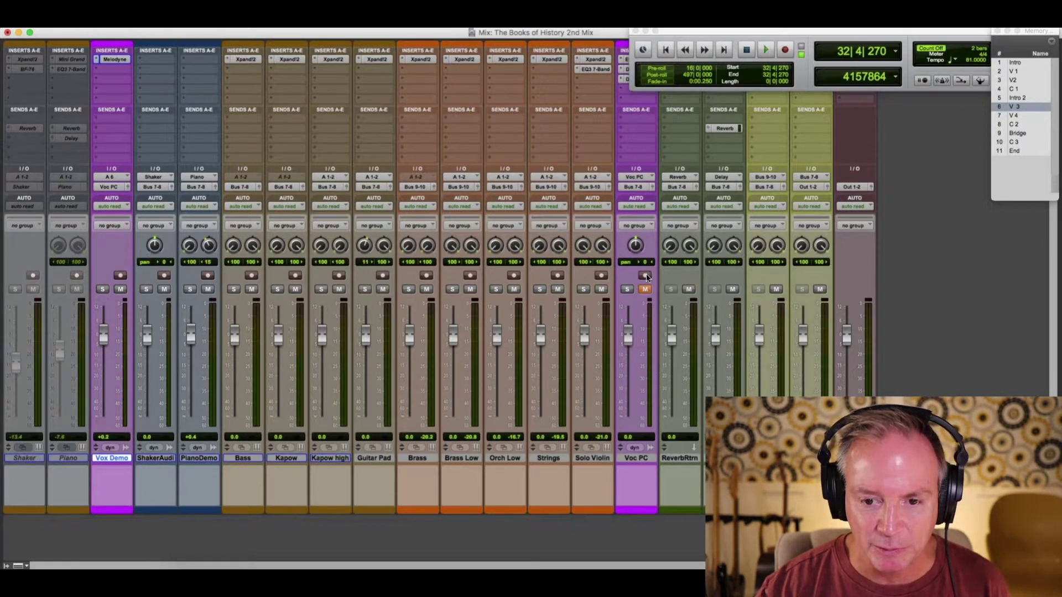
drag(642, 31, 753, 31)
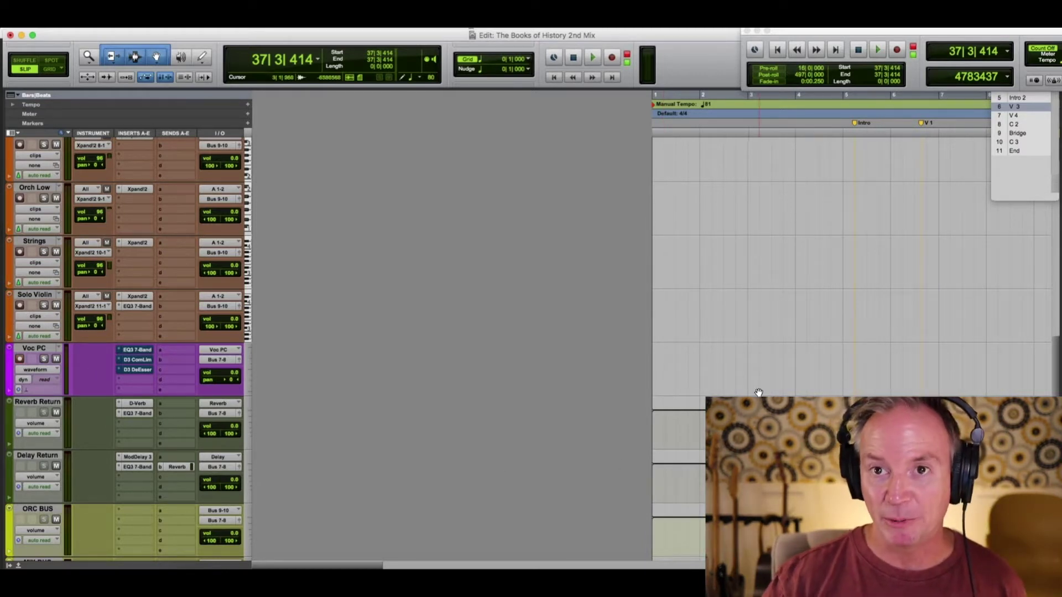
Step: Record the corrected vocal onto the Voc PC track from the V 1 marker and look over the recorded clip
click(1014, 72)
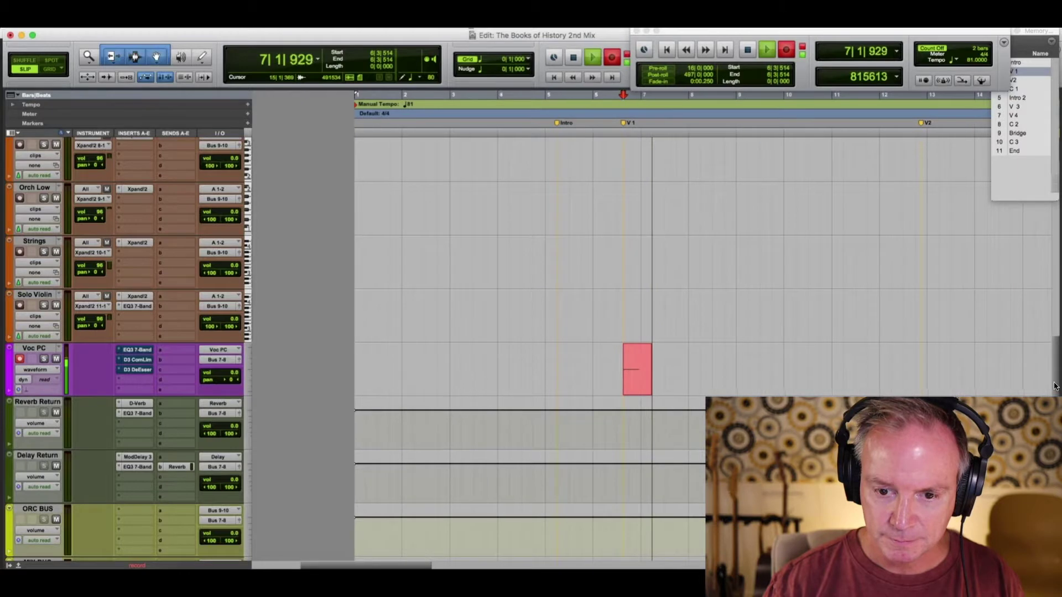
mouse_move(1055, 383)
mouse_down()
mouse_move(1059, 195)
mouse_move(1058, 365)
mouse_up()
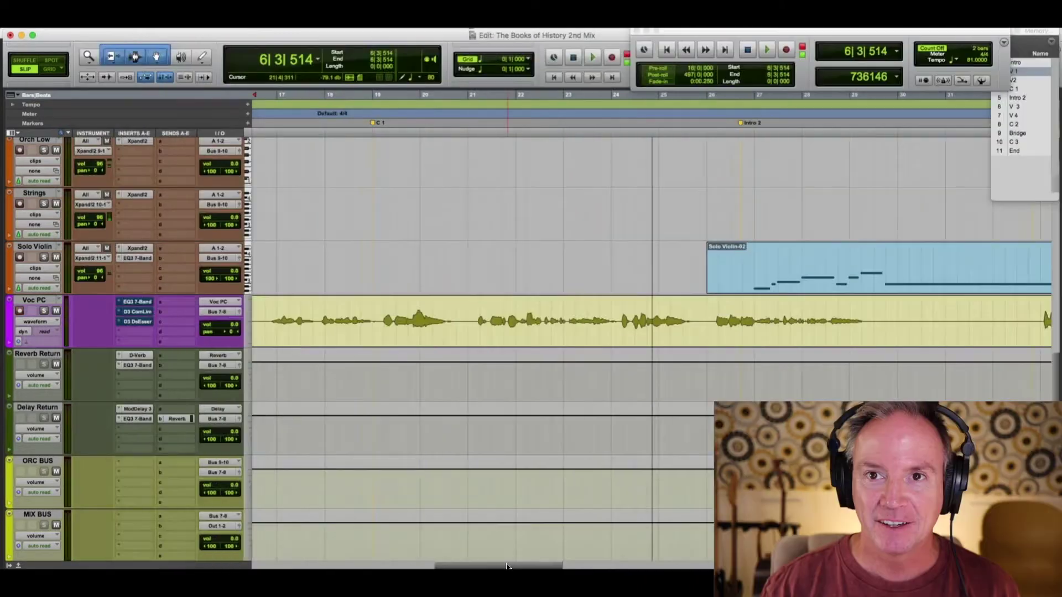
drag(508, 565, 648, 566)
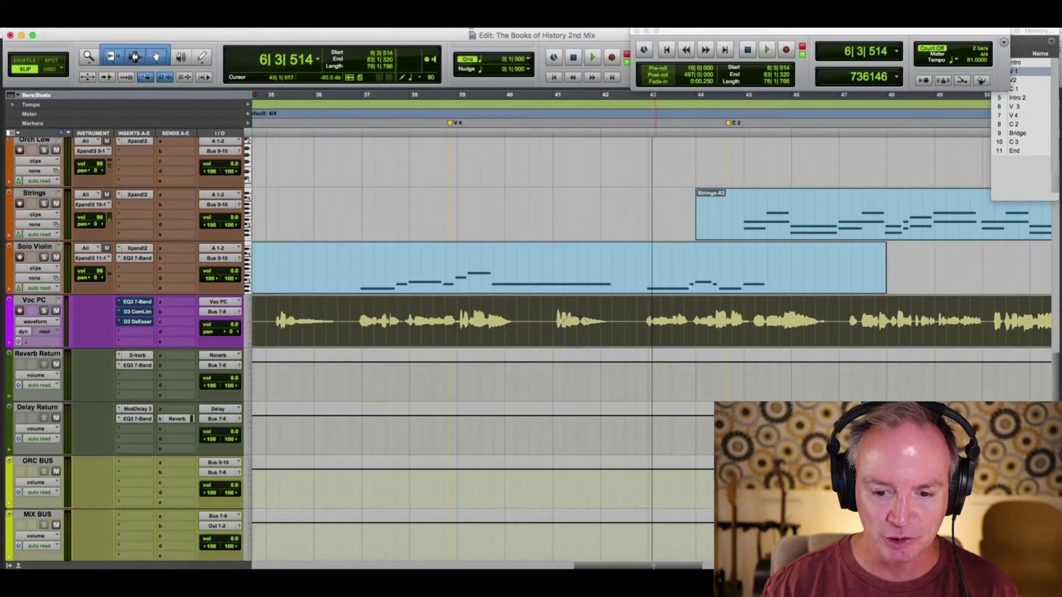
scroll(641, 563, left, 15)
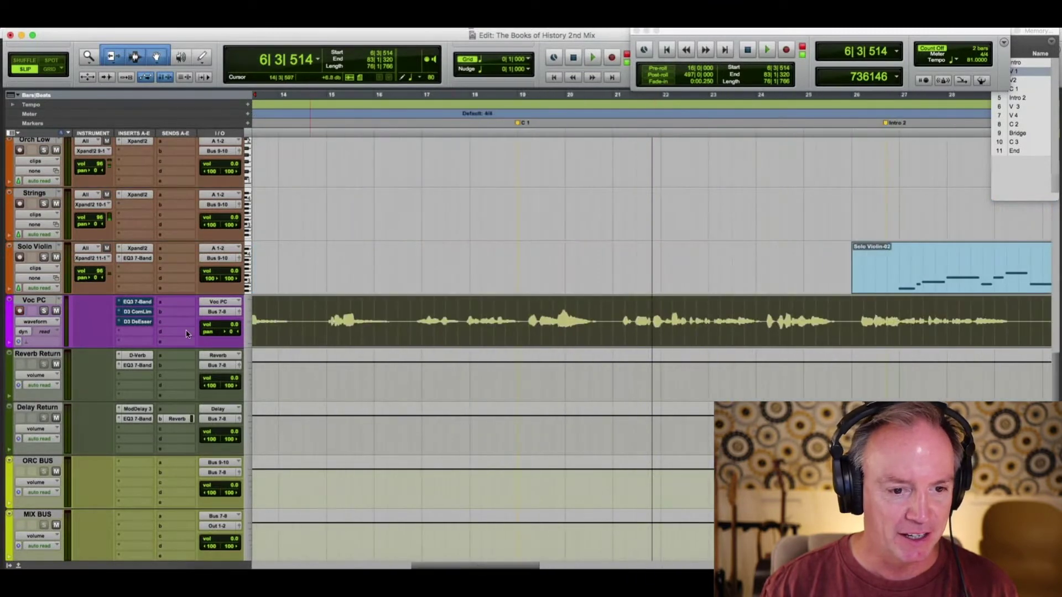
scroll(360, 382, left, 7)
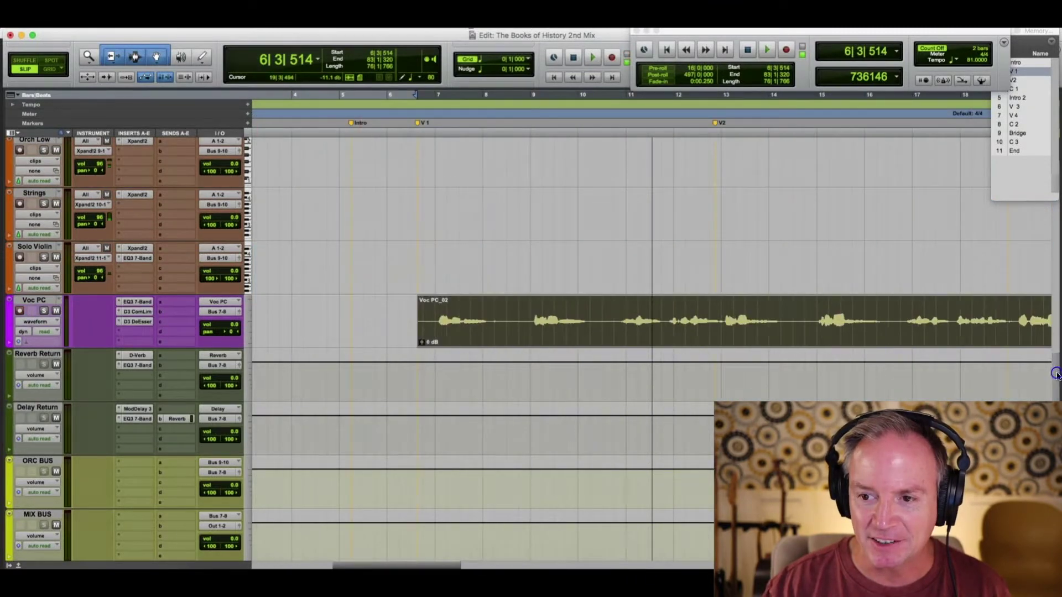
Step: Move the floating Memory Locations and Transport windows beside each other and go to the Bridge marker
scroll(1056, 375, up, 15)
drag(1035, 34, 928, 112)
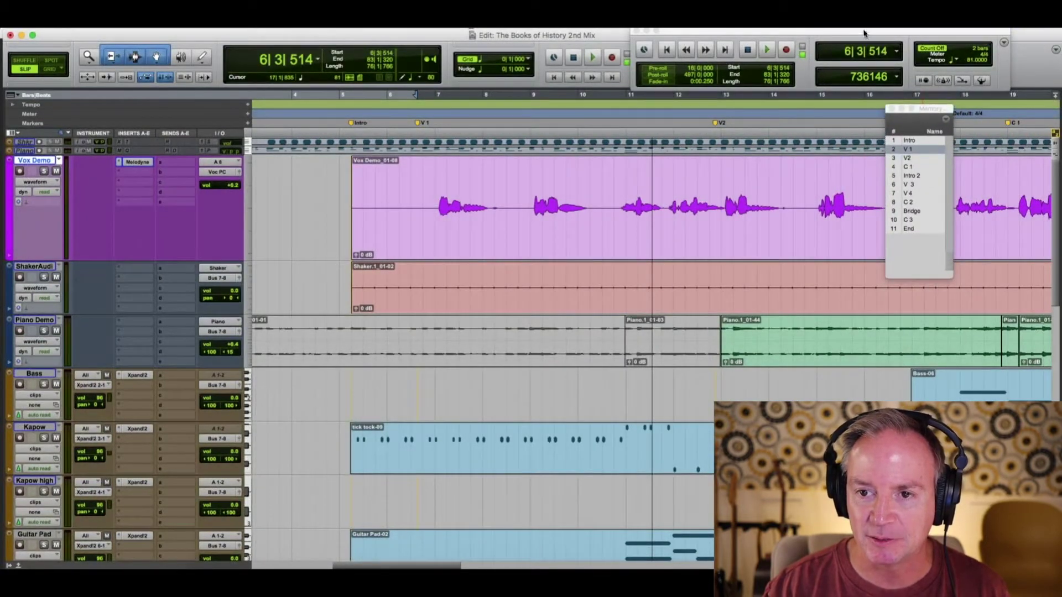
drag(864, 29, 513, 43)
drag(928, 111, 761, 46)
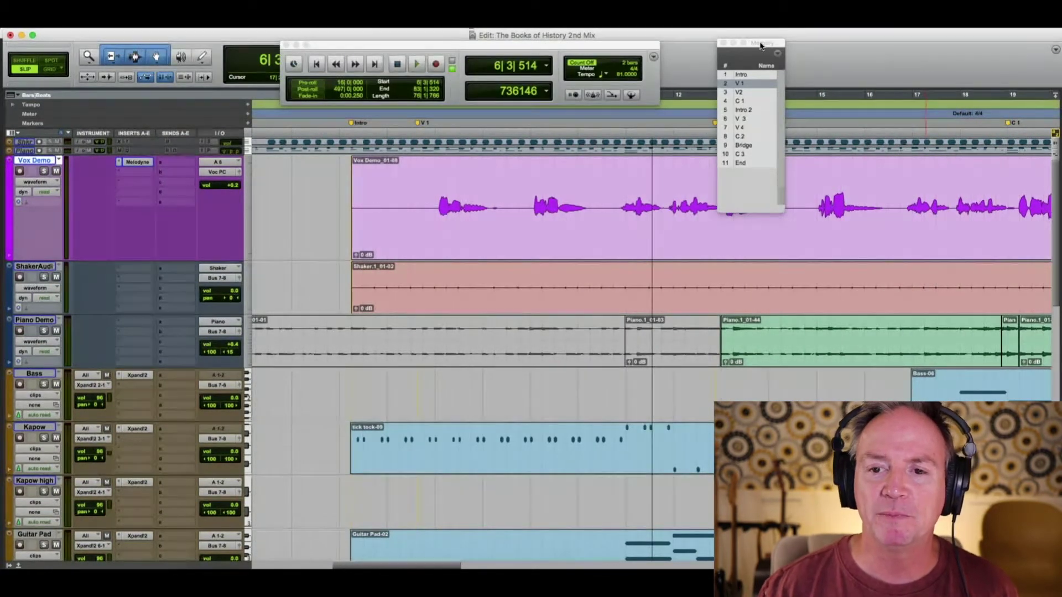
click(747, 145)
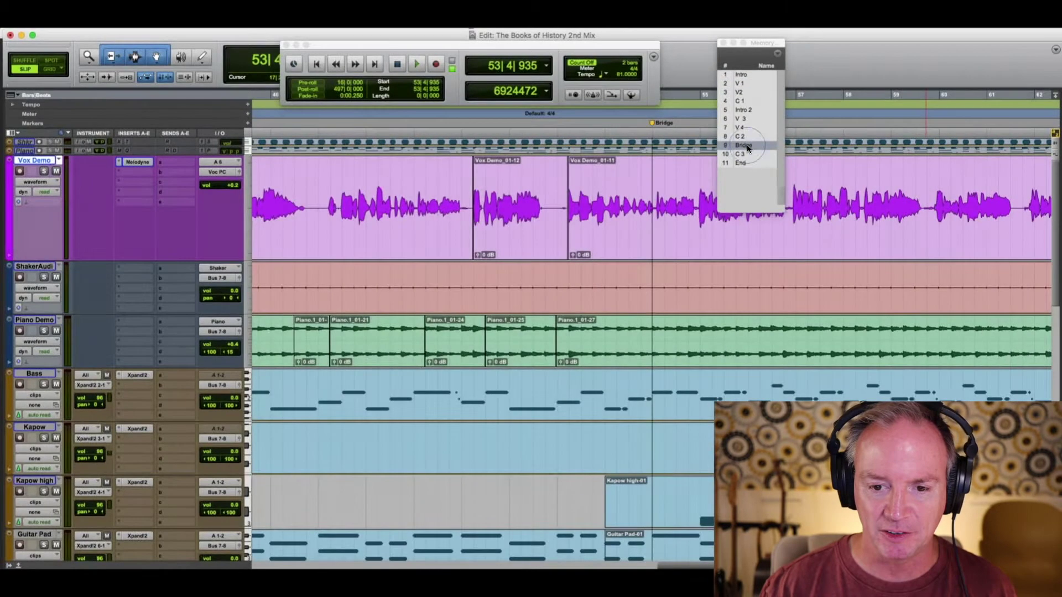
Step: Show the Mix window and make the selected Vox Demo track inactive
key(super+equal)
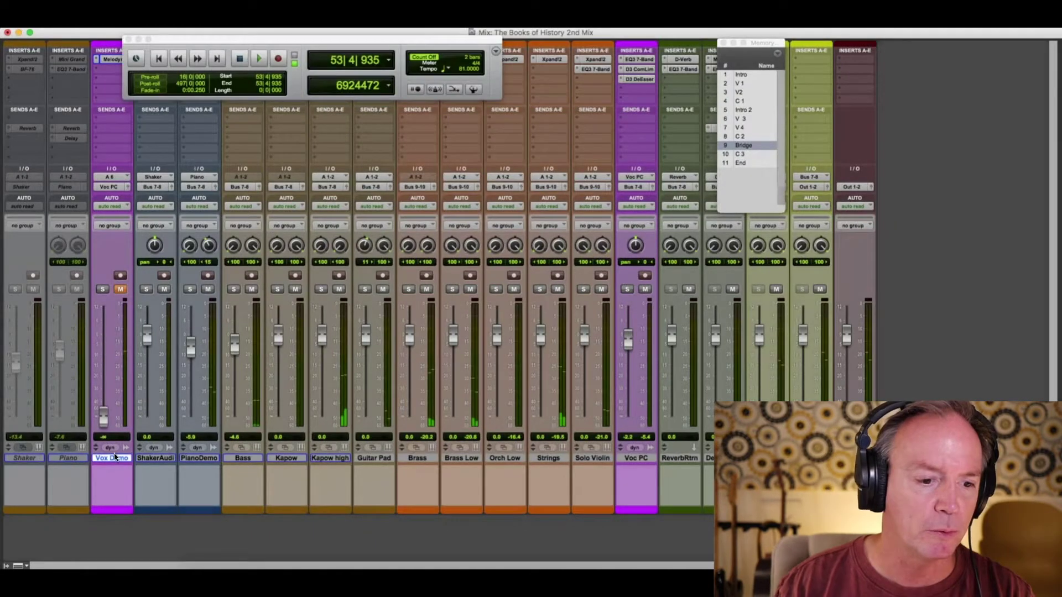
click(159, 27)
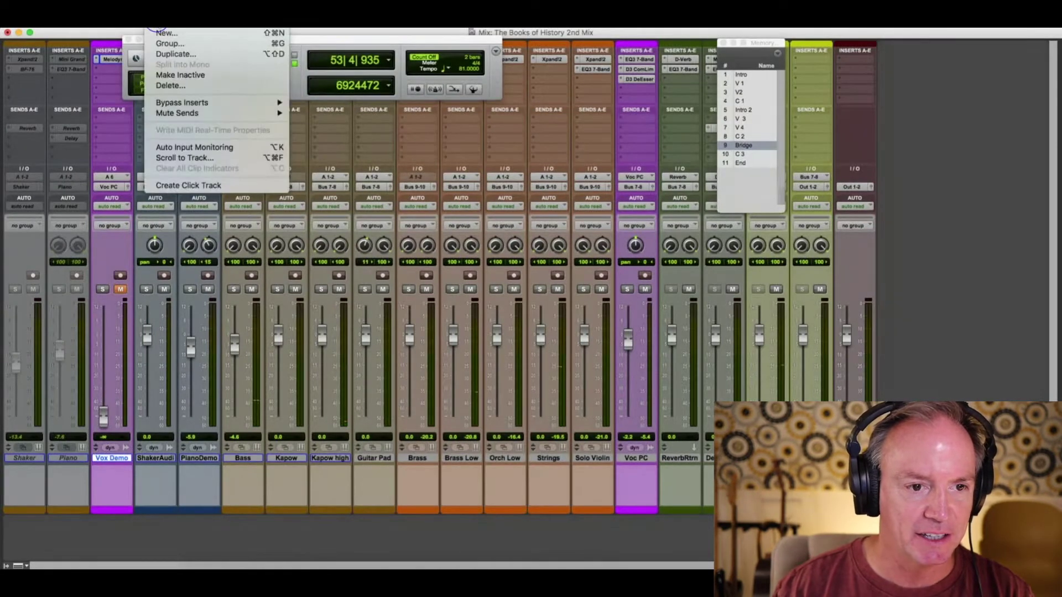
click(165, 77)
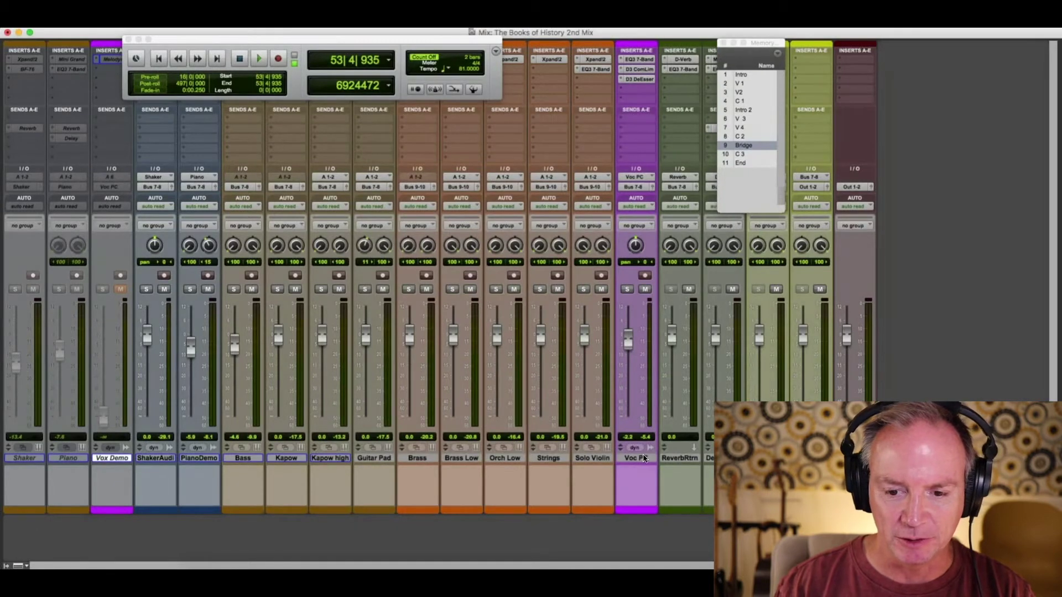
Step: Play the Bridge and set the Strings fader to -2.2 dB and the Piano Demo fader to -11.0 dB
key(space)
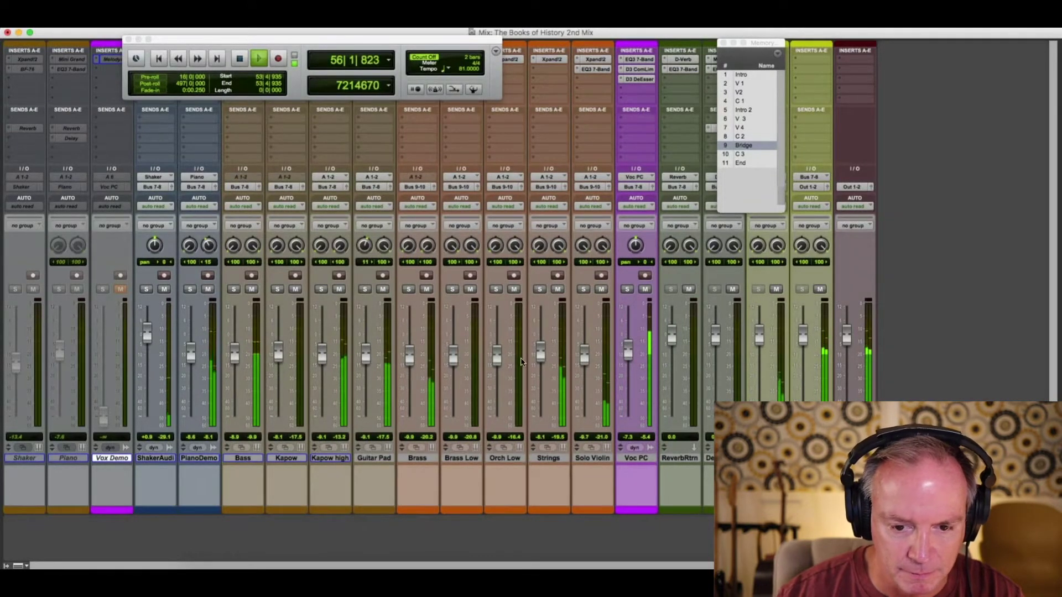
mouse_move(540, 353)
mouse_down()
mouse_move(541, 332)
mouse_move(540, 346)
mouse_up()
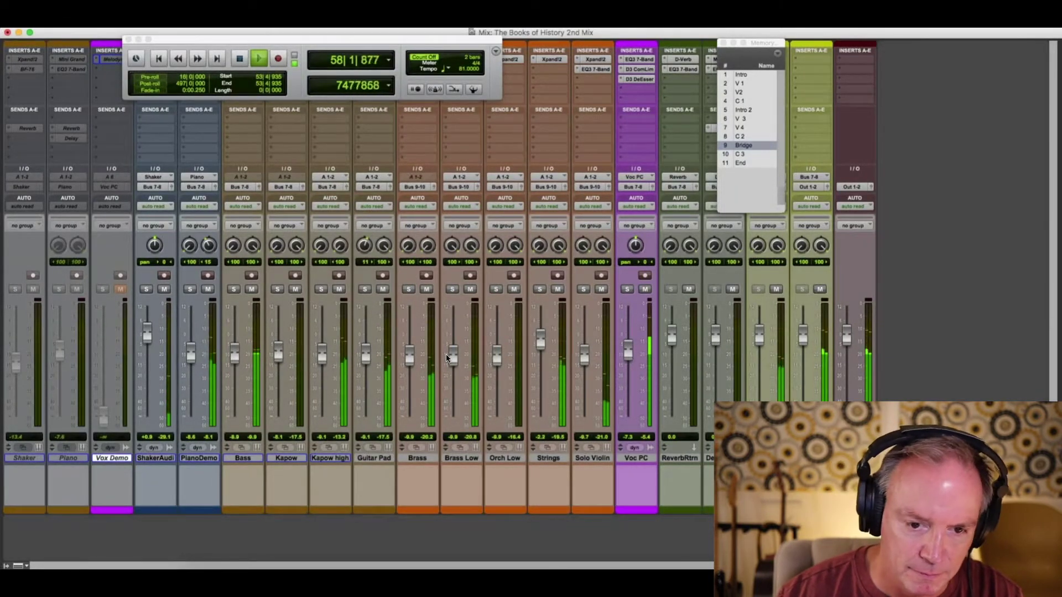
click(192, 352)
drag(193, 352, 193, 358)
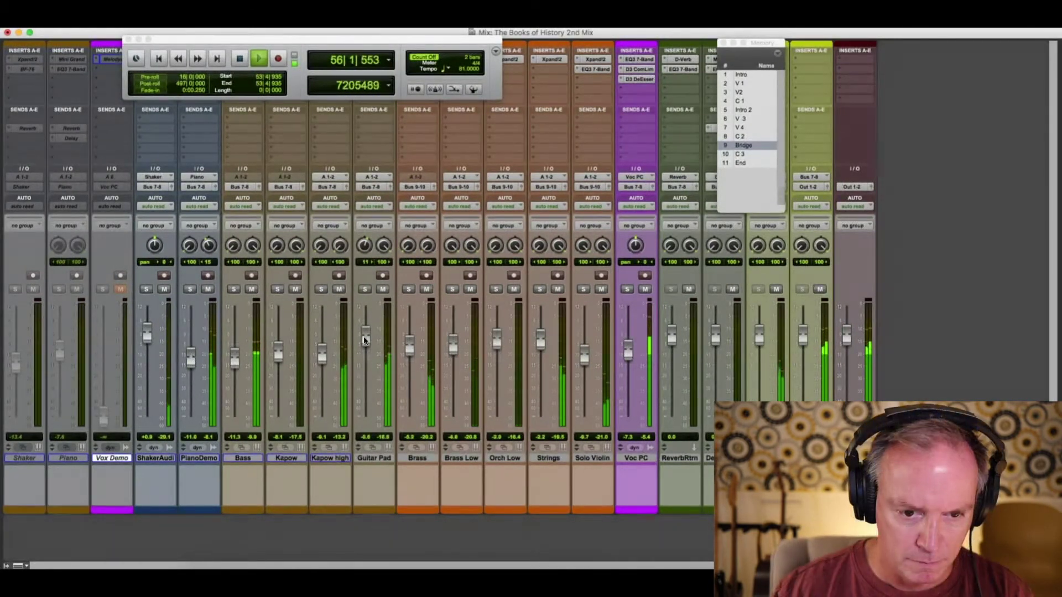
Step: Set the Guitar Pad fader to -1.4 dB and the Kapow high fader to -10.7 dB, and stop playback
drag(365, 340, 365, 342)
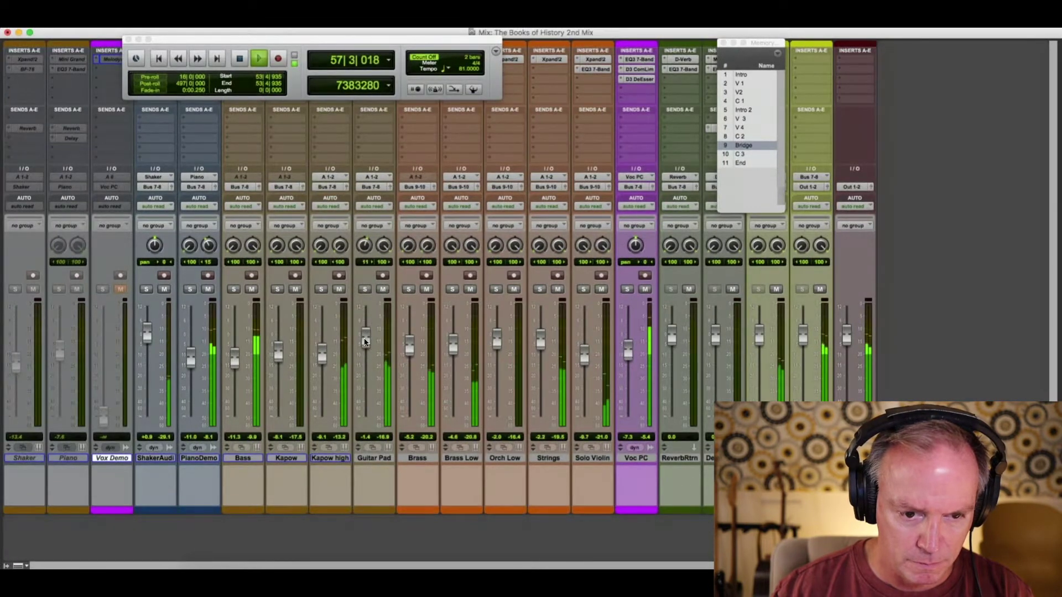
mouse_move(322, 356)
mouse_down()
mouse_move(323, 334)
mouse_move(320, 347)
mouse_up()
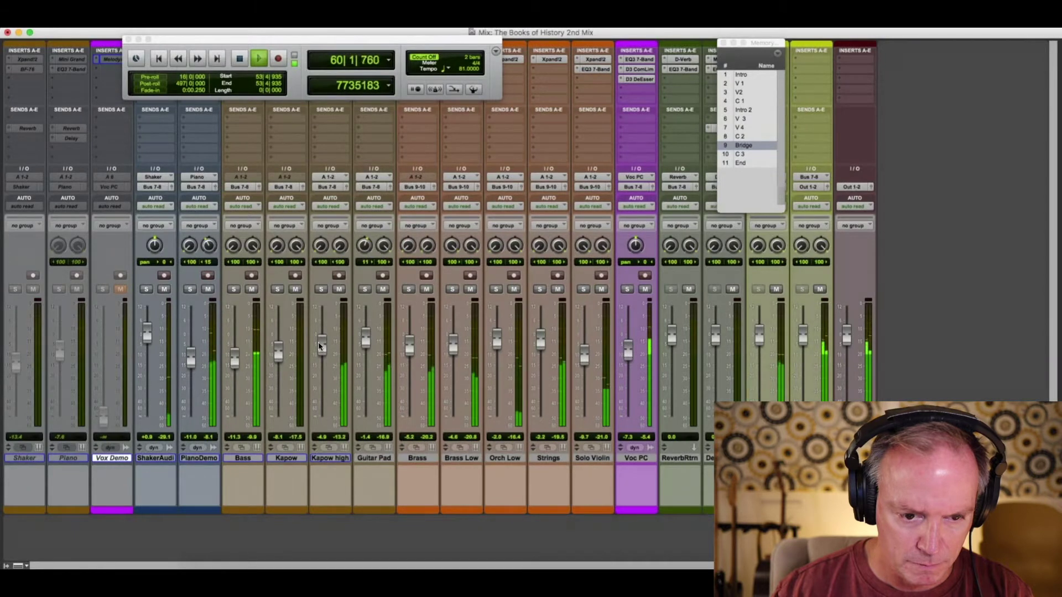
drag(320, 346, 324, 358)
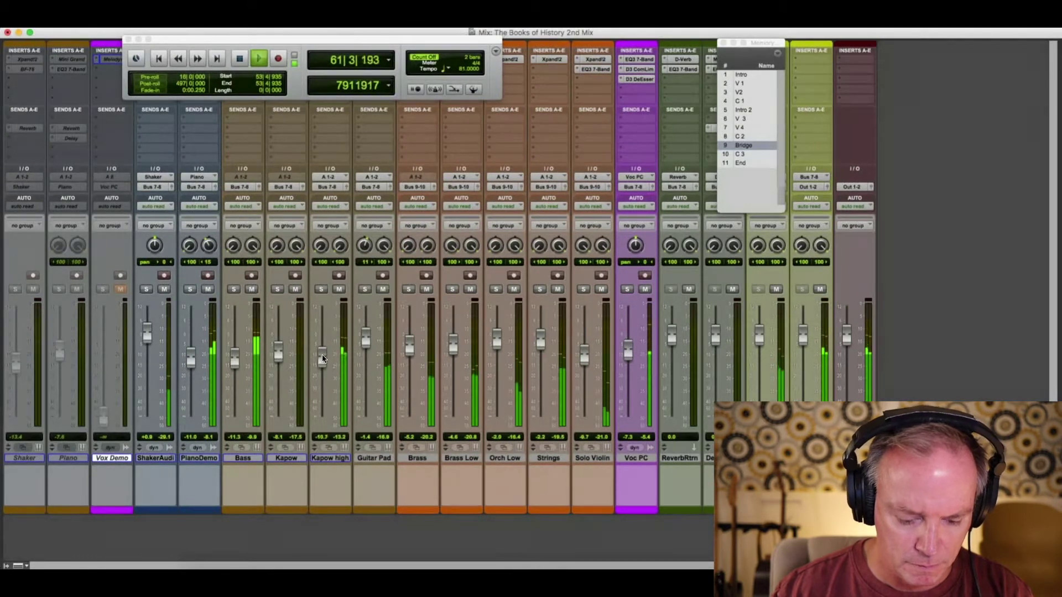
key(space)
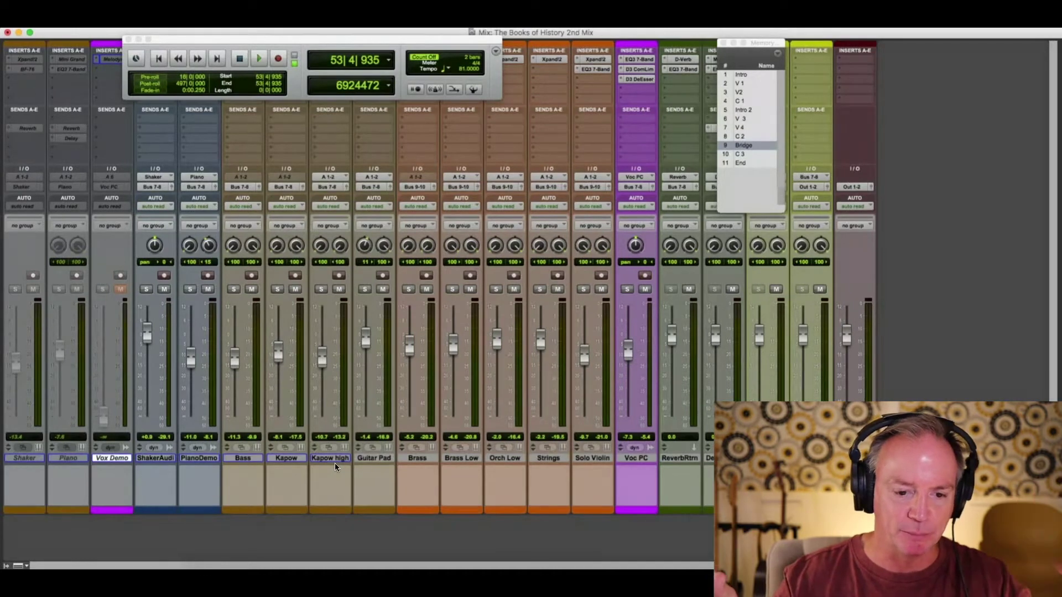
Step: Solo Kapow high and Guitar Pad, audition them from the Bridge and raise the Kapow high fader
click(321, 290)
click(366, 290)
key(space)
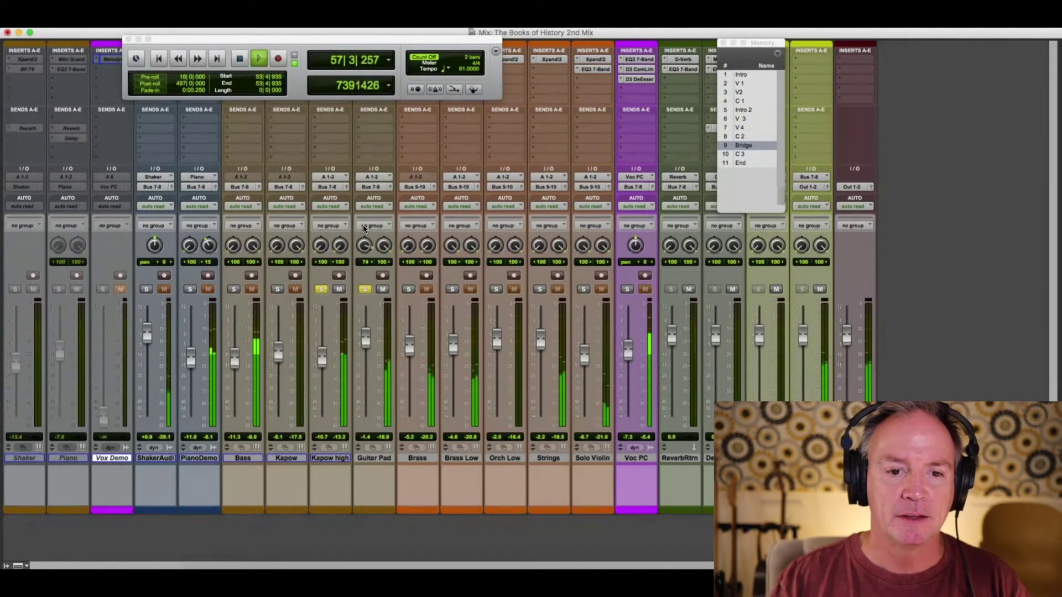
key(space)
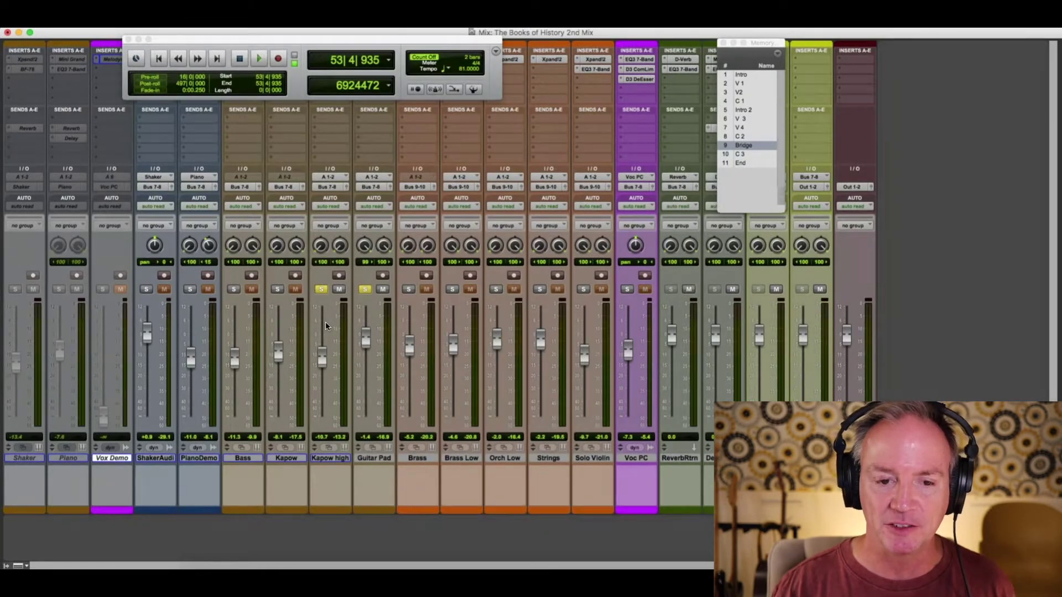
key(space)
drag(322, 359, 319, 344)
key(space)
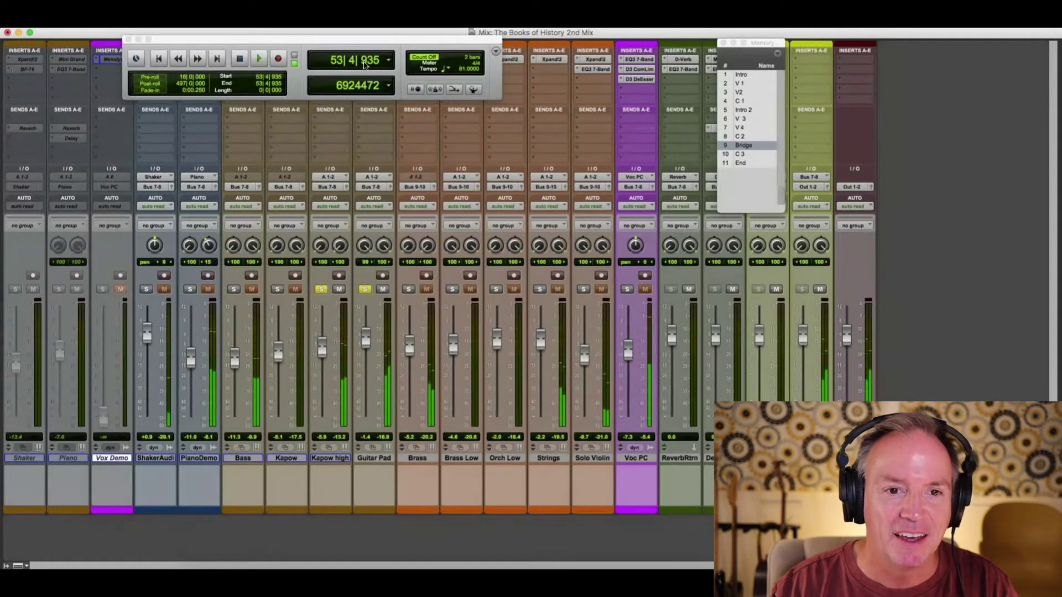
Step: Shrink the Mix window, move the Transport window aside and insert an EQ3 7-Band in Kapow high's second insert slot
double_click(354, 32)
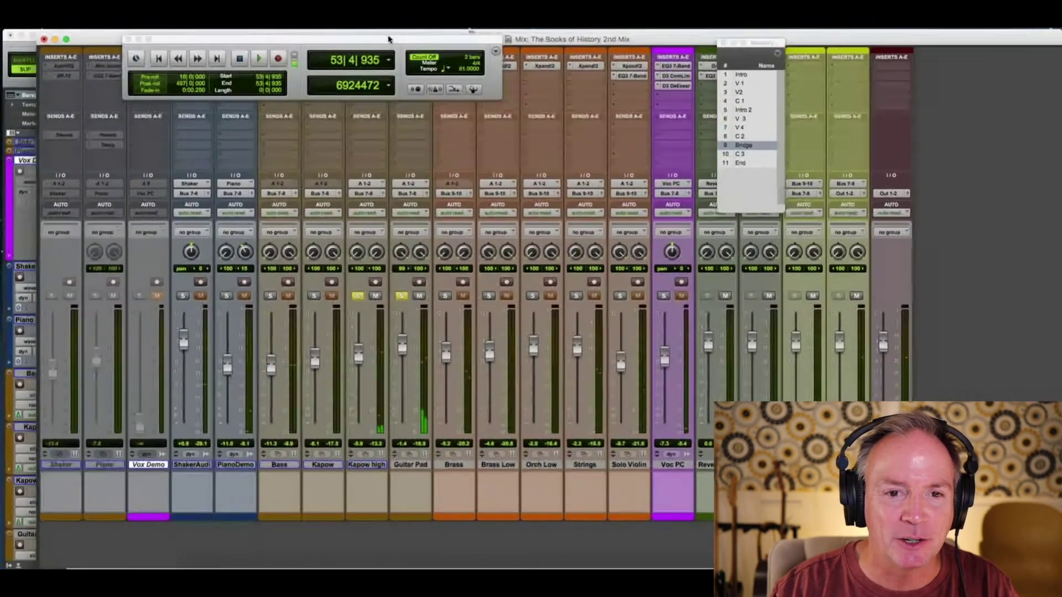
drag(318, 44, 939, 83)
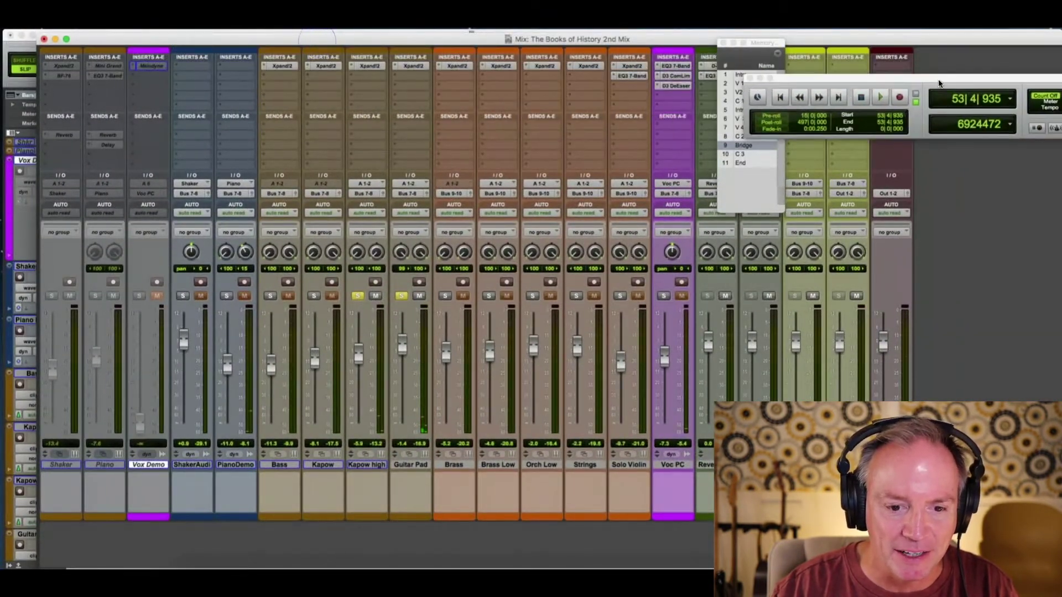
click(364, 77)
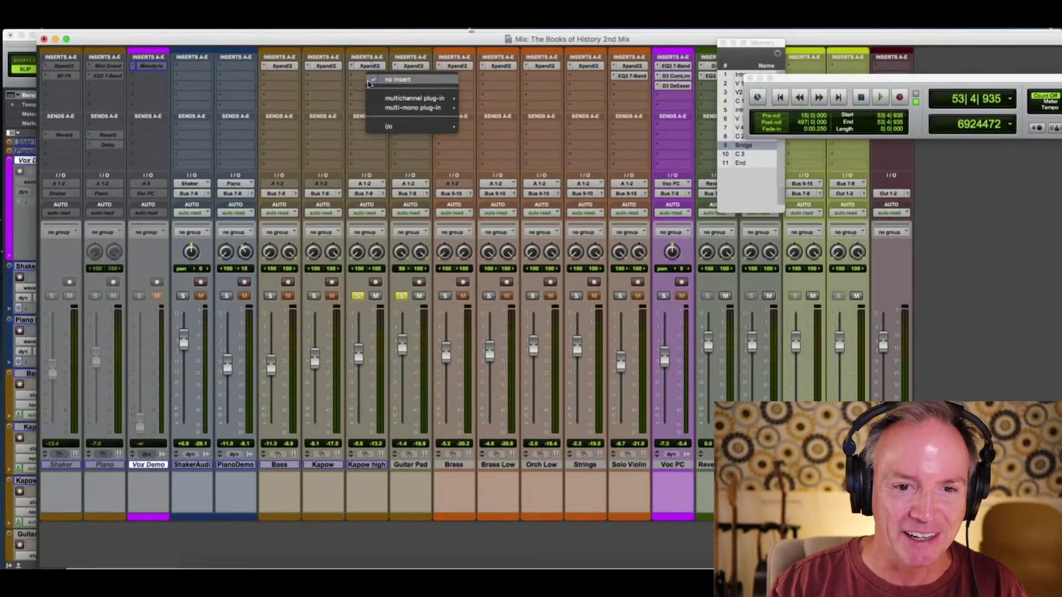
mouse_move(379, 102)
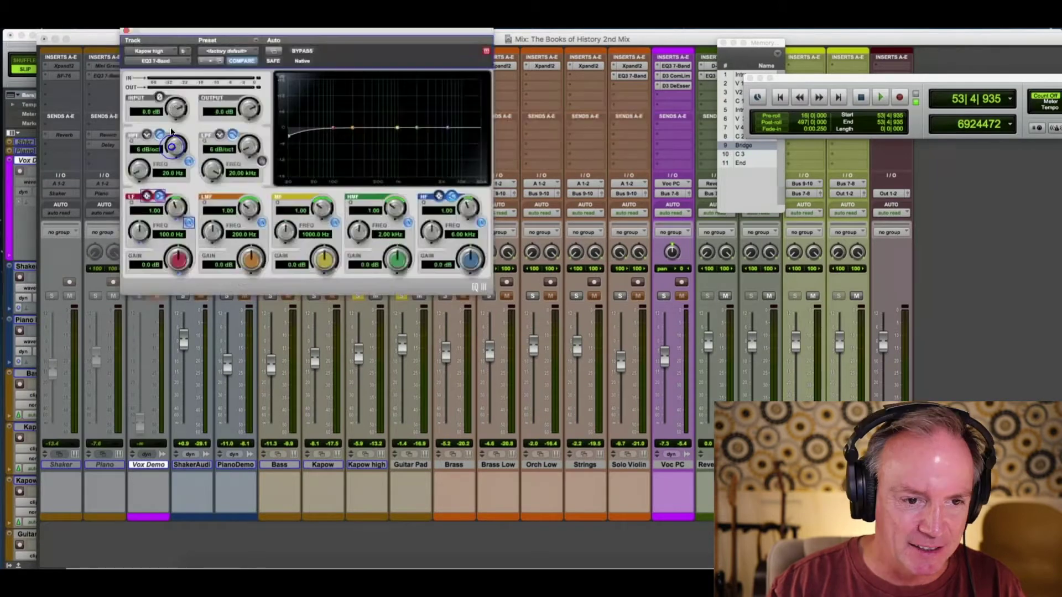
Step: Set Kapow high's high-pass filter to 12 dB/oct at 416.9 Hz while playing the Bridge
drag(173, 145, 172, 103)
drag(283, 150, 327, 148)
key(space)
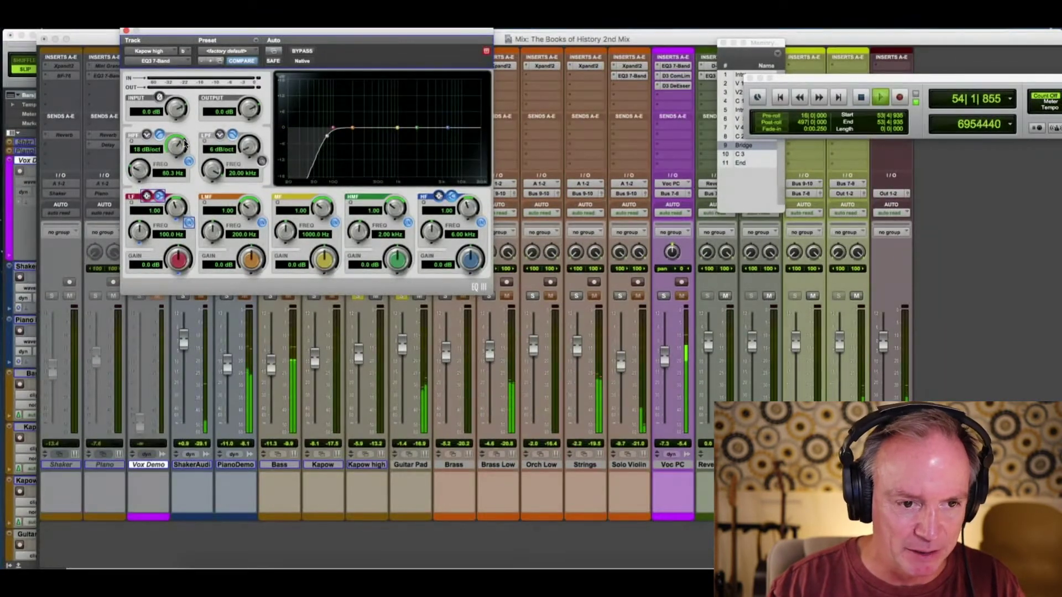
drag(172, 149, 173, 161)
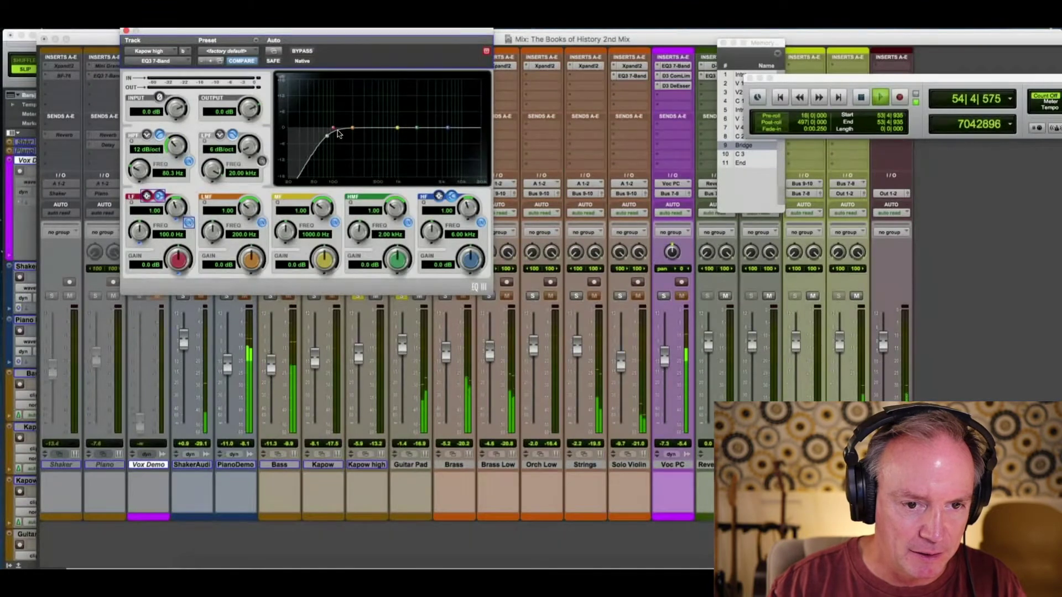
drag(327, 135, 373, 155)
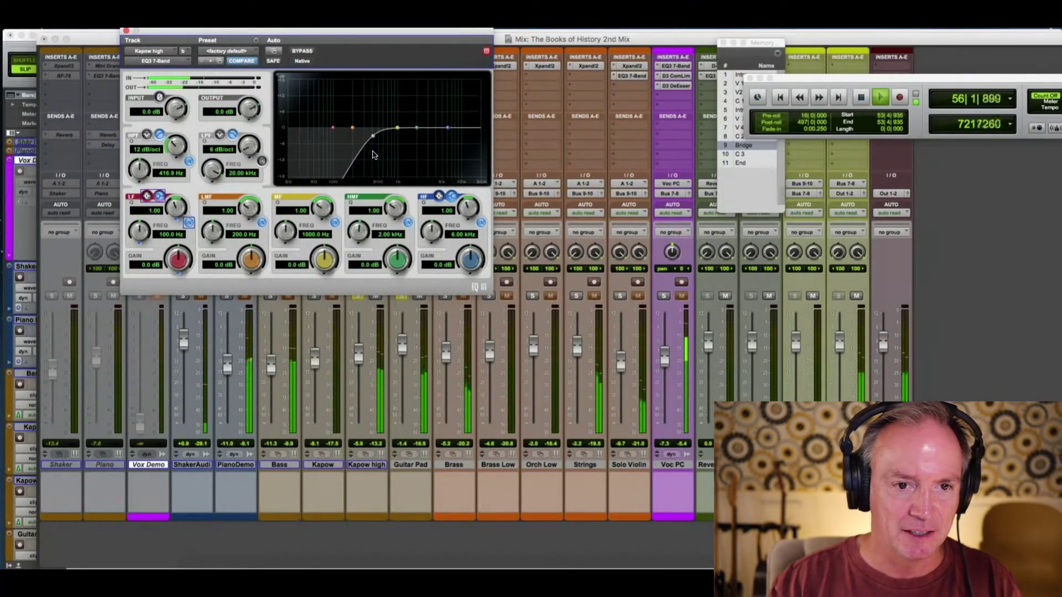
Step: Bypass the Kapow high EQ during playback to compare the sound, stop playback and reactivate the EQ
click(304, 51)
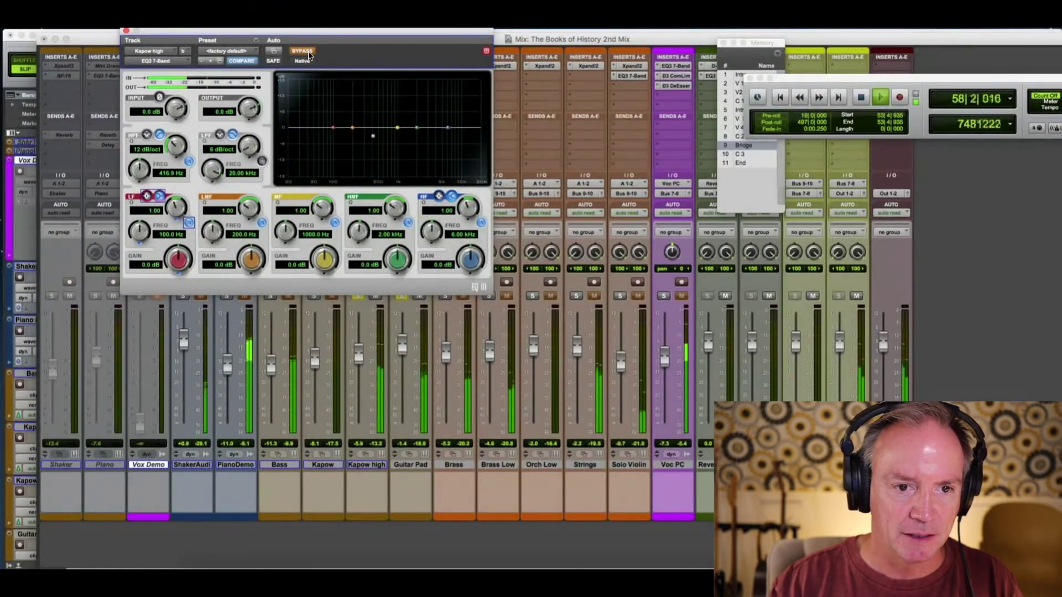
key(space)
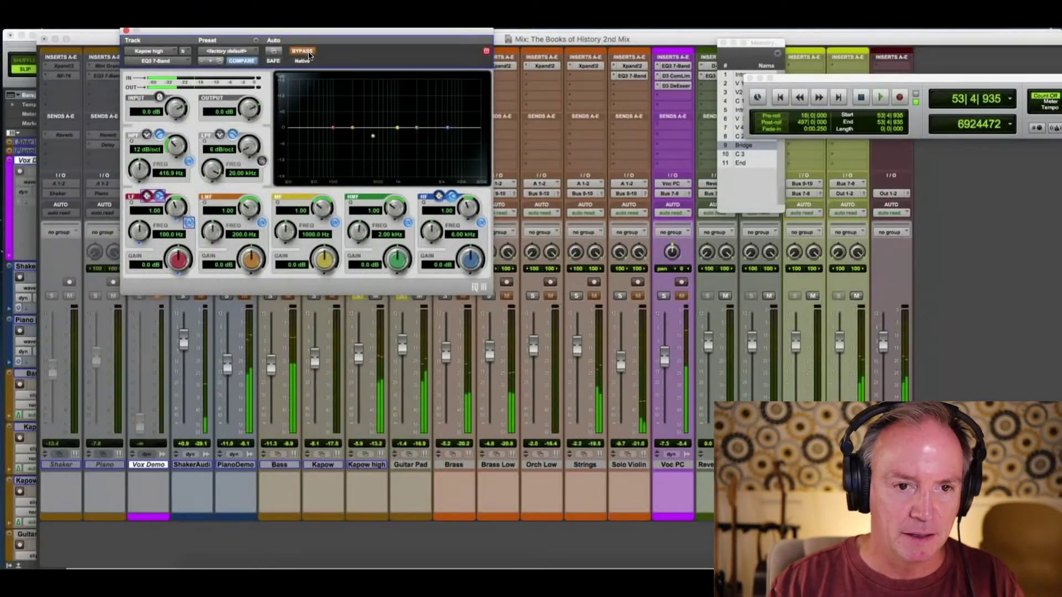
click(305, 51)
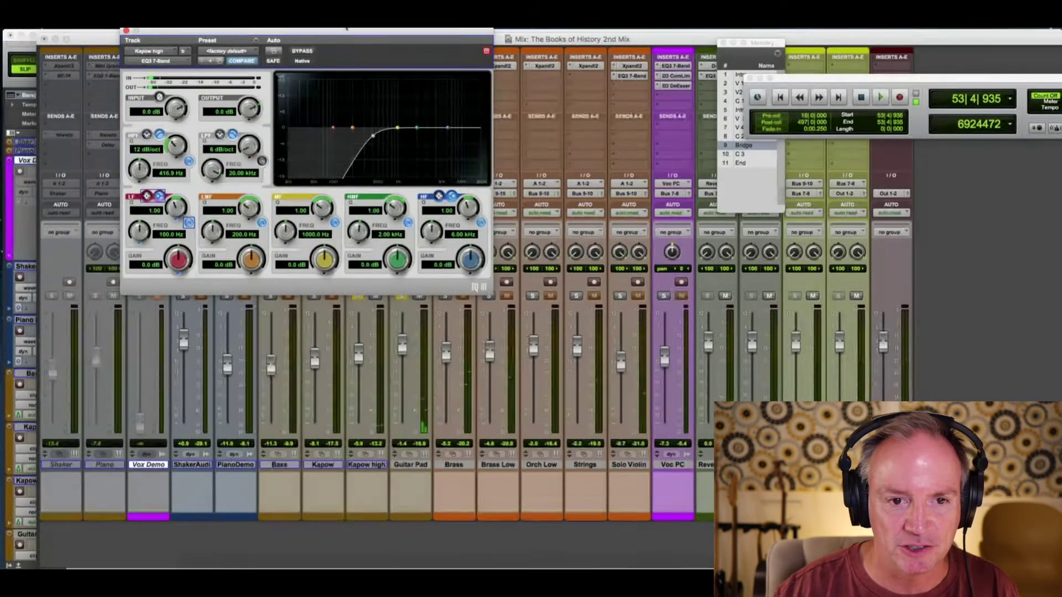
Step: Move the EQ window off the Kapow high channel and clear the solo on Kapow high and Guitar Pad
drag(357, 35, 783, 48)
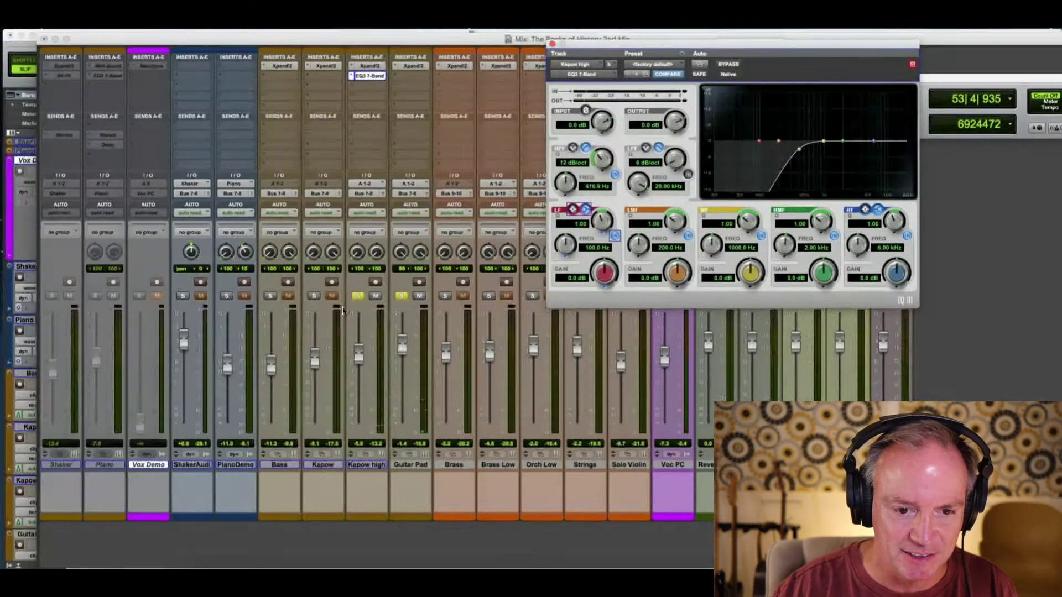
click(357, 297)
click(402, 296)
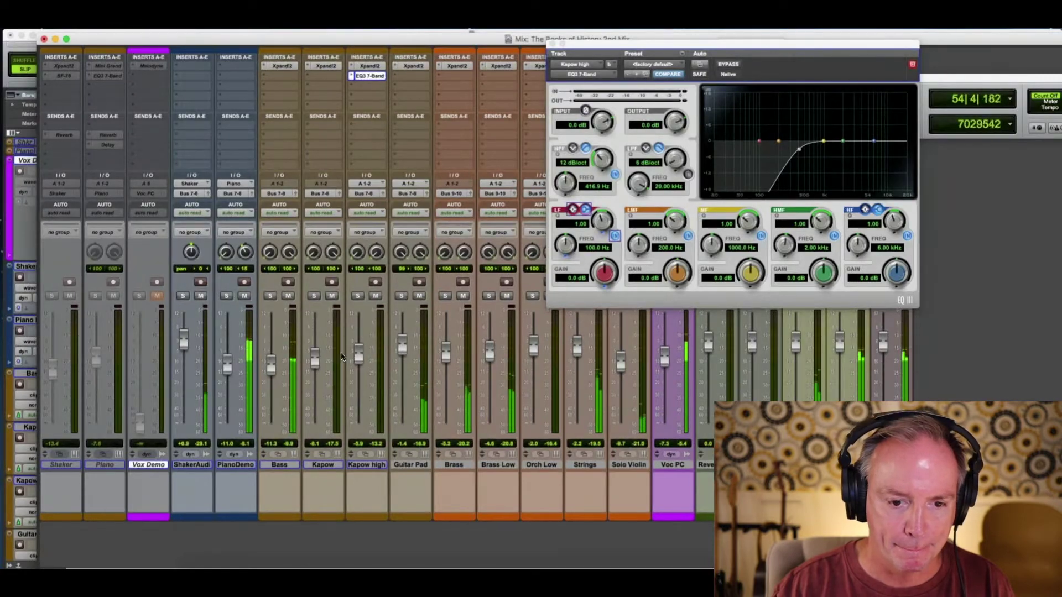
Step: Lower the Kapow high fader slightly, raise its EQ output to 2.2 dB and stop playback
drag(358, 350, 357, 354)
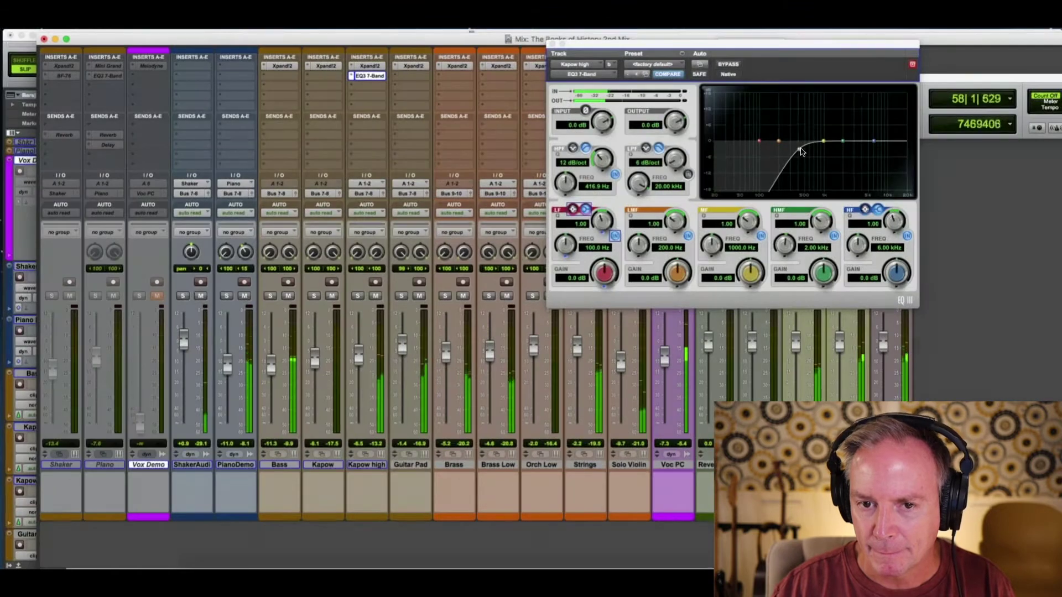
drag(668, 127, 670, 111)
key(space)
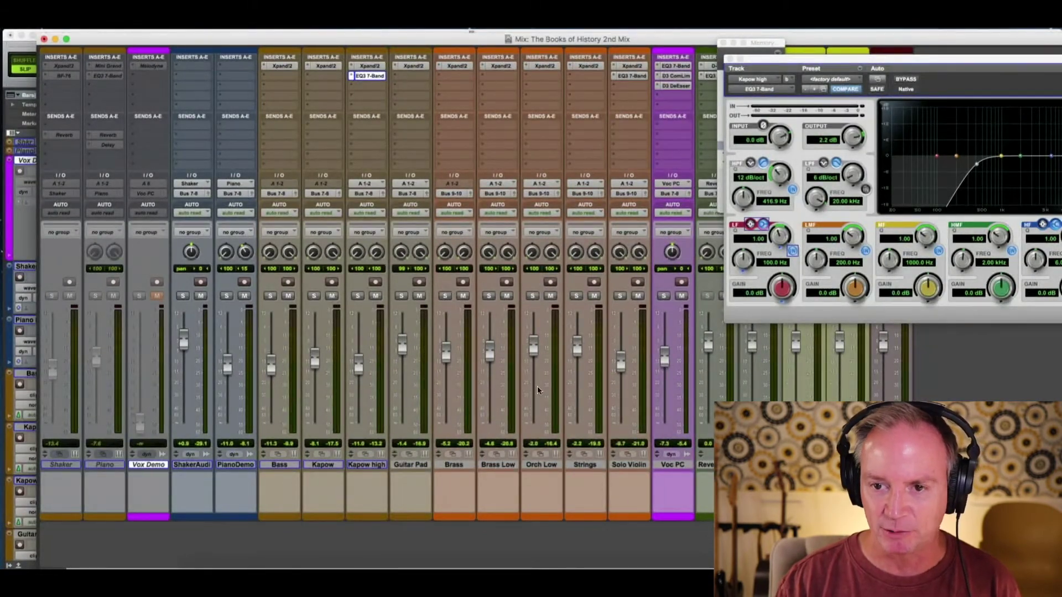
Step: Solo Orch Low and play from the Bridge to hear the part, clearing the solo at the end
drag(848, 58, 797, 98)
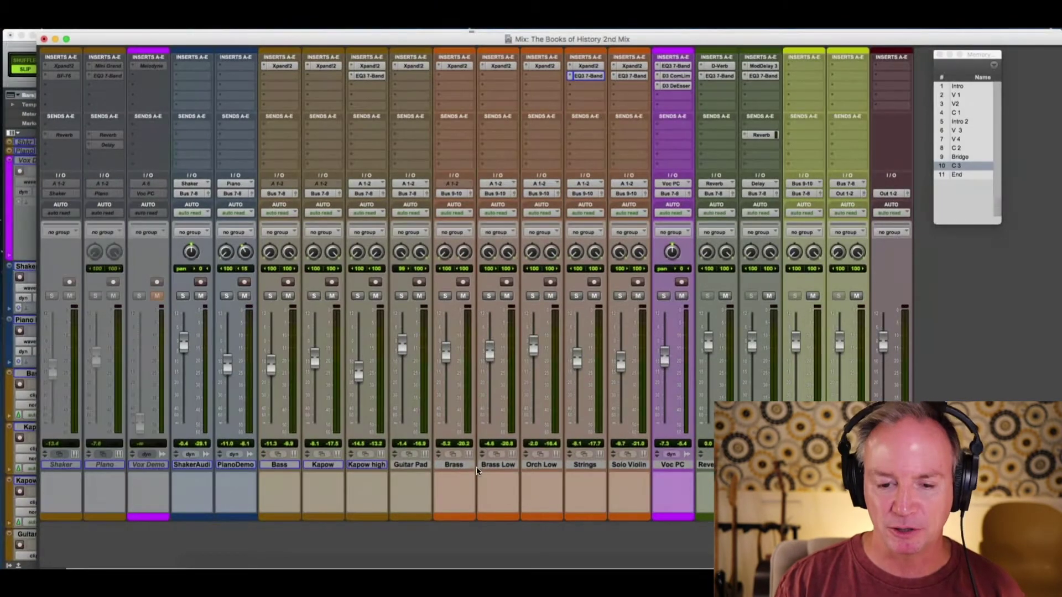
click(458, 465)
click(509, 466)
click(545, 467)
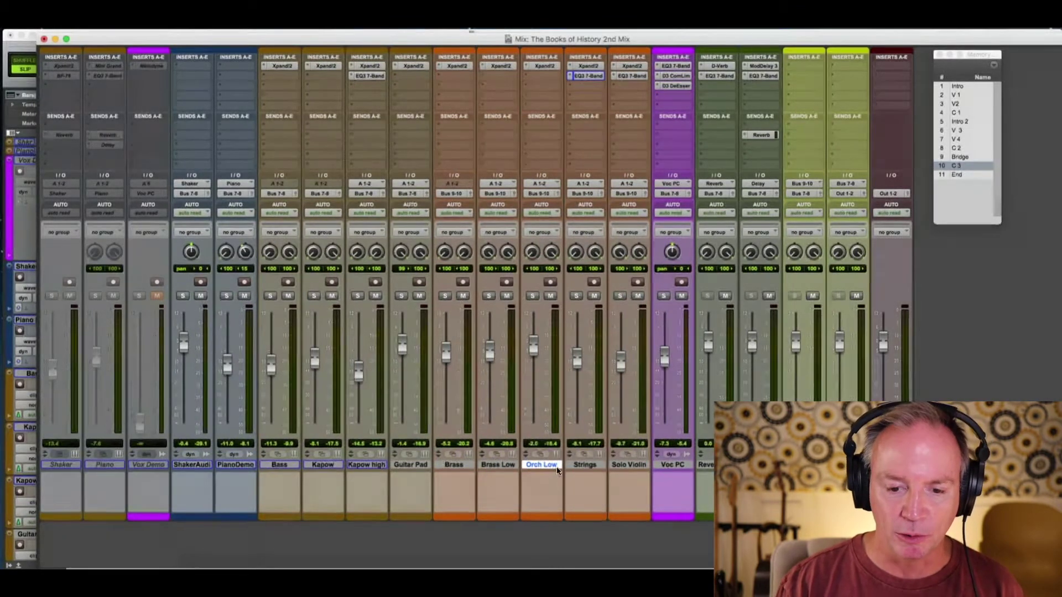
key(shift+s)
click(959, 157)
key(space)
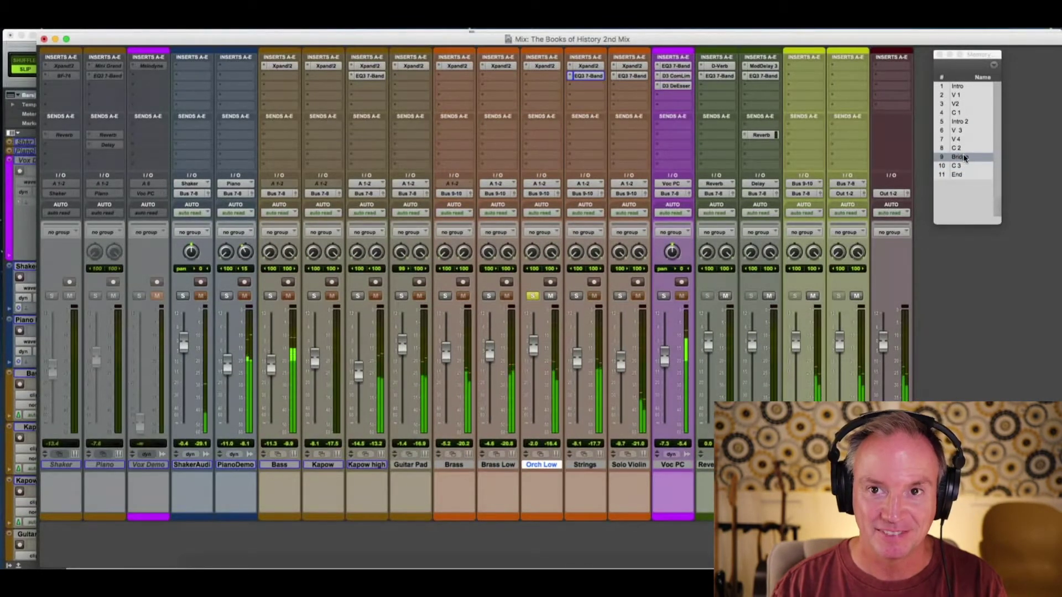
click(532, 296)
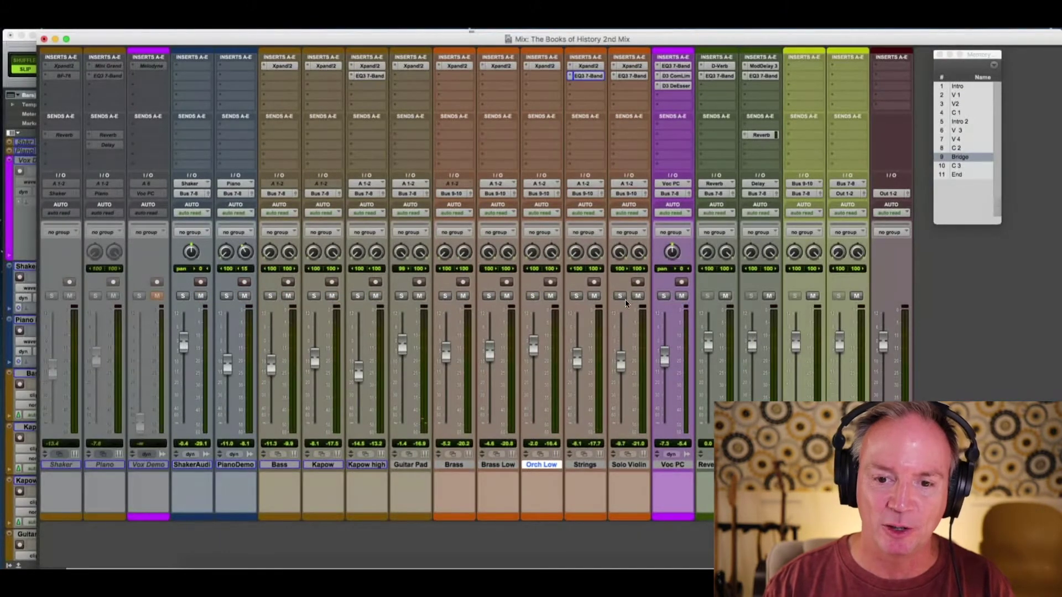
Step: Raise the Solo Violin fader above 0 dB during playback and inspect its EQ3 7-Band filter curve, closing the EQ when done
drag(621, 361, 623, 335)
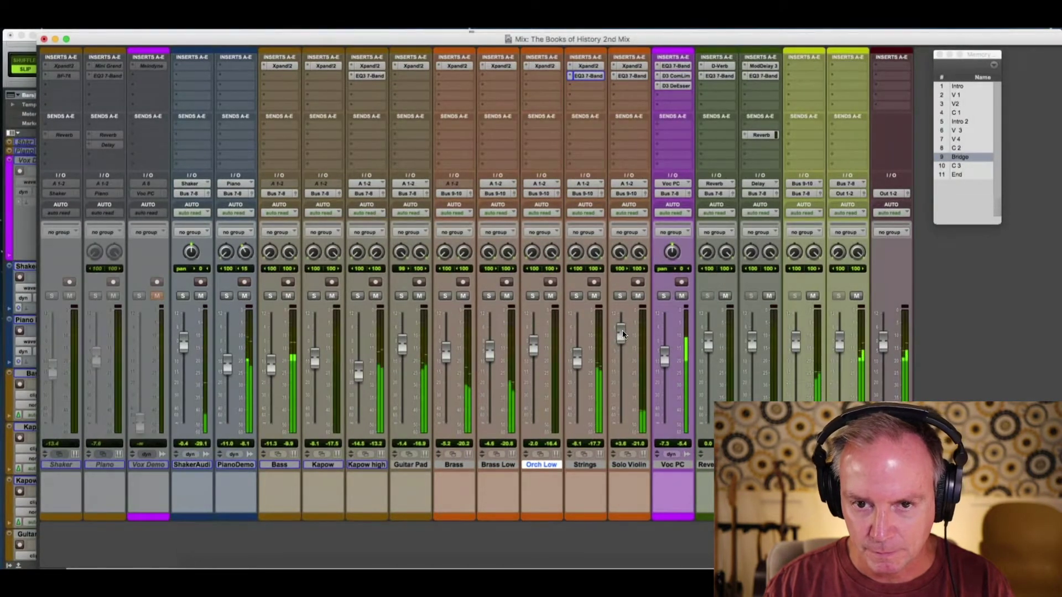
click(631, 76)
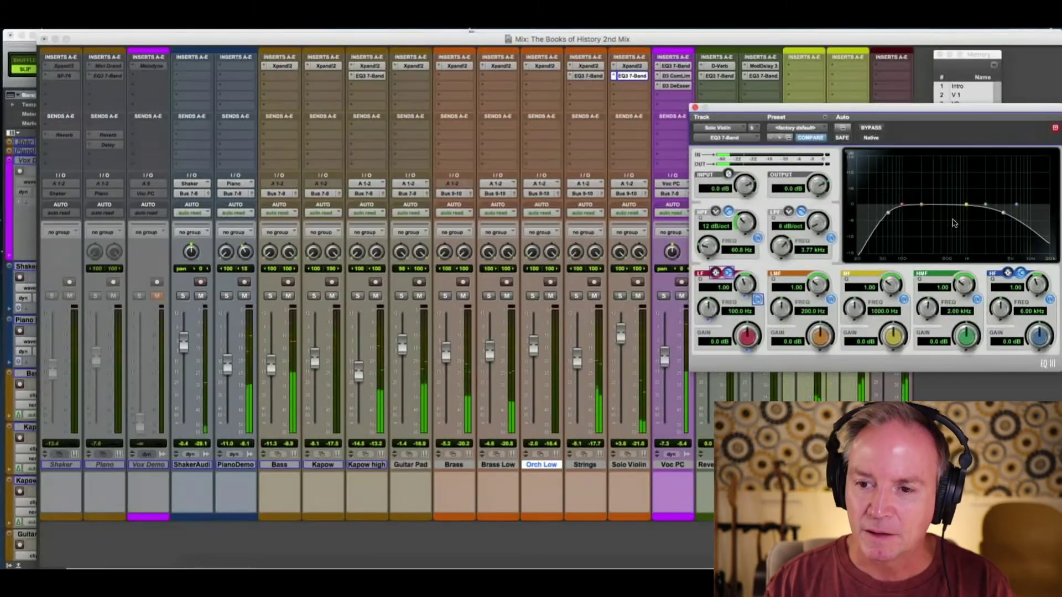
drag(891, 111, 961, 131)
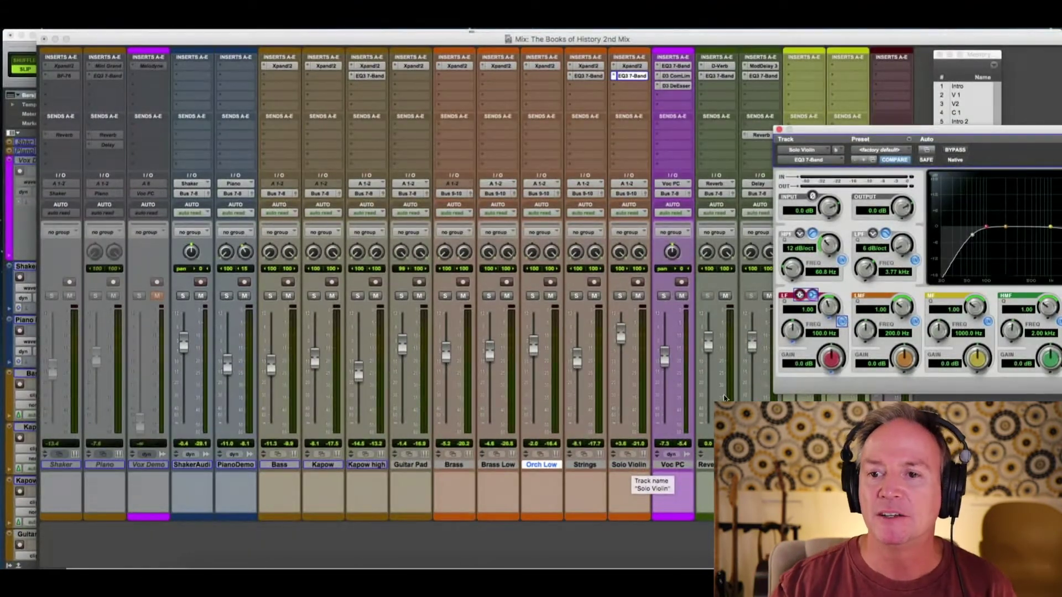
drag(976, 129, 747, 130)
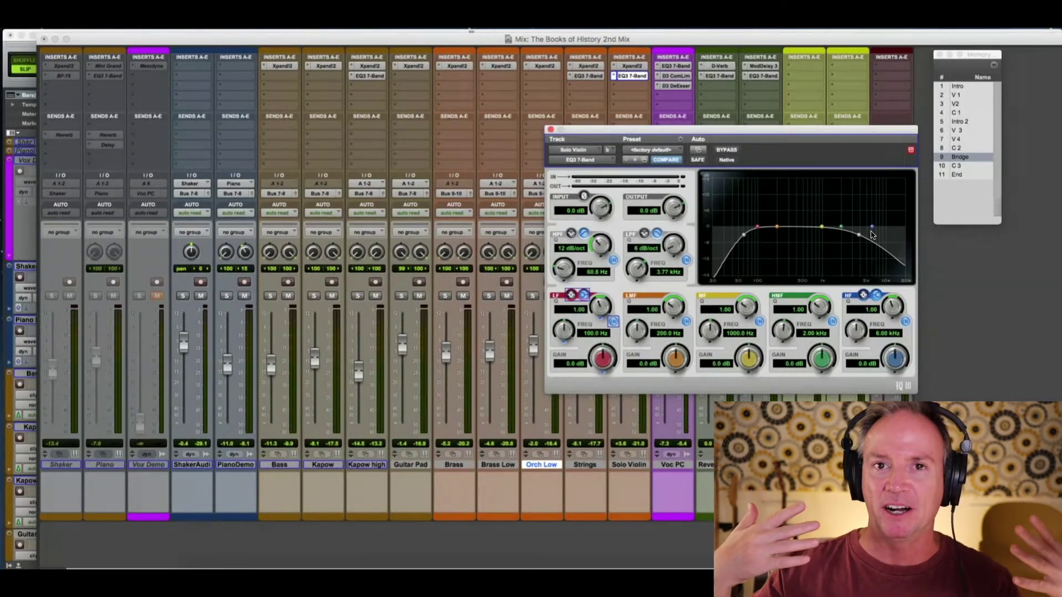
key(super+w)
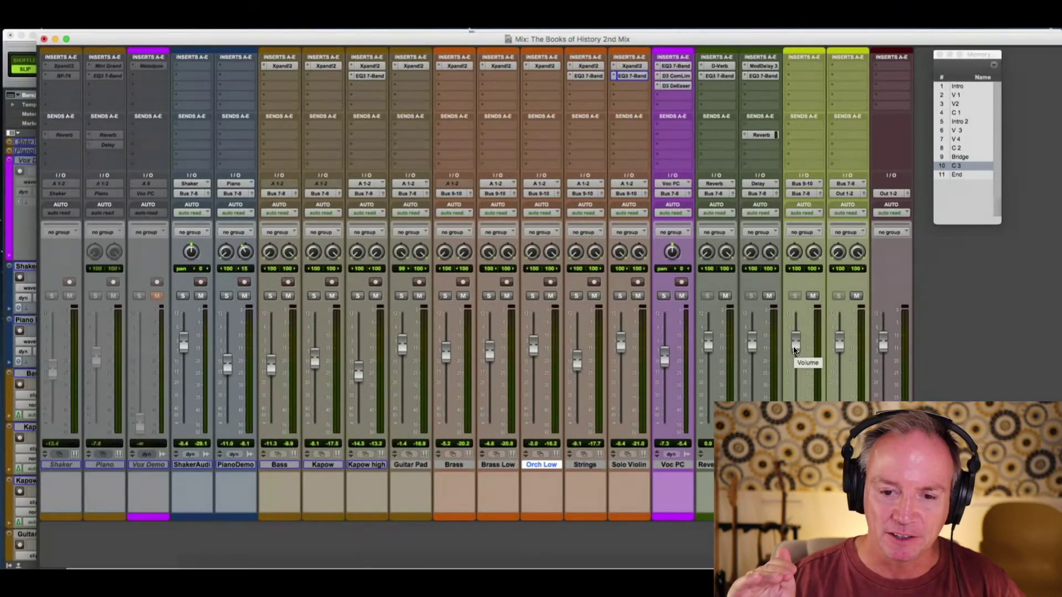
Step: Recall the Bridge memory location and switch from the Mix window to the Edit window
key(KP_Decimal)
key(KP_9)
key(KP_Decimal)
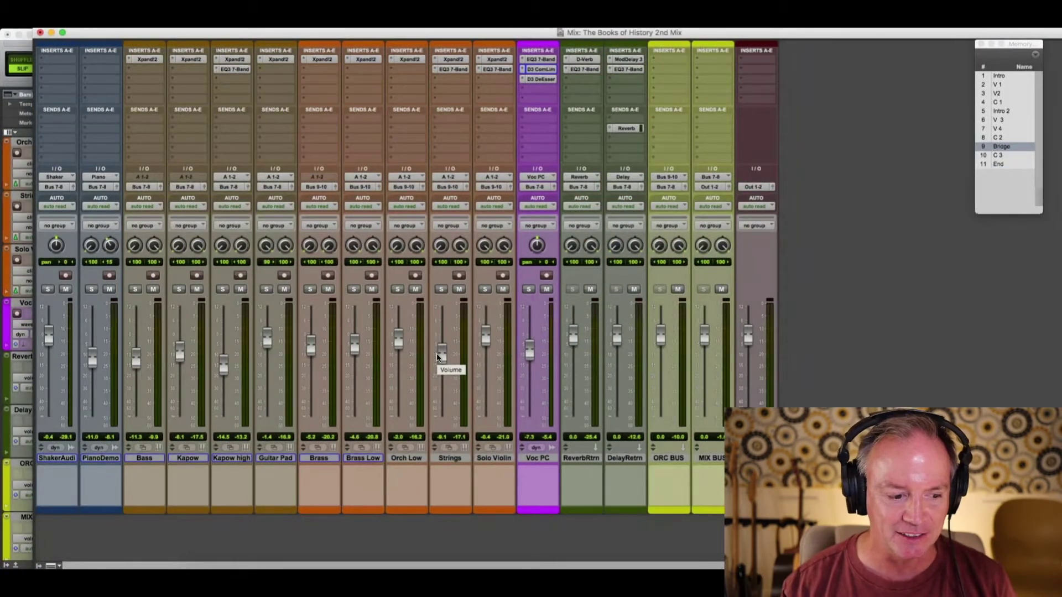
key(super+equal)
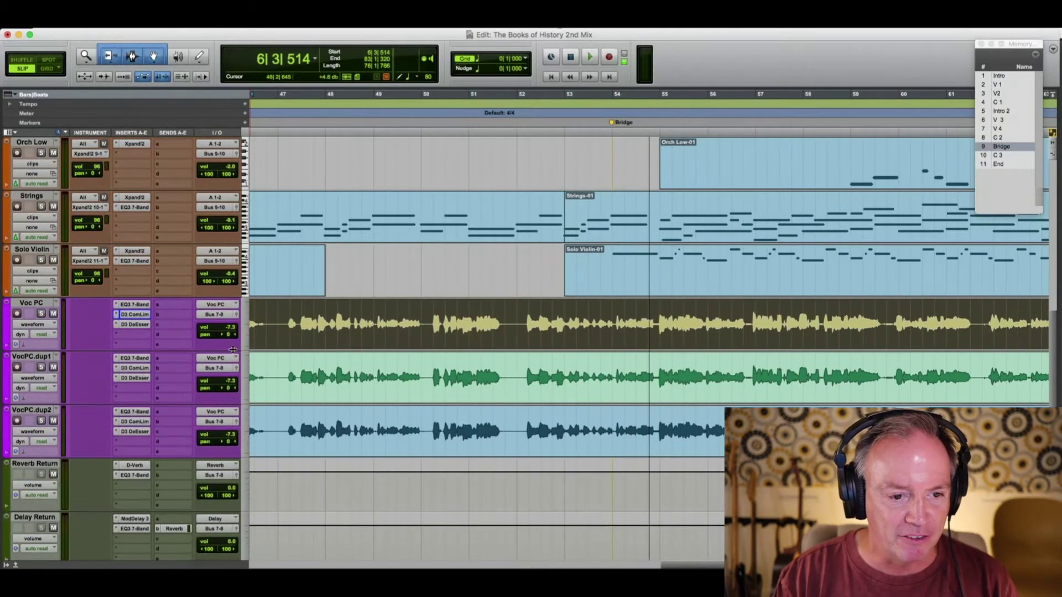
Step: Rename the first duplicated vocal track, Voc PC.dup1, as Voc PC Chrs
double_click(40, 360)
text(Voc PC)
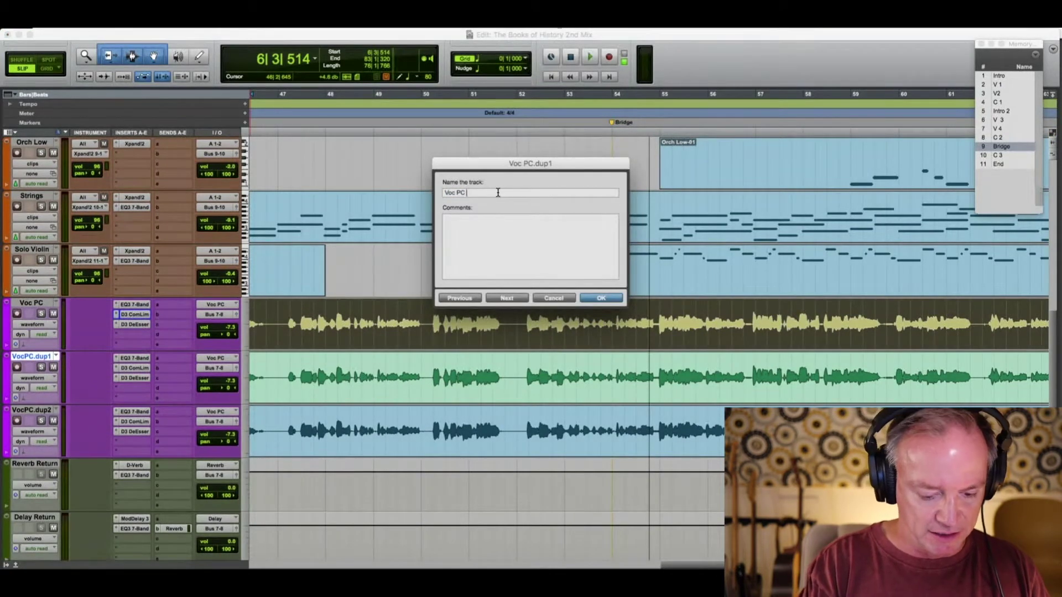
text( Chrs)
key(Return)
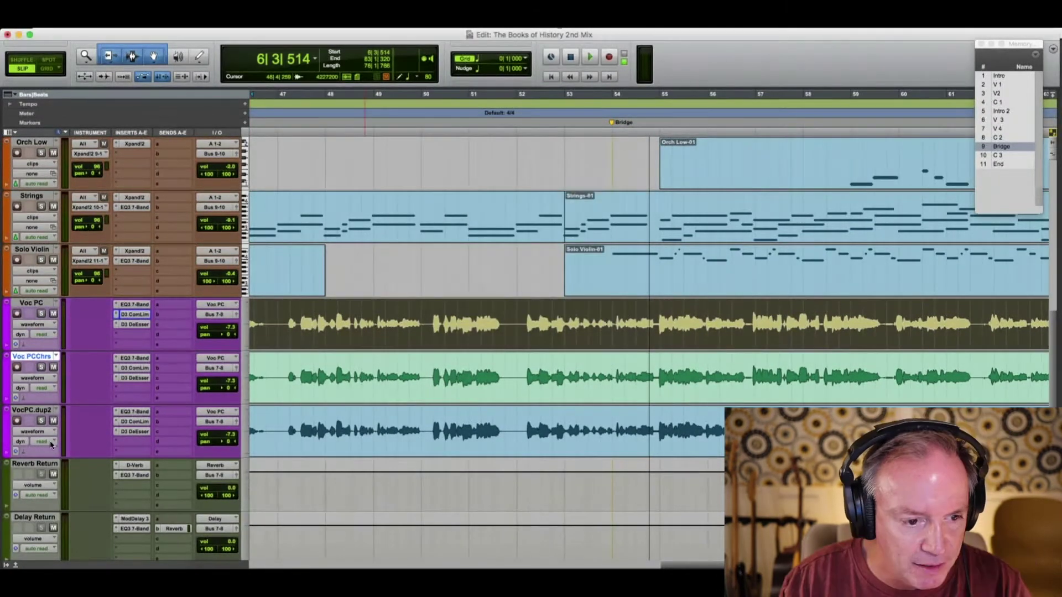
Step: Rename the second duplicated vocal track, Voc PC.dup2, as VcPChrsDb
double_click(36, 412)
click(501, 195)
key(BackSpace)
key(BackSpace)
key(BackSpace)
key(BackSpace)
key(BackSpace)
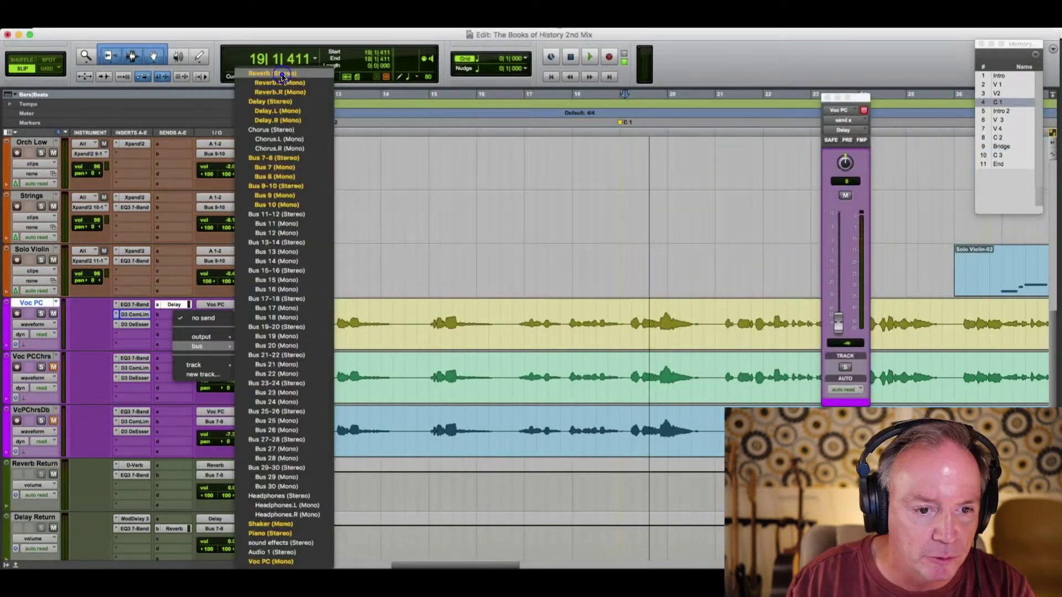
Step: Add a Reverb send to Voc PC, and Delay and Reverb sends to both Voc PC Chrs and VcPChrsDb
click(282, 74)
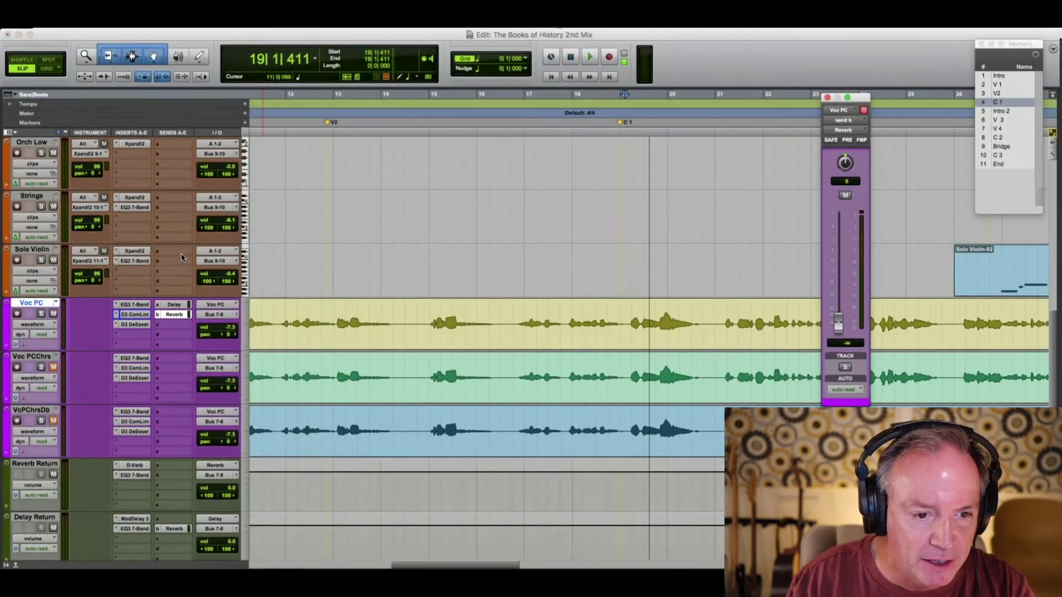
click(174, 304)
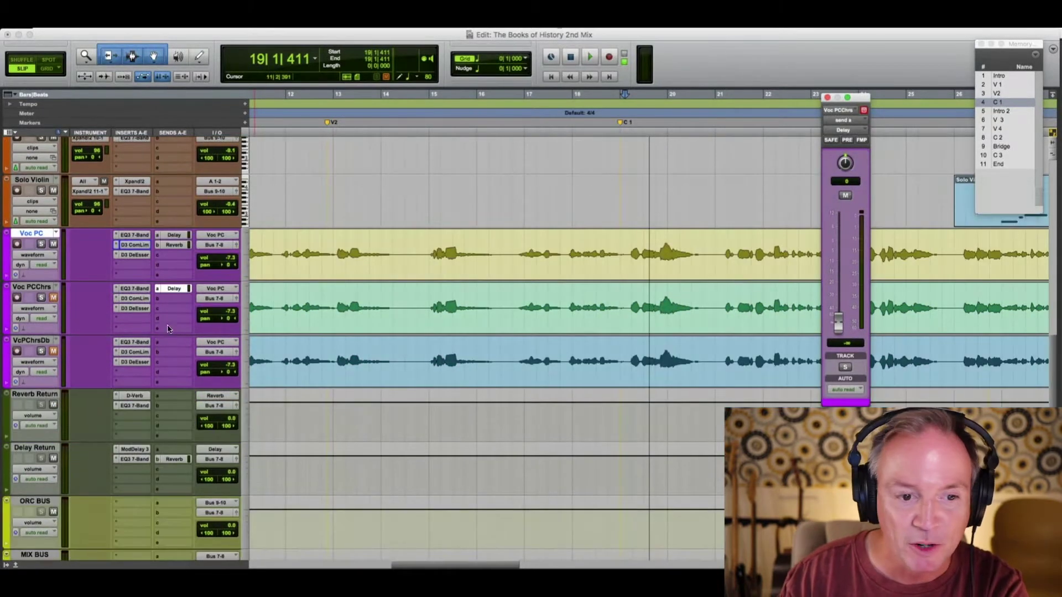
click(170, 300)
mouse_move(202, 330)
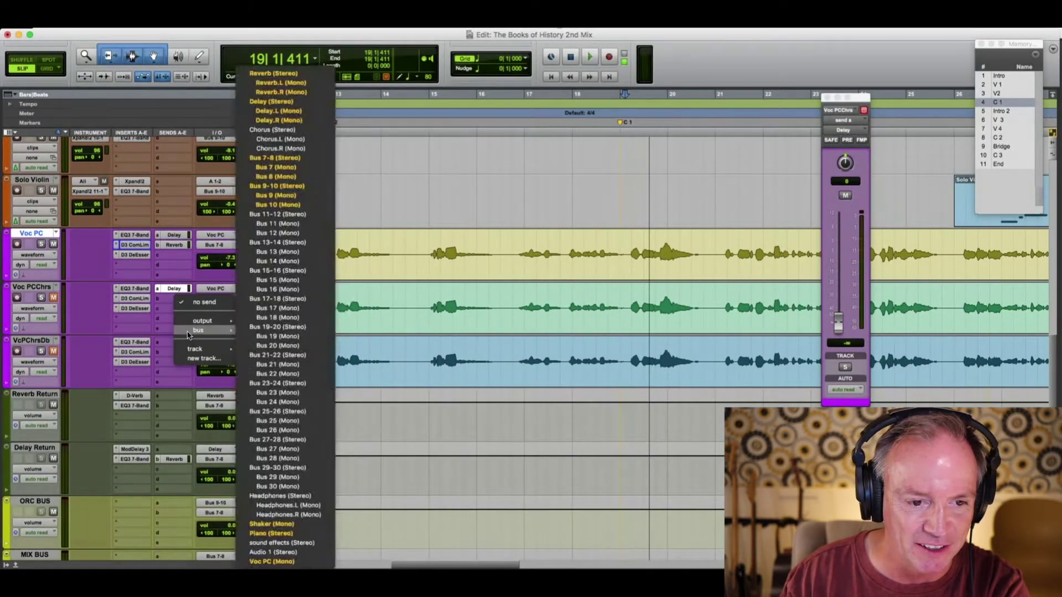
click(272, 73)
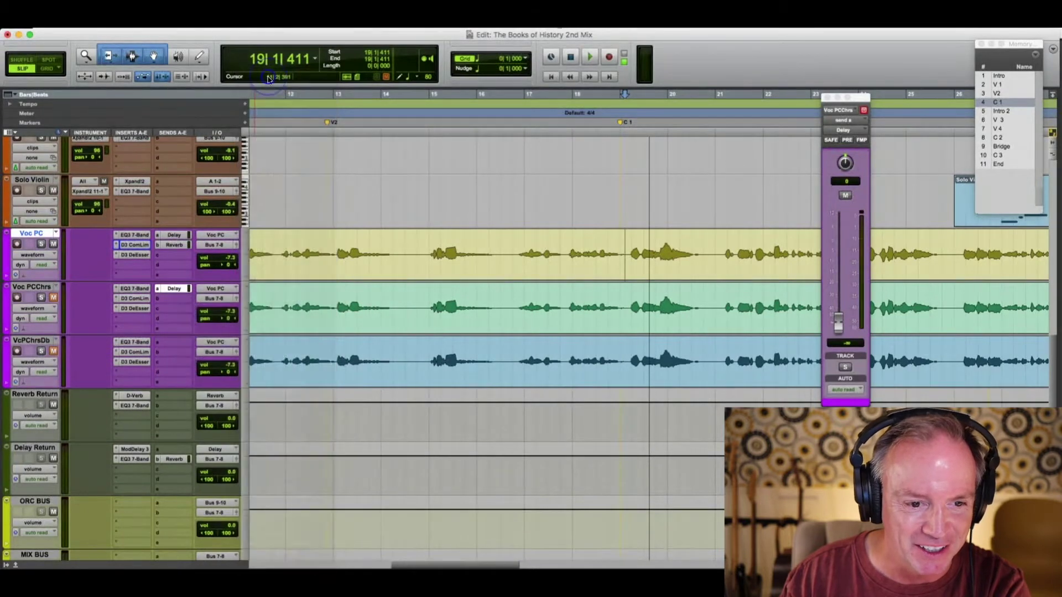
click(170, 351)
mouse_move(202, 362)
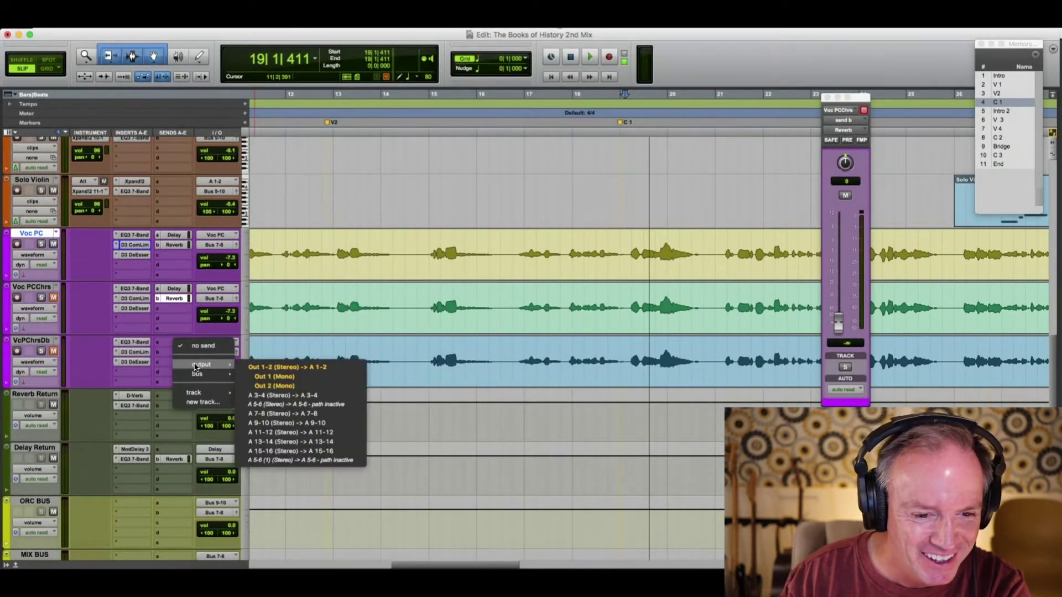
click(260, 363)
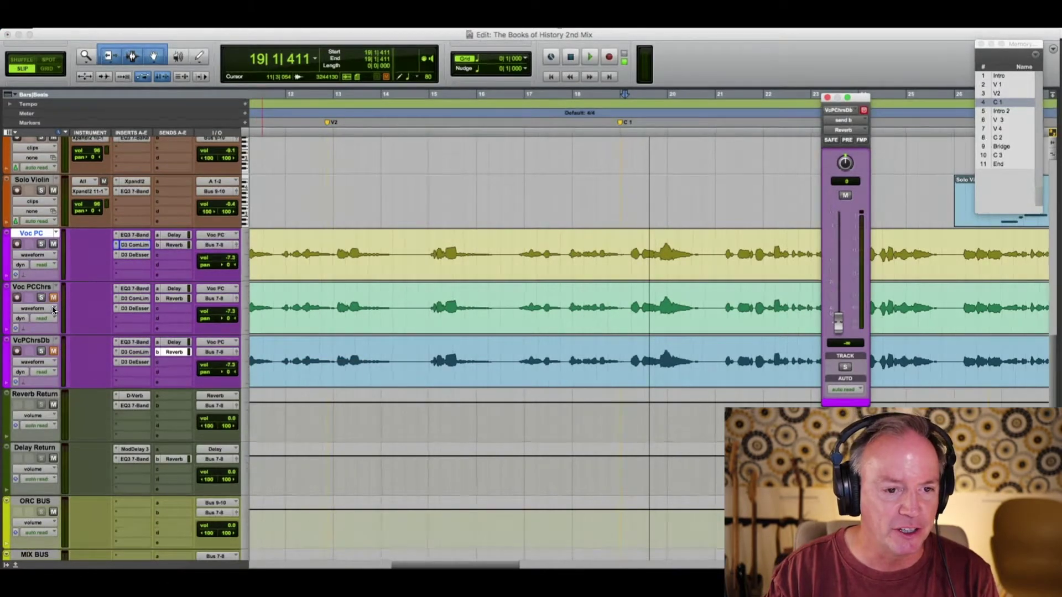
Step: Set Voc PC's Delay send level to -0.1 dB while playing C 1, and stop playback
click(174, 235)
drag(838, 322, 839, 278)
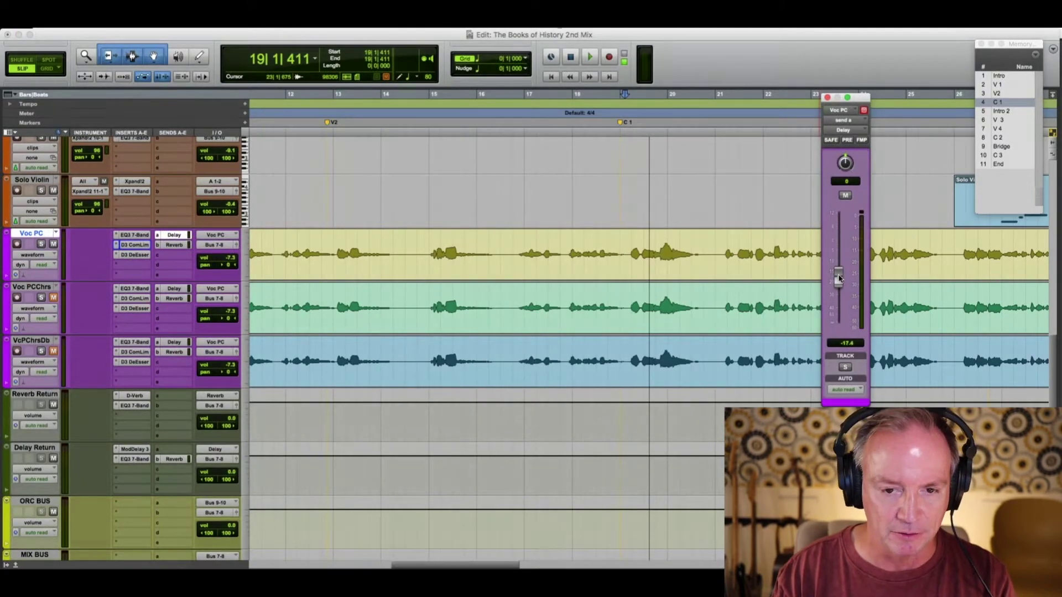
key(space)
drag(839, 279, 837, 237)
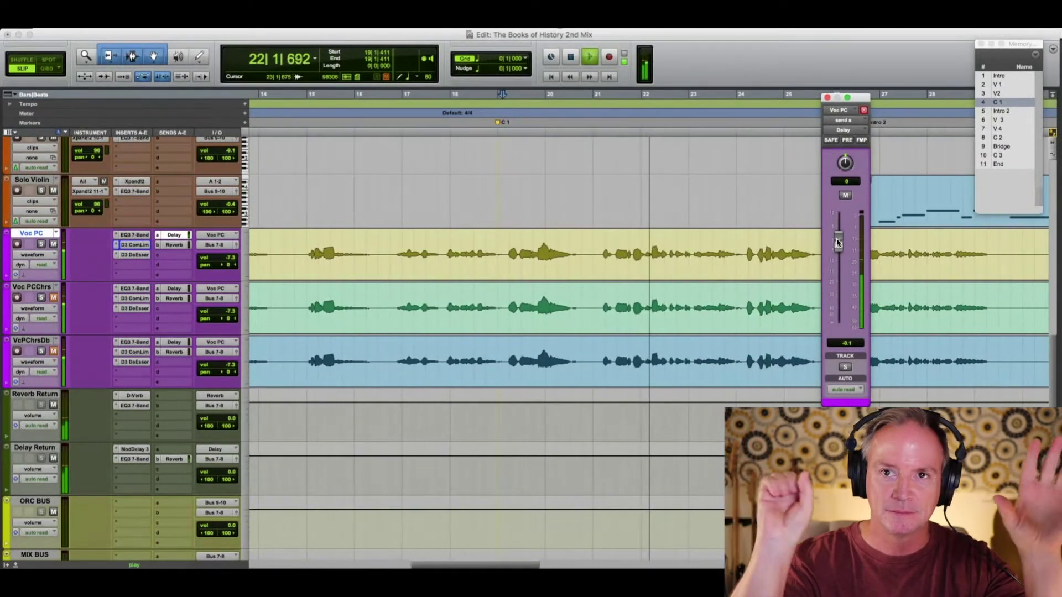
key(space)
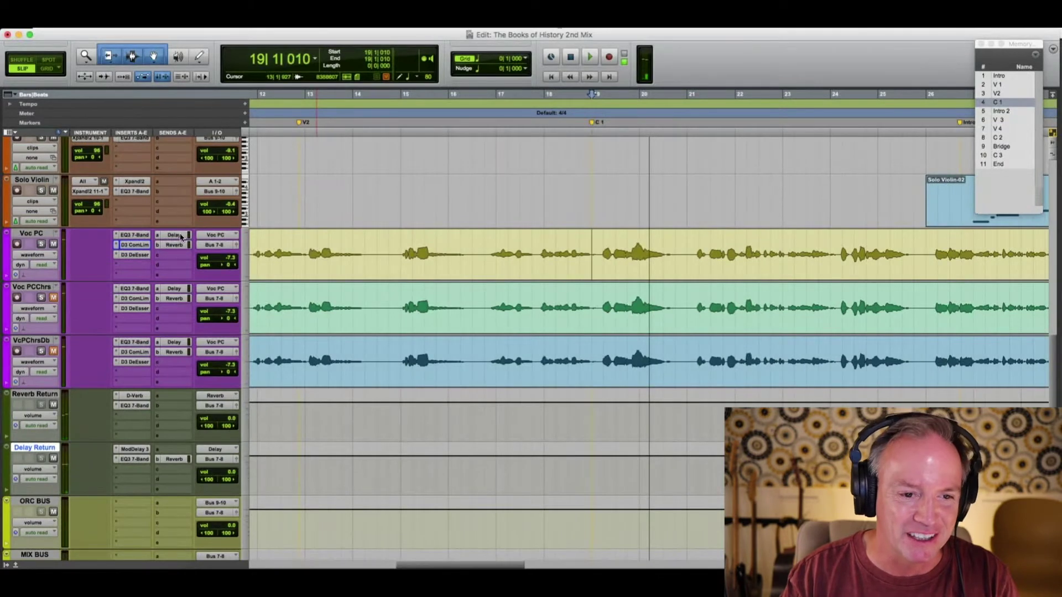
Step: Pull the Delay Return's Reverb send all the way down and play C 1 to hear the delay without reverb
click(180, 235)
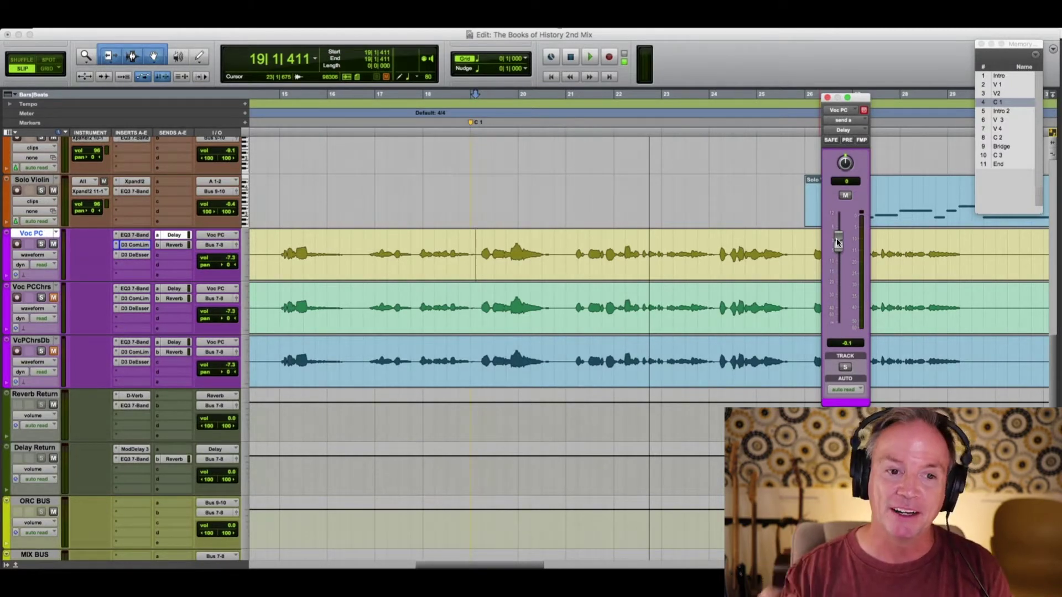
click(35, 448)
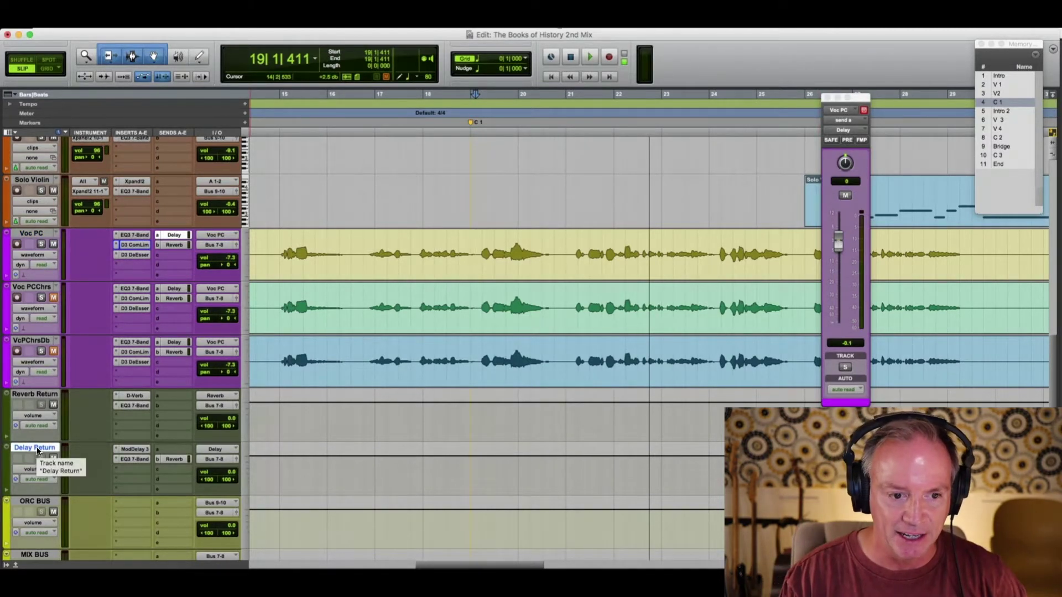
click(173, 460)
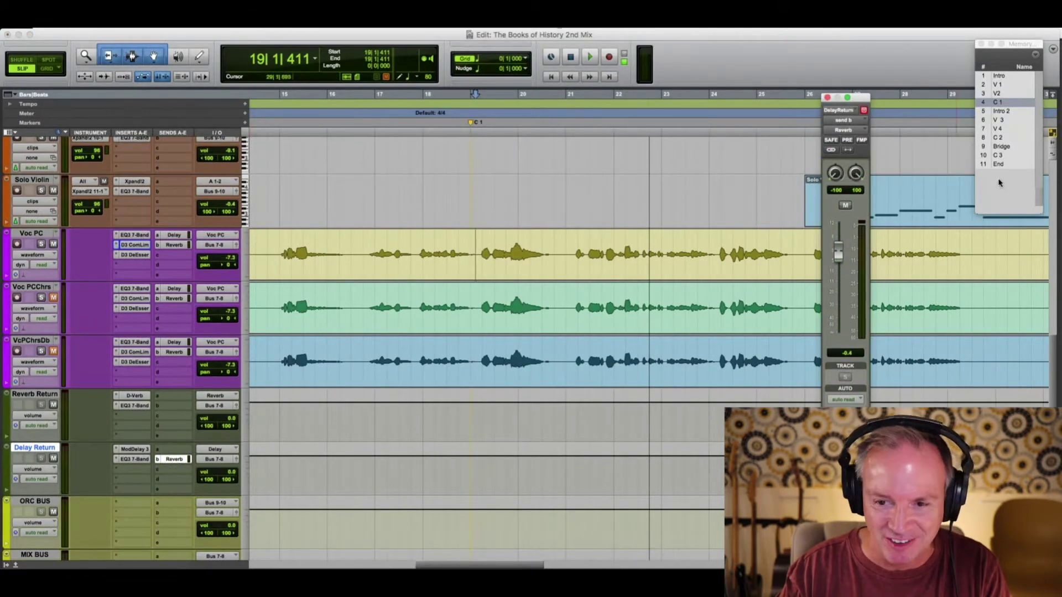
drag(837, 251, 838, 366)
key(space)
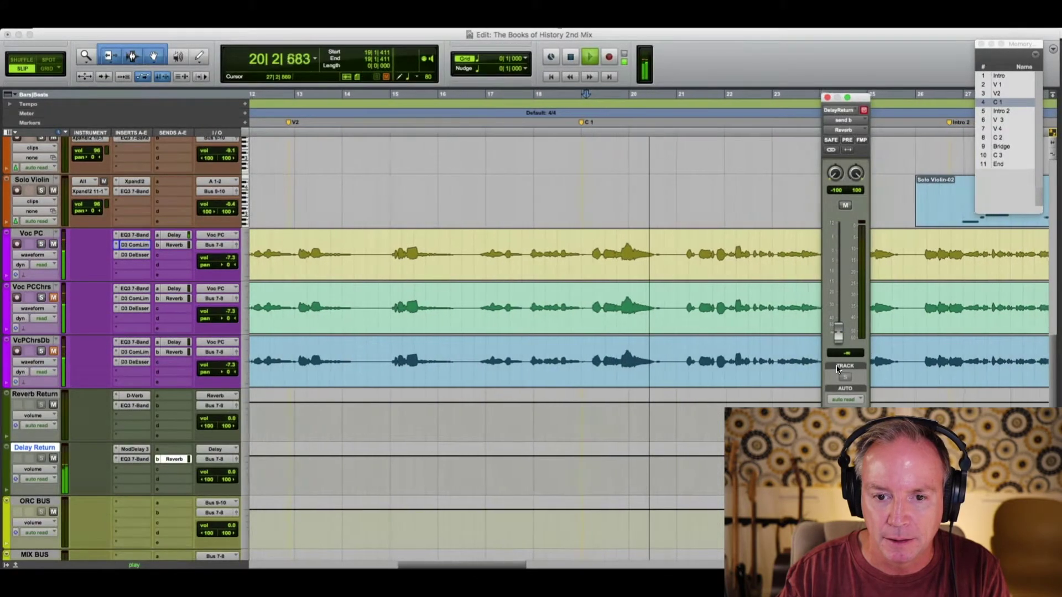
key(space)
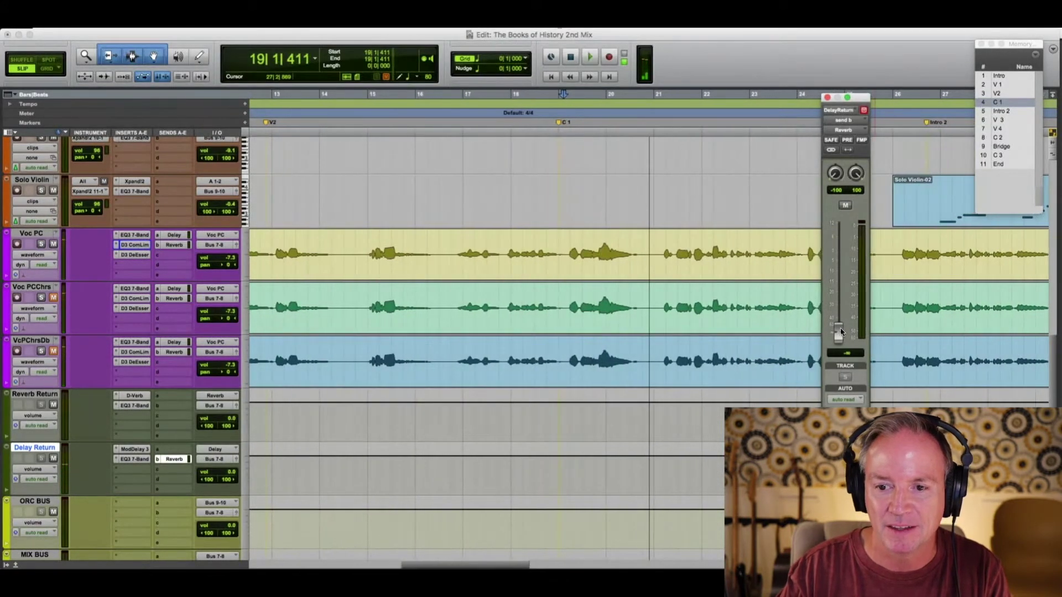
Step: Raise the Delay Return's Reverb send to -0.1 dB during playback of C 1, and stop playback
drag(838, 330, 839, 254)
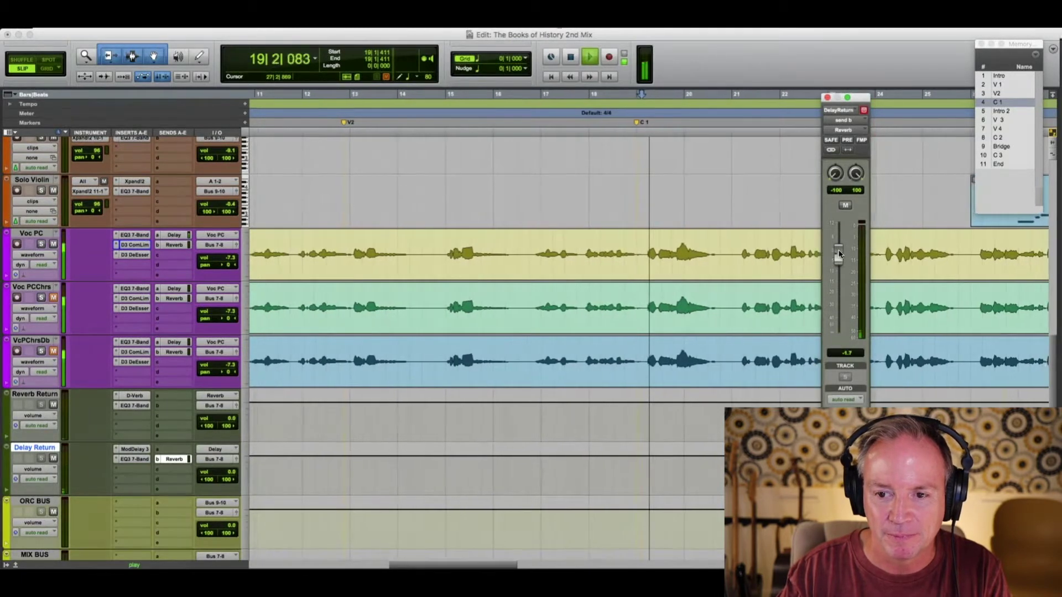
drag(839, 254, 840, 250)
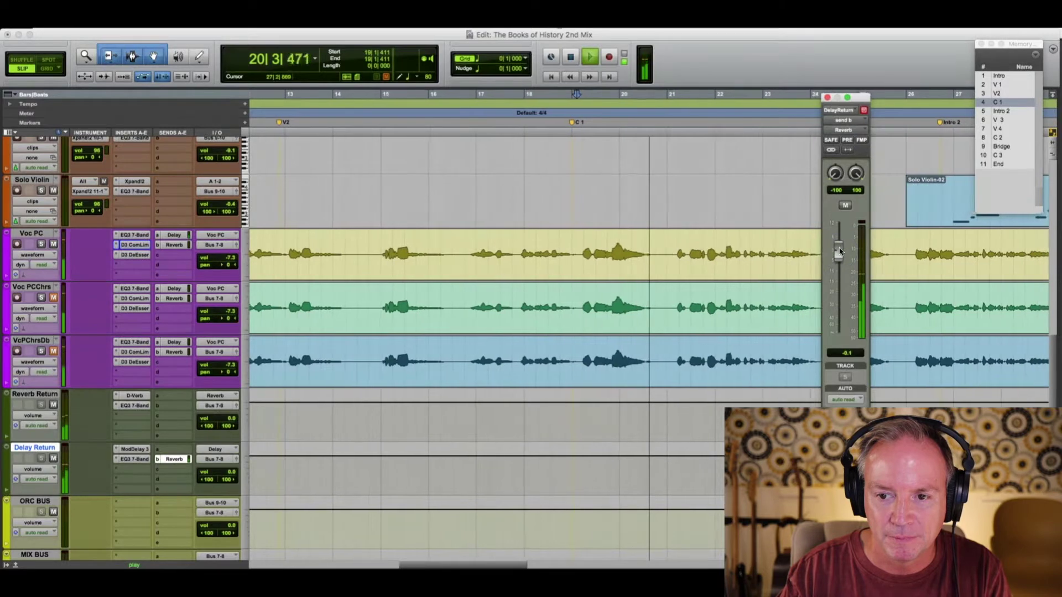
key(space)
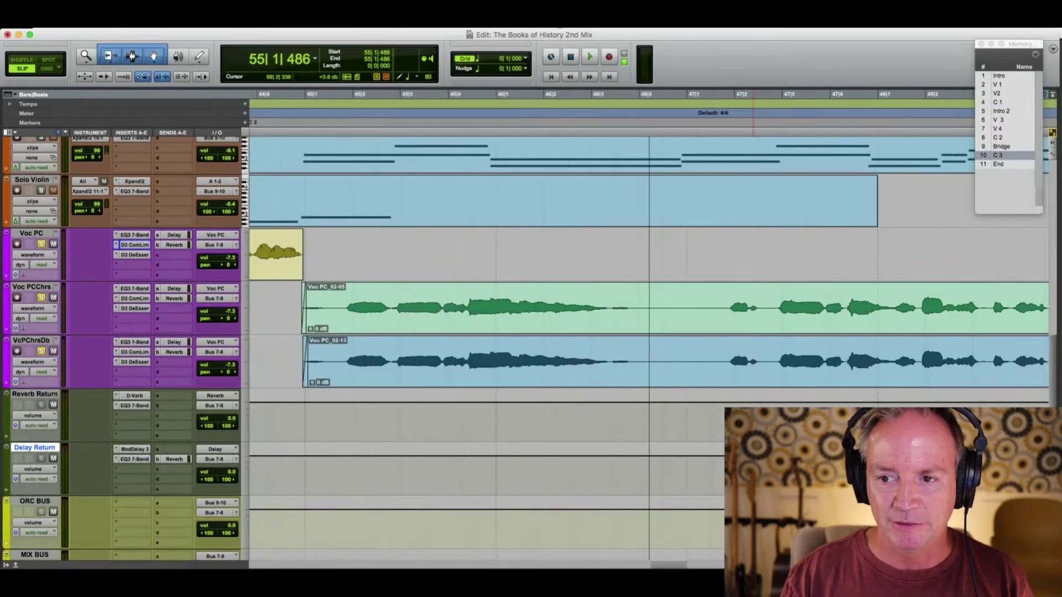
Step: Check the VcPChrsDb clip around bar 47, recall the C 3 memory location and play the soloed vocals from there
key(KP_Decimal)
key(KP_4)
key(KP_Decimal)
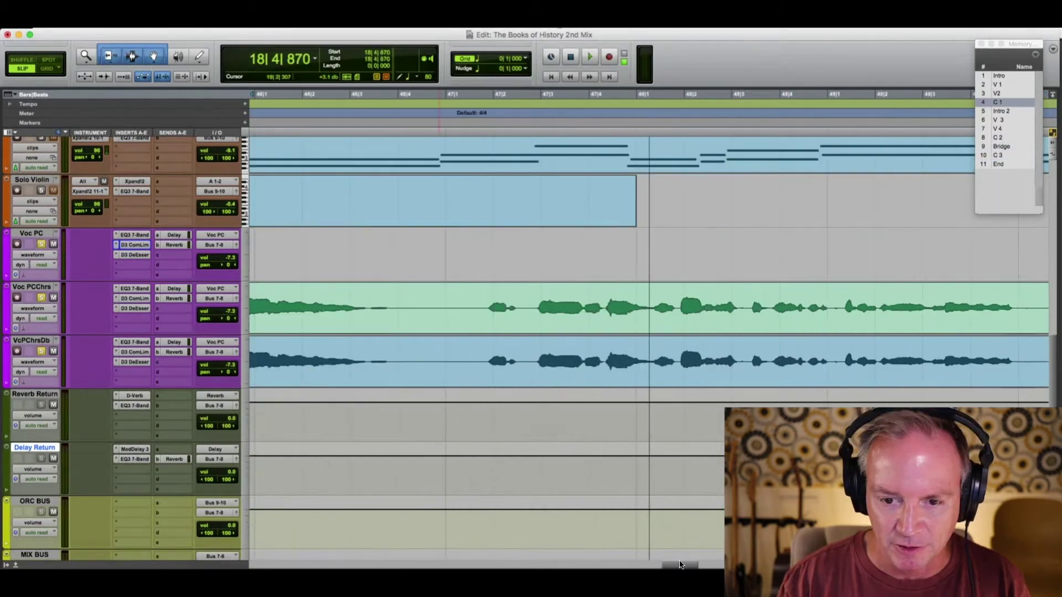
click(591, 372)
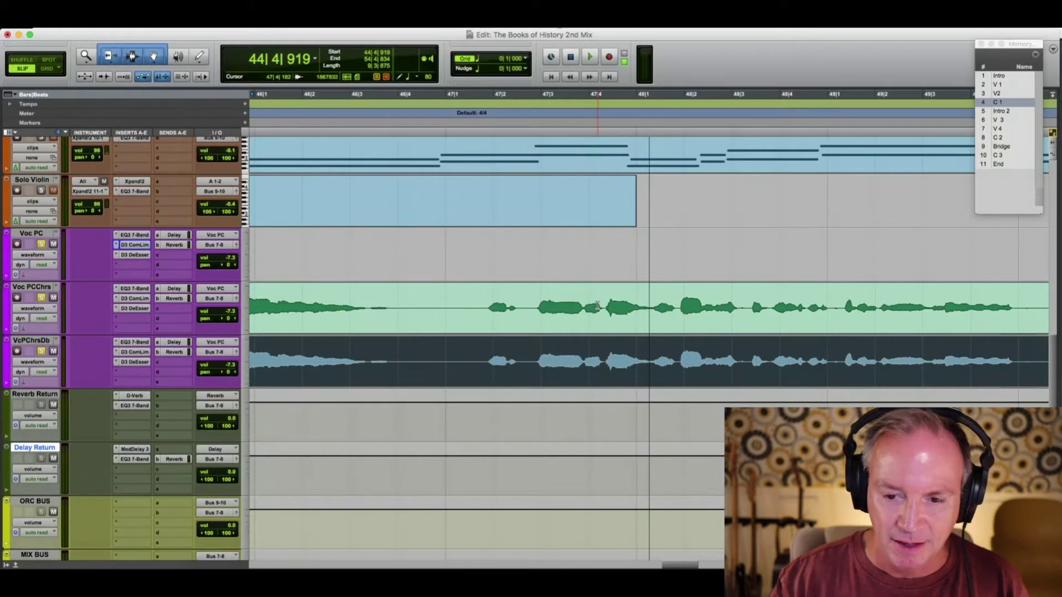
drag(683, 565, 753, 565)
click(1004, 154)
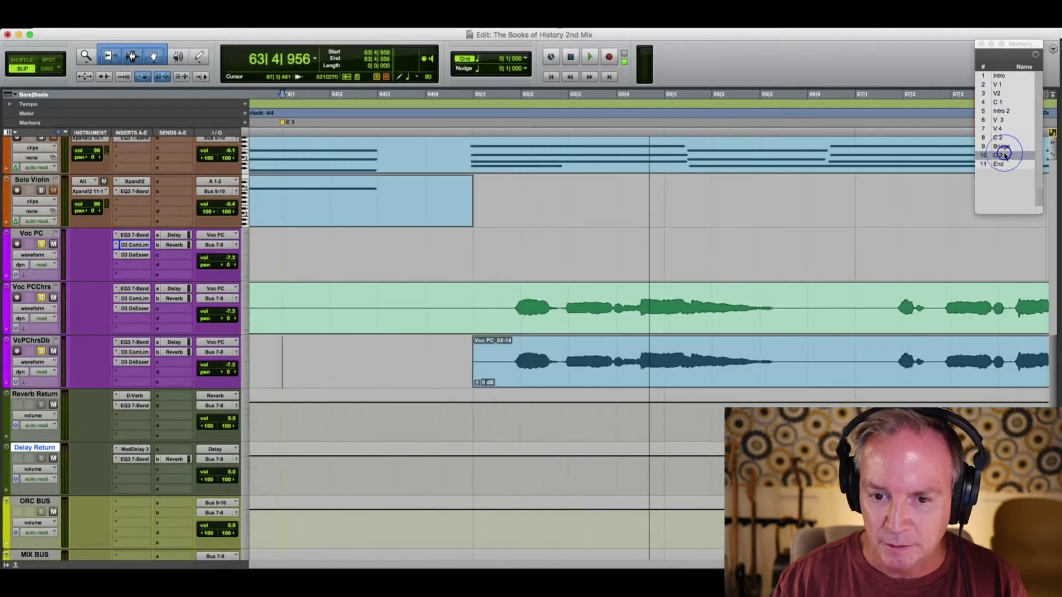
key(space)
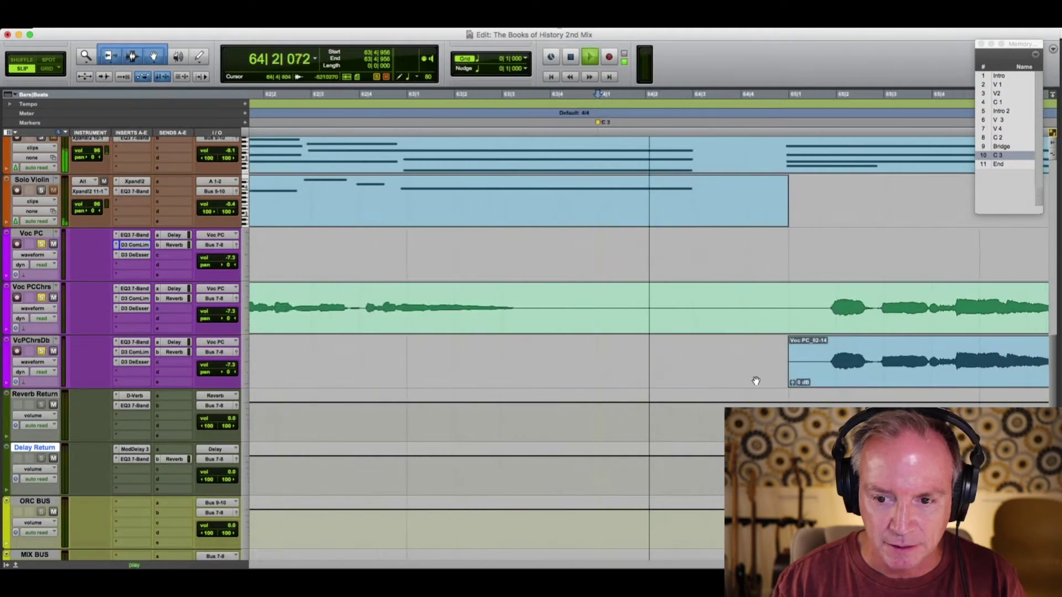
Step: Stop playback and replace the VcPChrsDb clip starting at bar 65 with the copied alternate vocal take
key(space)
click(824, 377)
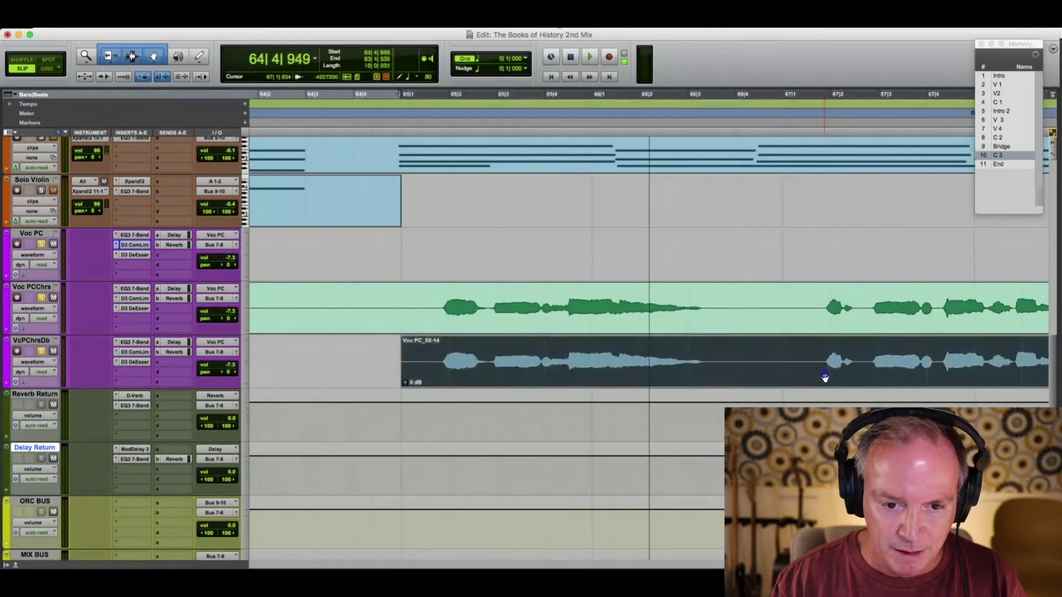
key(Delete)
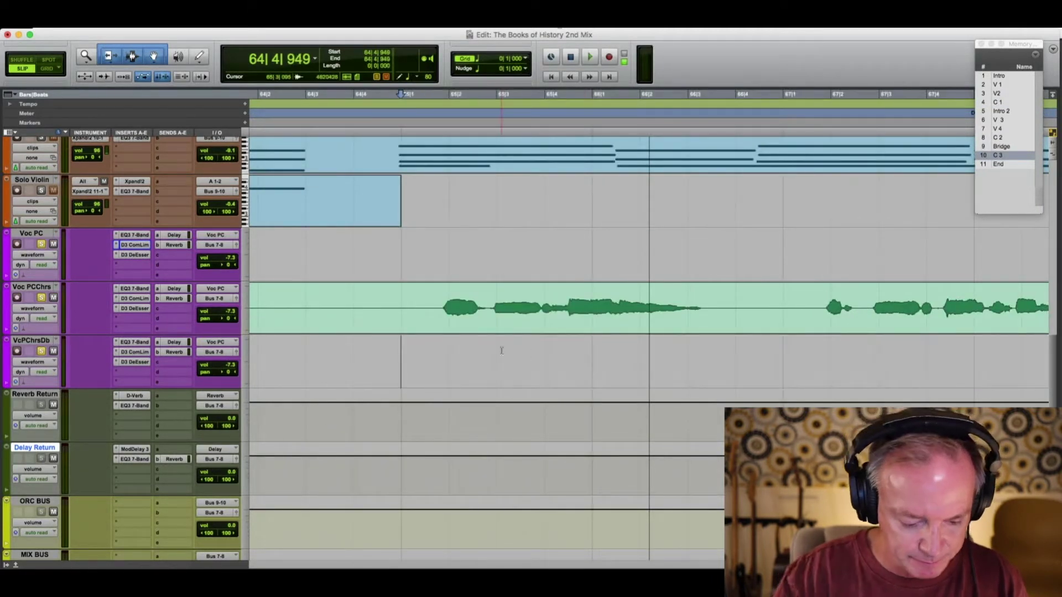
key(super+v)
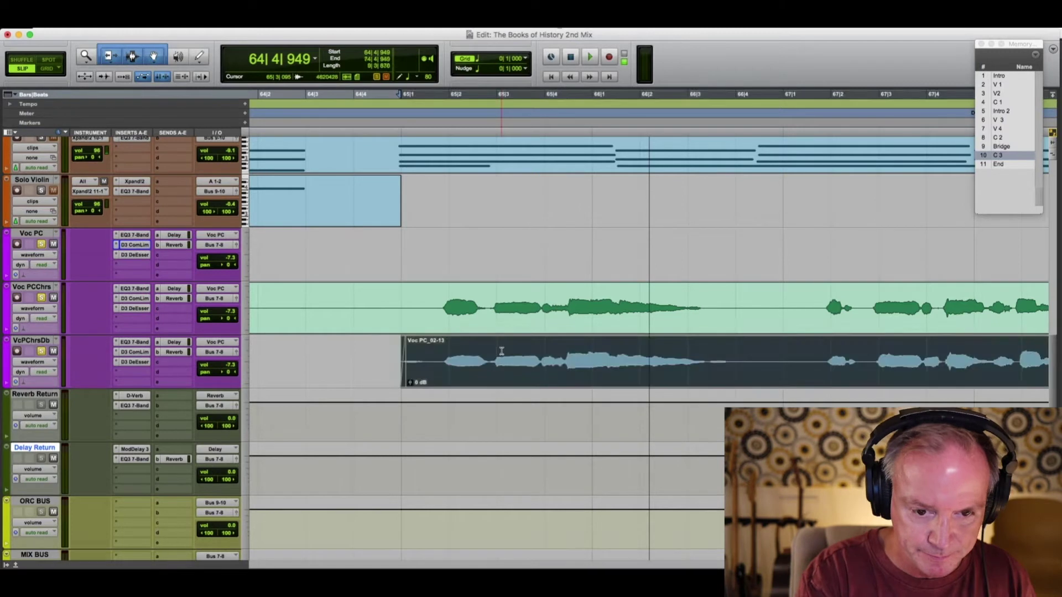
Step: Play the pasted VcPChrsDb take from just before bar 65, and replay its ending around bars 73 to 74
click(371, 358)
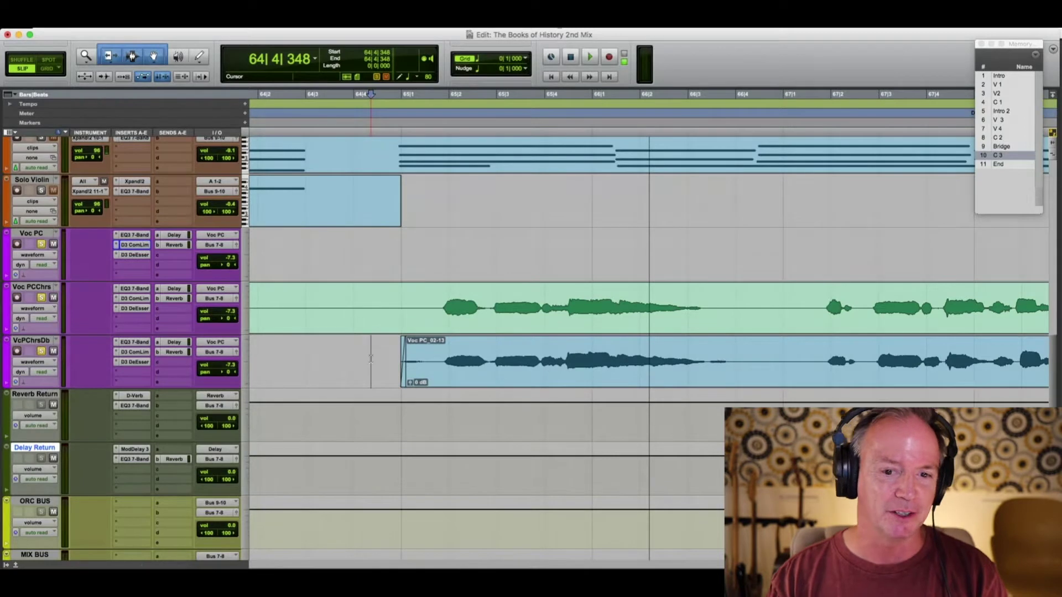
key(space)
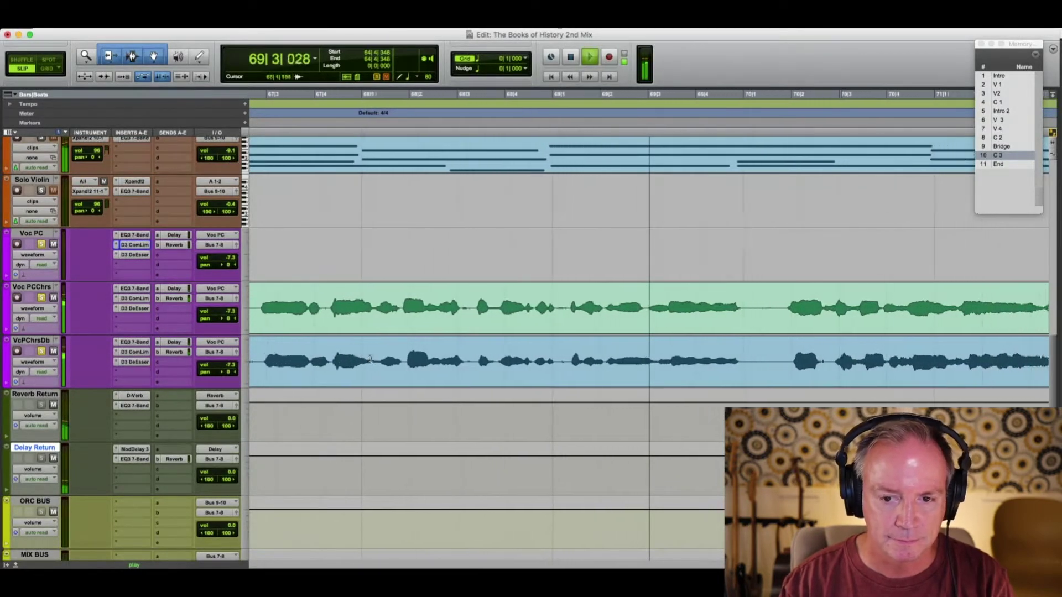
key(space)
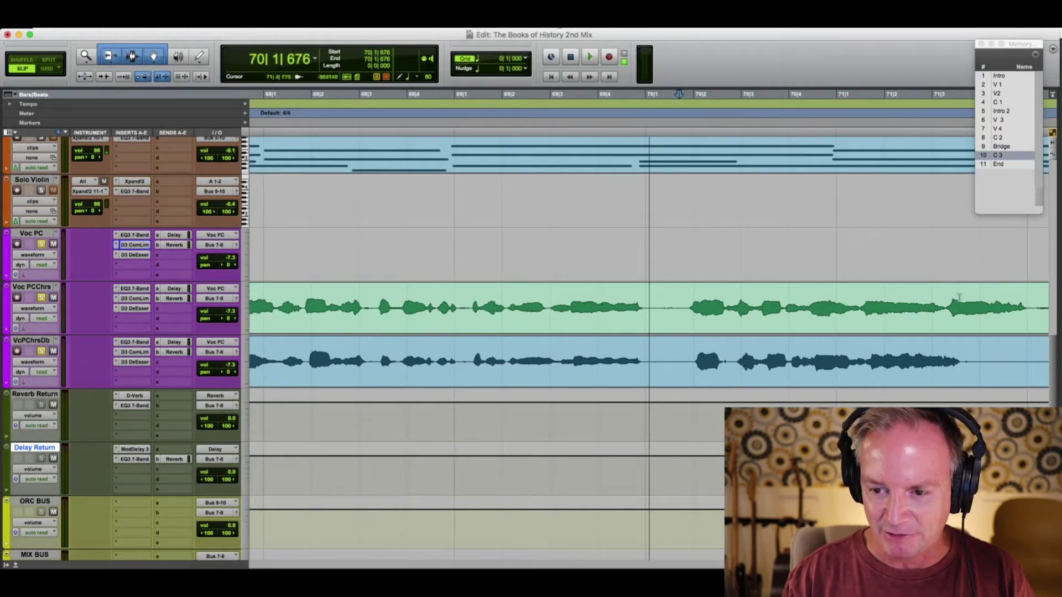
key(space)
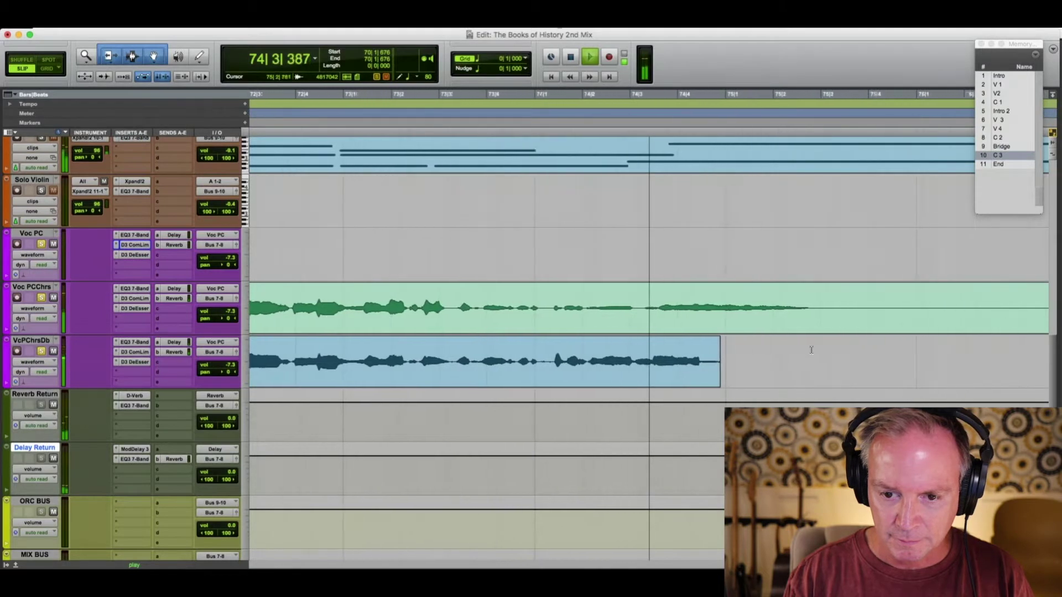
key(space)
click(332, 350)
key(space)
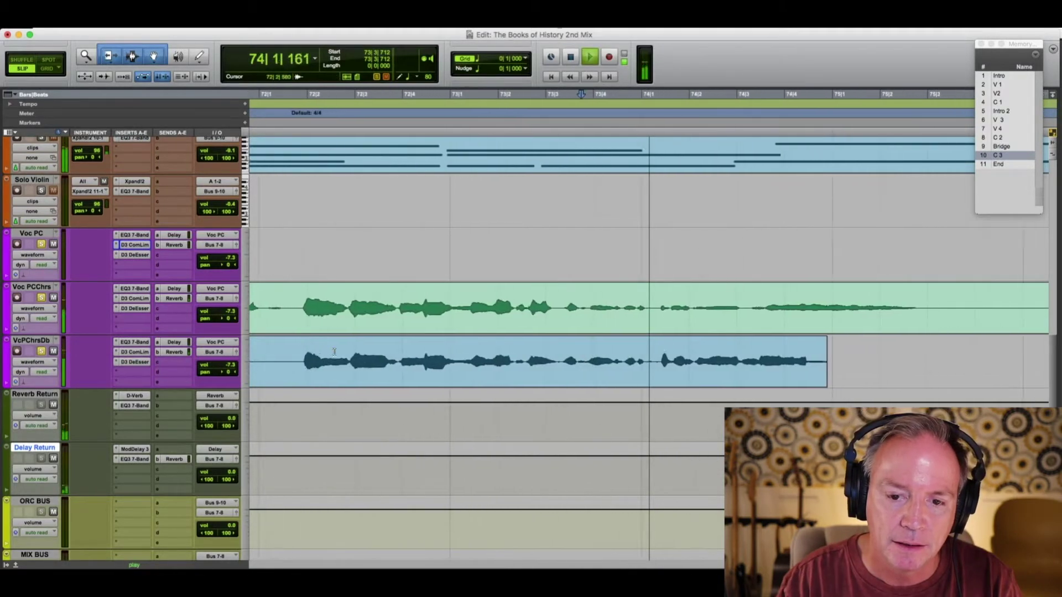
key(space)
Step: Trim the end of the VcPChrsDb clip back to about bar 73 beat 3 and add a short fade-out
drag(815, 357, 726, 355)
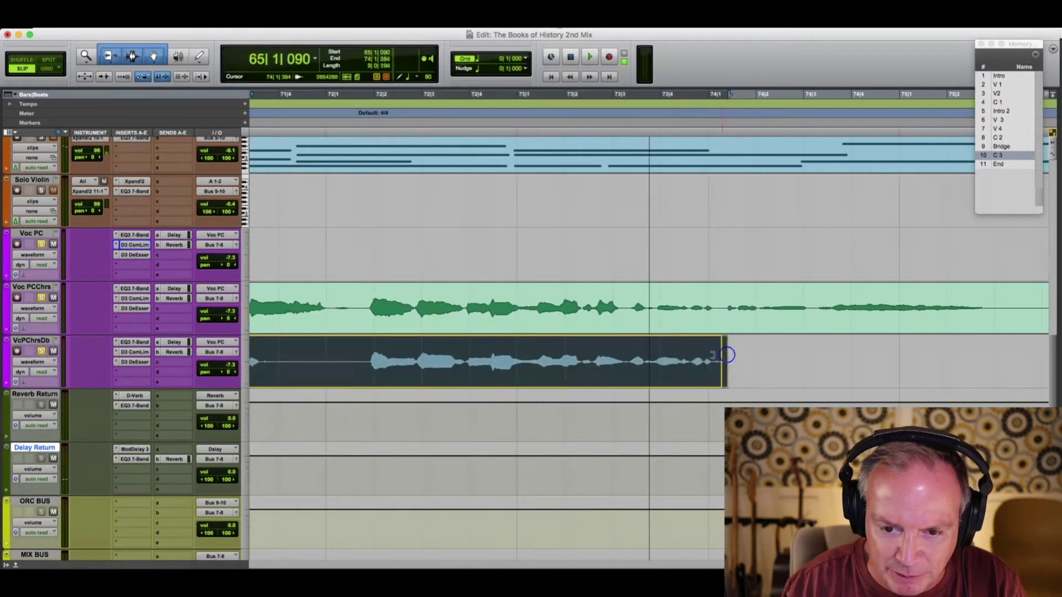
click(567, 349)
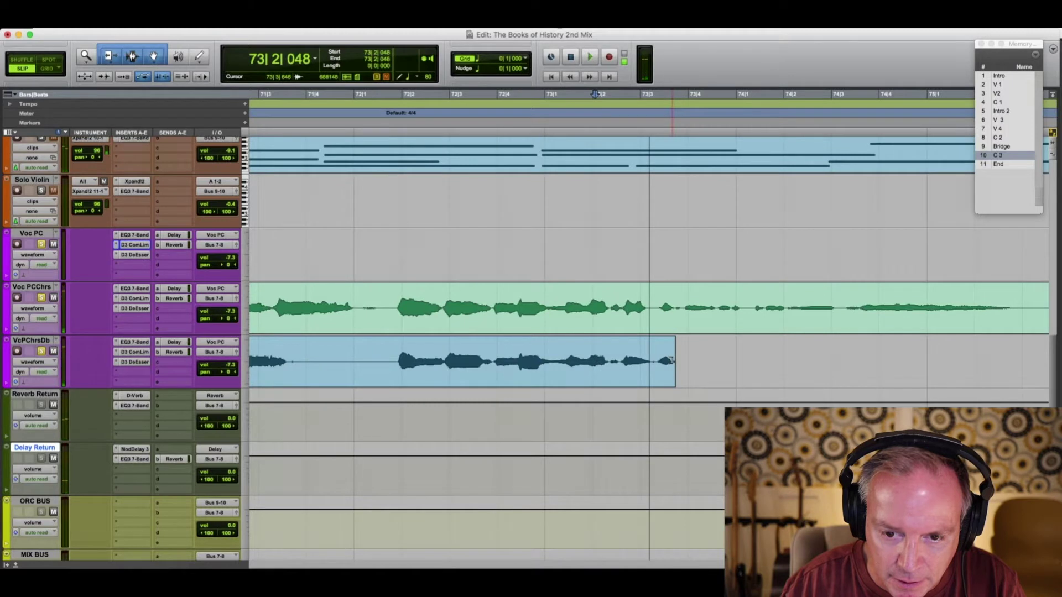
drag(670, 360, 661, 361)
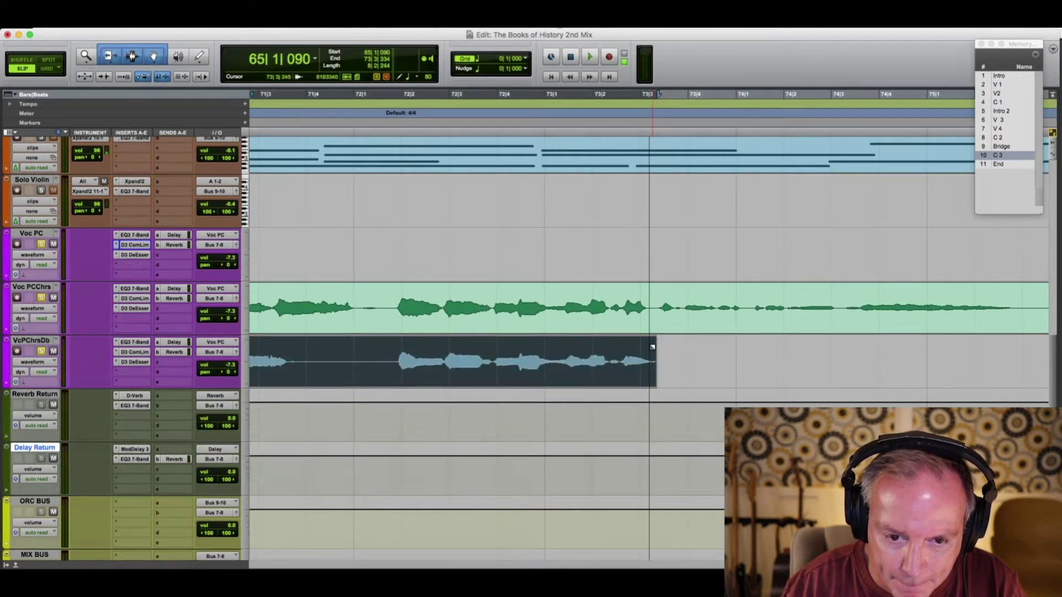
Step: Play the full mix from bar 72 through the end of the VcPChrsDb clip to hear the fade-out
key(space)
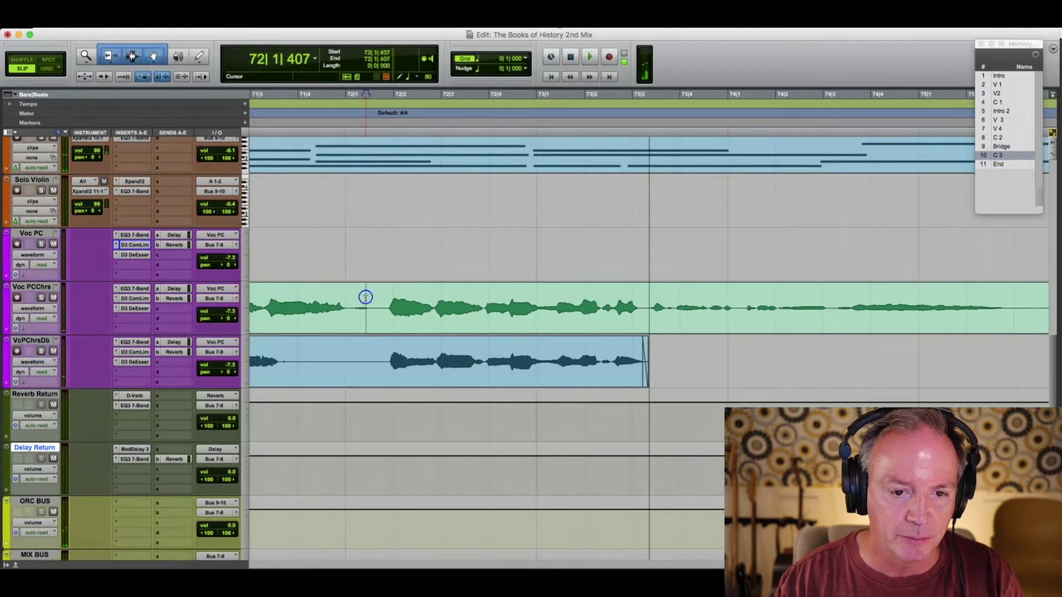
key(space)
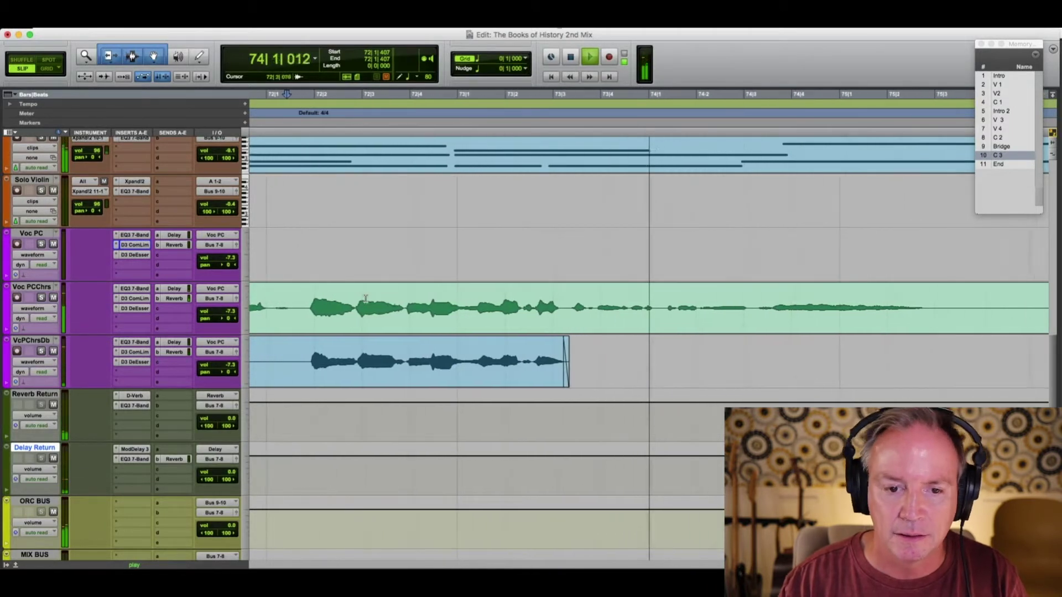
key(space)
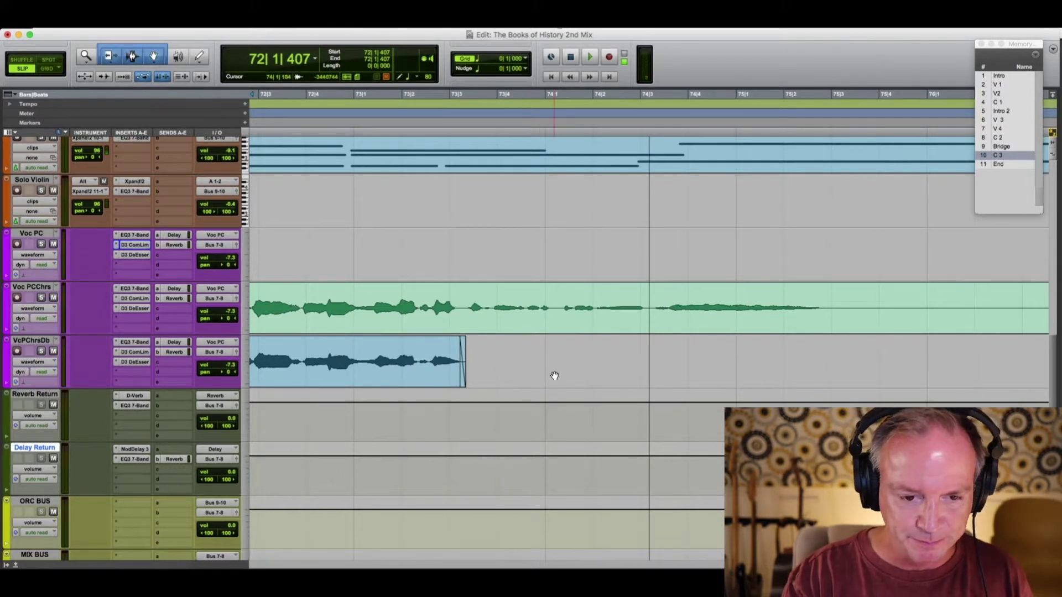
Step: Audition the full mix at the V 1, C 1, V 3, V 4, C 2, Bridge and C 3 memory locations
click(1001, 146)
scroll(647, 343, left, 15)
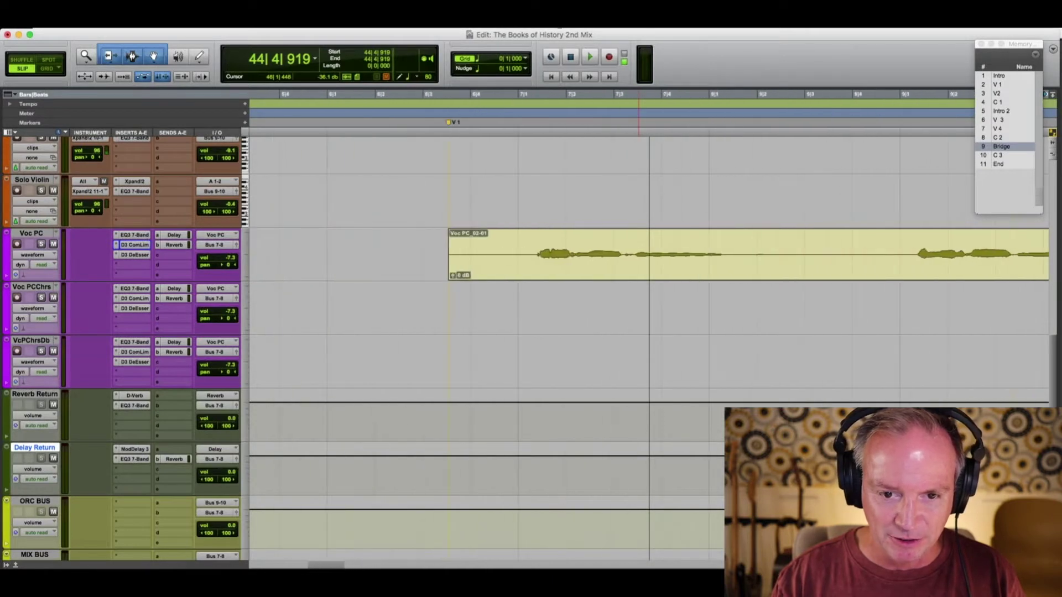
scroll(647, 343, right, 3)
click(1001, 84)
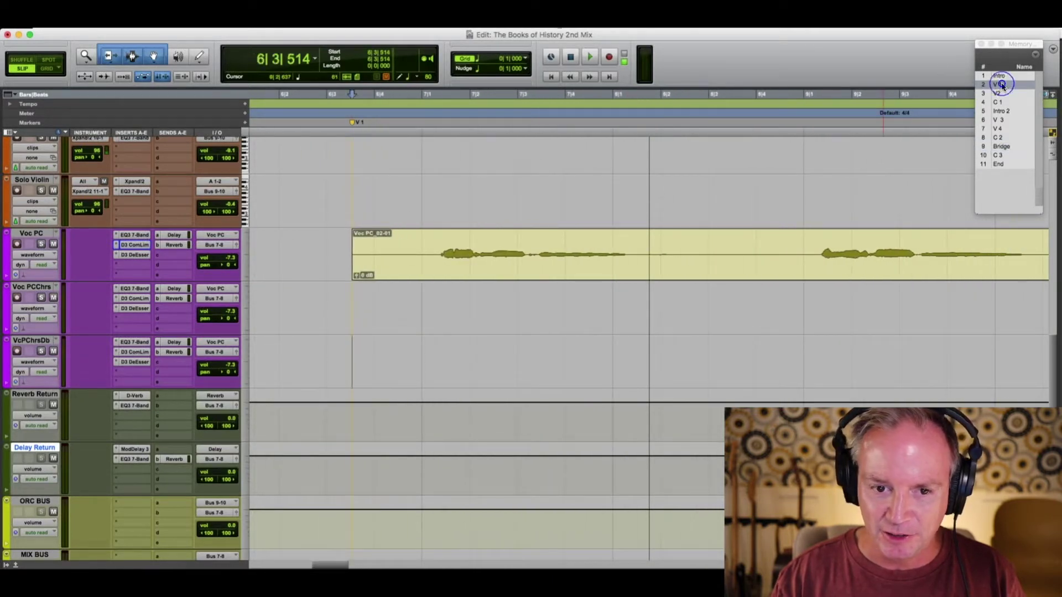
key(space)
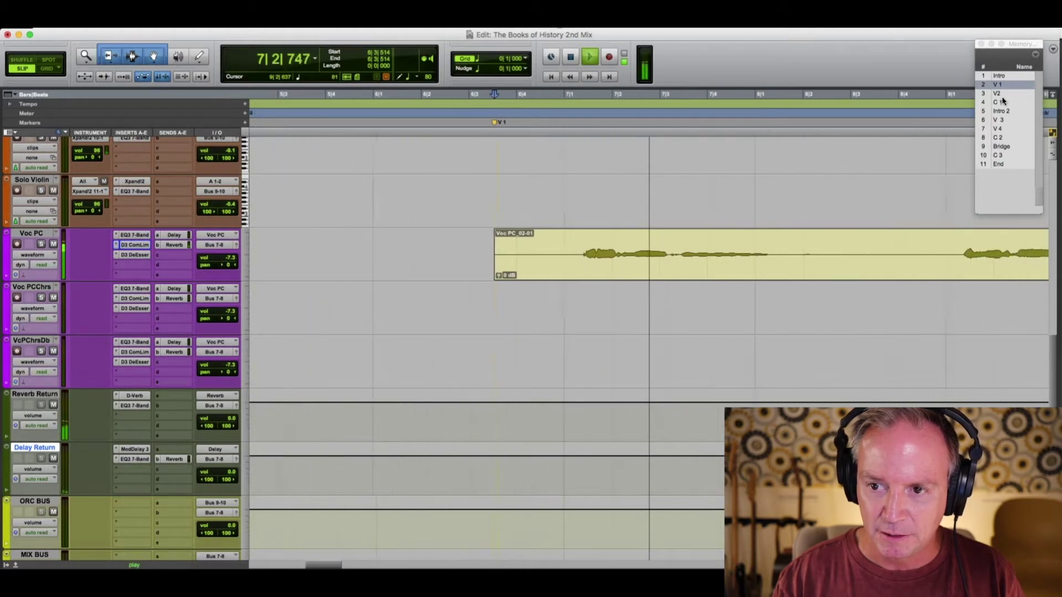
click(1001, 103)
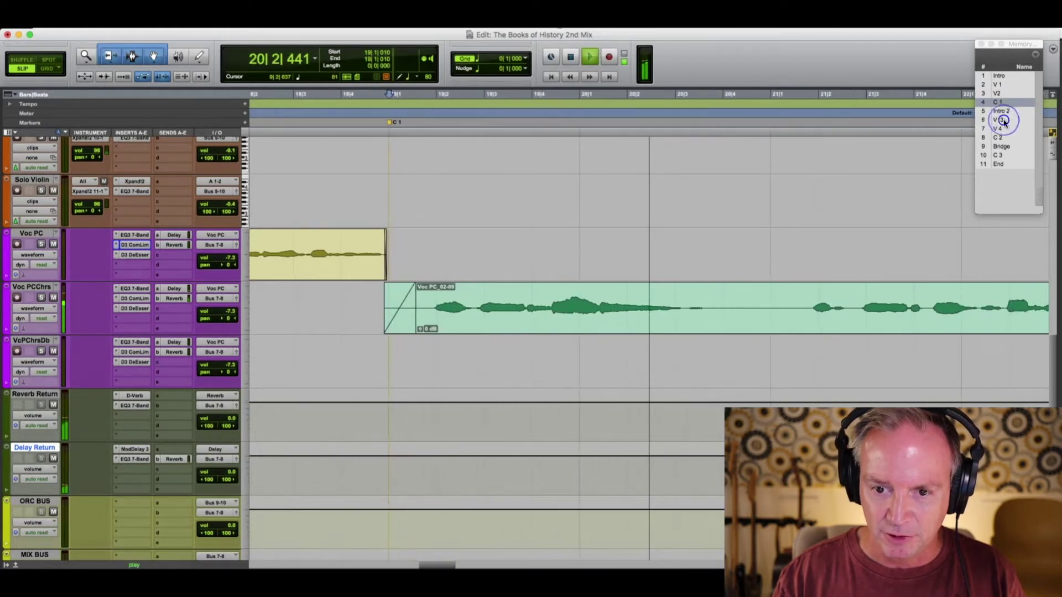
click(1001, 120)
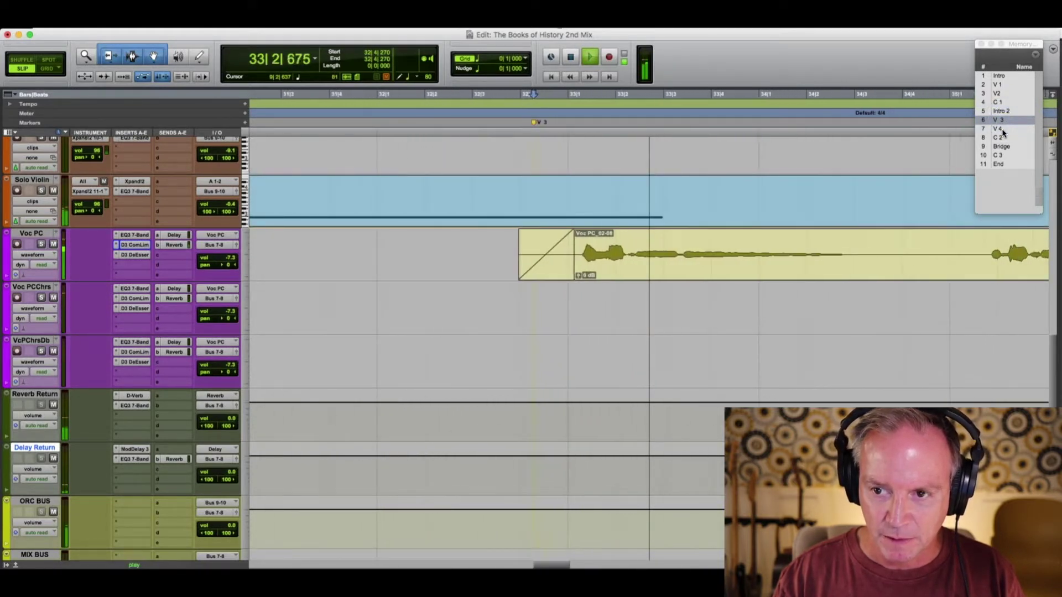
click(1002, 129)
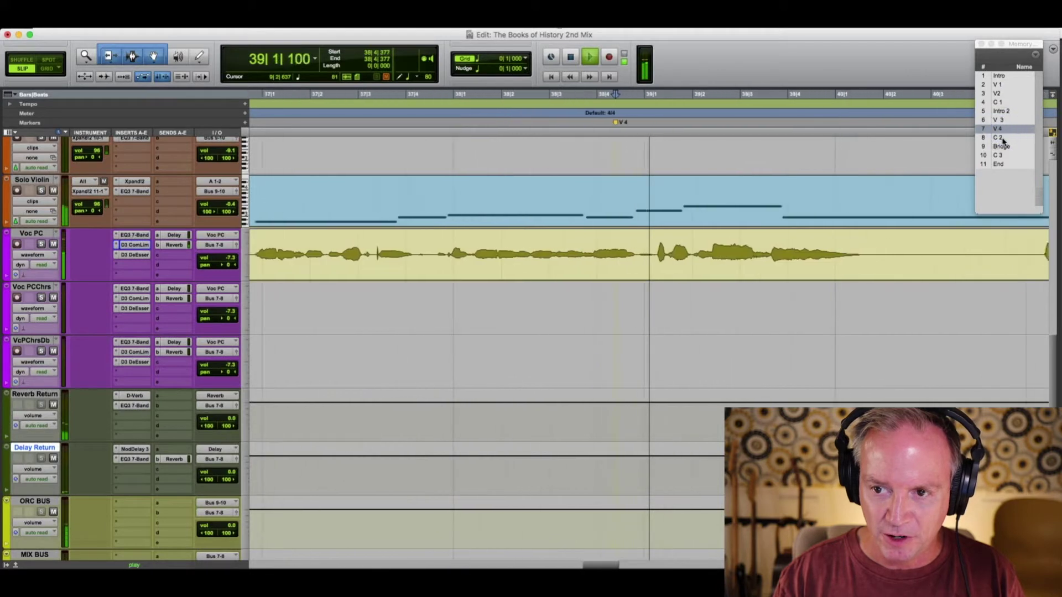
click(1001, 137)
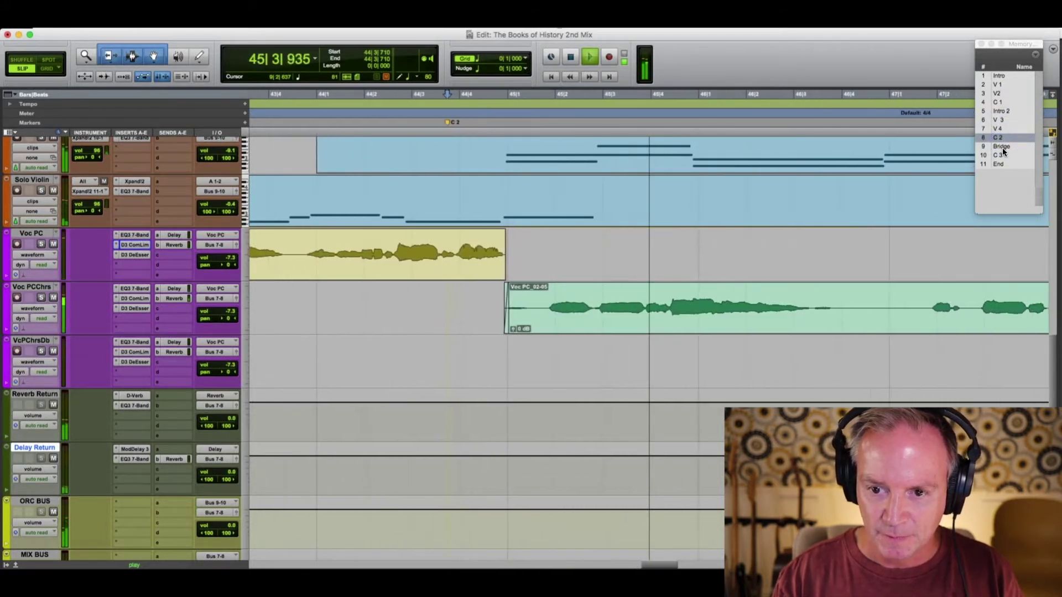
click(1003, 147)
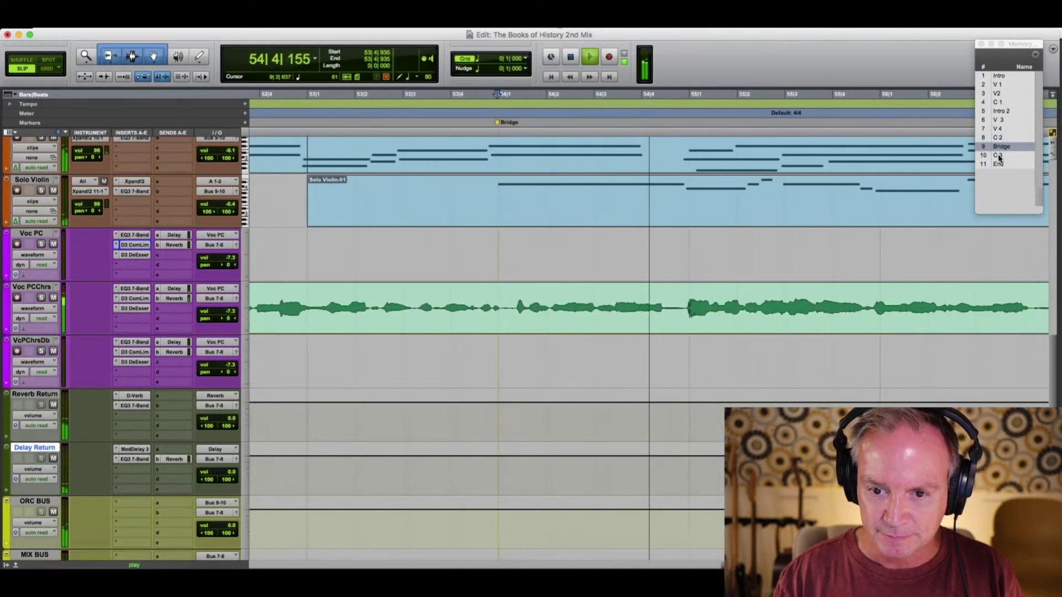
click(998, 155)
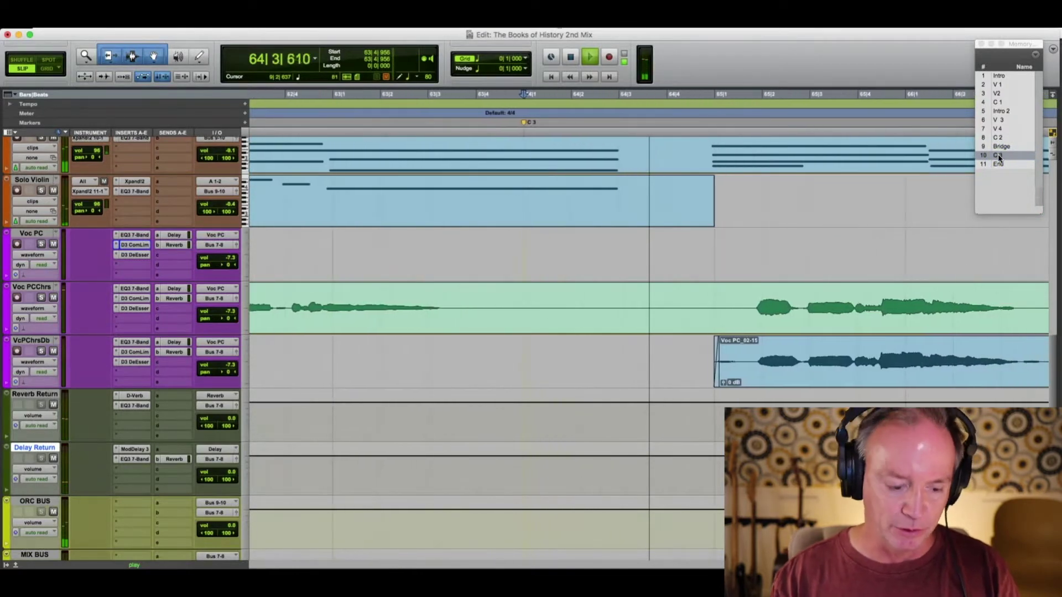
Step: In the mixer, lower VcPChrsDb to -21.4 dB and pan it to 32, with Voc PCChrs panned to 15
key(super+equal)
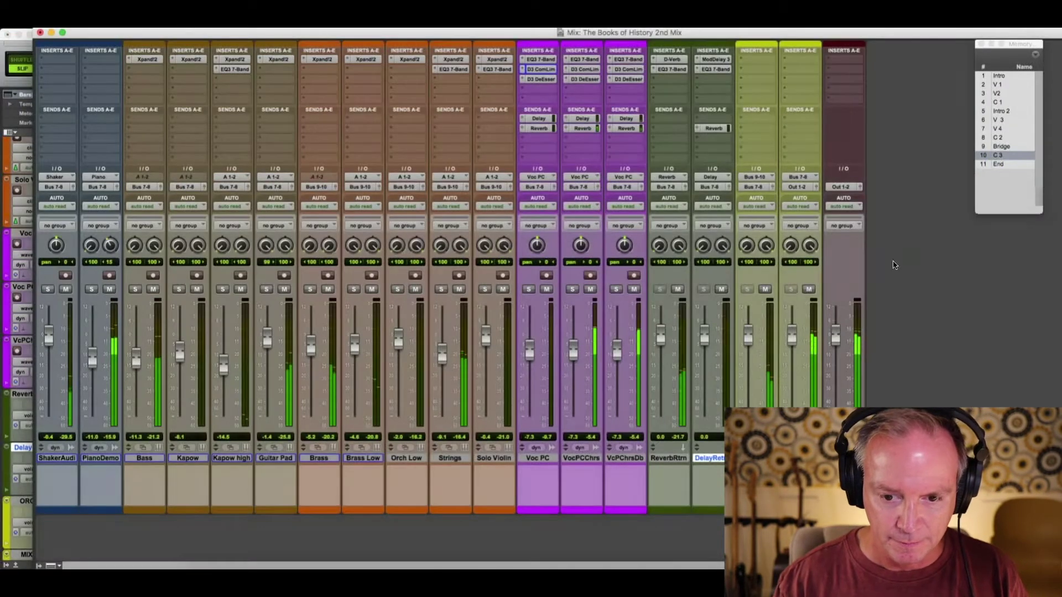
drag(618, 355, 618, 387)
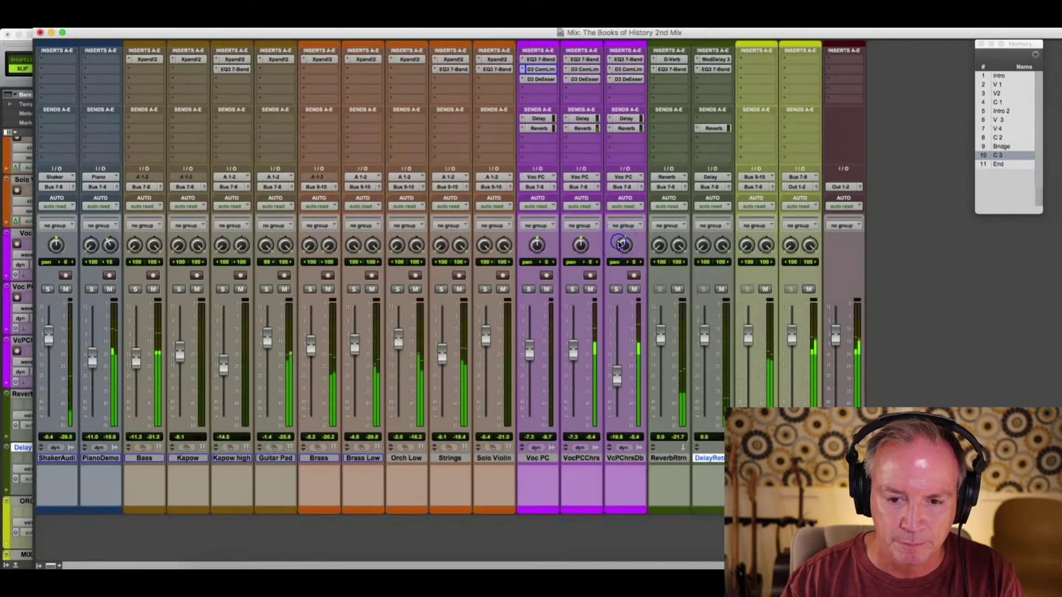
drag(622, 252, 623, 241)
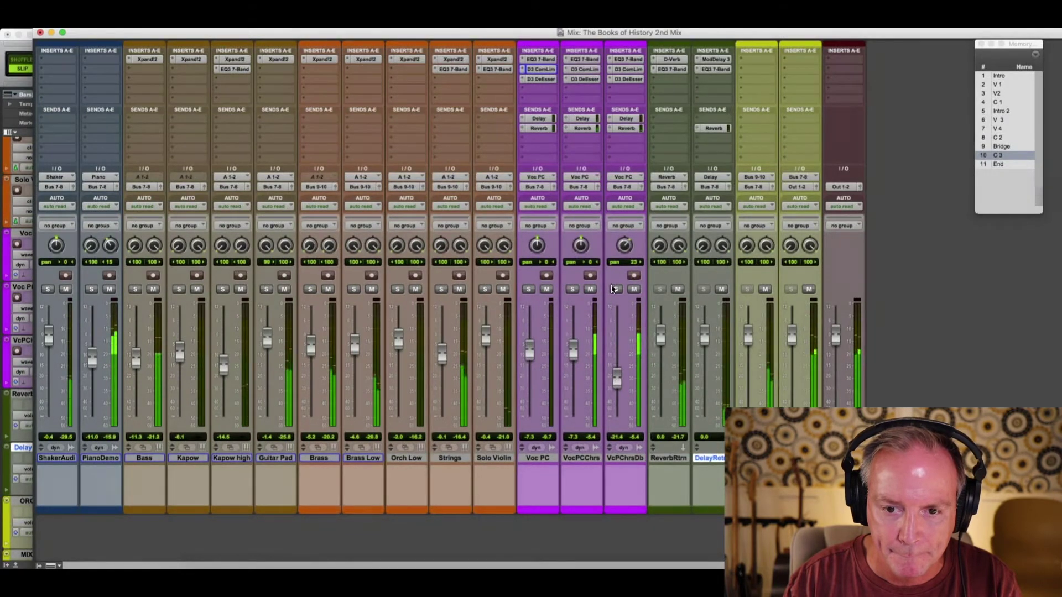
Step: Duplicate the ORC BUS track, rename the copy VOX BUS and set its input to Bus 11-12
scroll(576, 250, down, 5)
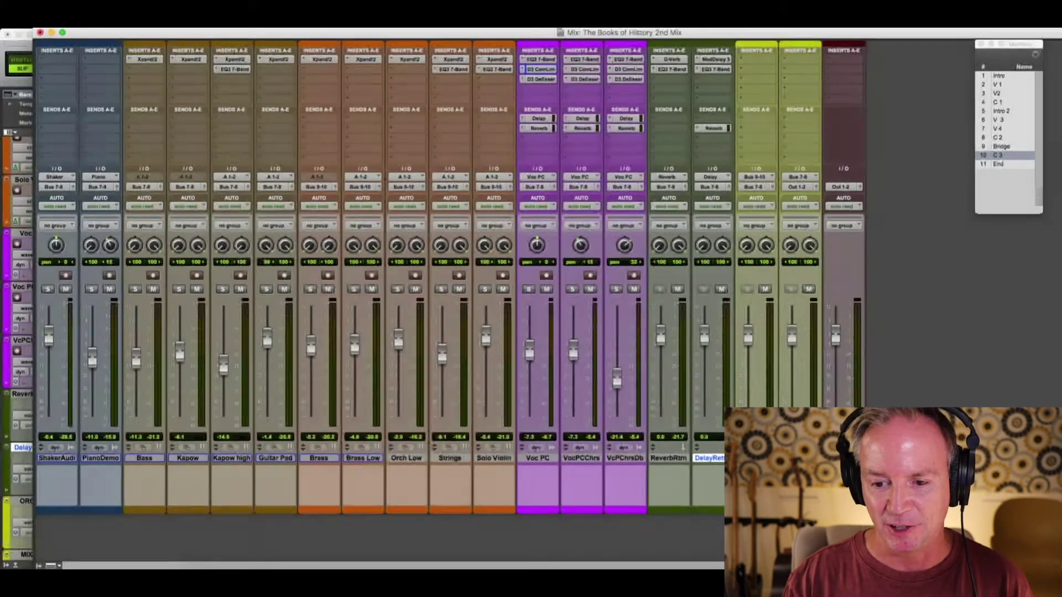
double_click(800, 458)
key(BackSpace)
text(VOX)
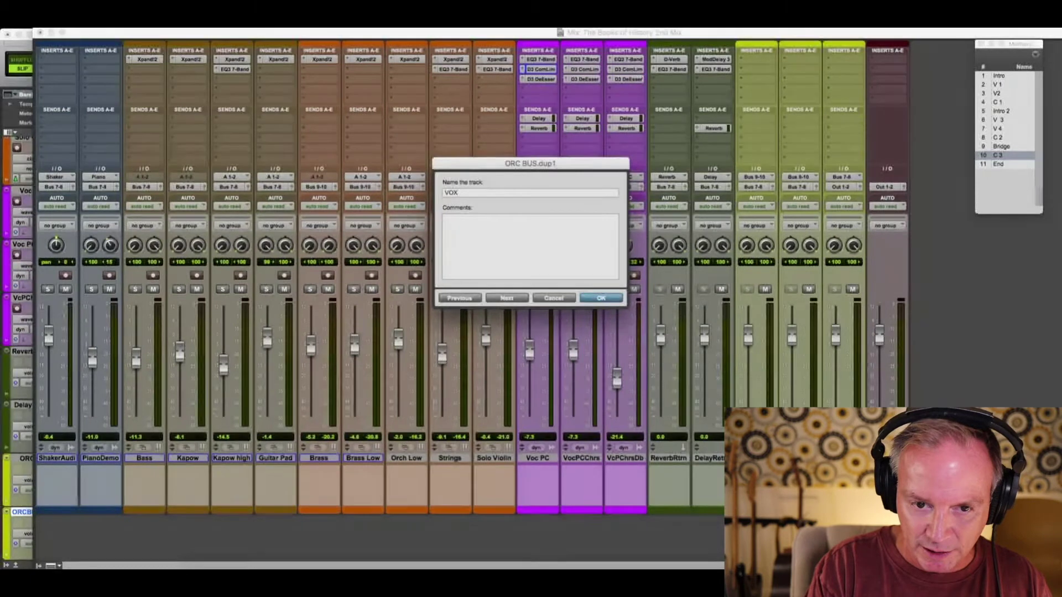
text( BU)
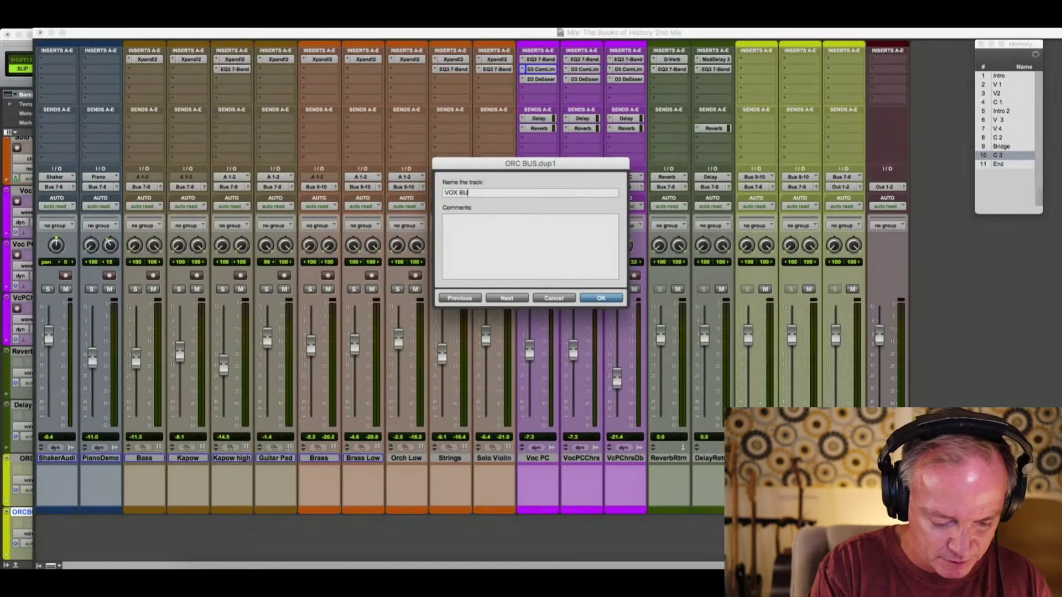
text(S)
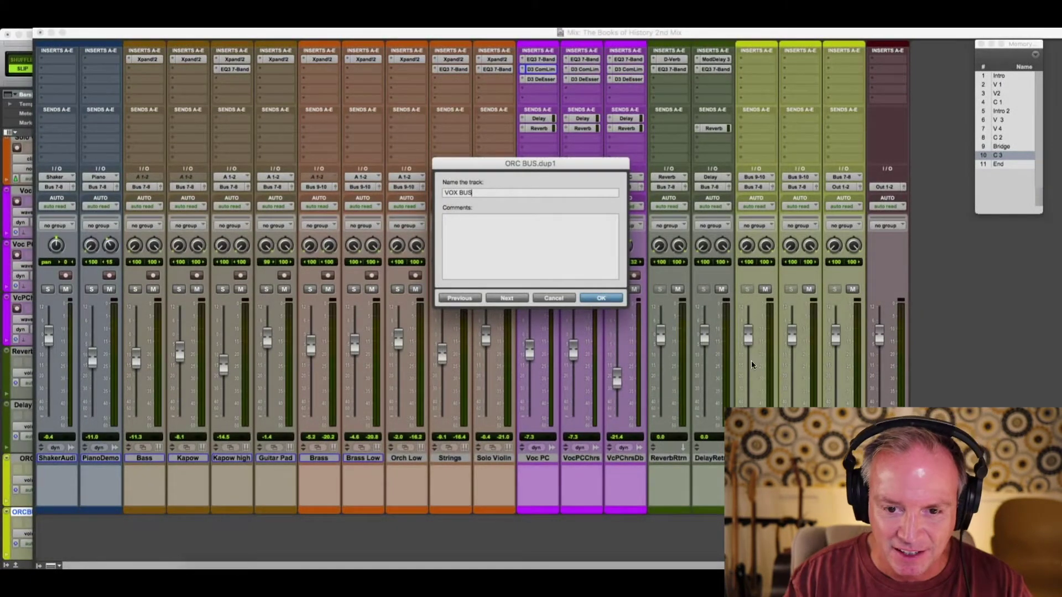
click(598, 299)
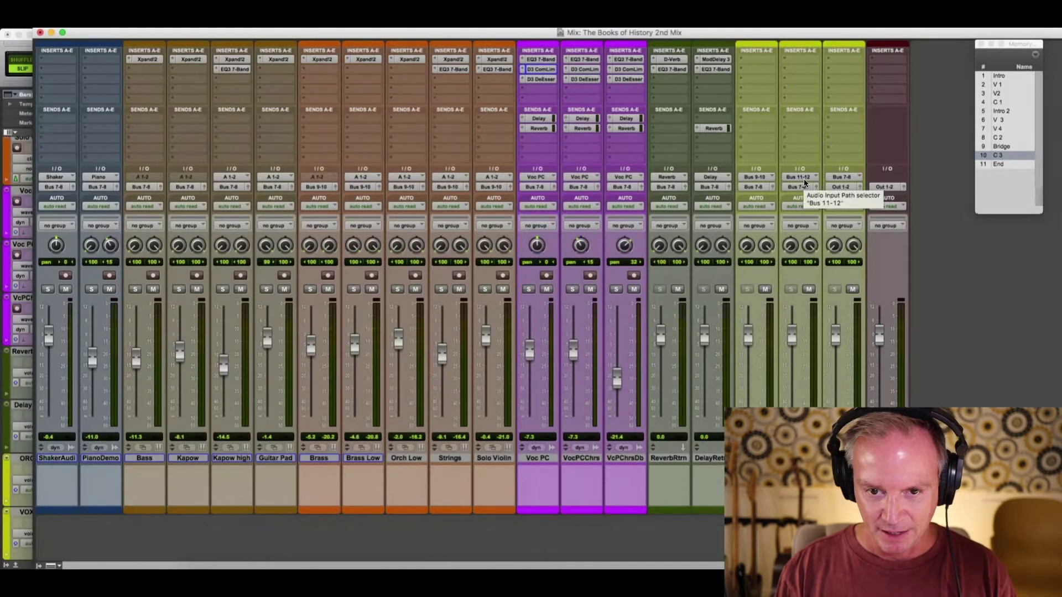
Step: Route the outputs of Voc PC, Voc PCChrs and VcPChrsDb to Bus 11-12 (Stereo)
click(535, 188)
mouse_move(557, 200)
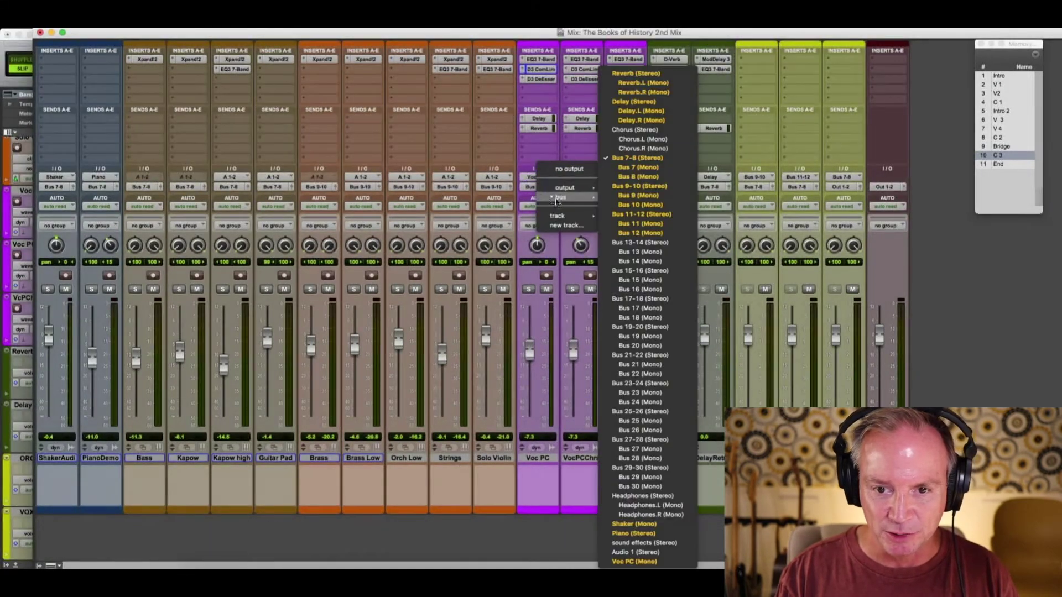
click(638, 216)
click(579, 187)
mouse_move(608, 199)
click(691, 214)
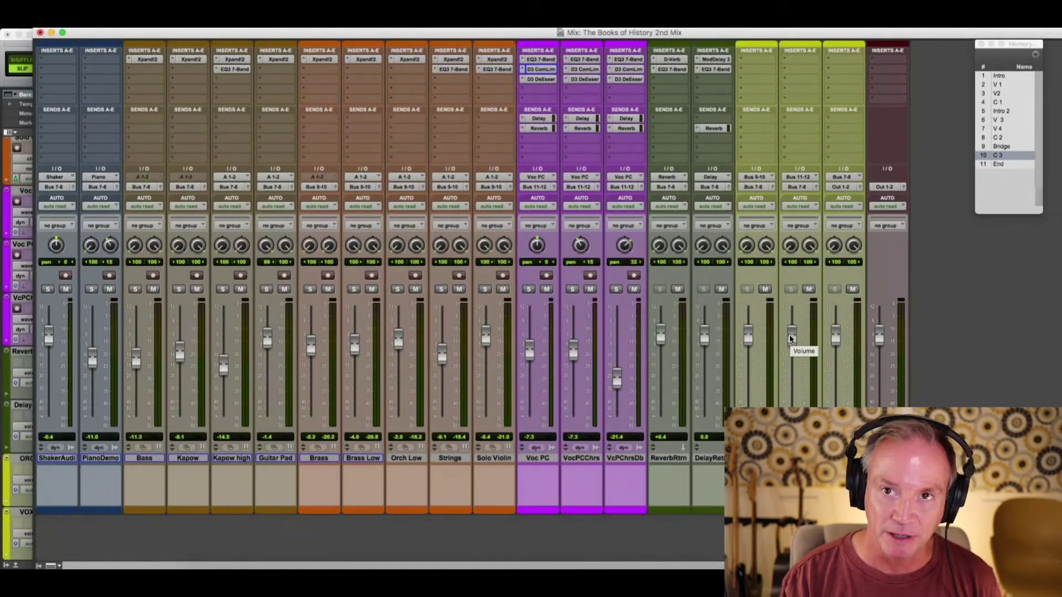
key(super+equal)
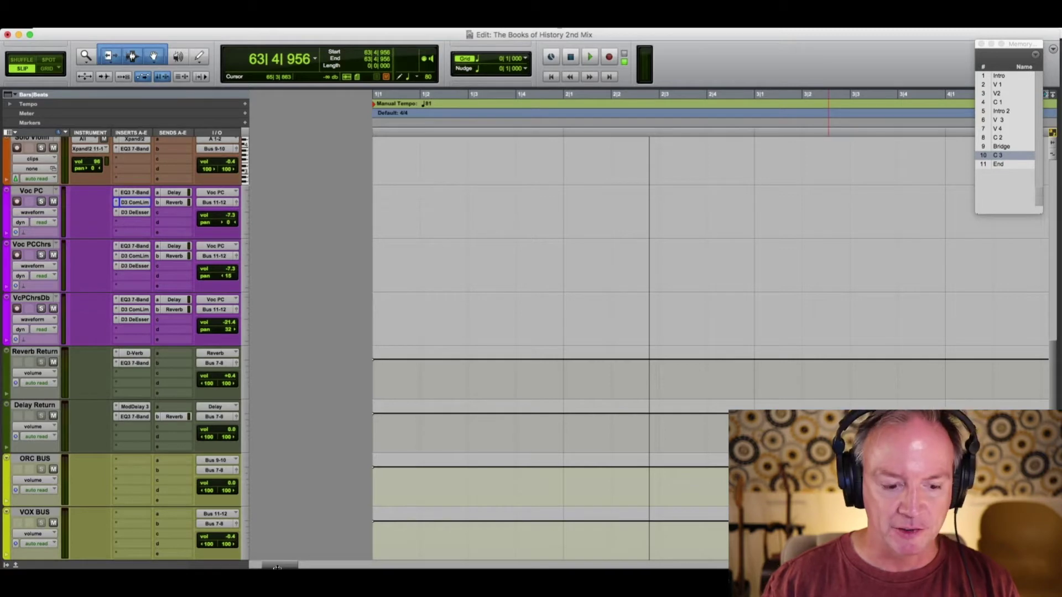
key(super+equal)
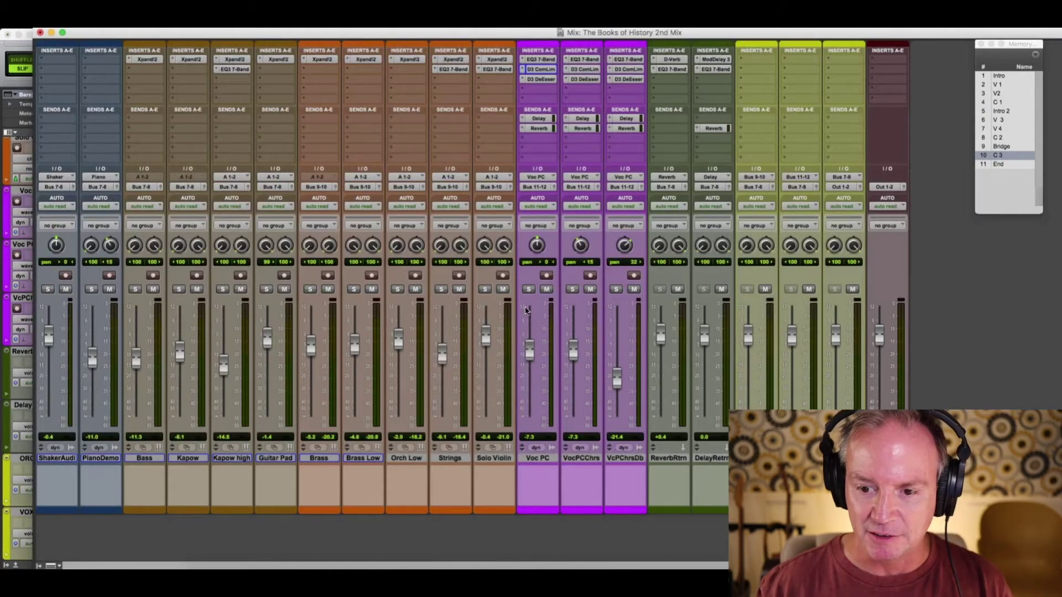
Step: Insert a stereo Dyn3 Compressor/Limiter in the first insert slot of the MIX BUS
click(840, 62)
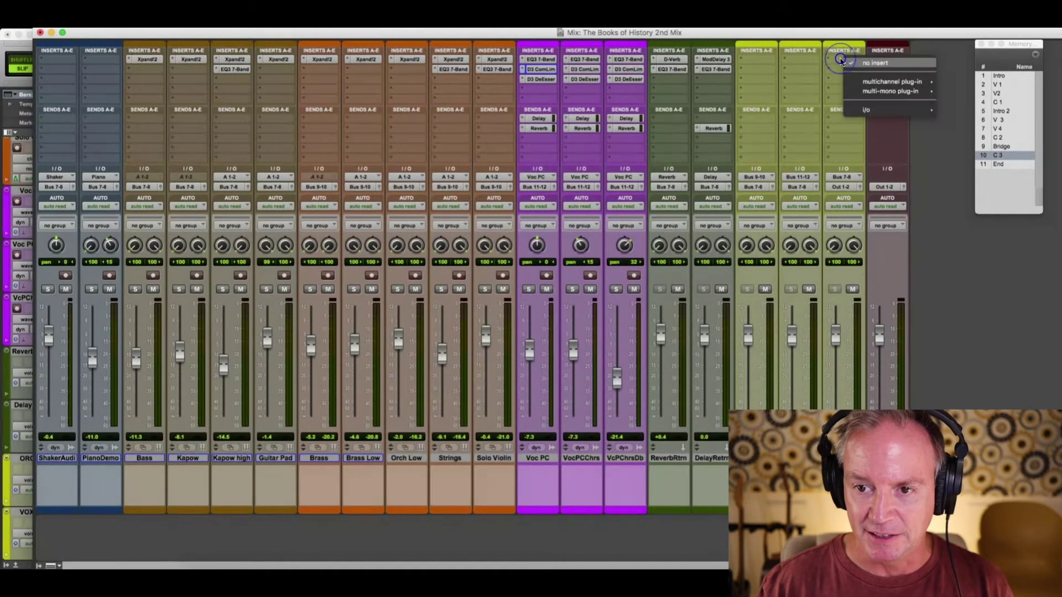
mouse_move(892, 81)
mouse_move(969, 94)
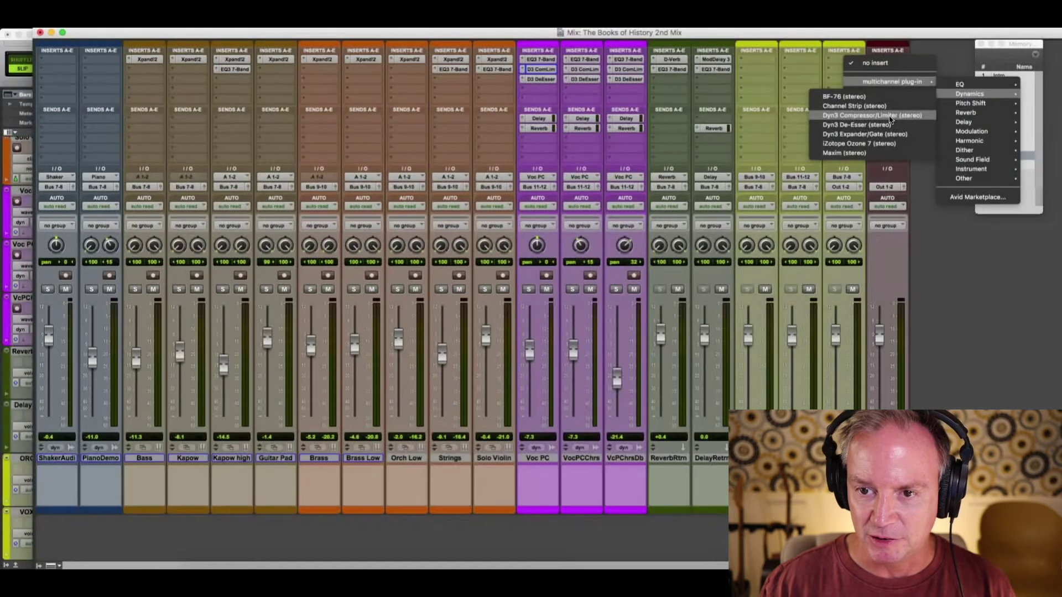
click(889, 116)
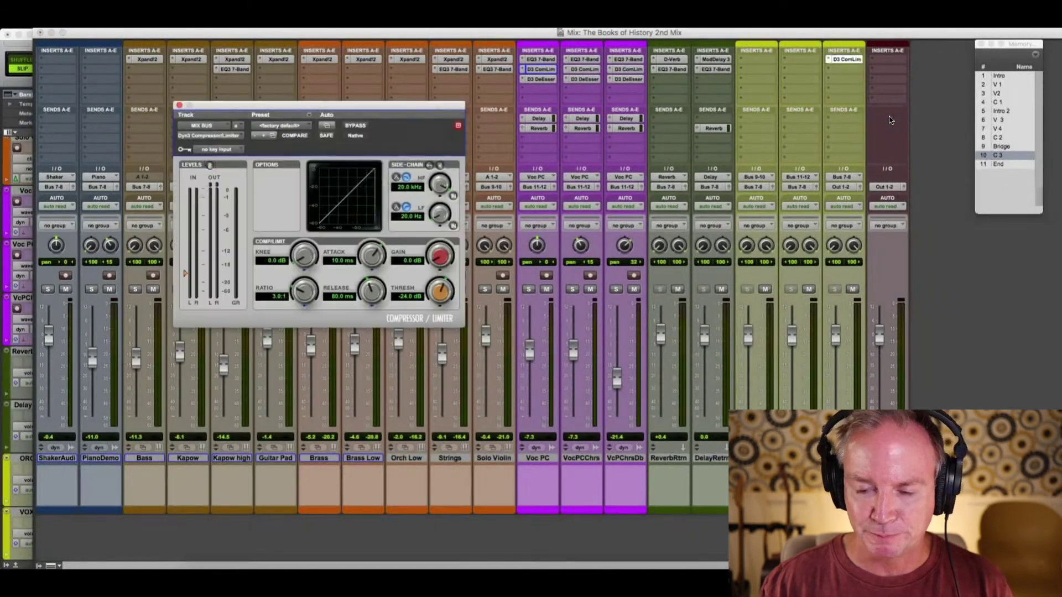
Step: While auditioning Bridge and C 3, set the MIX BUS compressor to ratio 2.0:1, attack about 360 us, release 60.2 ms and threshold -16.5 dB
click(1000, 146)
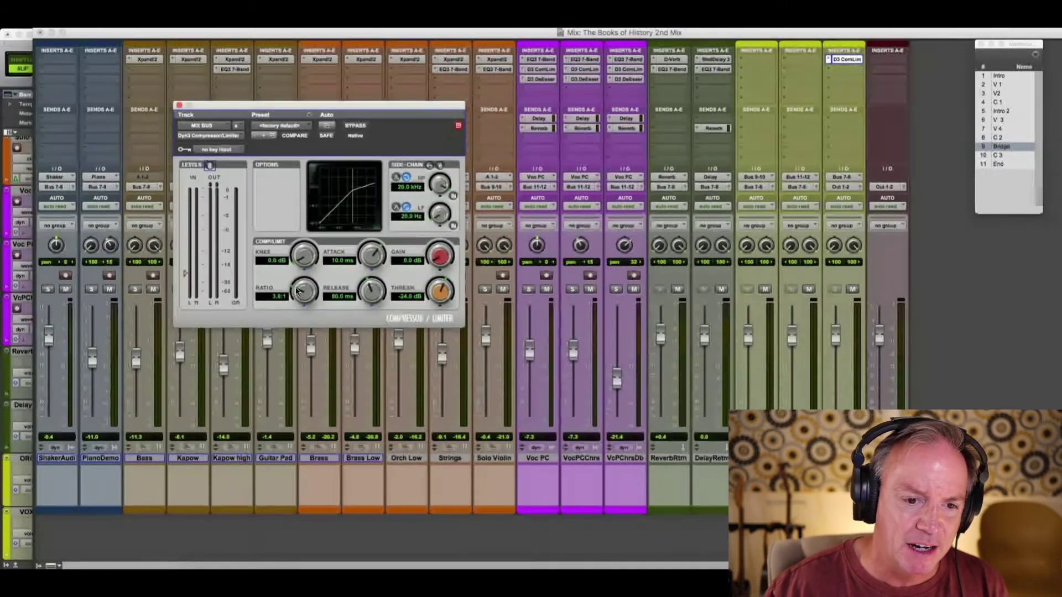
drag(297, 293, 303, 332)
drag(302, 328, 303, 326)
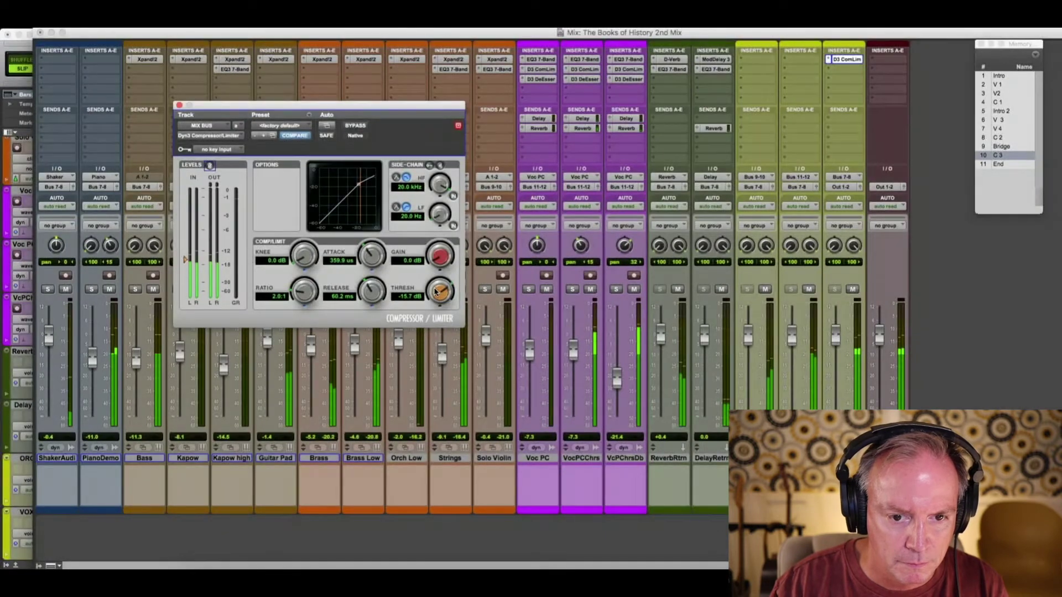
drag(435, 292, 432, 299)
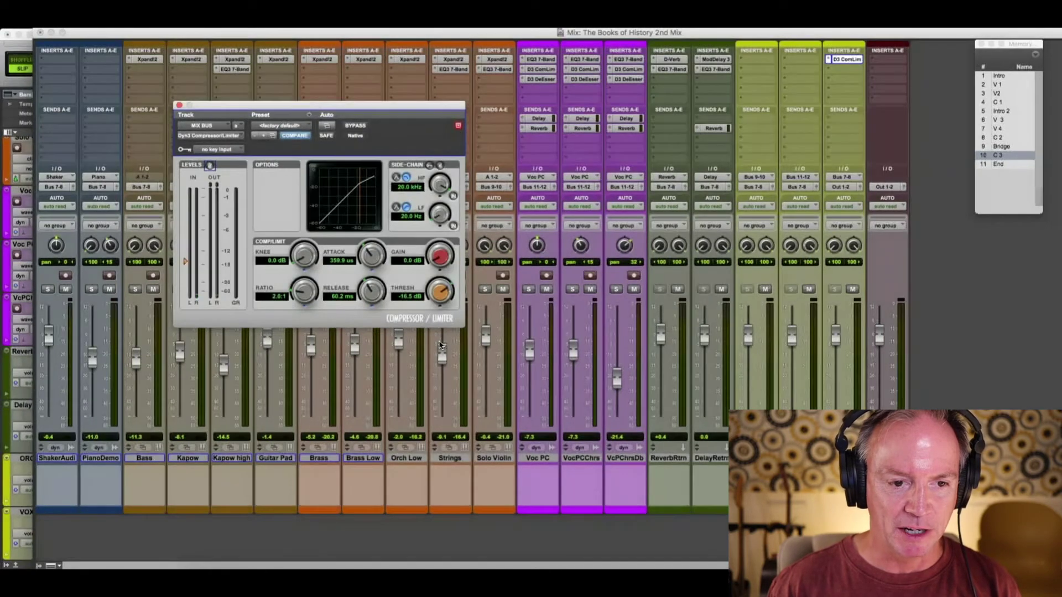
Step: Insert a stereo EQ3 7-Band below the compressor on the MIX BUS
click(843, 60)
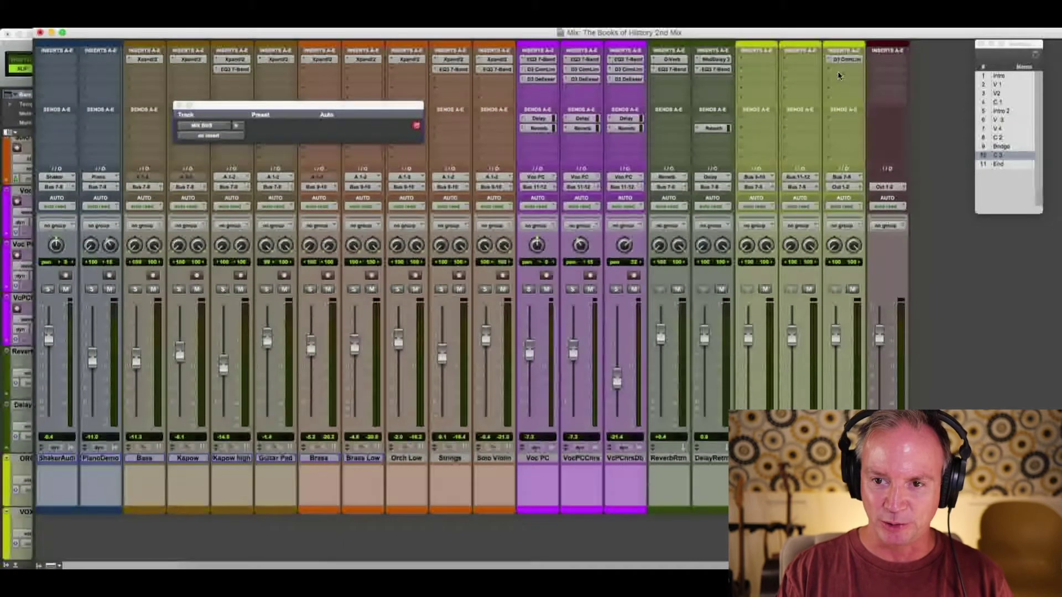
click(838, 70)
mouse_move(857, 95)
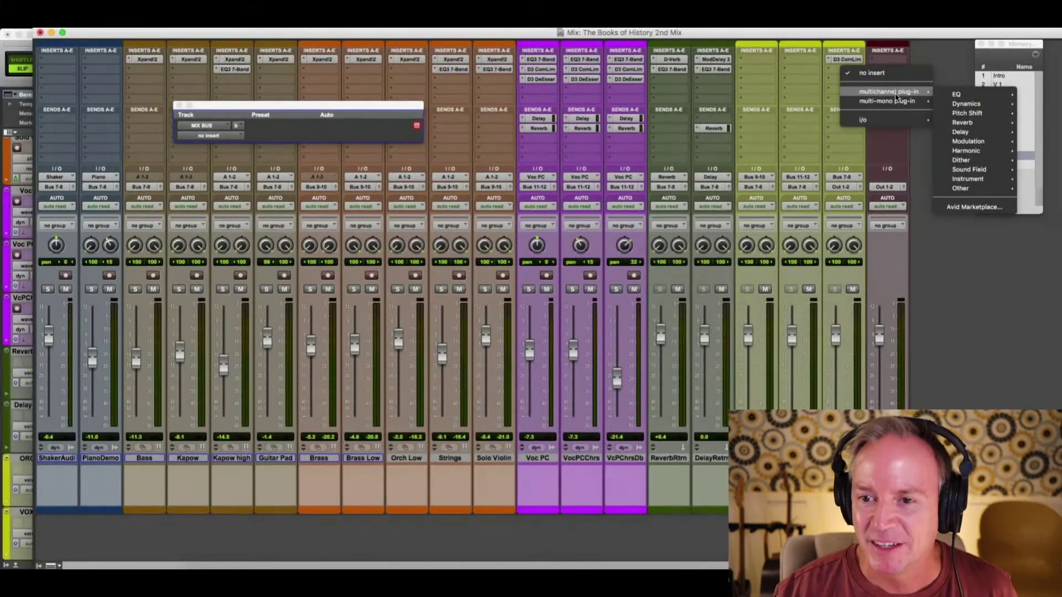
mouse_move(973, 97)
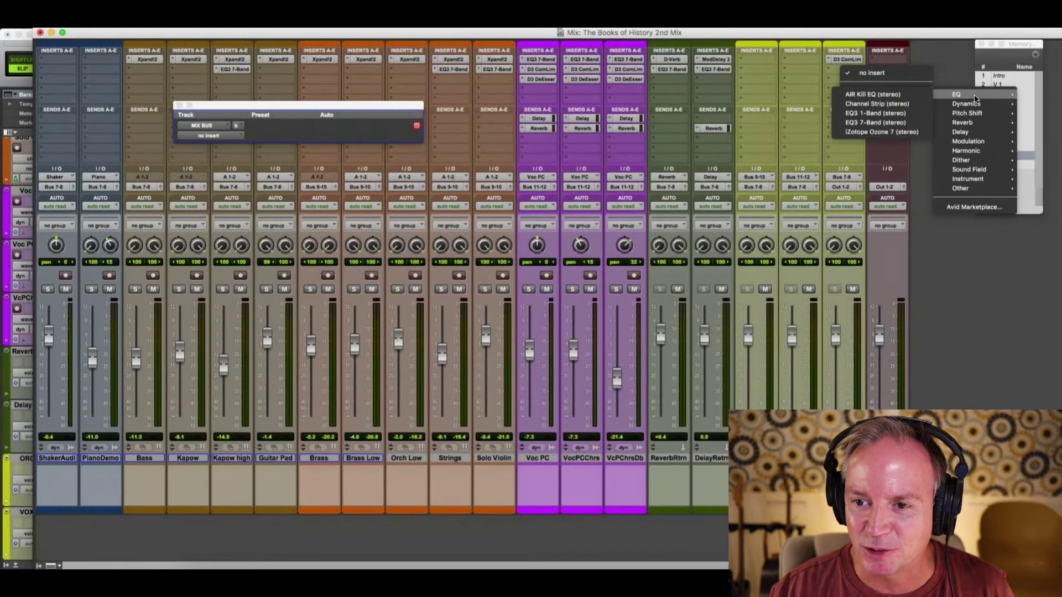
click(897, 124)
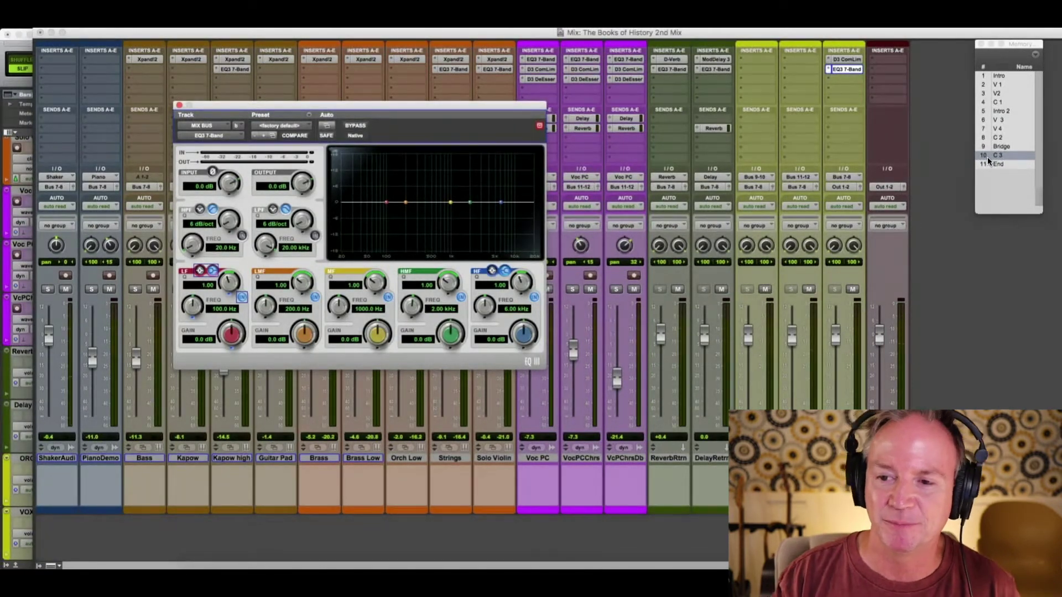
Step: During playback, cut the MIX BUS EQ's low-mid band by 1.3 dB at 280.3 Hz with a Q of 3.63
key(space)
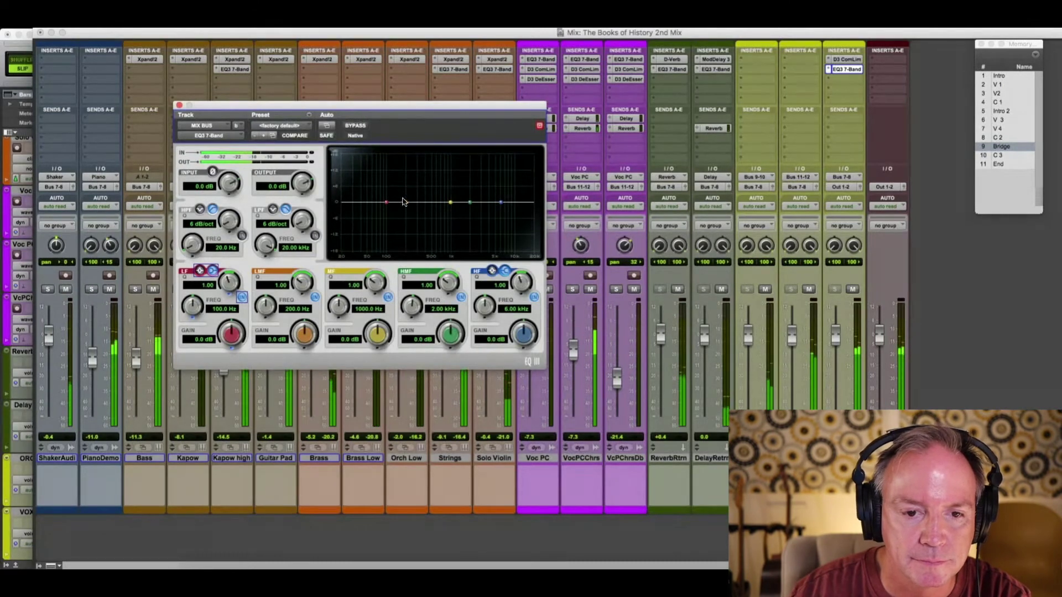
mouse_move(403, 205)
mouse_down()
mouse_move(419, 173)
mouse_move(397, 171)
mouse_move(416, 220)
mouse_move(416, 209)
mouse_up()
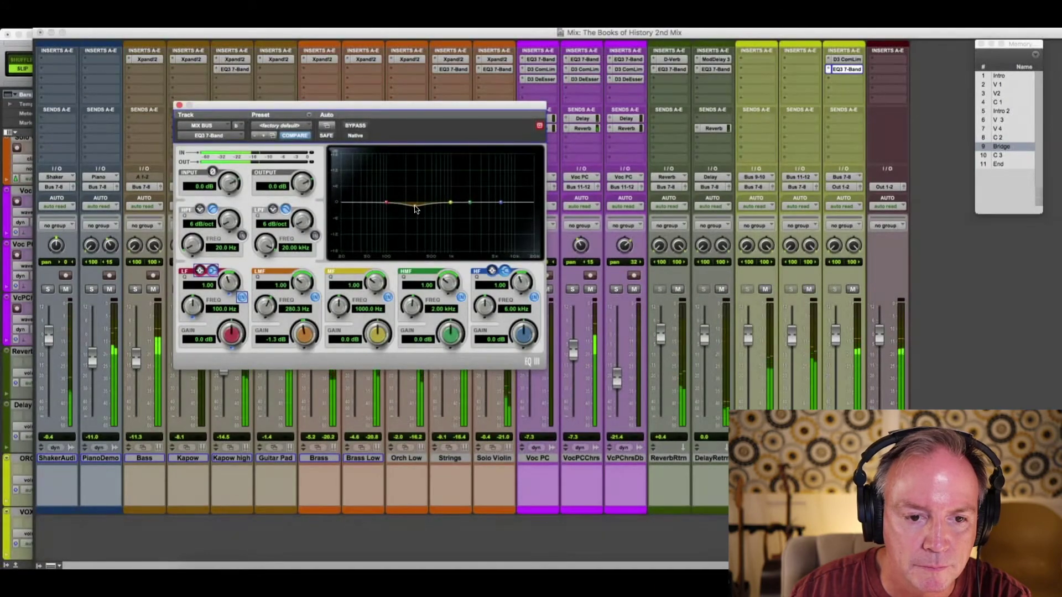
drag(297, 284, 299, 250)
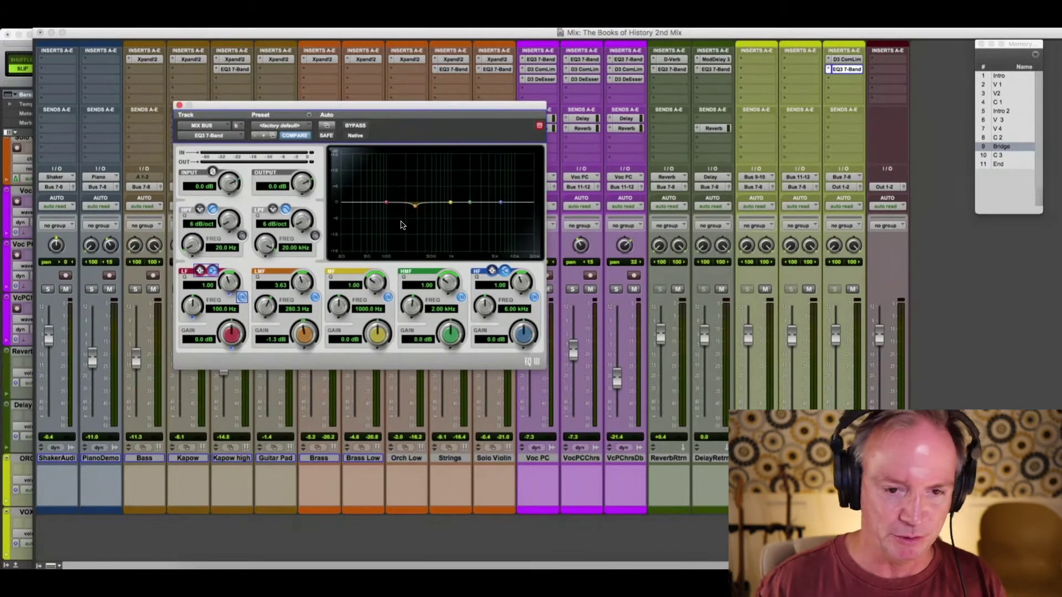
Step: Boost the MIX BUS EQ's high-mid band by 1.1 dB at 3.56 kHz, compare it against bypass and close the plug-in
key(space)
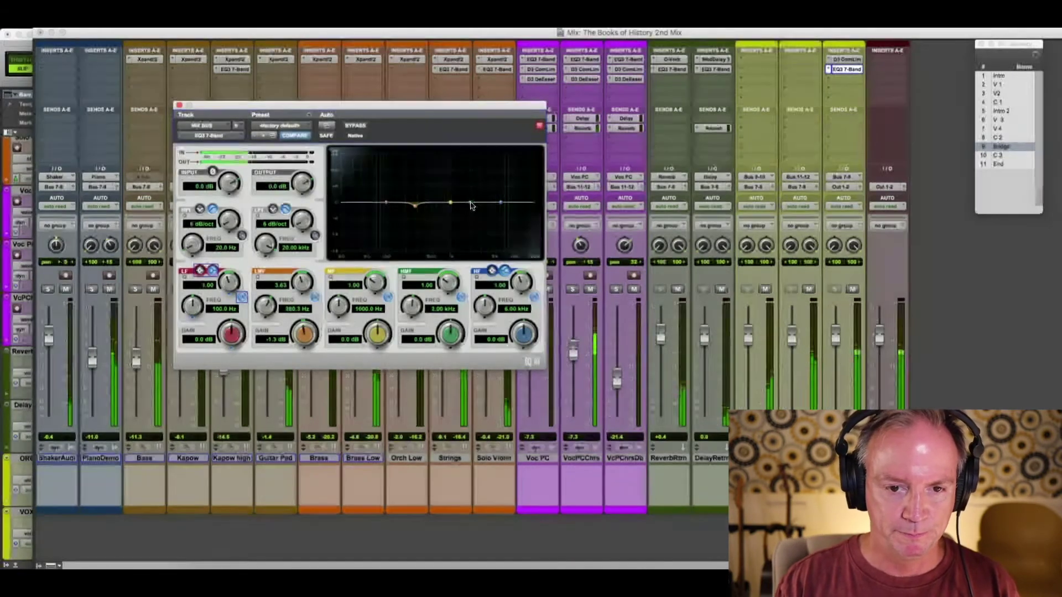
mouse_move(469, 204)
mouse_down()
mouse_move(491, 188)
mouse_move(486, 203)
mouse_up()
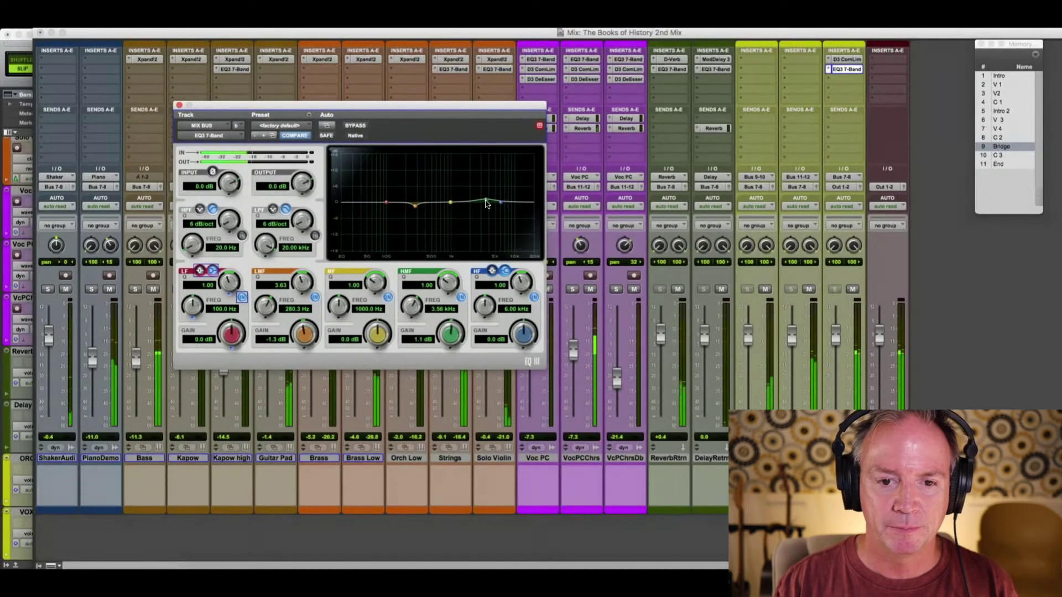
click(355, 127)
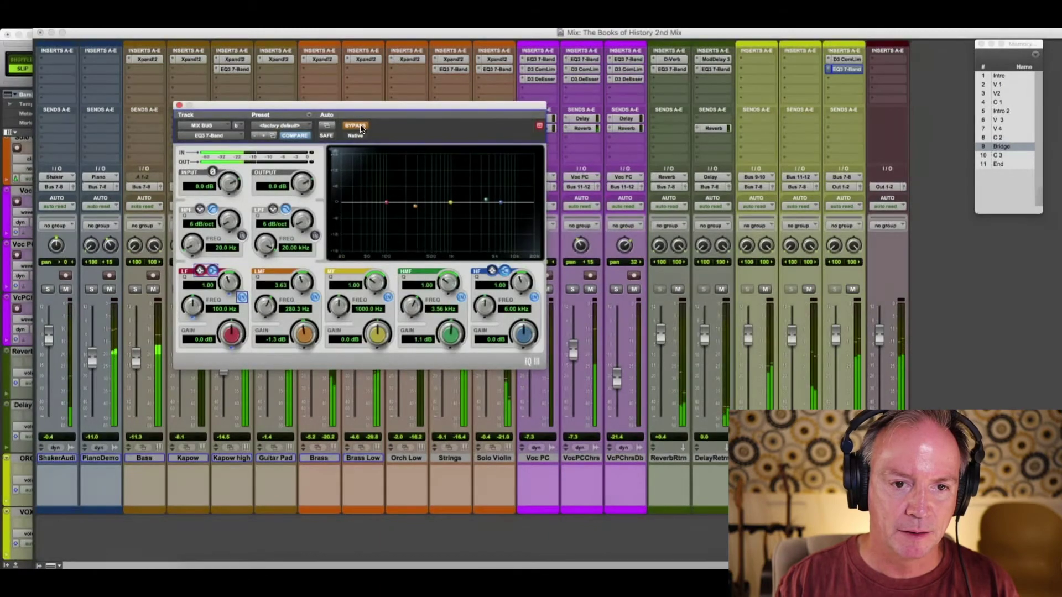
click(360, 127)
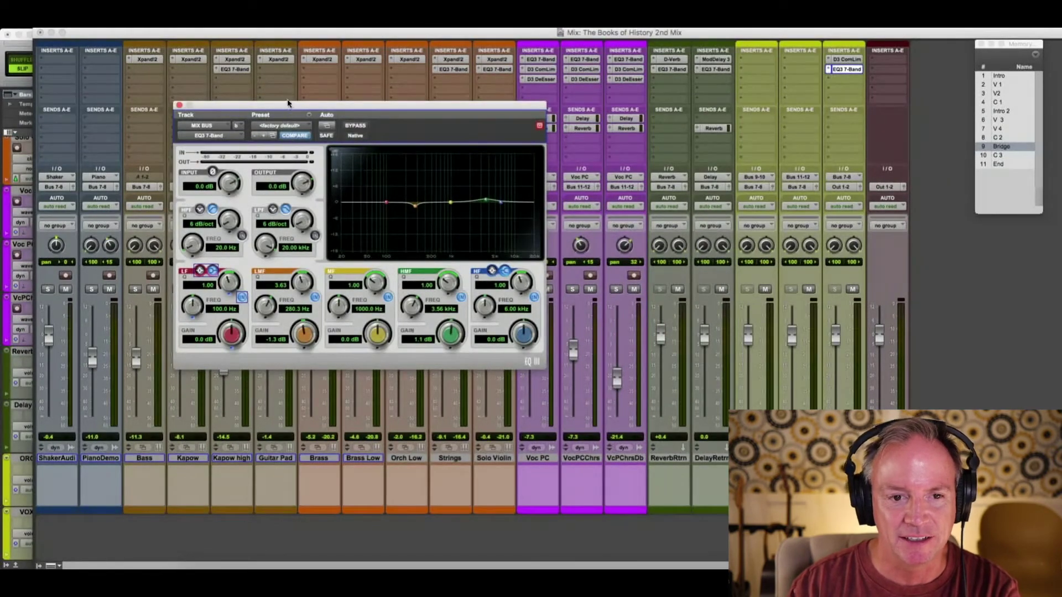
drag(288, 108, 700, 134)
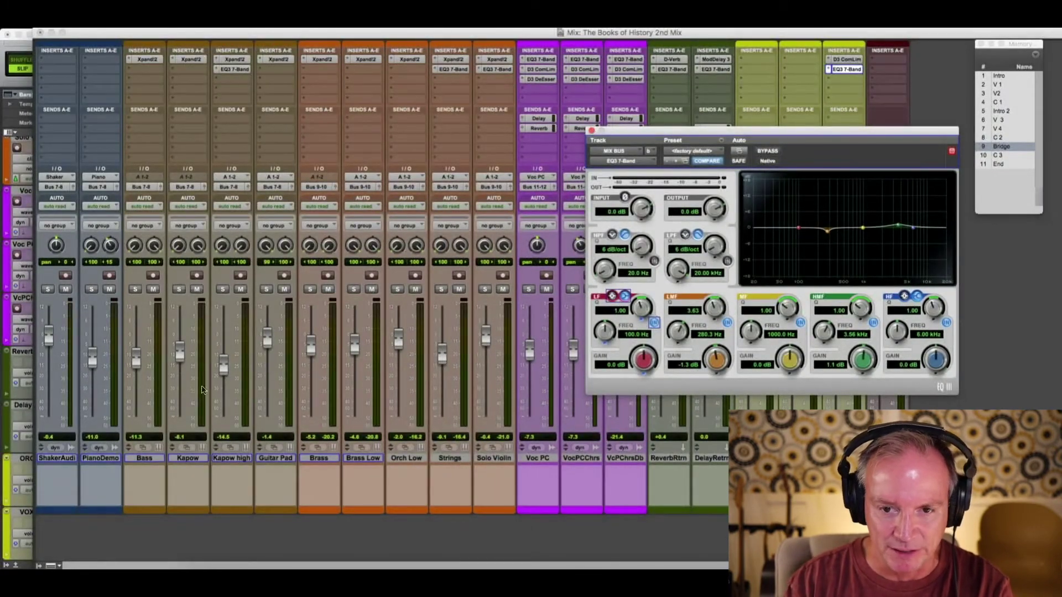
click(591, 131)
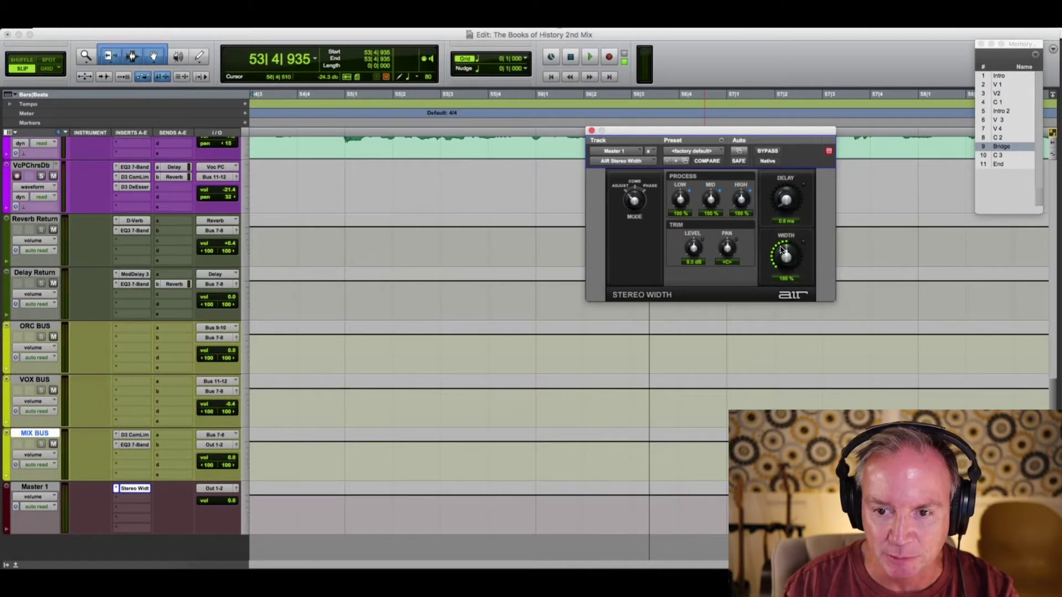
Step: Set the width of AIR Stereo Width on Master 1 to 0 %, compare it with bypass during playback and close the plug-in
drag(791, 253, 794, 257)
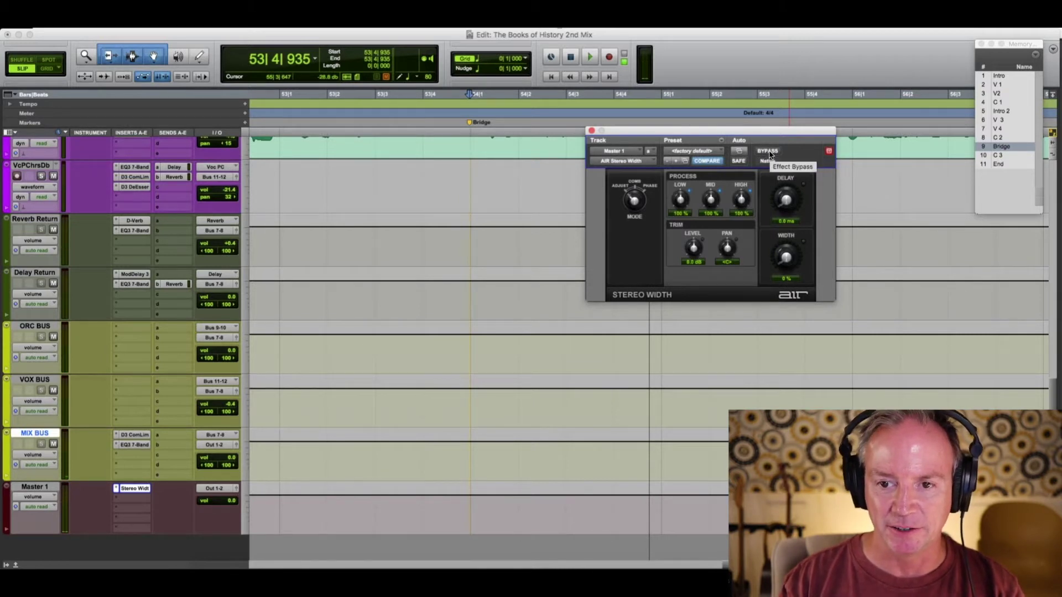
key(space)
click(768, 151)
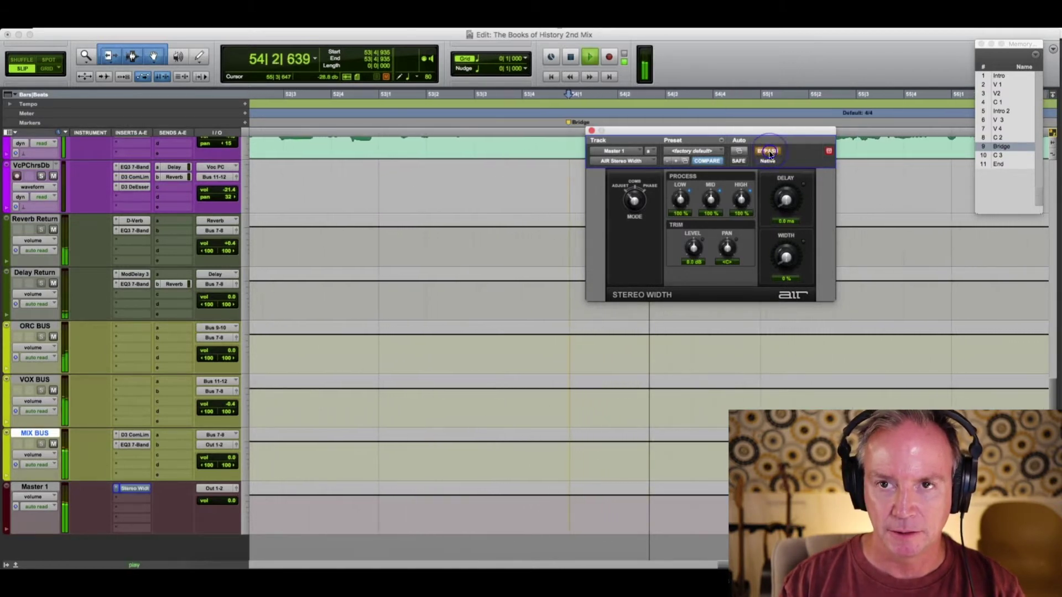
click(768, 152)
key(space)
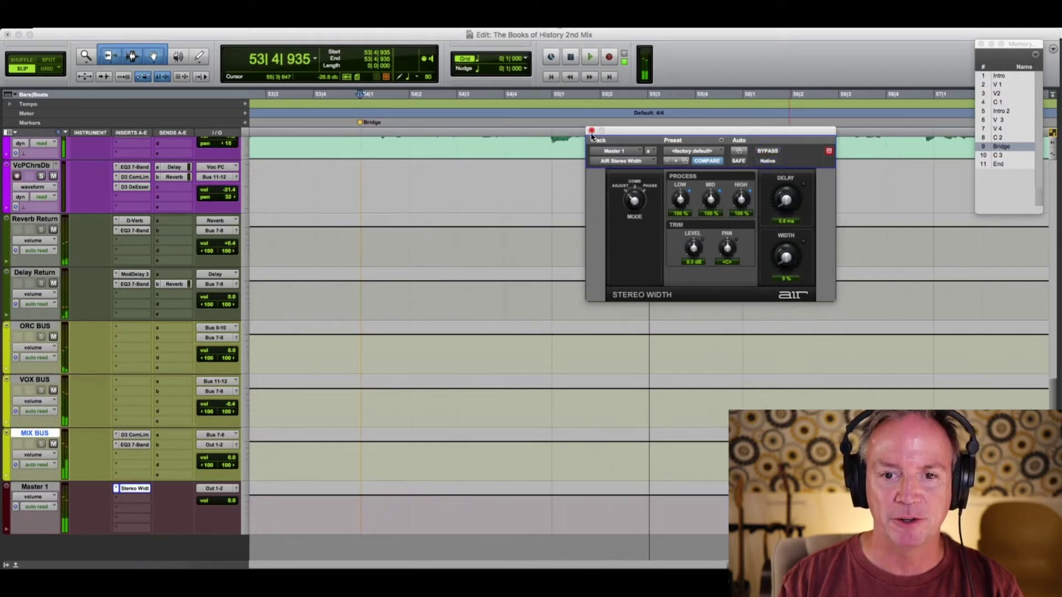
click(592, 132)
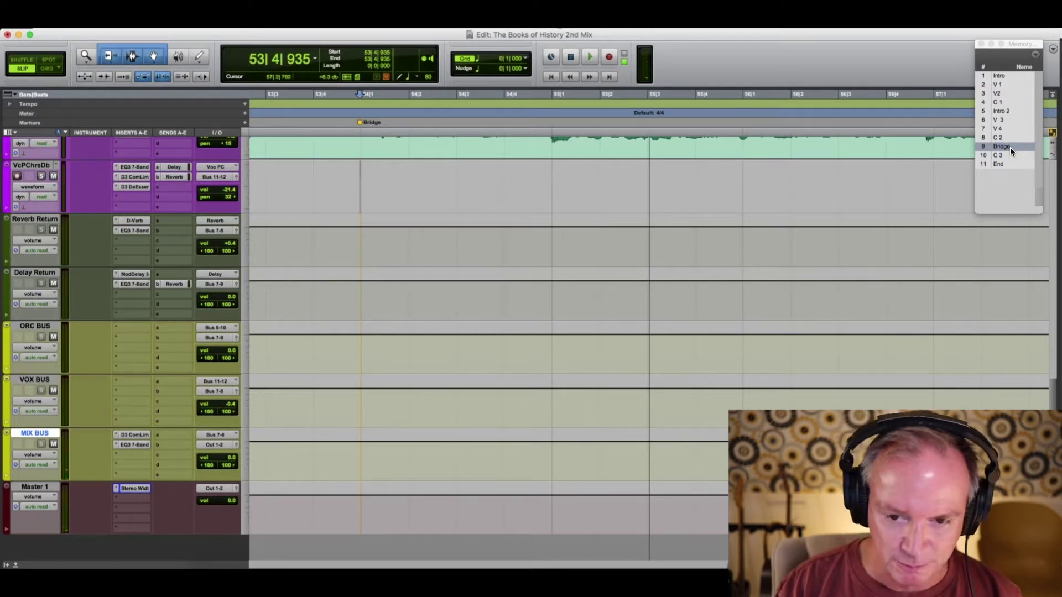
Step: In the mixer, silence the vocals by muting the VOX BUS and pulling the Reverb and Delay return faders fully down
key(super+equal)
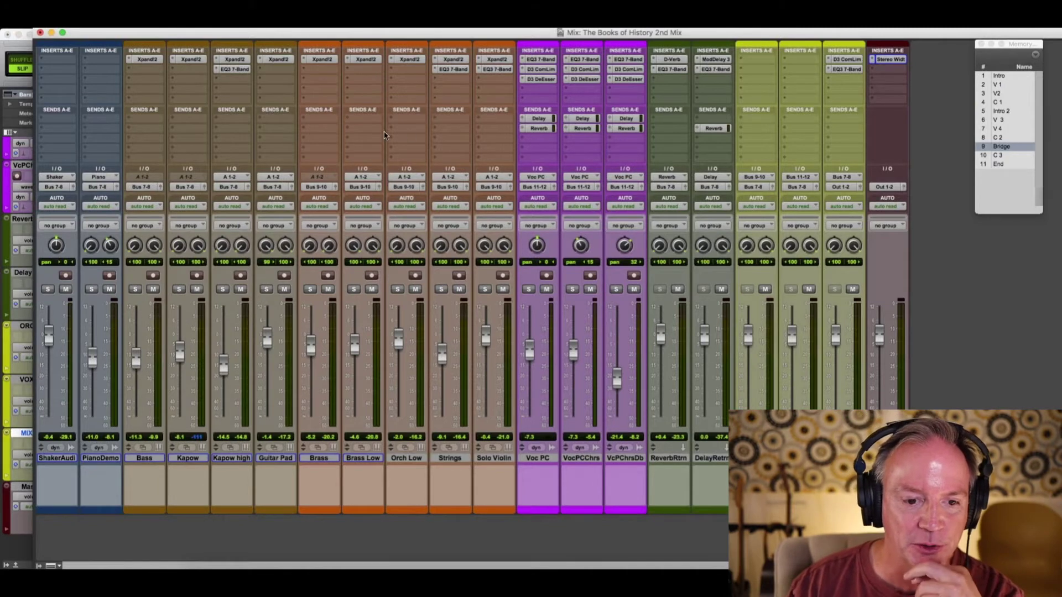
click(547, 290)
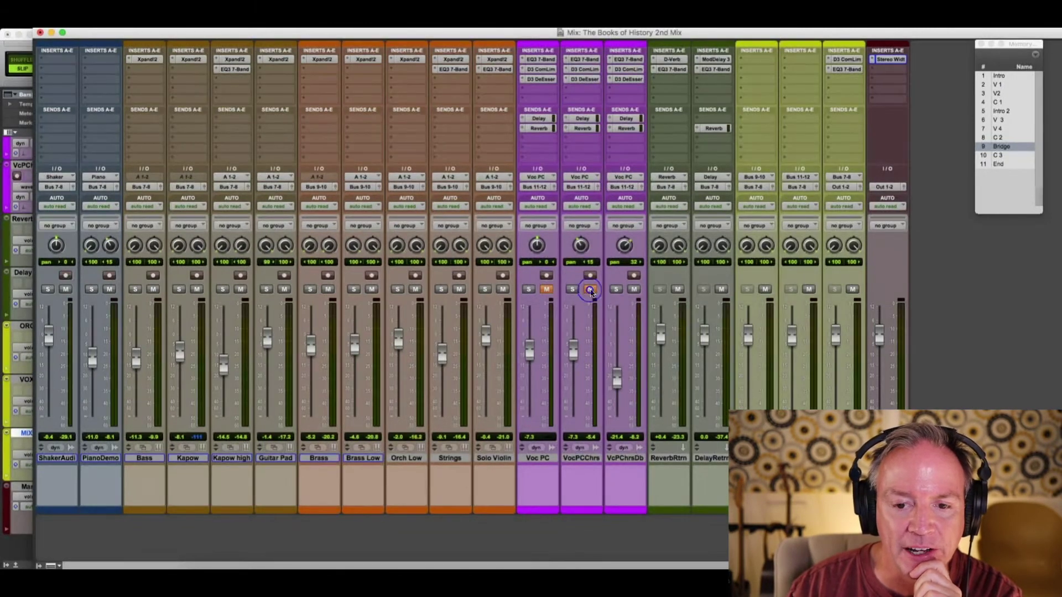
click(590, 289)
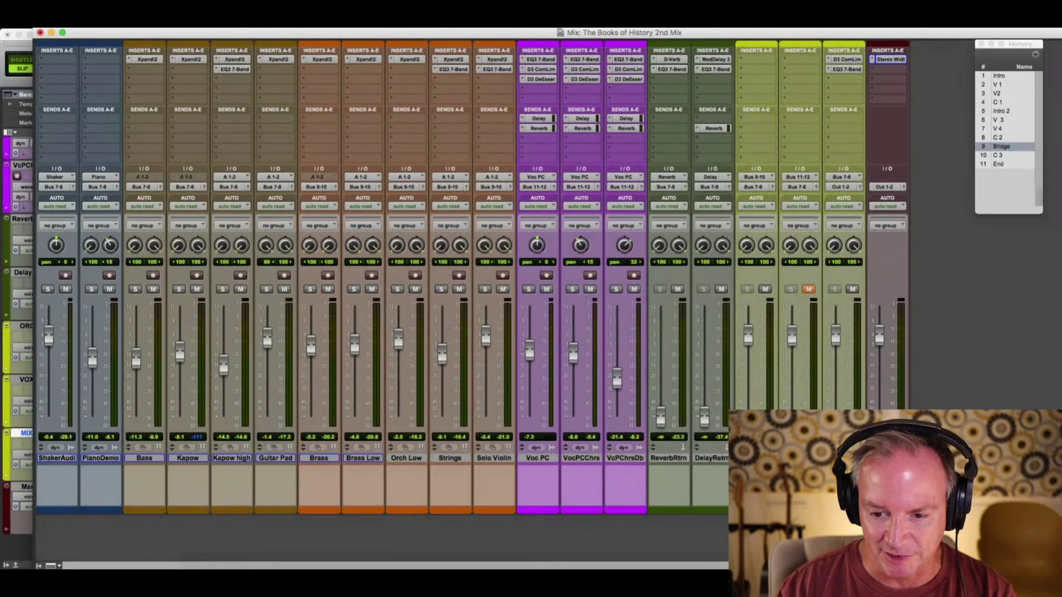
Step: Select the ORC BUS and insert a stereo EQ3 7-Band in its first insert slot
click(756, 458)
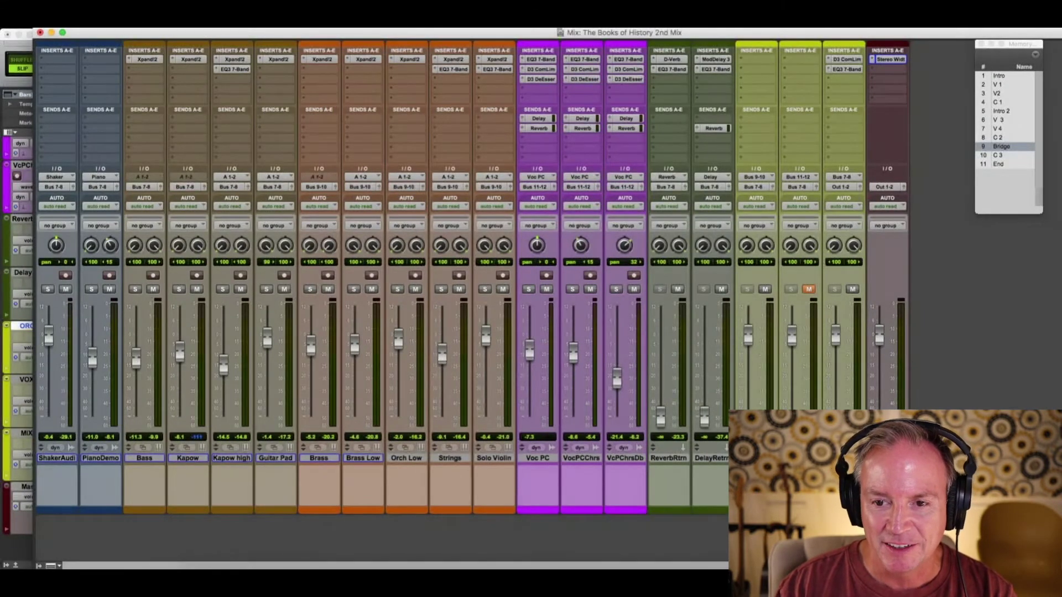
click(760, 57)
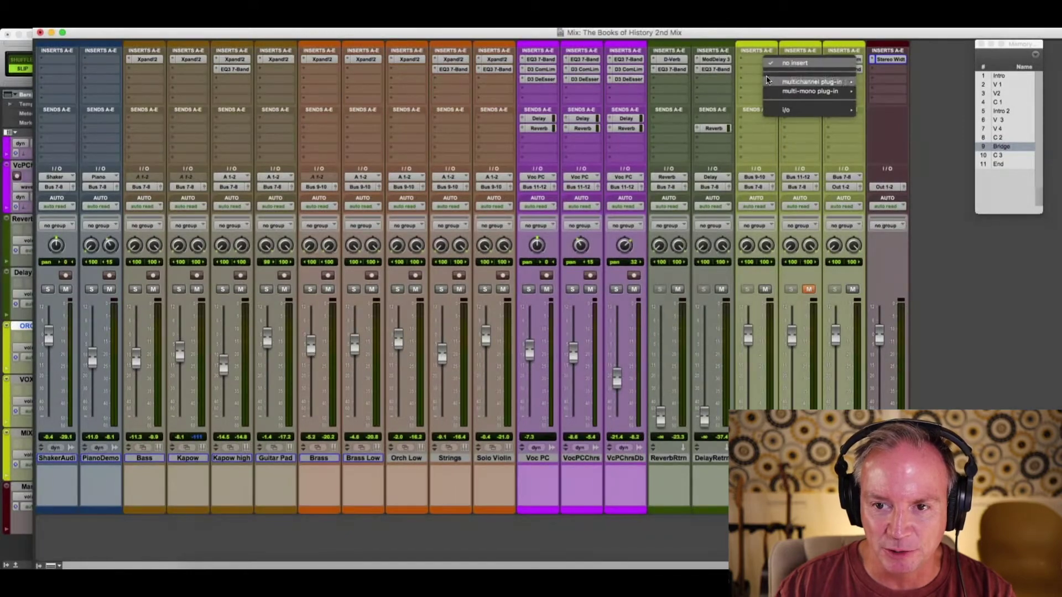
mouse_move(812, 81)
mouse_move(890, 83)
click(979, 91)
drag(769, 54, 794, 71)
Step: Enable the ORC BUS EQ's high-pass filter at 18 dB/oct and 48.9 Hz, and move the plug-in window clear of the bus channels
click(733, 197)
drag(721, 183, 719, 143)
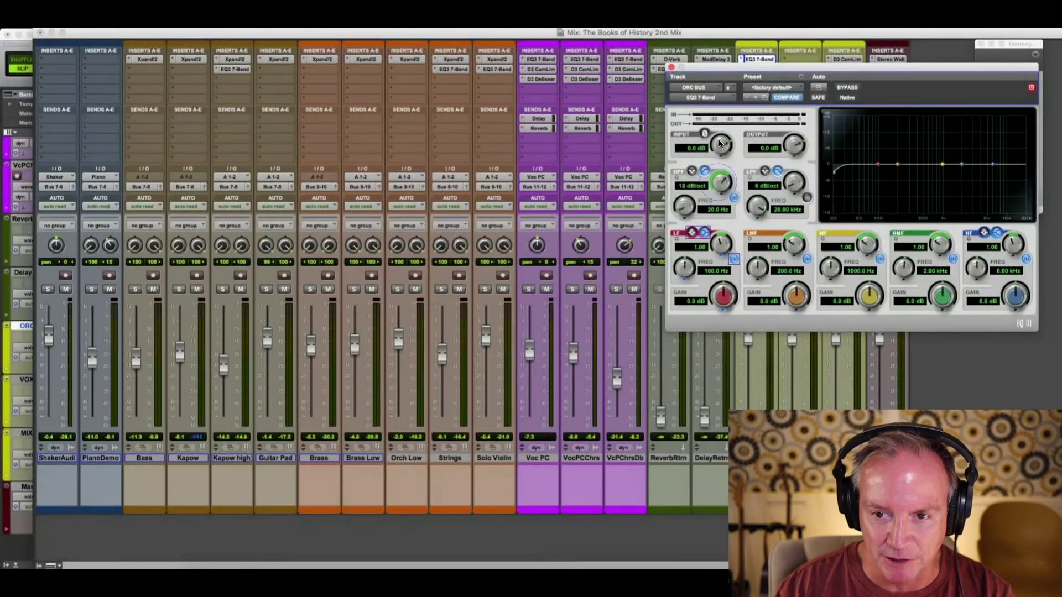
drag(834, 173, 859, 176)
drag(840, 67, 430, 70)
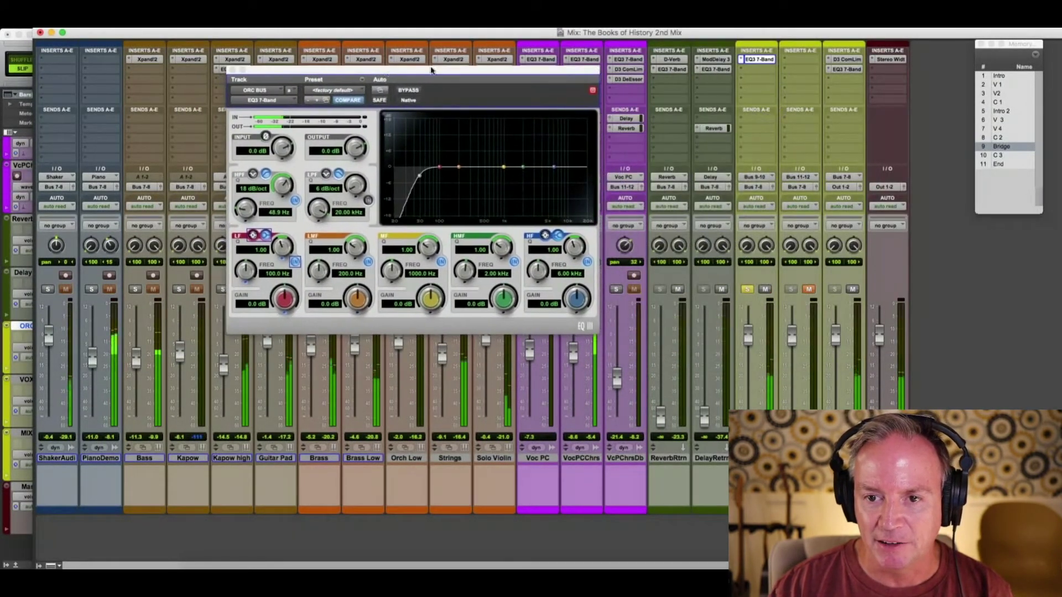
Step: Sweep the high-pass frequency while the ORC BUS plays soloed and settle it at 97.9 Hz
click(421, 177)
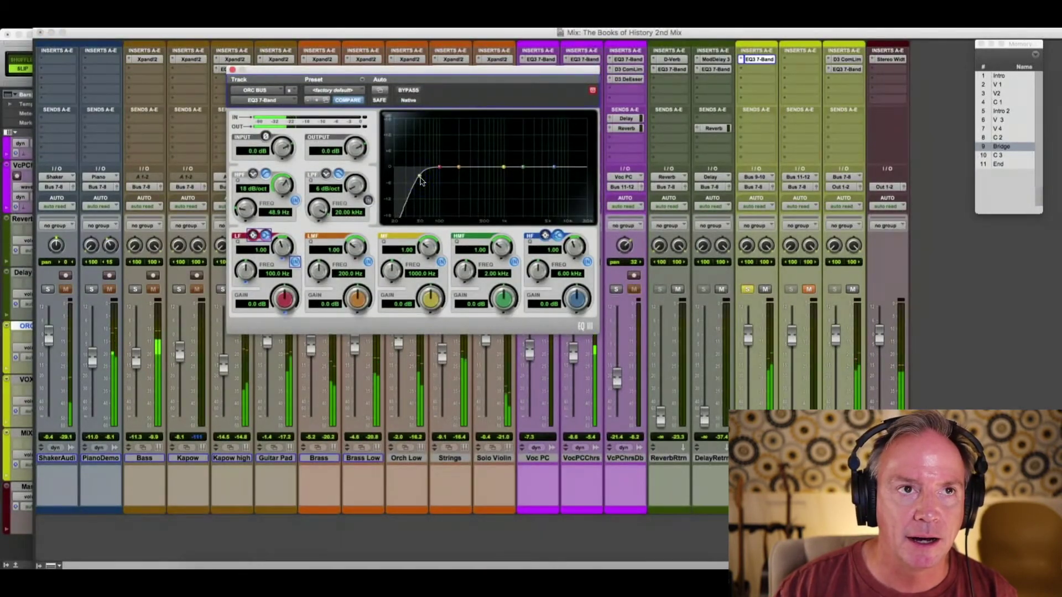
mouse_move(420, 180)
mouse_down()
mouse_move(567, 188)
mouse_move(416, 188)
mouse_up()
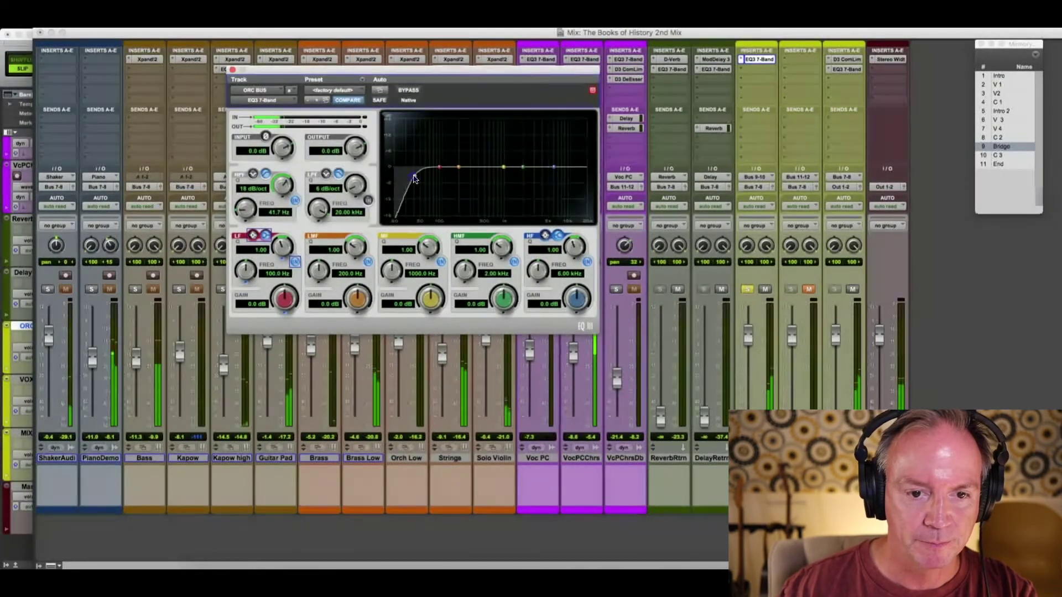
mouse_move(432, 181)
mouse_down()
mouse_move(468, 186)
mouse_move(421, 197)
mouse_up()
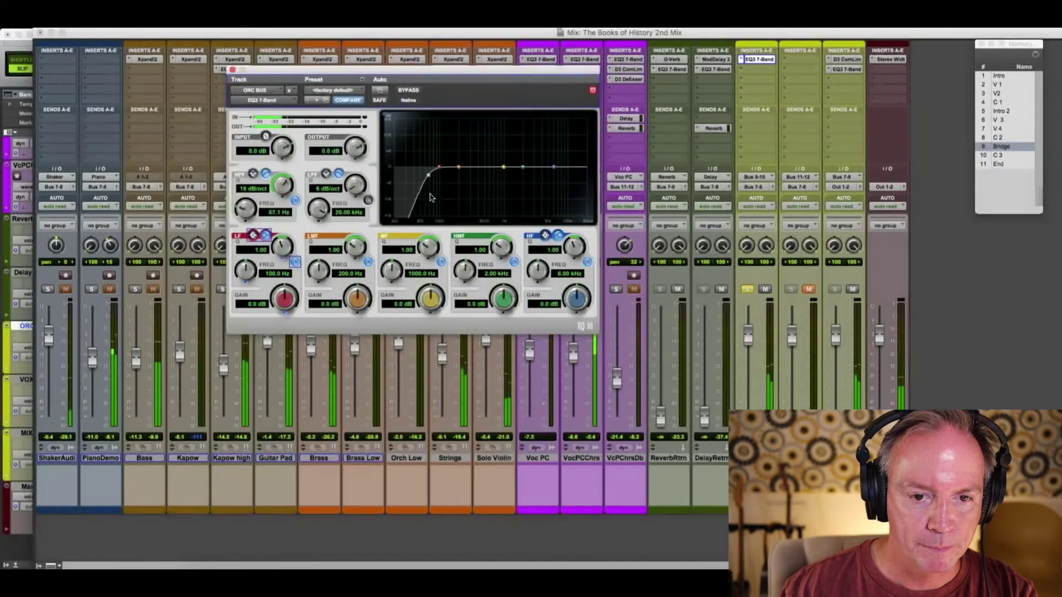
drag(443, 198, 473, 196)
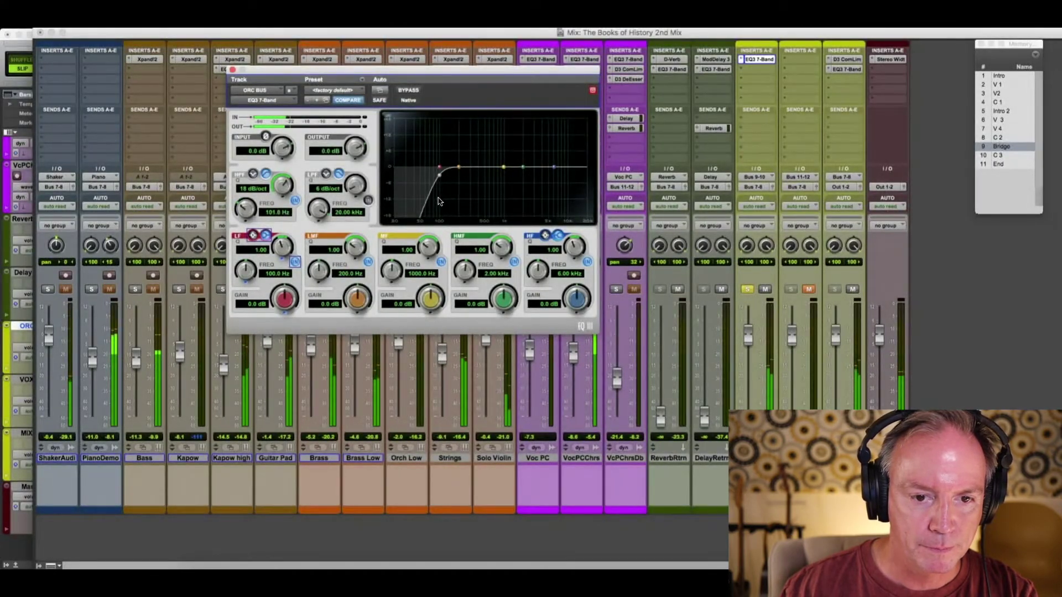
drag(440, 201, 439, 178)
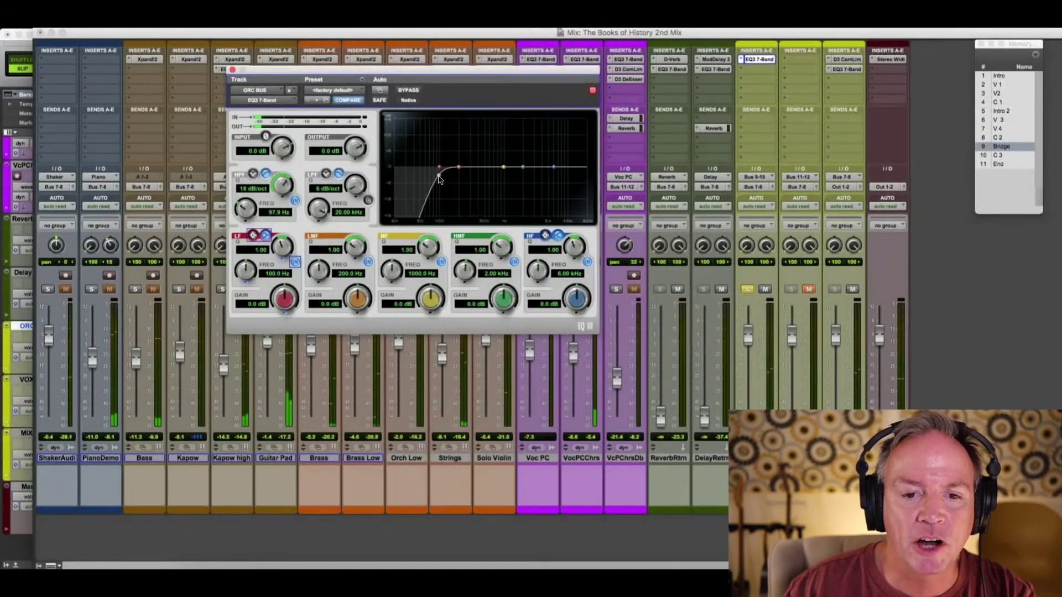
Step: Rework the ORC BUS EQ's high-pass filter during playback, easing its slope to 6 dB/oct and settling the frequency at 142.7 Hz
drag(440, 177, 419, 178)
drag(433, 179, 436, 180)
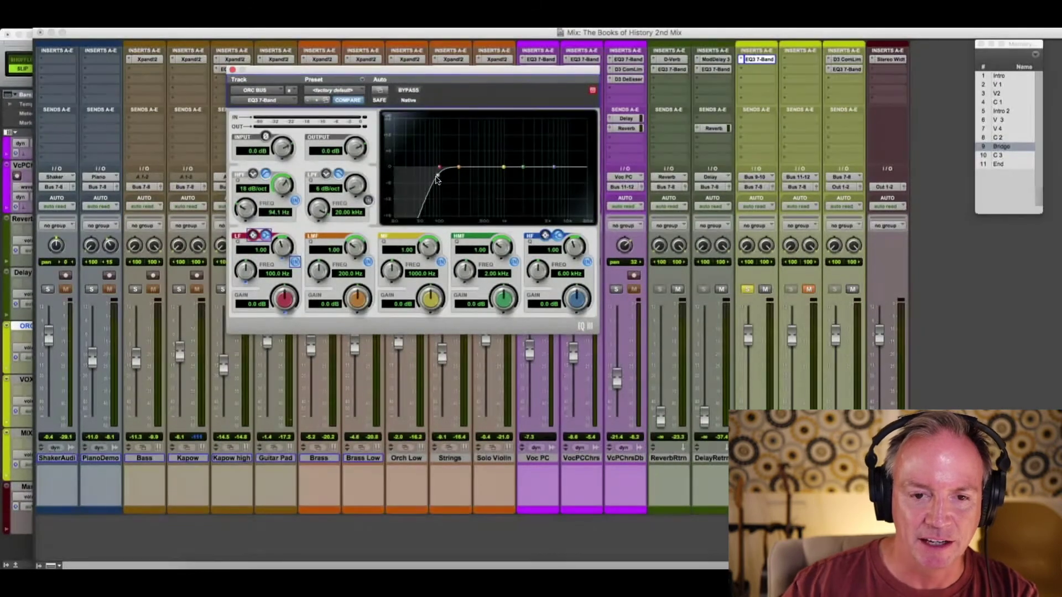
drag(436, 178, 438, 179)
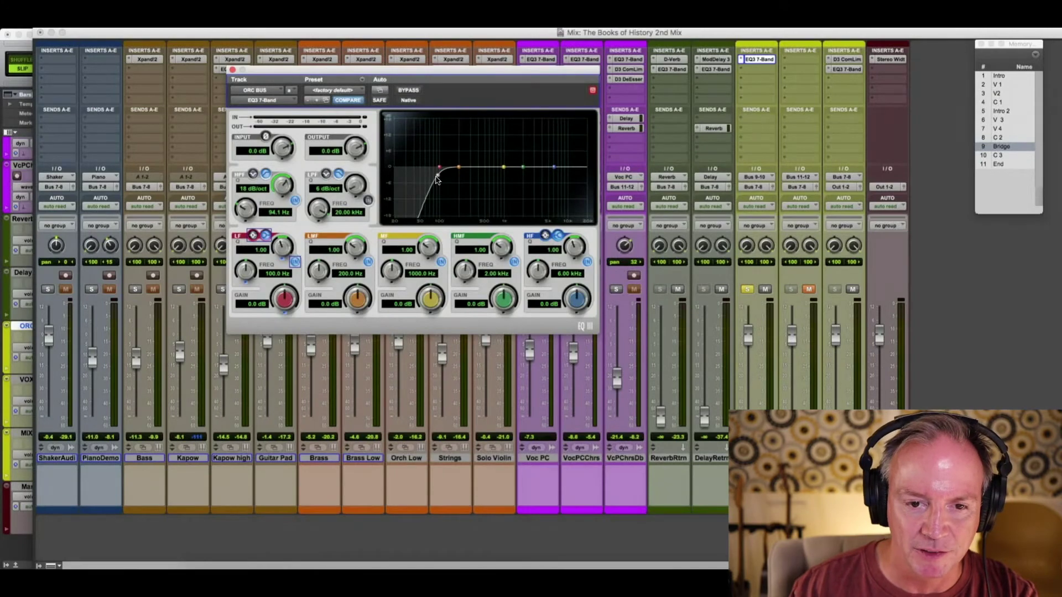
key(space)
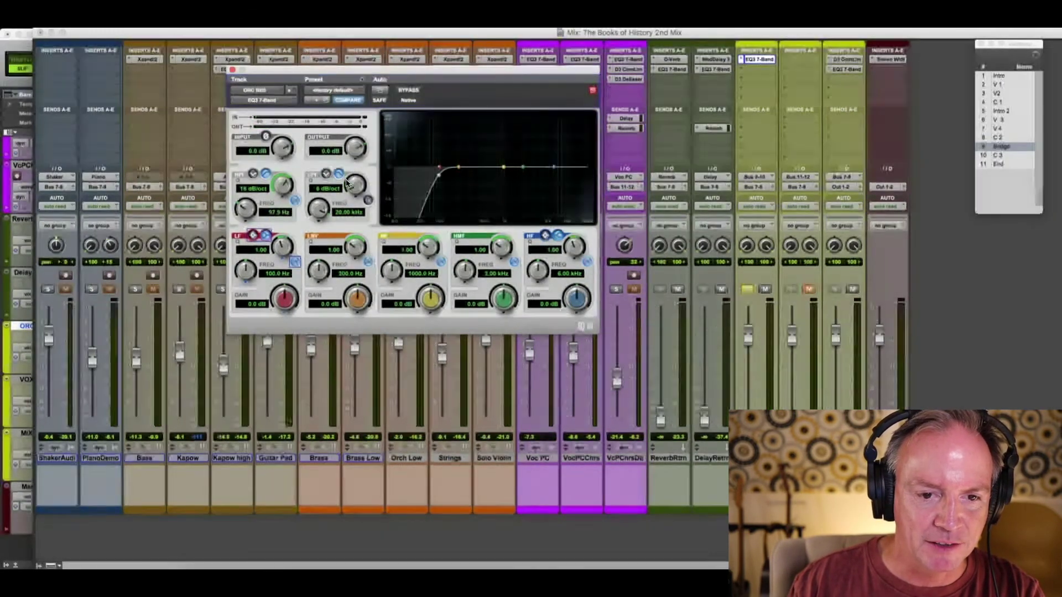
drag(277, 189, 274, 237)
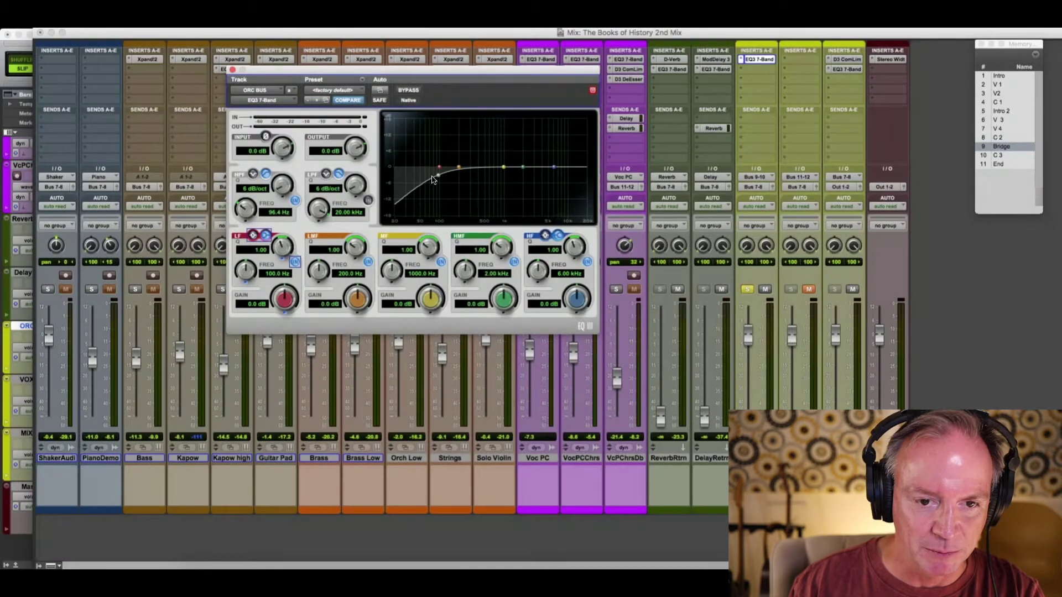
drag(433, 180, 446, 179)
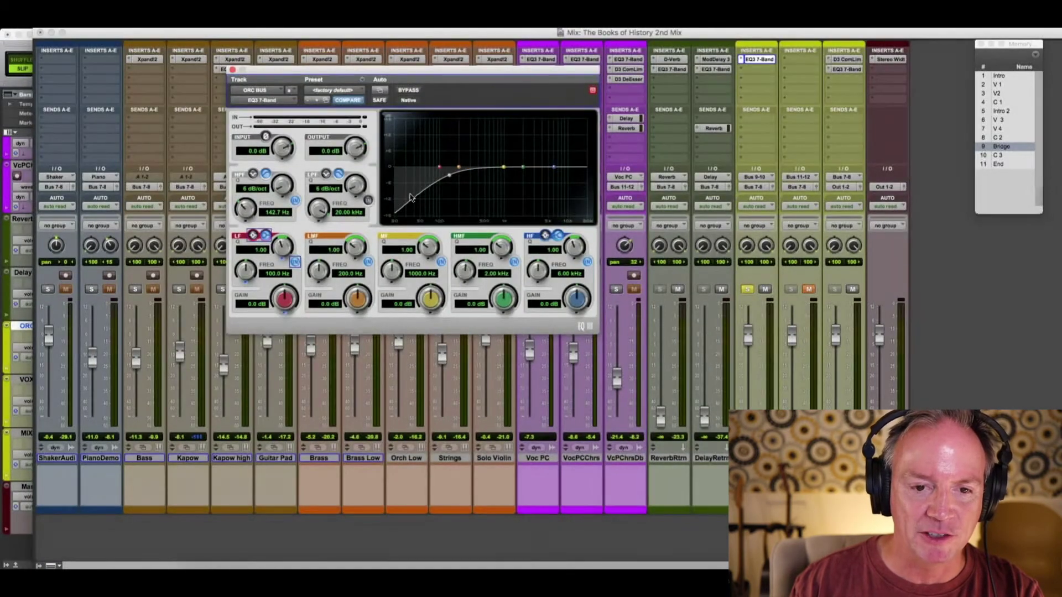
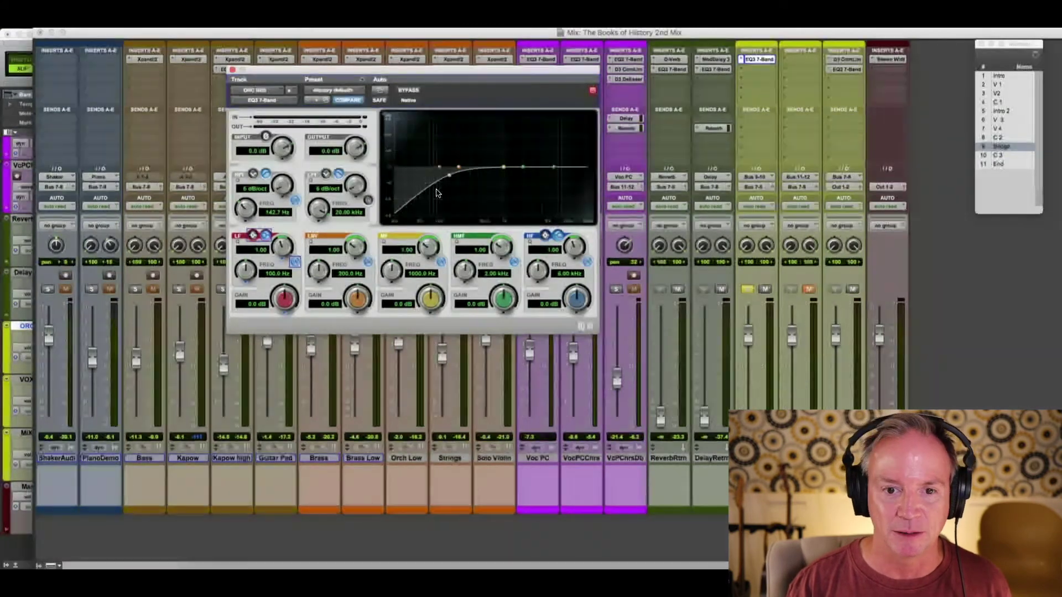
Step: In the Strings EQ, change the high-pass filter to 6 dB/oct at 335.1 Hz and audition a high-mid boost around 4.25 kHz
click(448, 71)
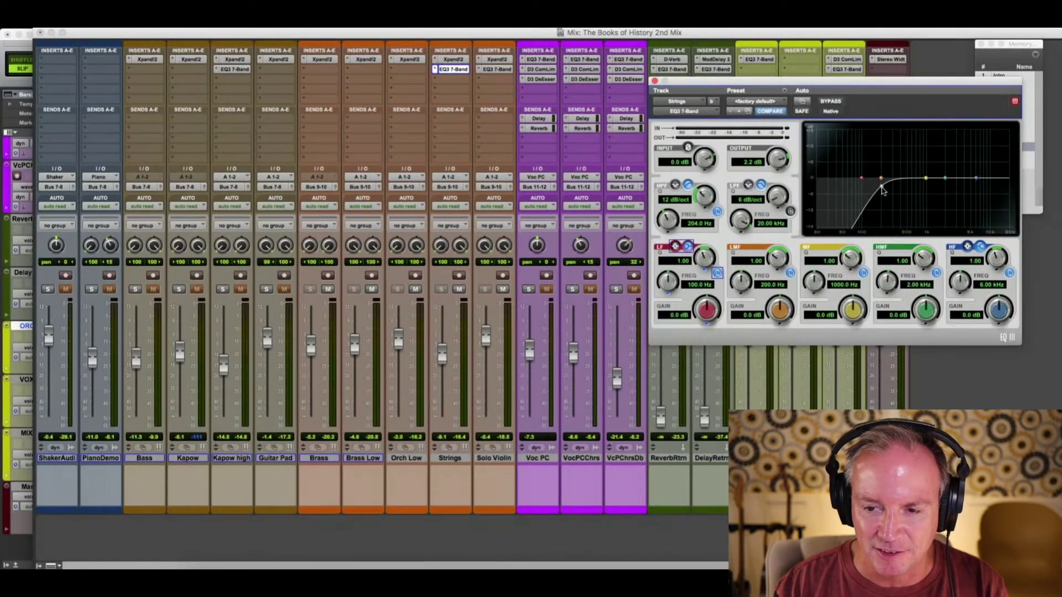
drag(883, 190, 899, 198)
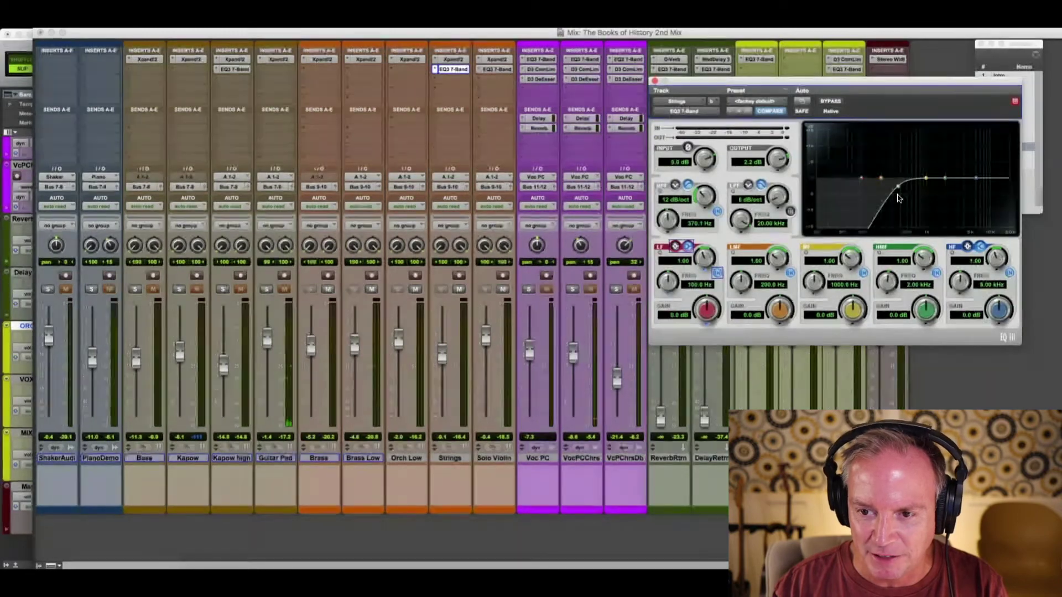
mouse_move(899, 198)
mouse_down()
mouse_move(952, 194)
mouse_move(847, 204)
mouse_move(956, 209)
mouse_move(893, 207)
mouse_up()
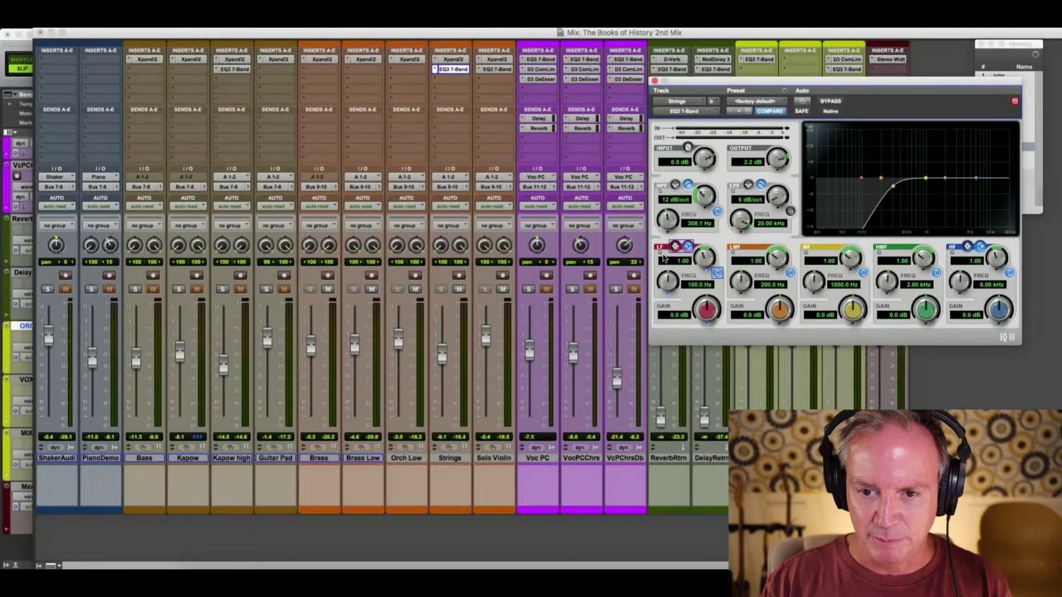
drag(699, 184, 697, 198)
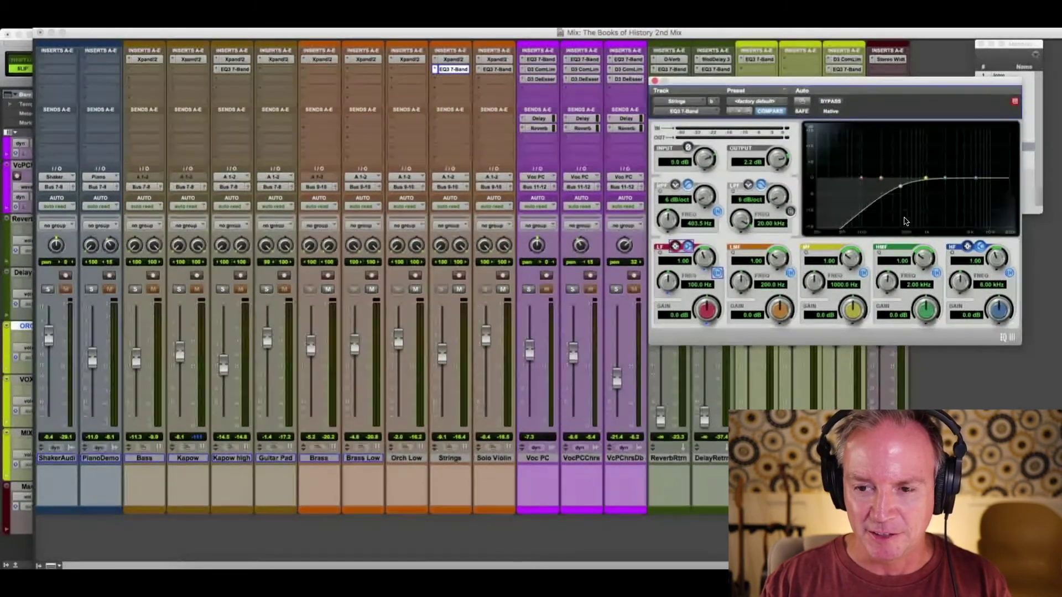
key(space)
drag(902, 189, 896, 188)
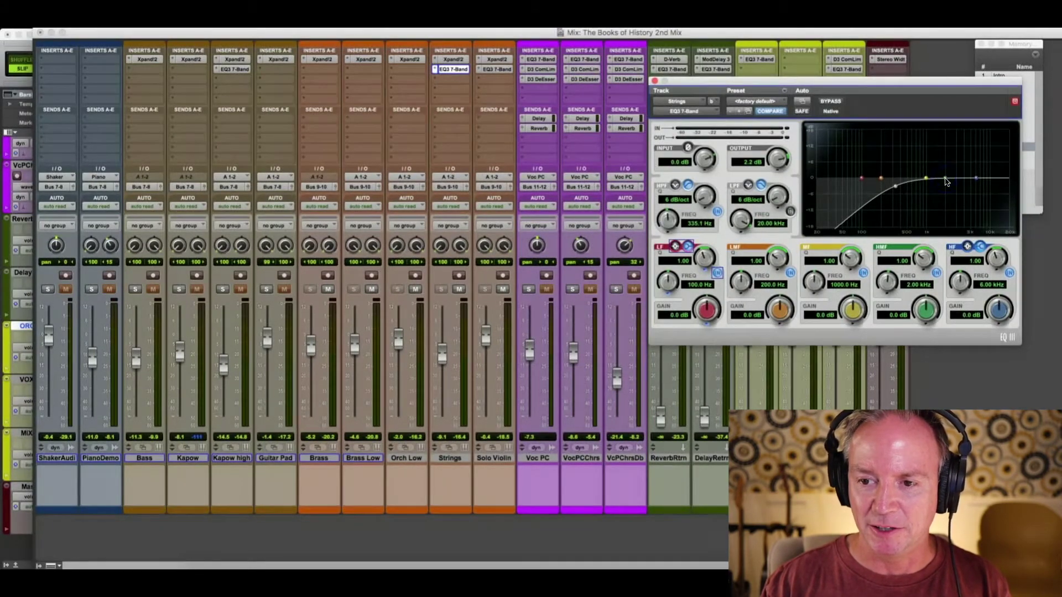
drag(946, 182, 973, 152)
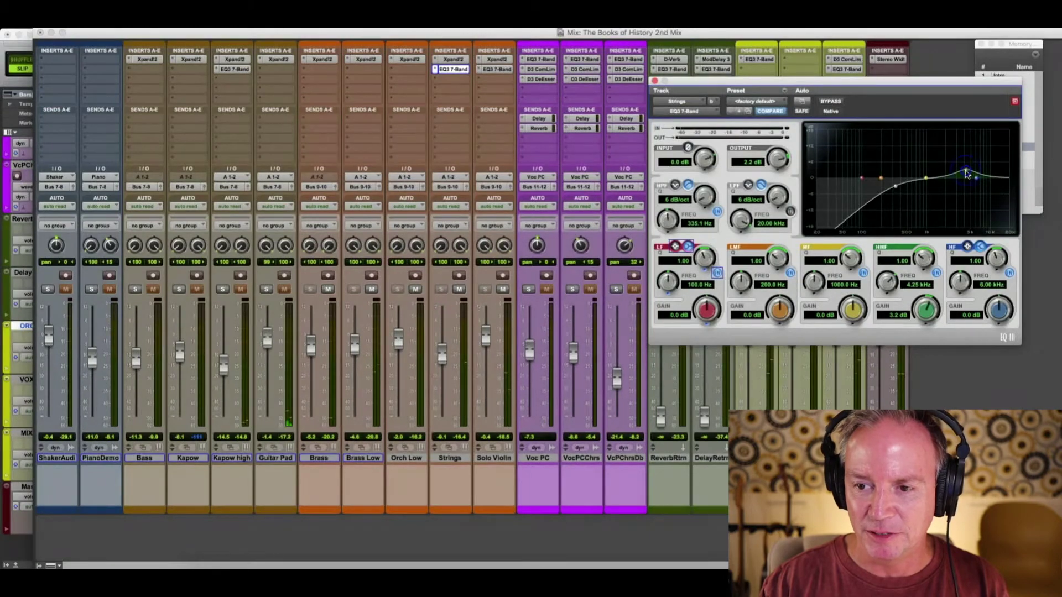
drag(965, 175, 927, 178)
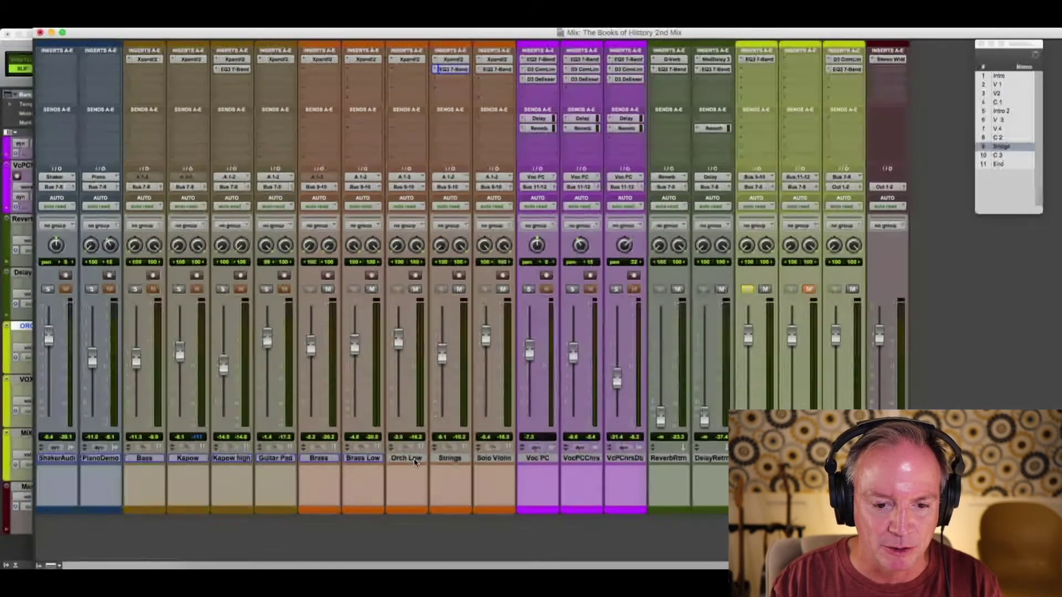
Step: Lower the Orch Low fader to -2.7 dB and add an EQ3 7-Band in that track's second insert slot
drag(399, 341, 397, 346)
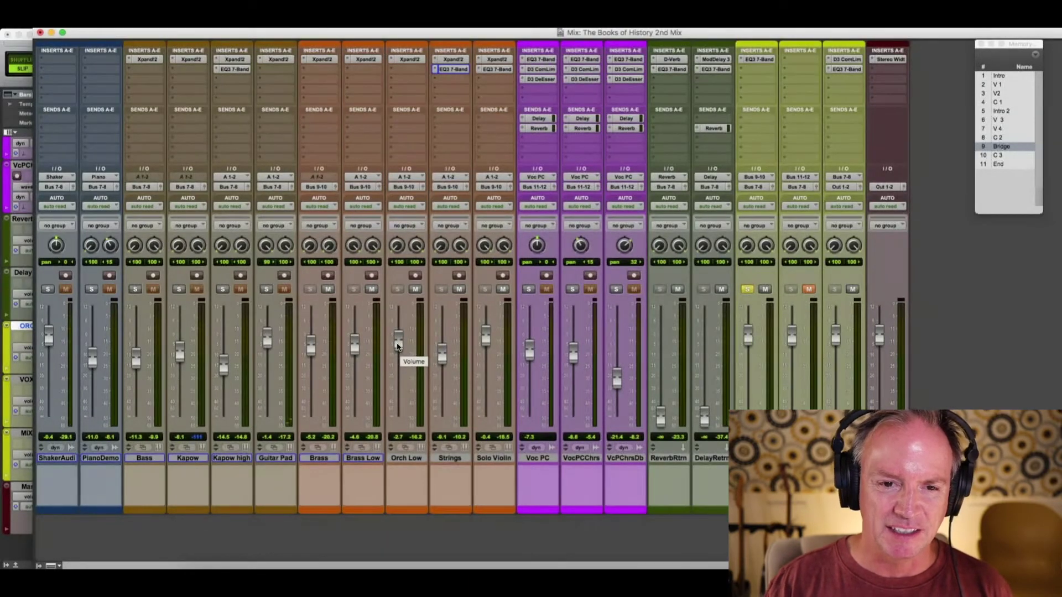
click(394, 69)
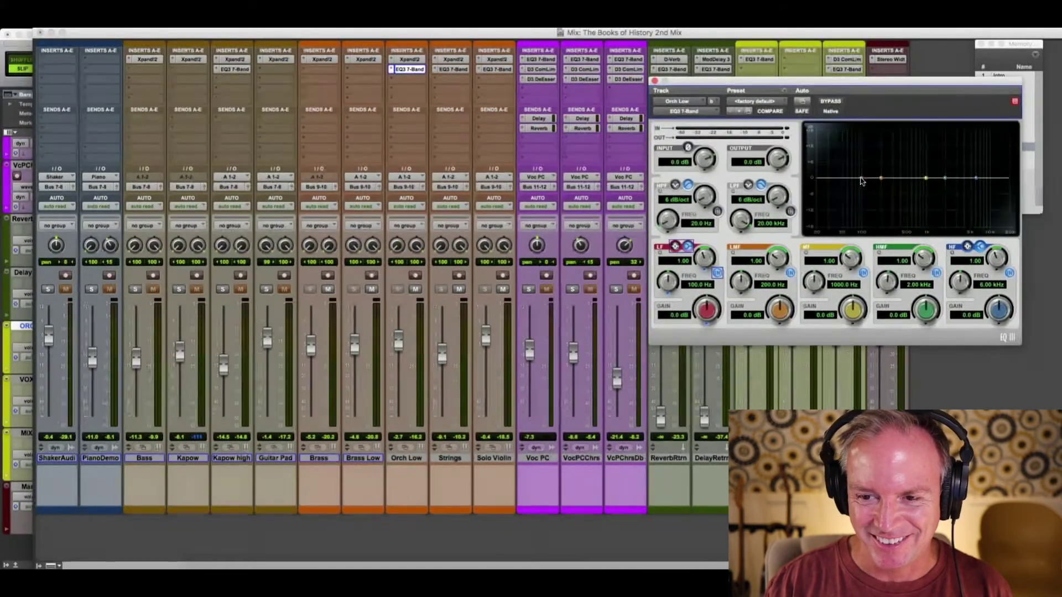
Step: Sweep the Orch Low EQ's low band, settle it at 58.4 Hz with a 2.2 dB boost, and close the plug-in window
mouse_move(862, 181)
mouse_down()
mouse_move(844, 145)
mouse_move(835, 149)
mouse_move(870, 149)
mouse_move(820, 145)
mouse_move(900, 147)
mouse_move(846, 147)
mouse_move(861, 160)
mouse_up()
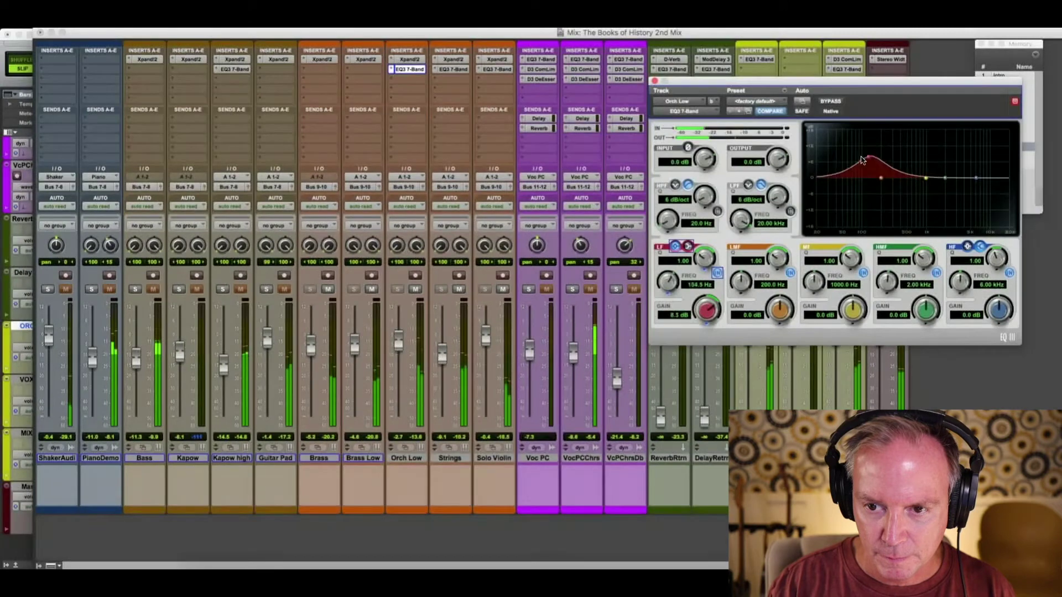
drag(861, 167, 861, 176)
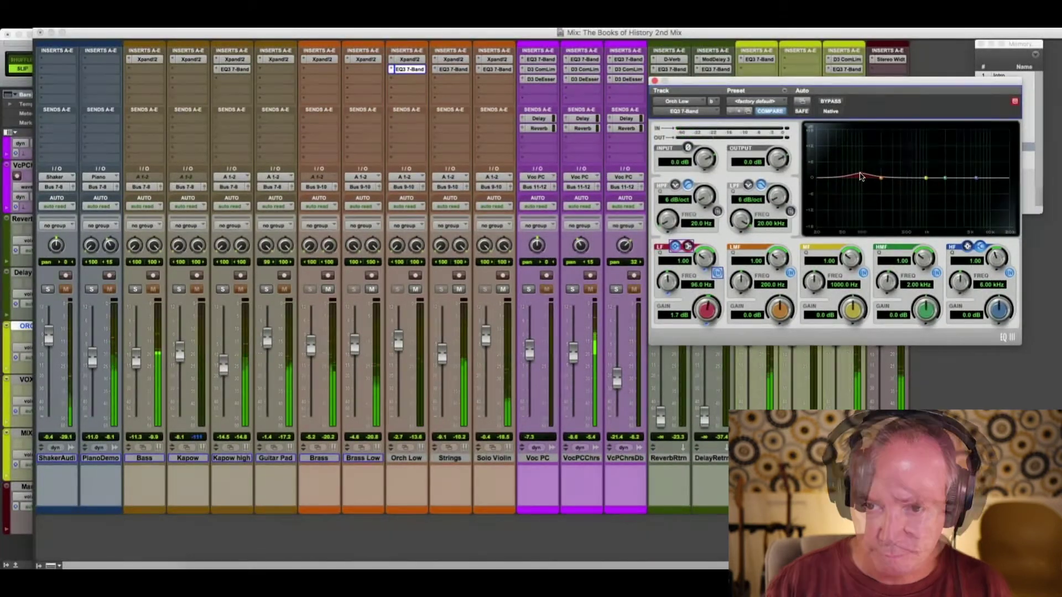
mouse_move(861, 176)
mouse_down()
mouse_move(852, 160)
mouse_move(846, 174)
mouse_up()
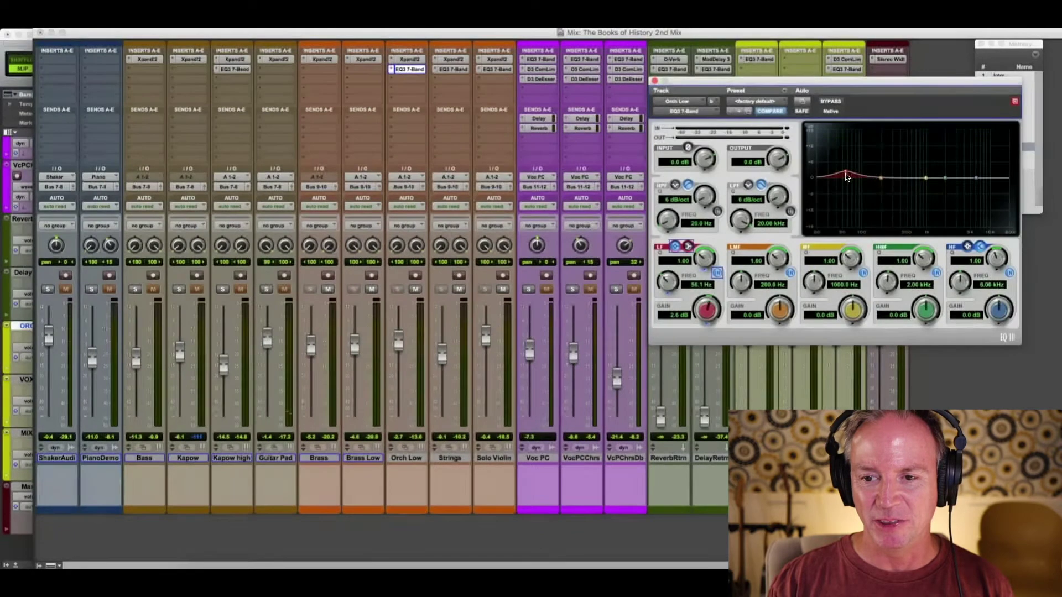
drag(846, 177, 847, 175)
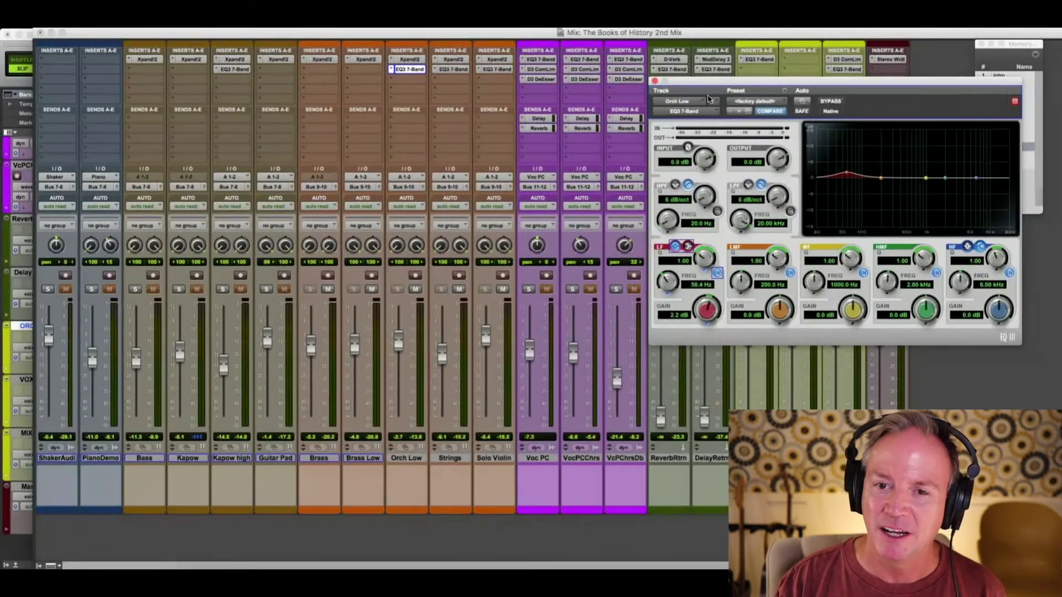
click(654, 83)
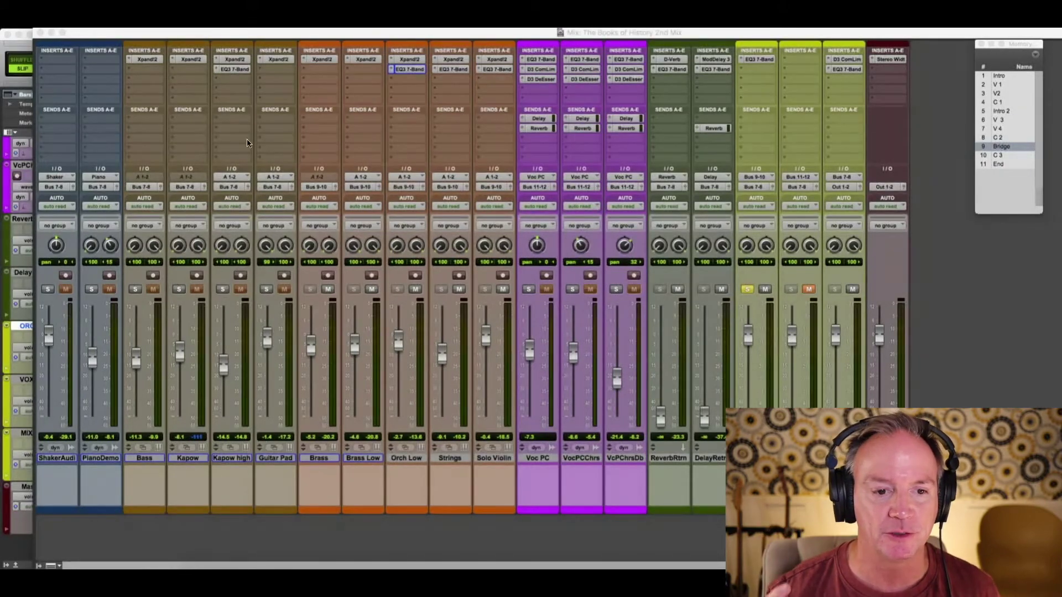
Step: Sweep the Kapow high EQ's 12 dB/oct high-pass filter with the track soloed, then unsolo it and settle the frequency at 274.8 Hz in the mix
click(229, 74)
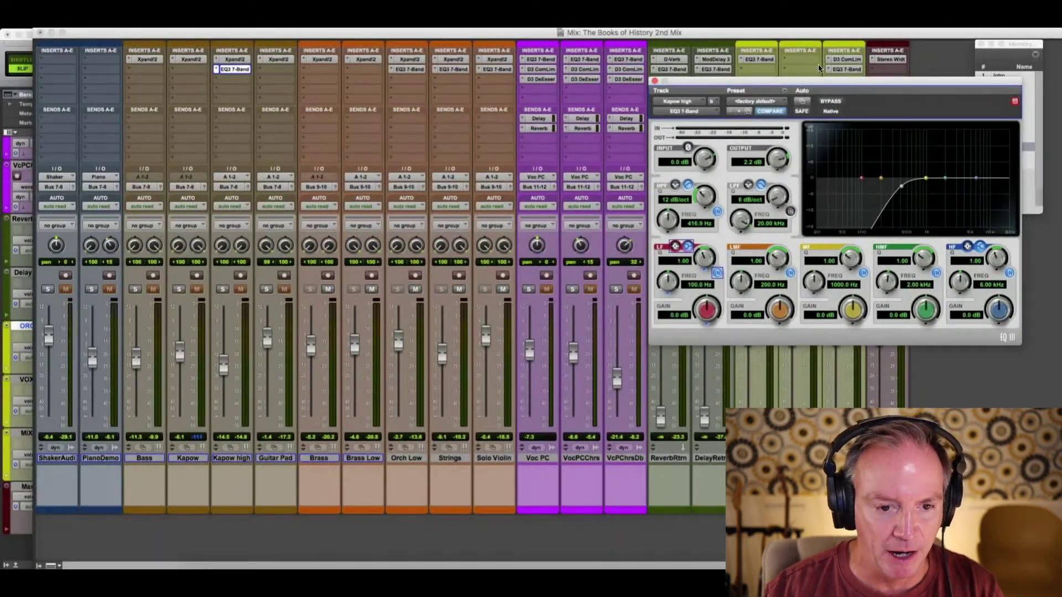
drag(824, 80, 659, 97)
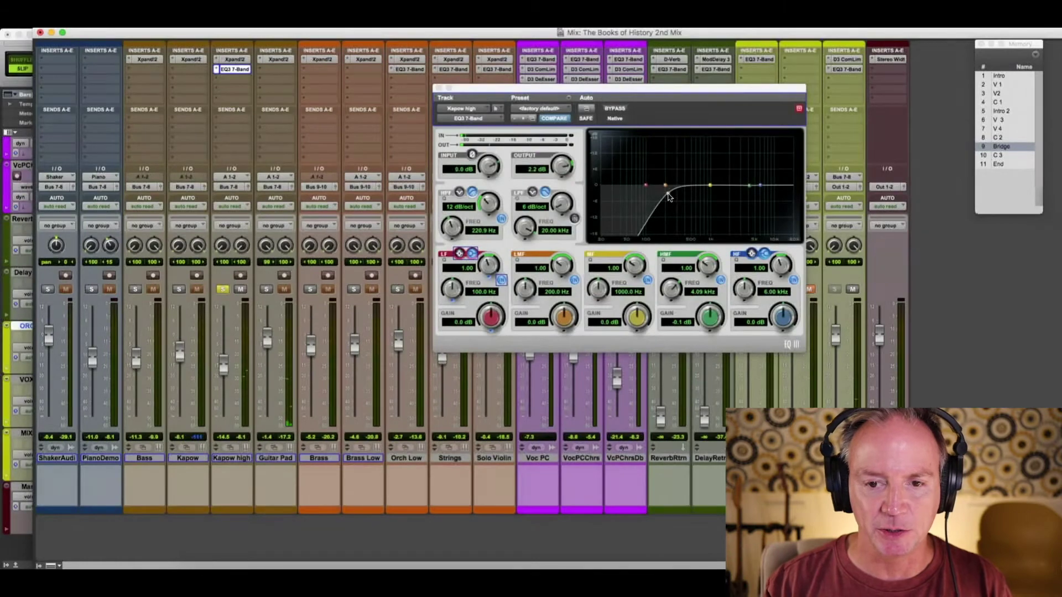
drag(668, 197, 692, 199)
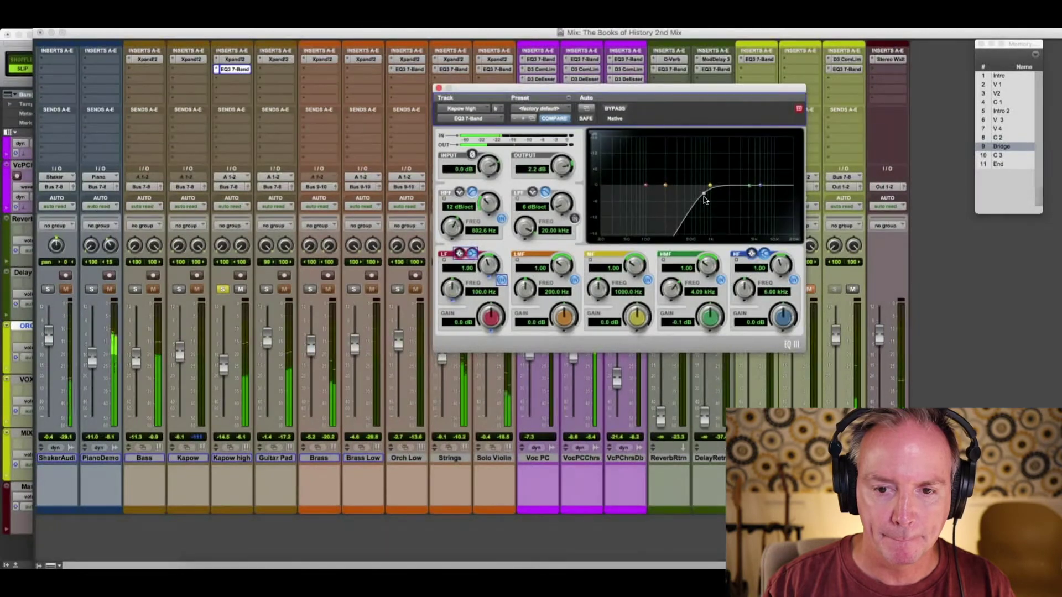
mouse_move(705, 200)
mouse_down()
mouse_move(674, 202)
mouse_move(685, 202)
mouse_up()
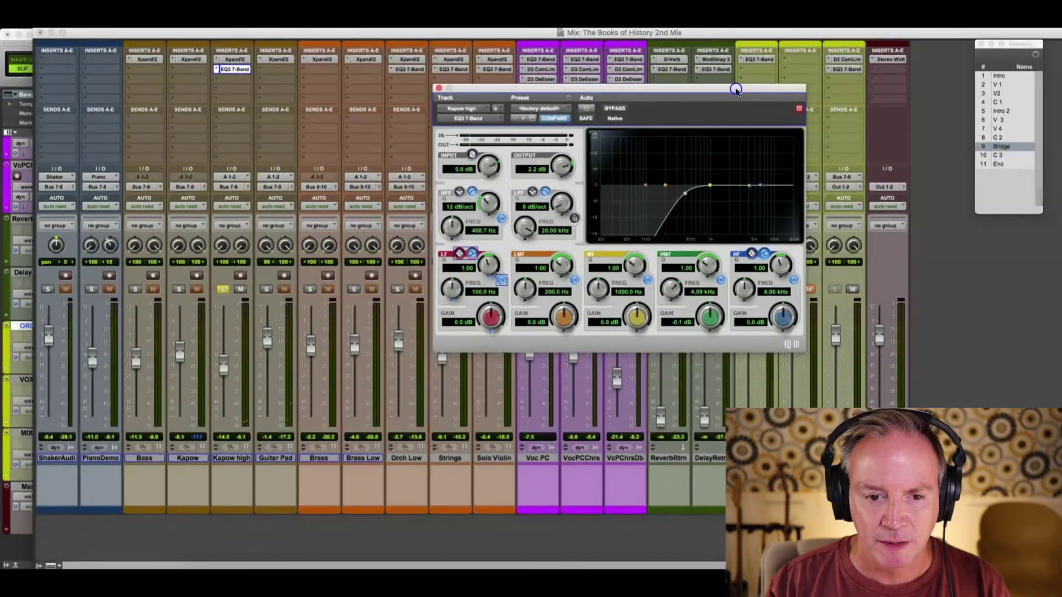
drag(736, 89, 980, 79)
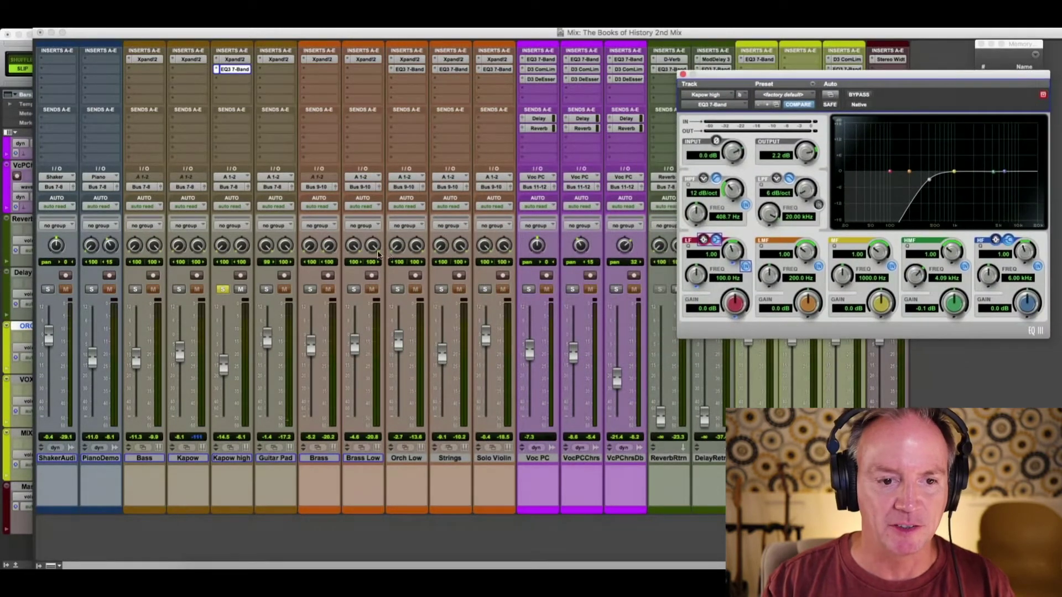
click(222, 290)
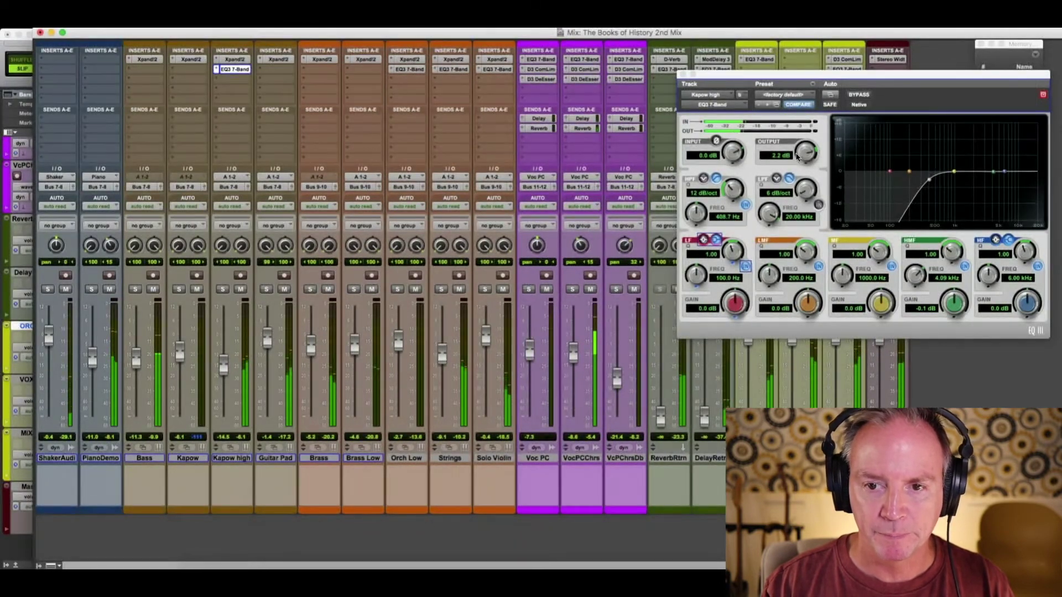
drag(930, 178, 918, 178)
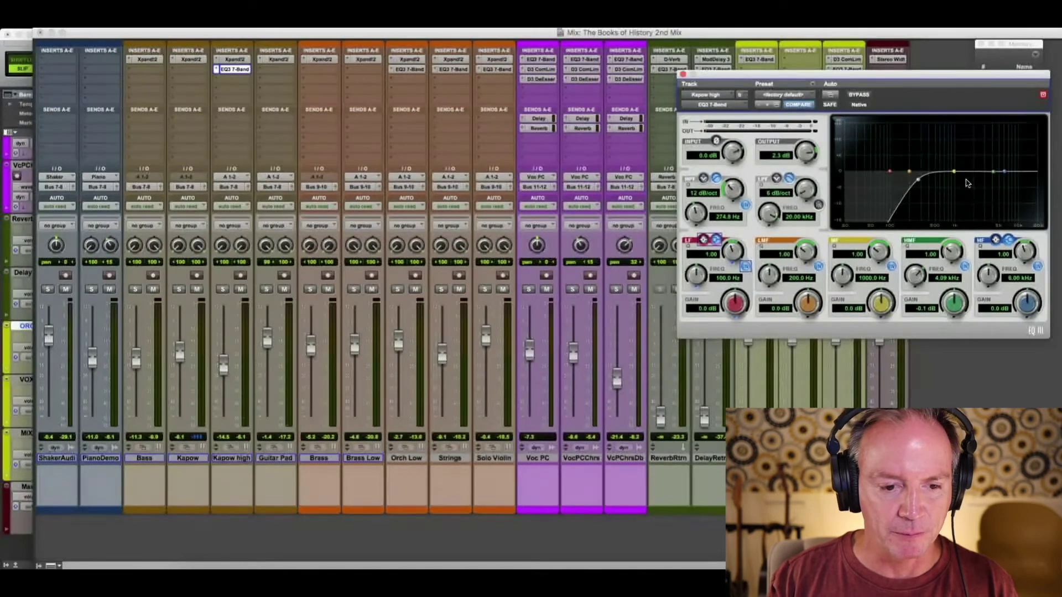
Step: Sweep strong boosts through the Kapow high EQ's high-mid and mid bands, keeping only a 1.5 dB mid boost near 1.9 kHz
drag(994, 172, 939, 134)
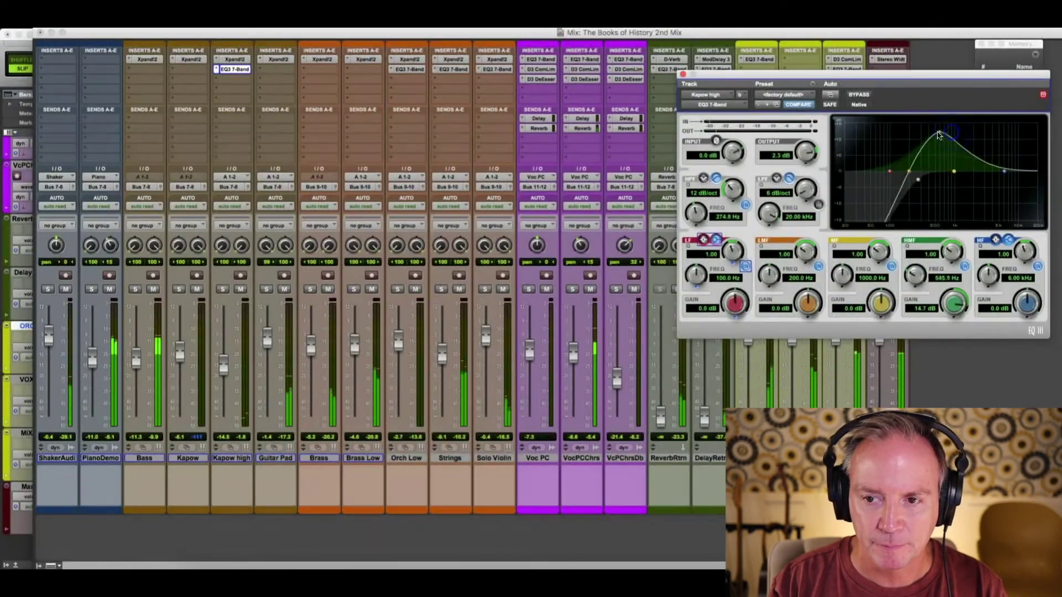
drag(954, 137, 937, 134)
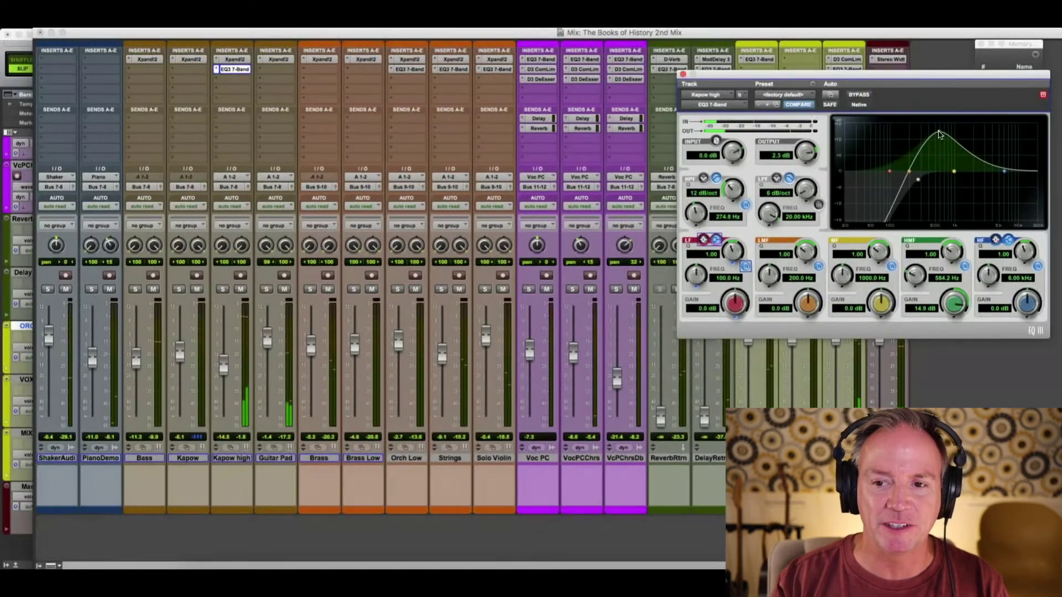
drag(938, 134, 999, 143)
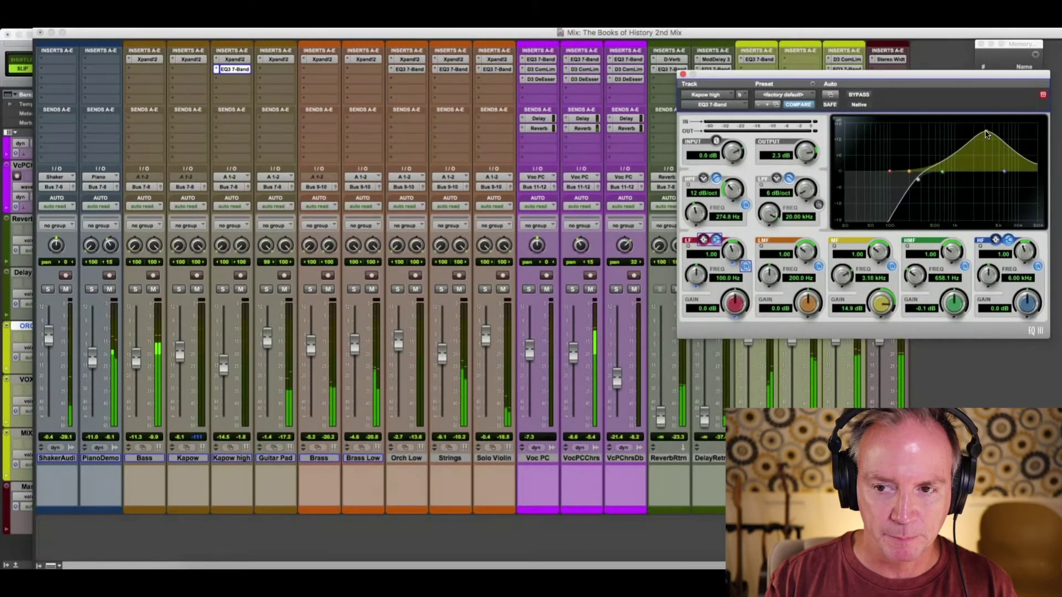
drag(993, 134, 957, 131)
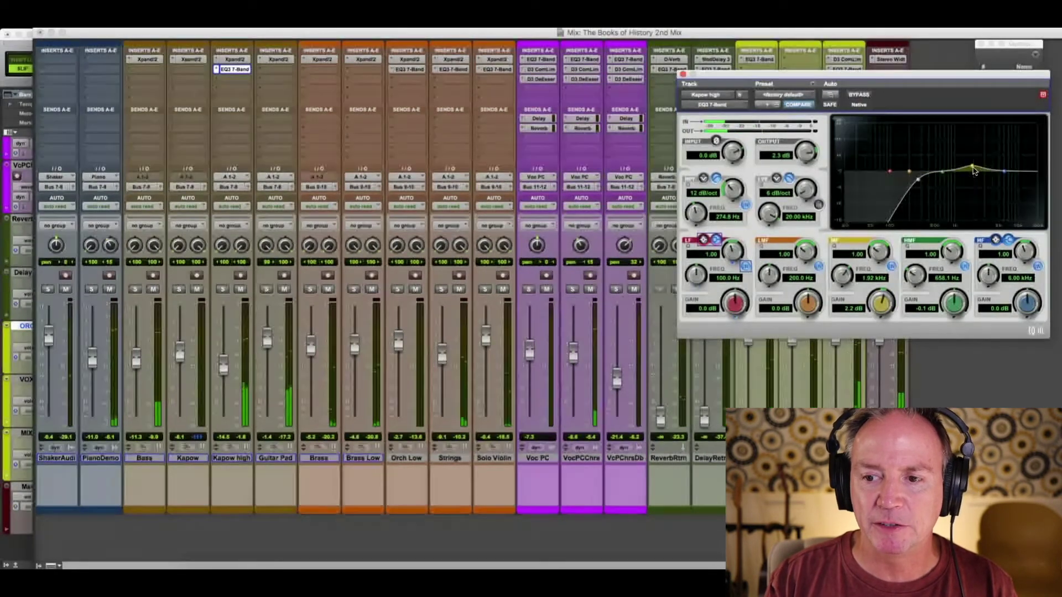
drag(974, 170, 974, 172)
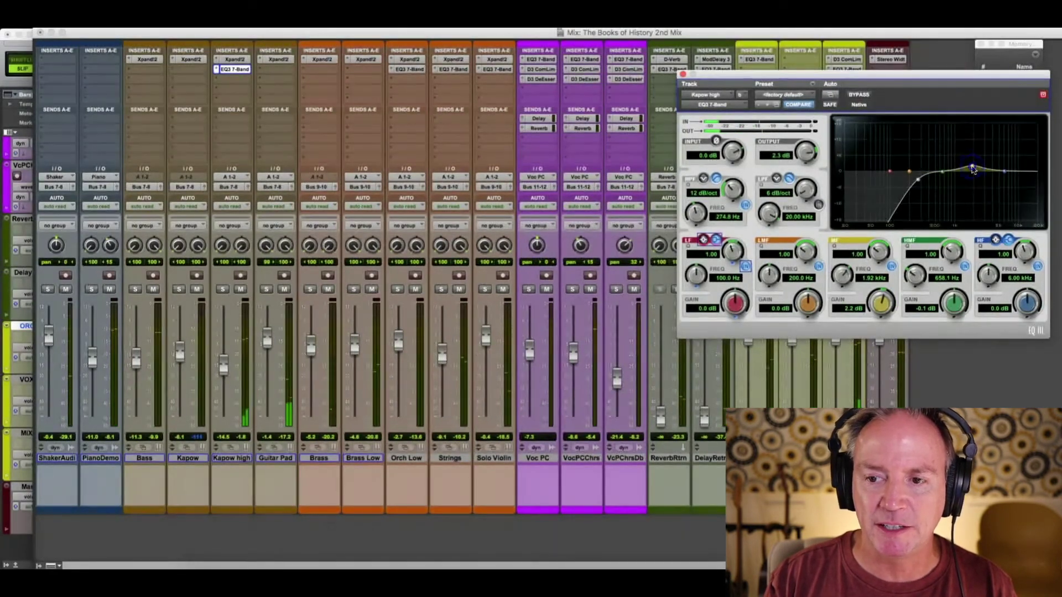
Step: Sweep the Guitar Pad EQ's high-pass filter with the track soloed, settle it at 258.9 Hz, and unsolo the track
click(267, 290)
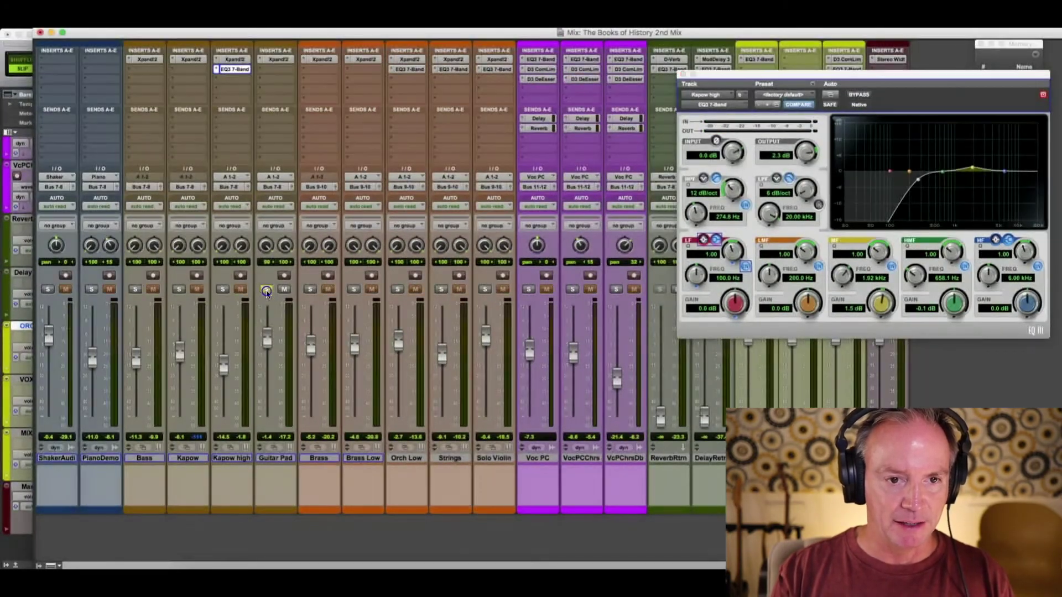
click(683, 73)
click(278, 69)
drag(859, 77, 787, 74)
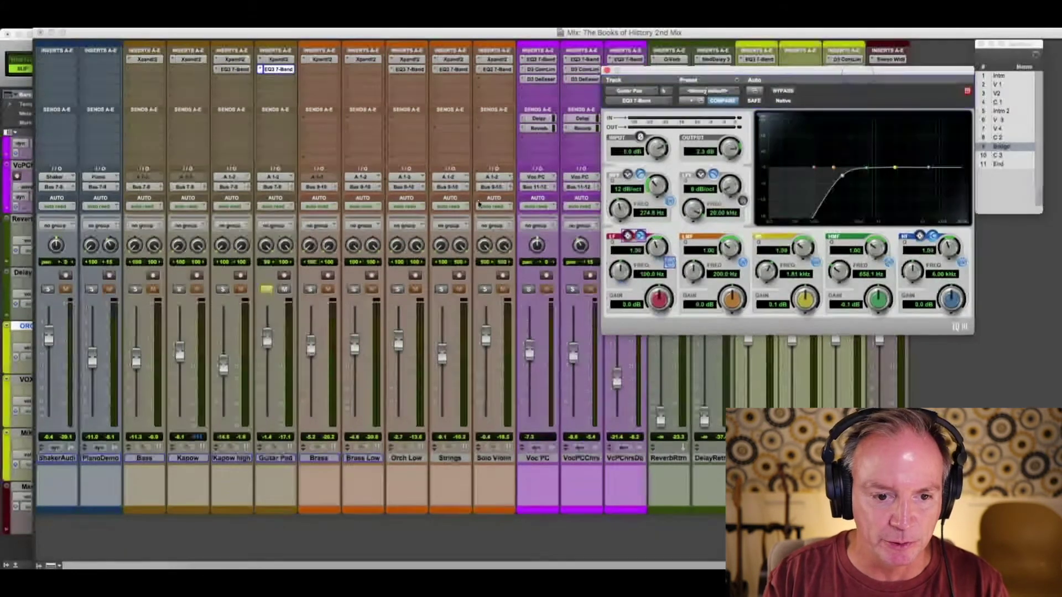
key(space)
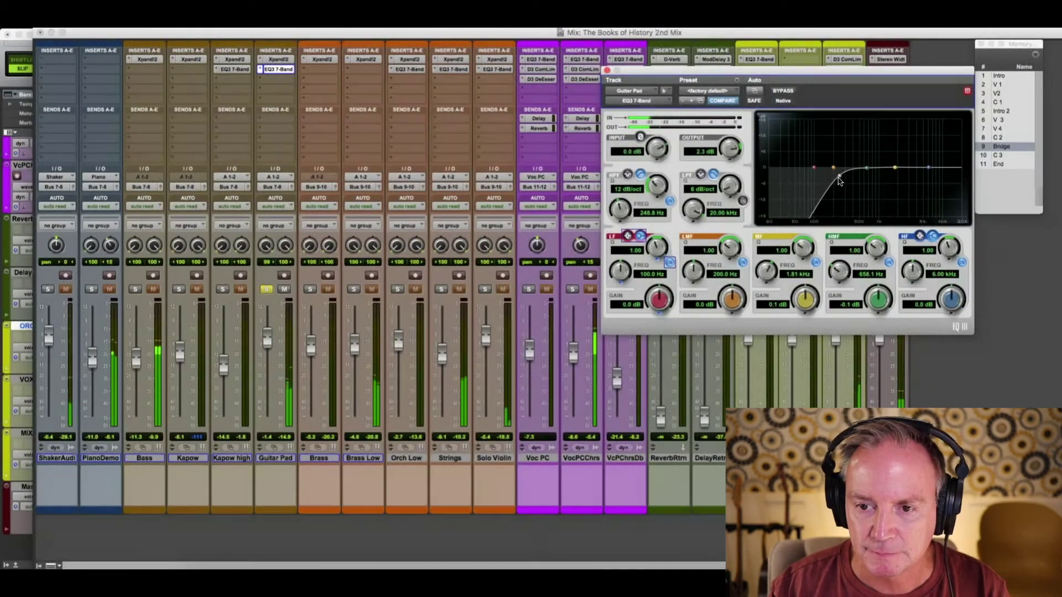
drag(841, 175, 842, 177)
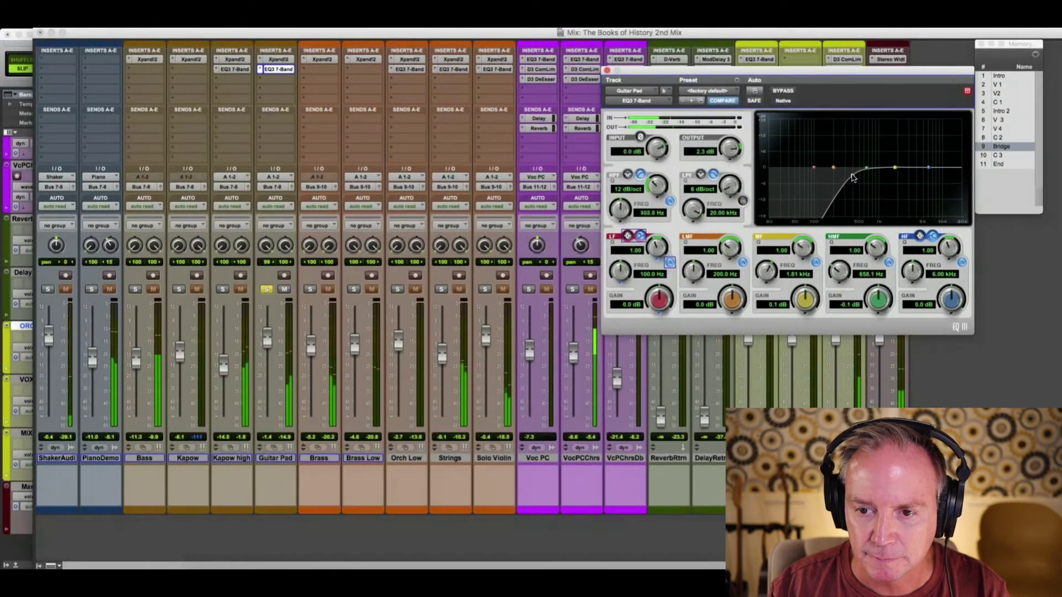
drag(823, 182, 847, 178)
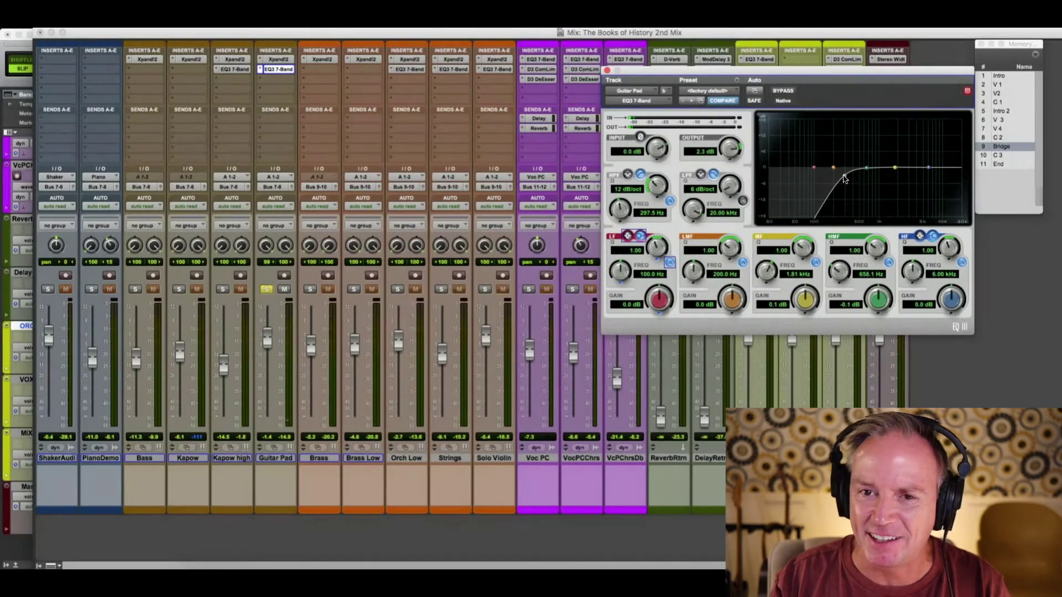
drag(845, 179, 865, 189)
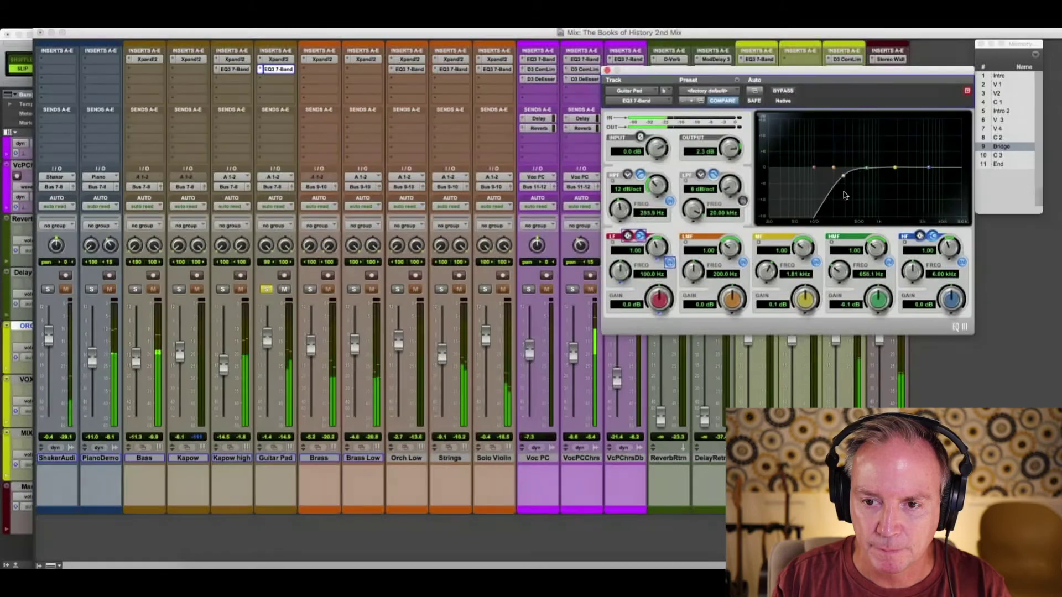
mouse_move(840, 197)
mouse_down()
mouse_move(824, 200)
mouse_move(841, 201)
mouse_up()
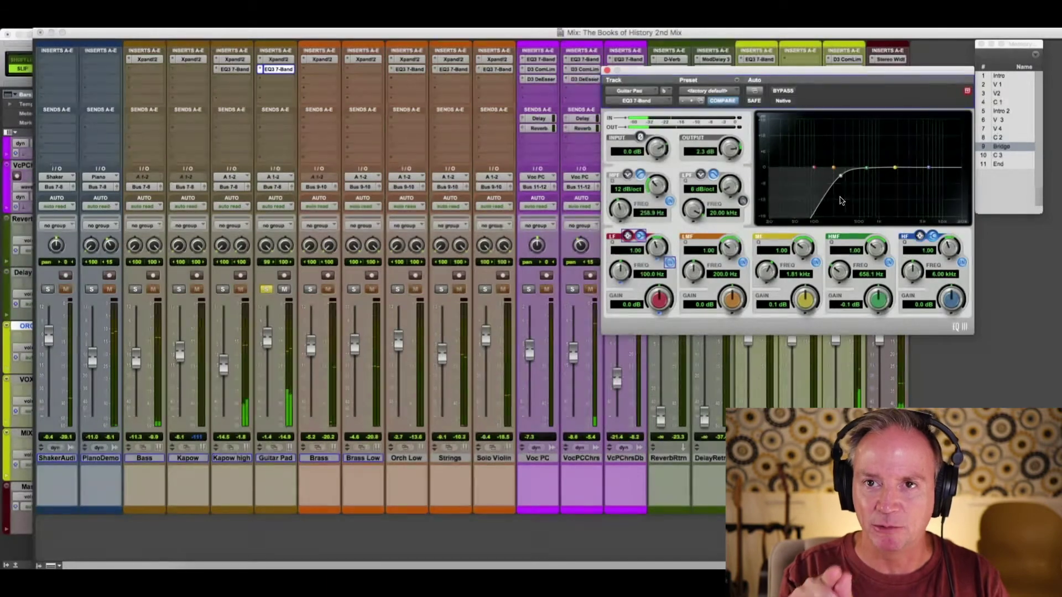
click(266, 291)
Step: Sweep boosts through the Guitar Pad EQ's mid and high-frequency bands, then pull them back to 0.1 dB and 0.3 dB
drag(895, 167, 874, 131)
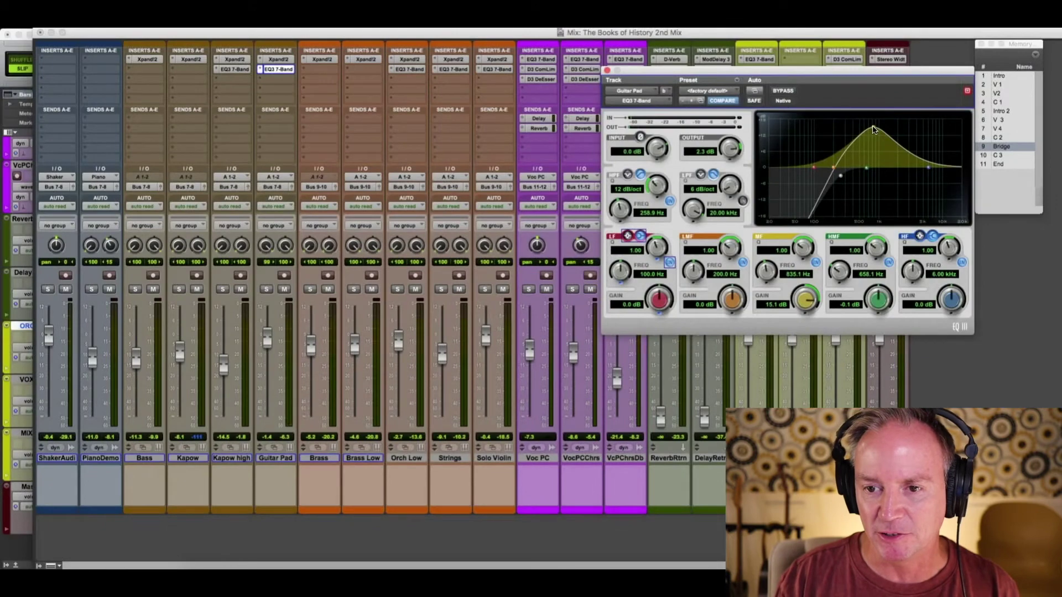
drag(873, 130, 872, 165)
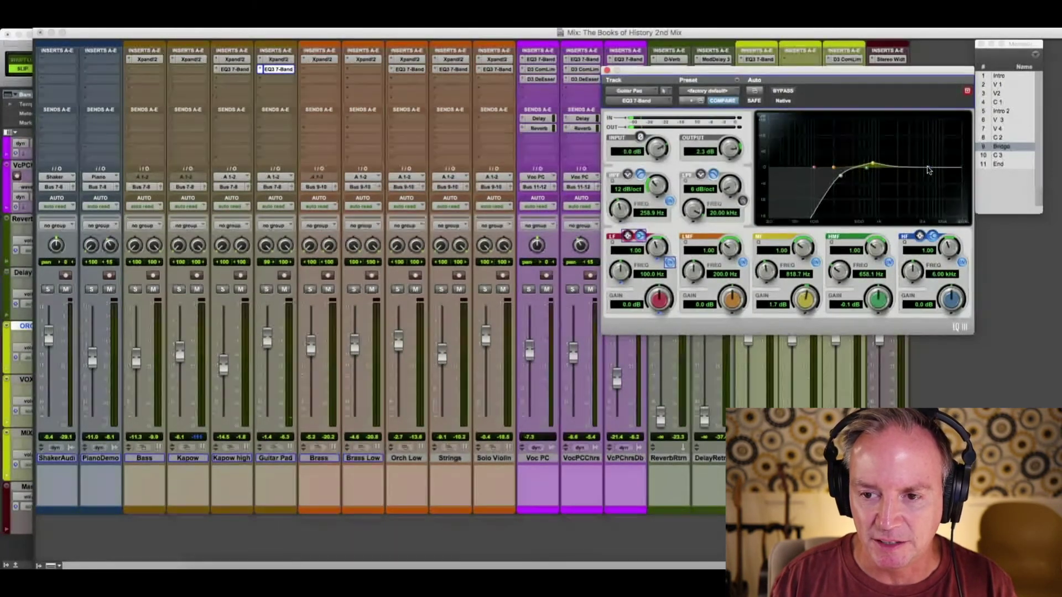
drag(929, 169, 905, 140)
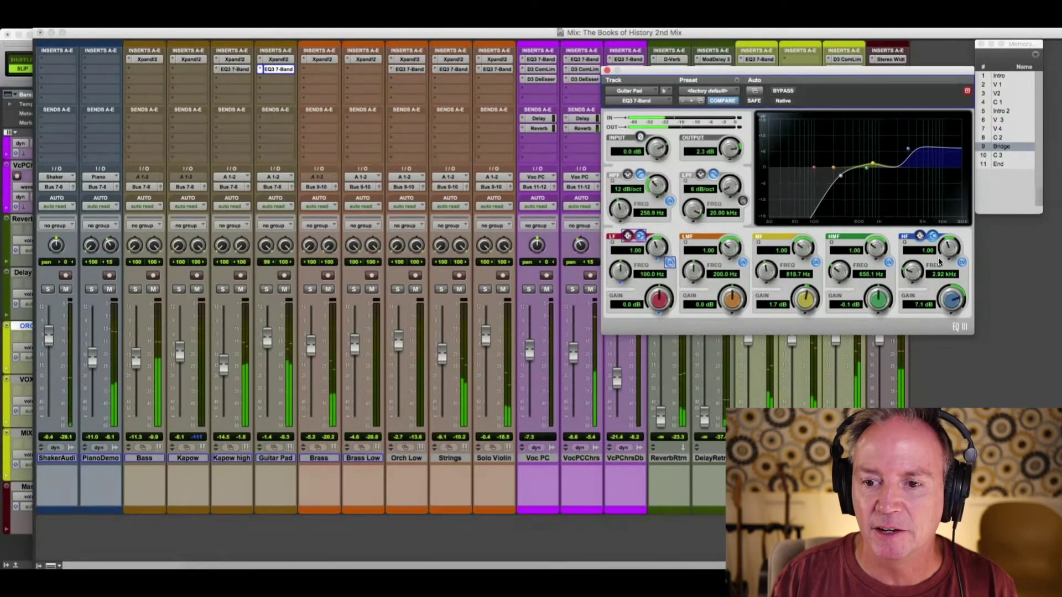
drag(908, 148, 896, 163)
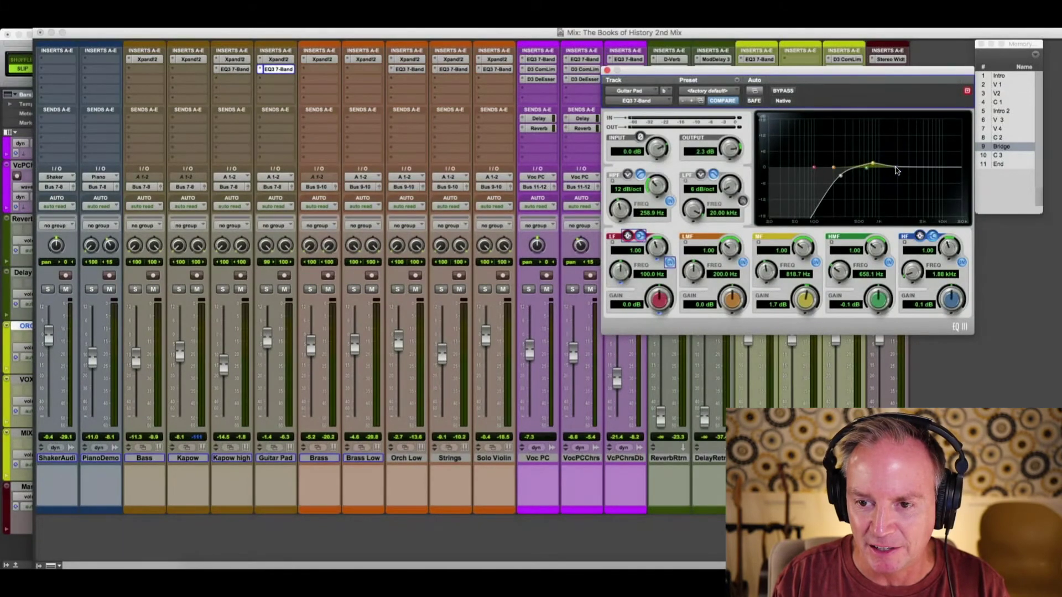
drag(874, 167, 874, 170)
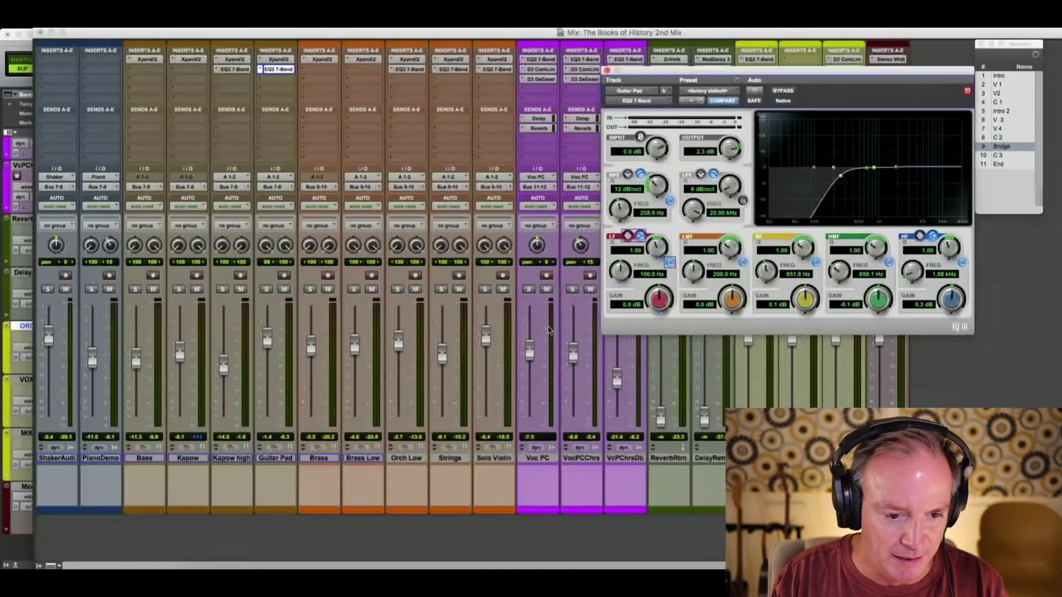
Step: Raise the Guitar Pad fader to -0.1 dB during playback and close its EQ window
key(space)
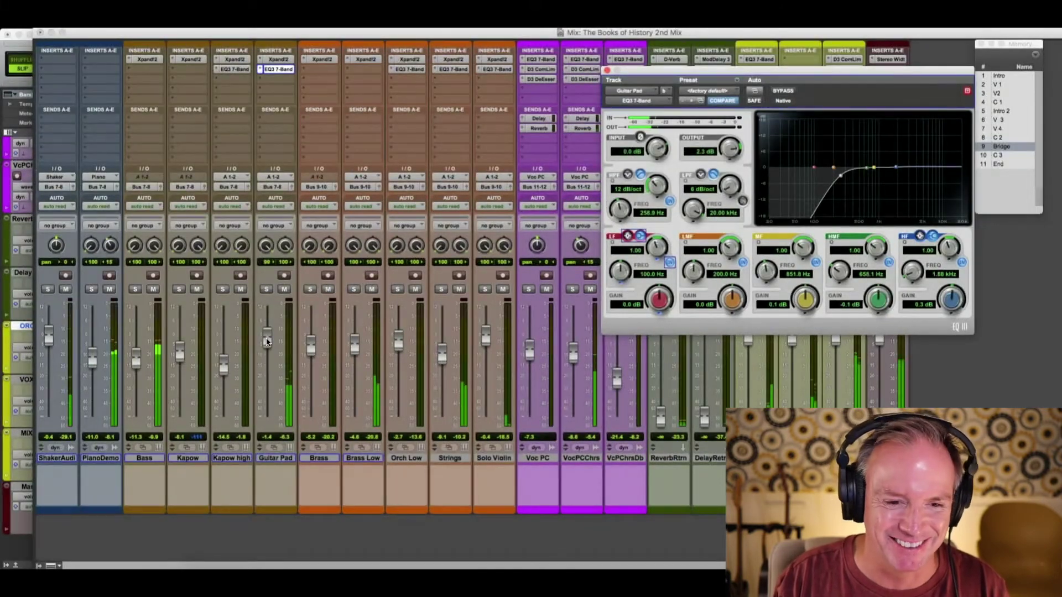
click(266, 341)
drag(266, 341, 267, 338)
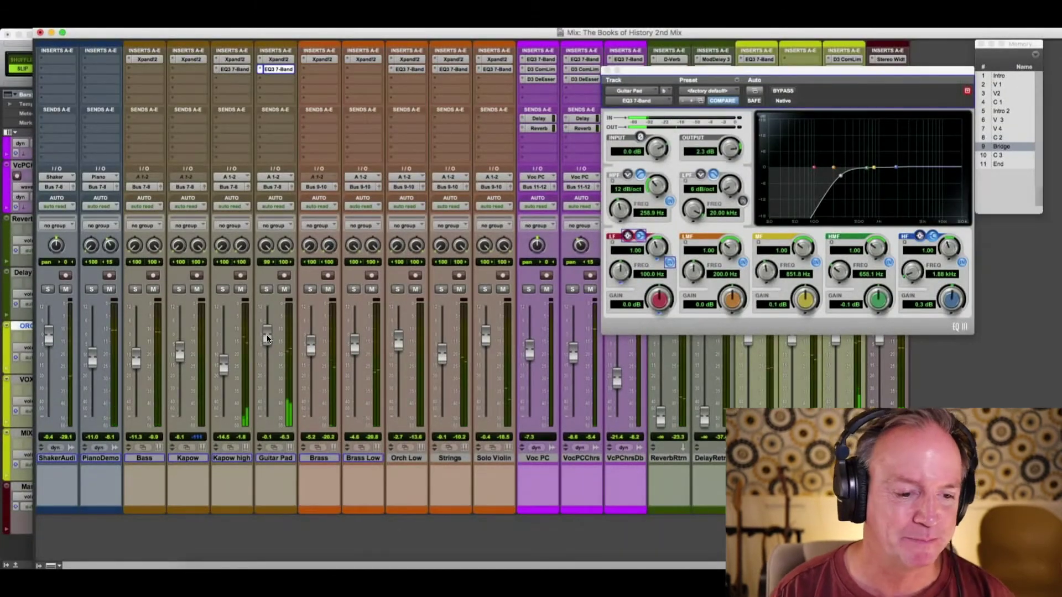
click(607, 71)
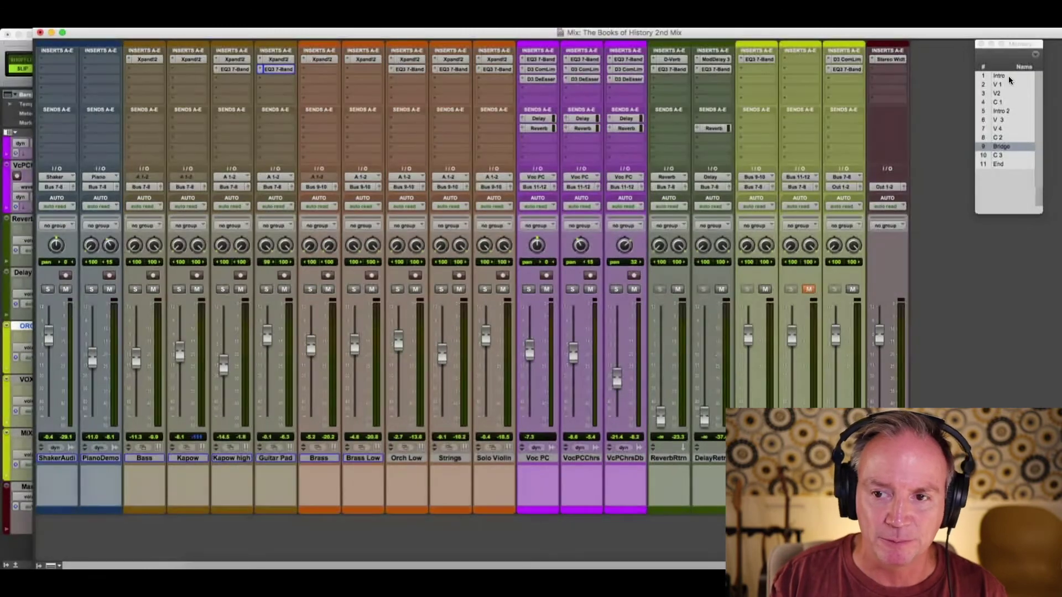
Step: From the Intro marker, set the soloed Kapow track's EQ high-pass to 56.1 Hz and mid band to 2.80 kHz, then unsolo it
click(1007, 75)
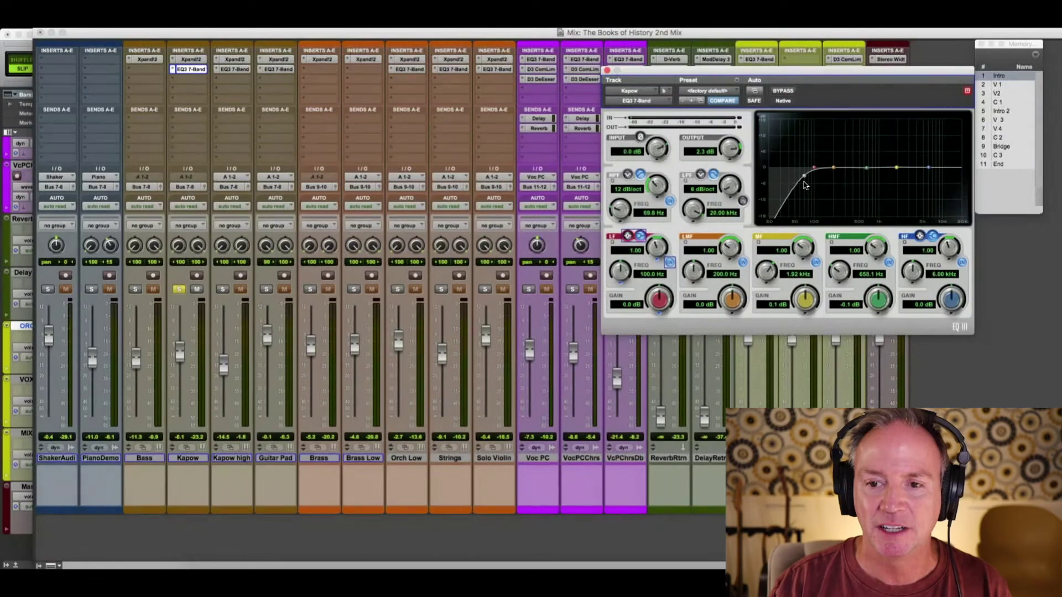
mouse_move(804, 181)
mouse_down()
mouse_move(837, 181)
mouse_move(797, 189)
mouse_up()
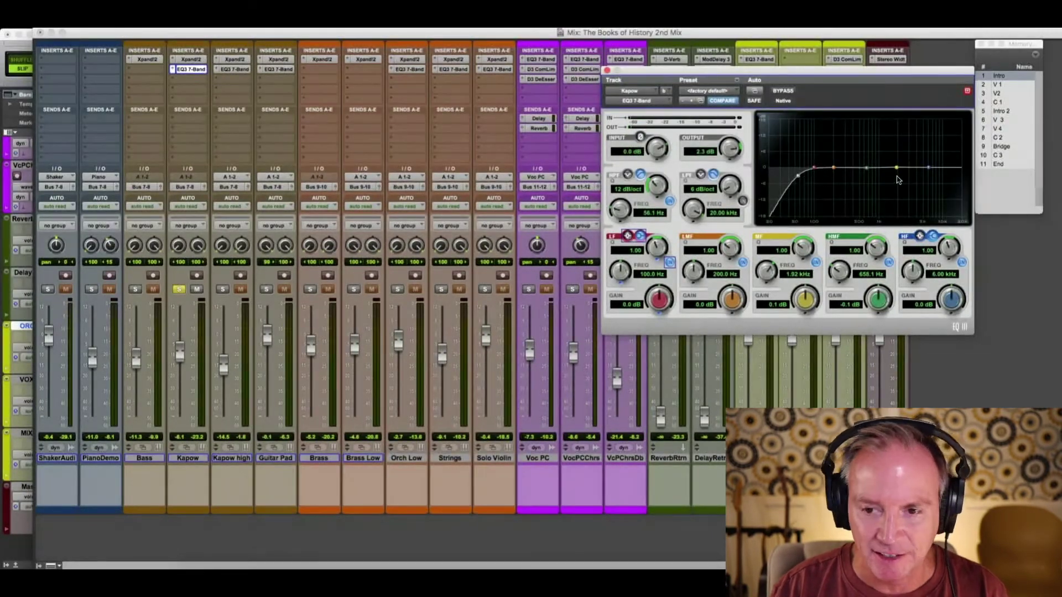
drag(896, 168, 907, 167)
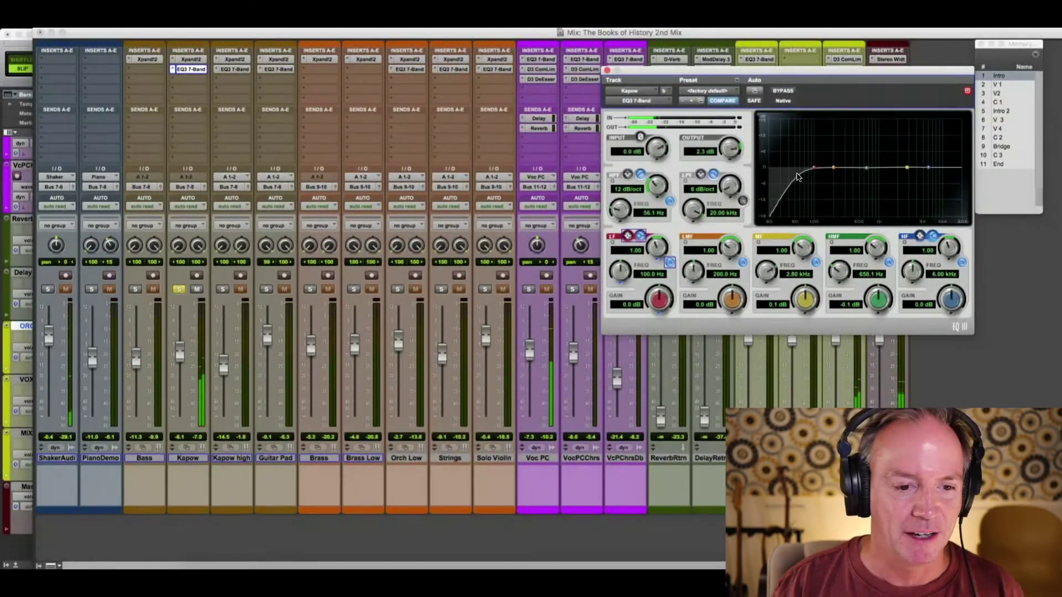
click(180, 290)
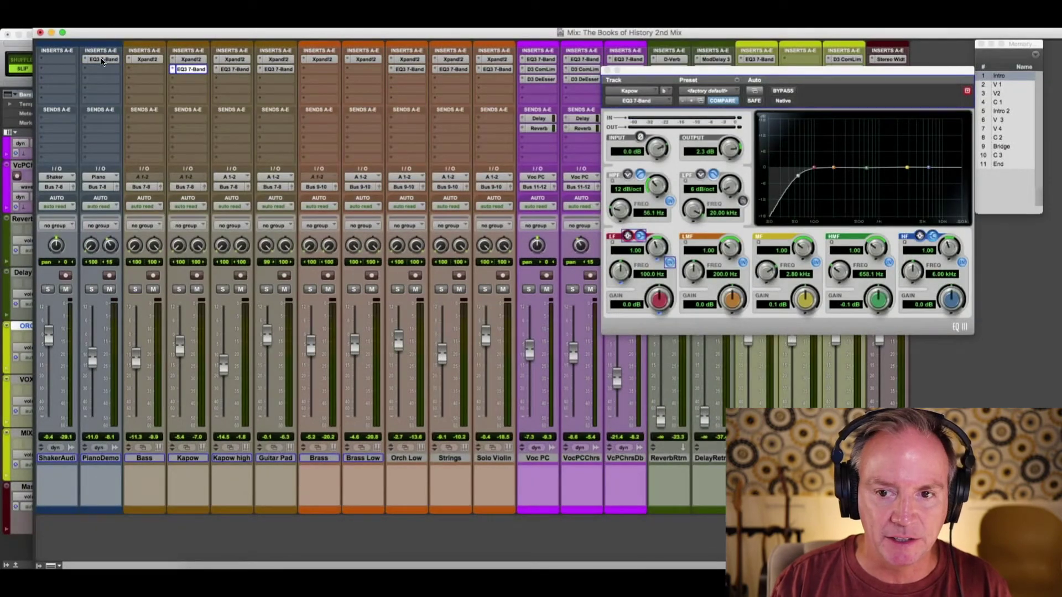
Step: From the Bridge marker, set the Piano Demo EQ's high-pass filter to 110.3 Hz and cut its low-mid band by 3.0 dB at 253.8 Hz
click(101, 61)
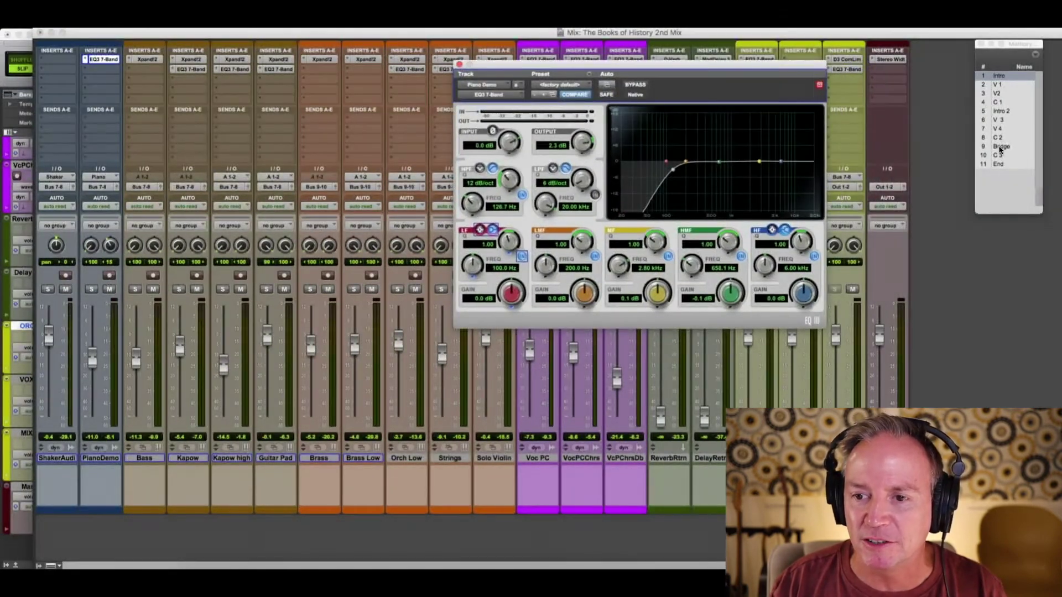
click(1000, 147)
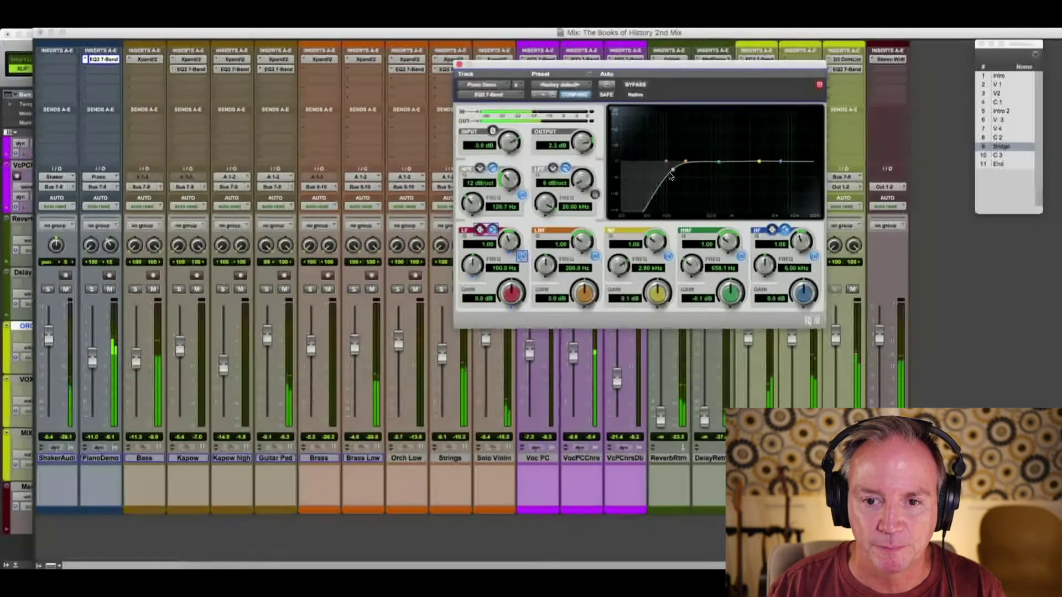
mouse_move(674, 172)
mouse_down()
mouse_move(708, 180)
mouse_move(642, 184)
mouse_move(692, 189)
mouse_move(651, 178)
mouse_move(682, 179)
mouse_move(664, 180)
mouse_move(689, 163)
mouse_move(690, 146)
mouse_move(694, 177)
mouse_up()
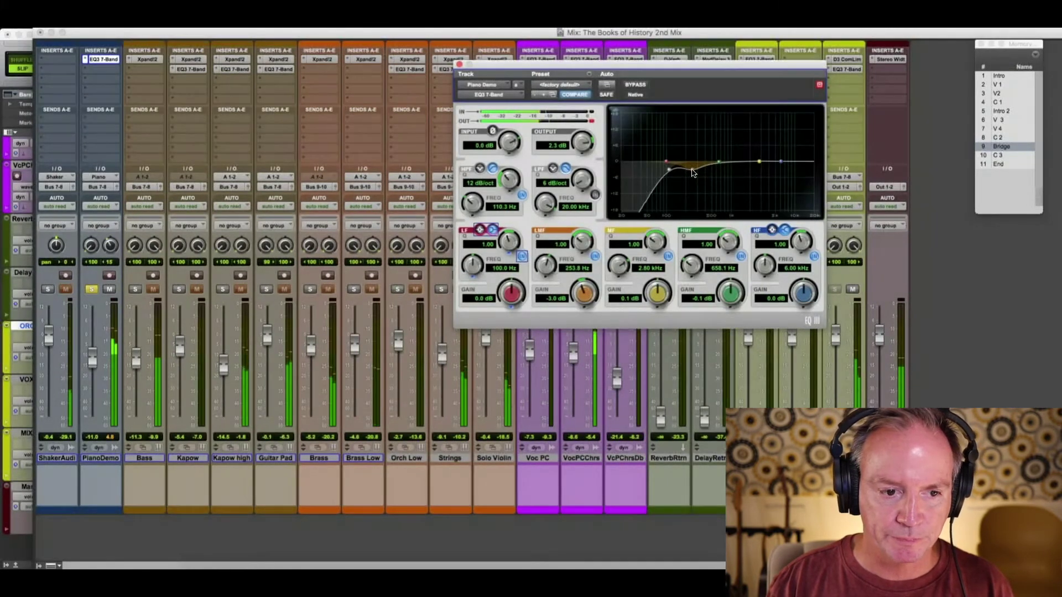
Step: Unsolo the piano, settle its EQ's mid band at a 1.7 dB boost near 3.70 kHz, and close the plug-in window
mouse_move(759, 162)
mouse_down()
mouse_move(766, 132)
mouse_move(767, 163)
mouse_up()
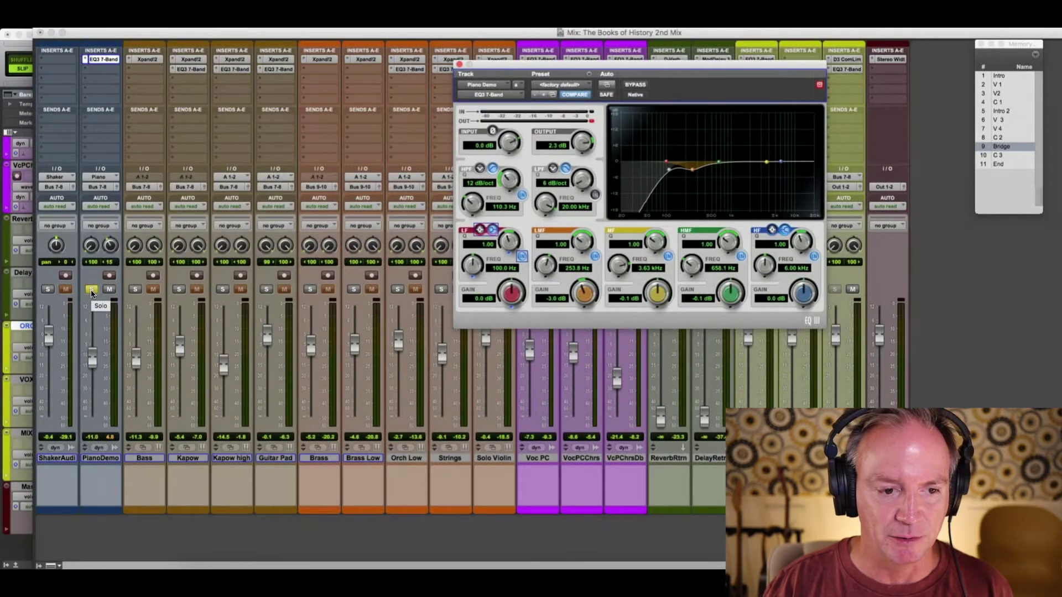
click(91, 290)
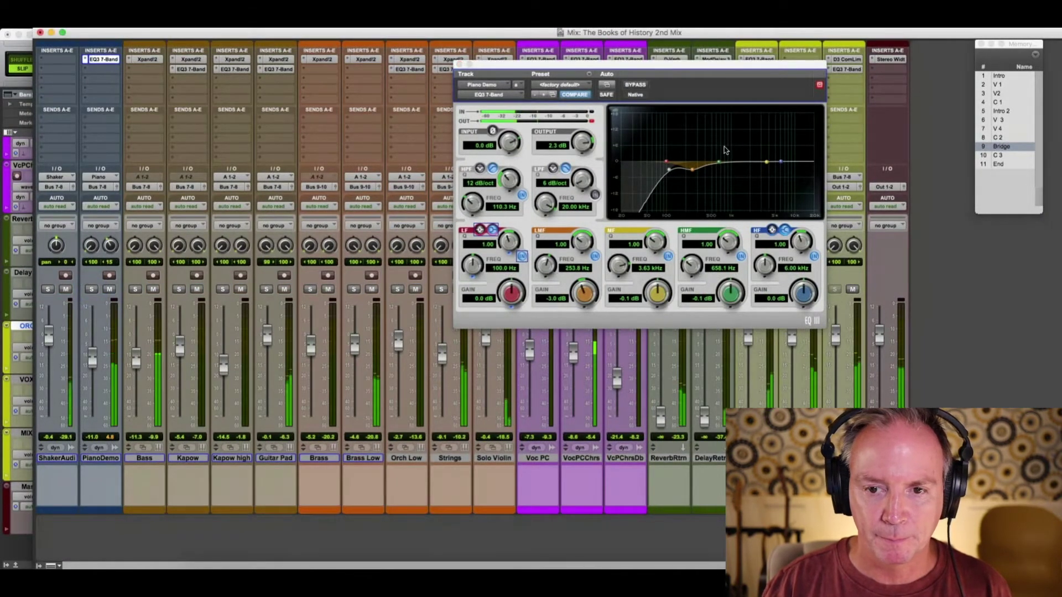
click(765, 164)
drag(769, 146, 767, 161)
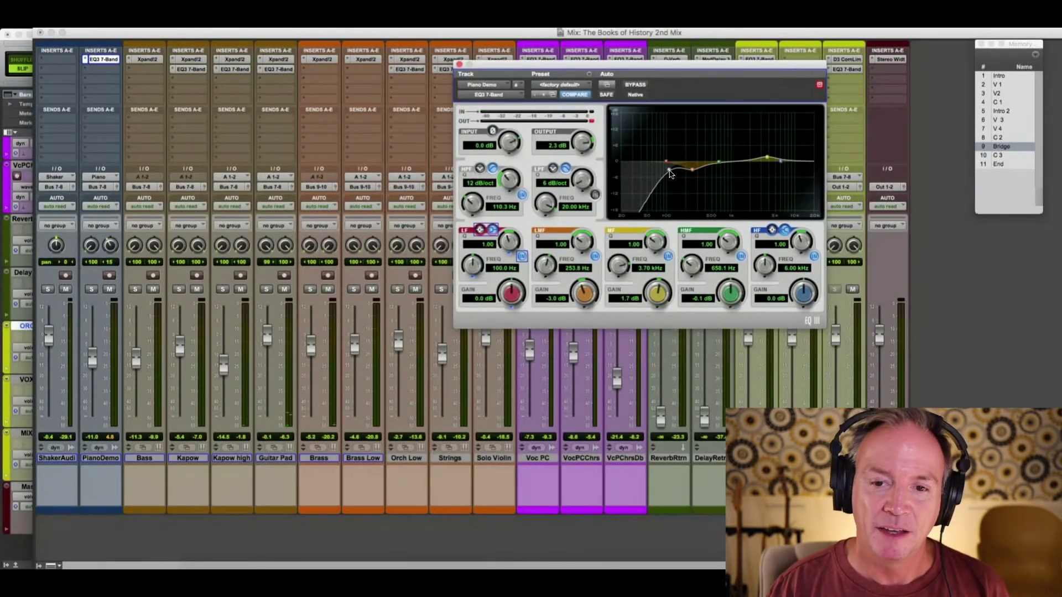
click(459, 65)
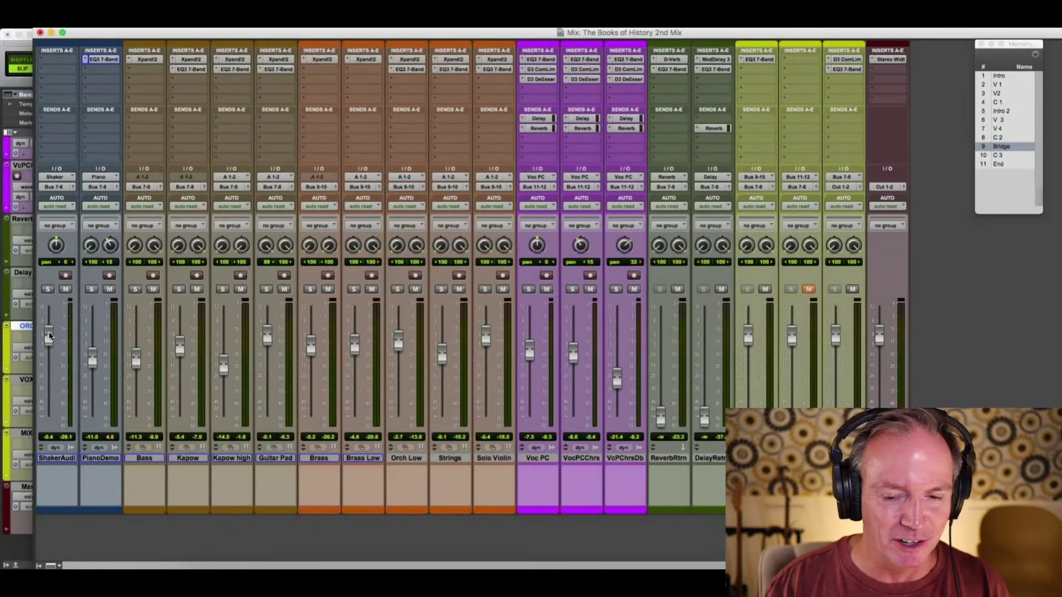
Step: Play the Bridge and lower the shaker track's fader to -5.7 dB
key(space)
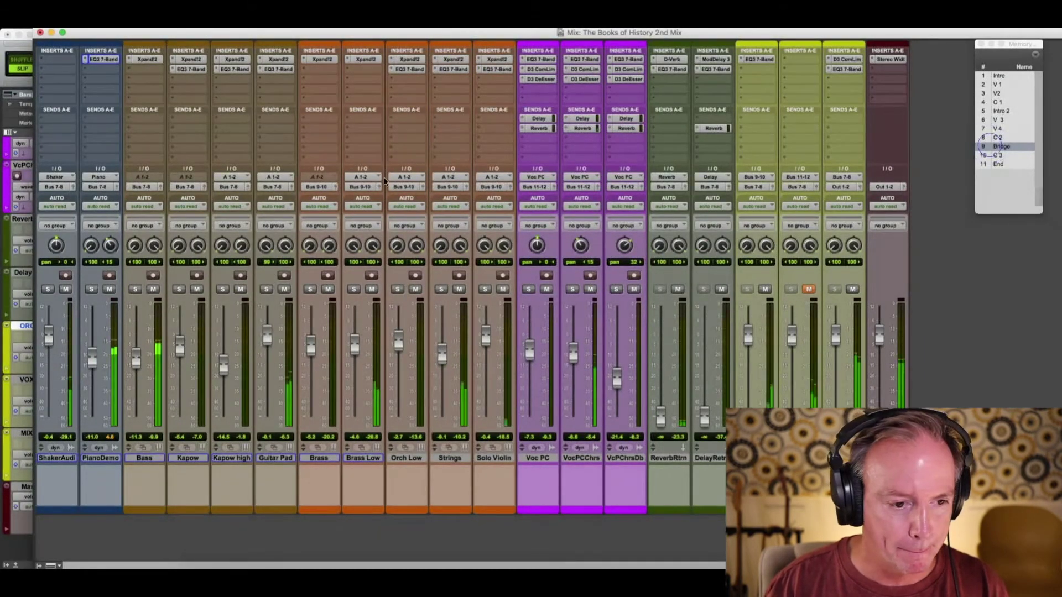
drag(51, 331, 49, 349)
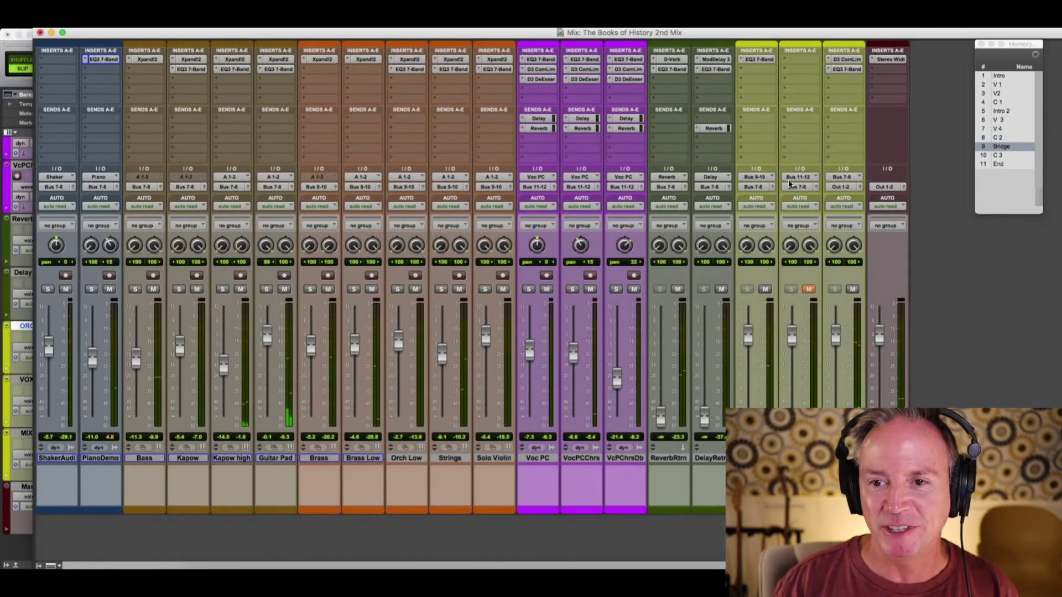
Step: Open the AIR Stereo Width plug-in on the master track, bypass it for comparison, and move its window clear of the inserts
click(883, 59)
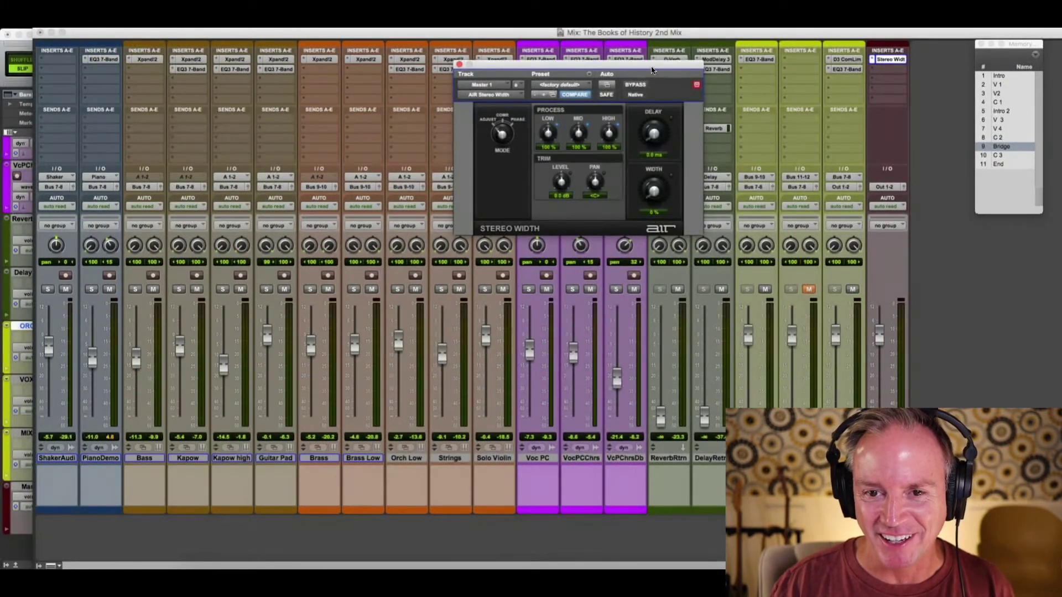
drag(652, 66, 714, 64)
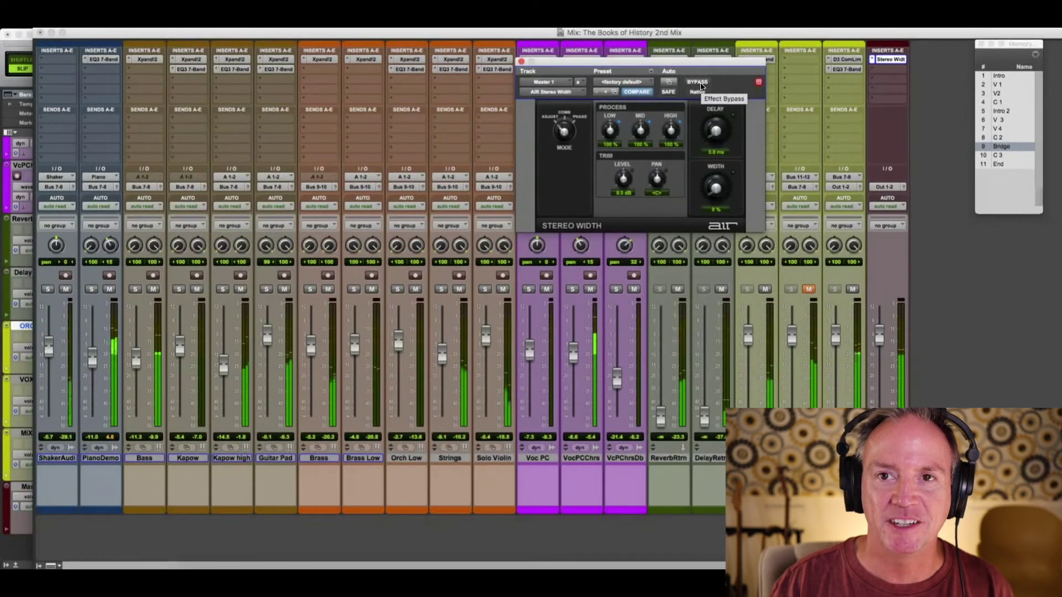
click(698, 82)
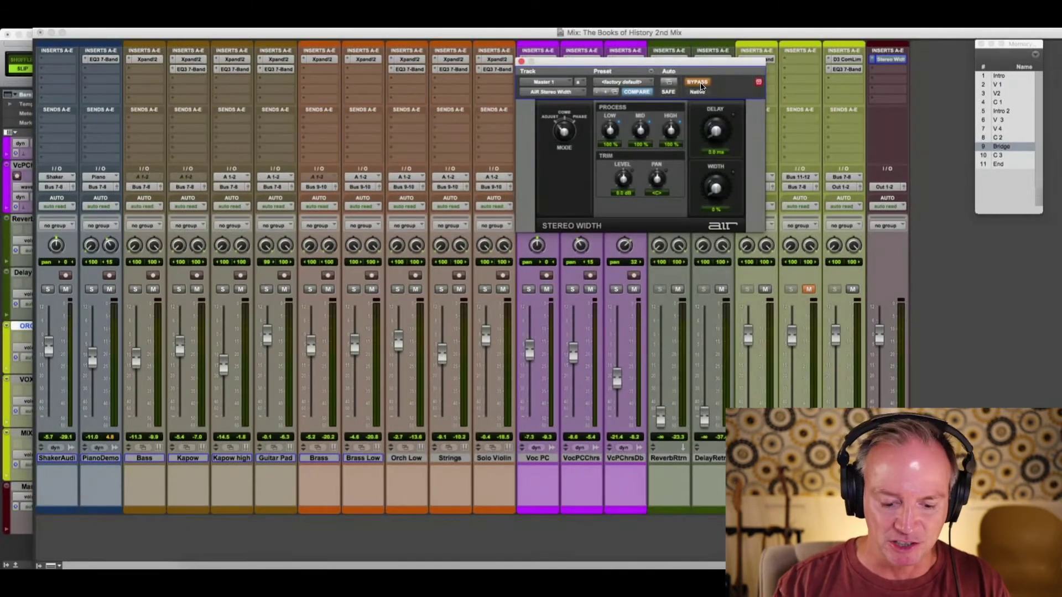
drag(694, 62, 432, 106)
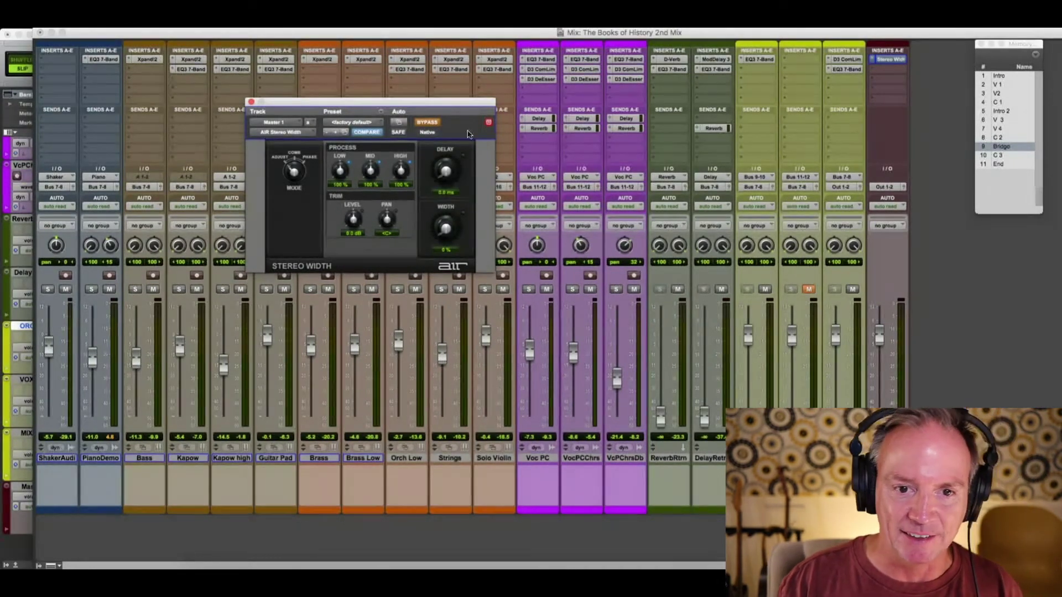
Step: Boost the low-mid band of the VocPCChrs EQ by 2.6 dB at 196.1 Hz and close the plug-in window
click(584, 59)
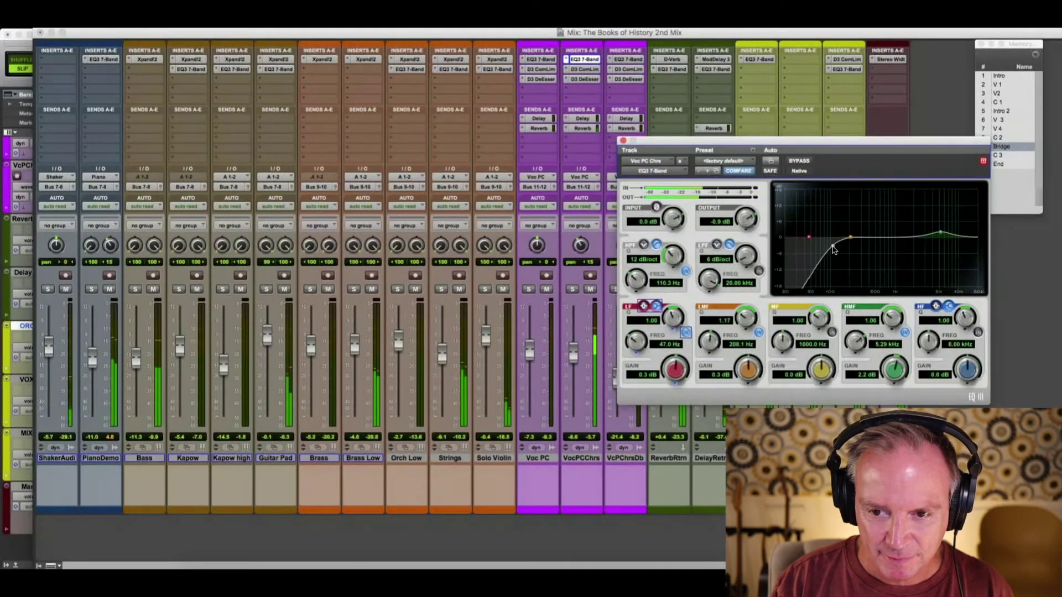
mouse_move(850, 237)
mouse_down()
mouse_move(875, 218)
mouse_move(813, 201)
mouse_move(850, 194)
mouse_move(850, 235)
mouse_up()
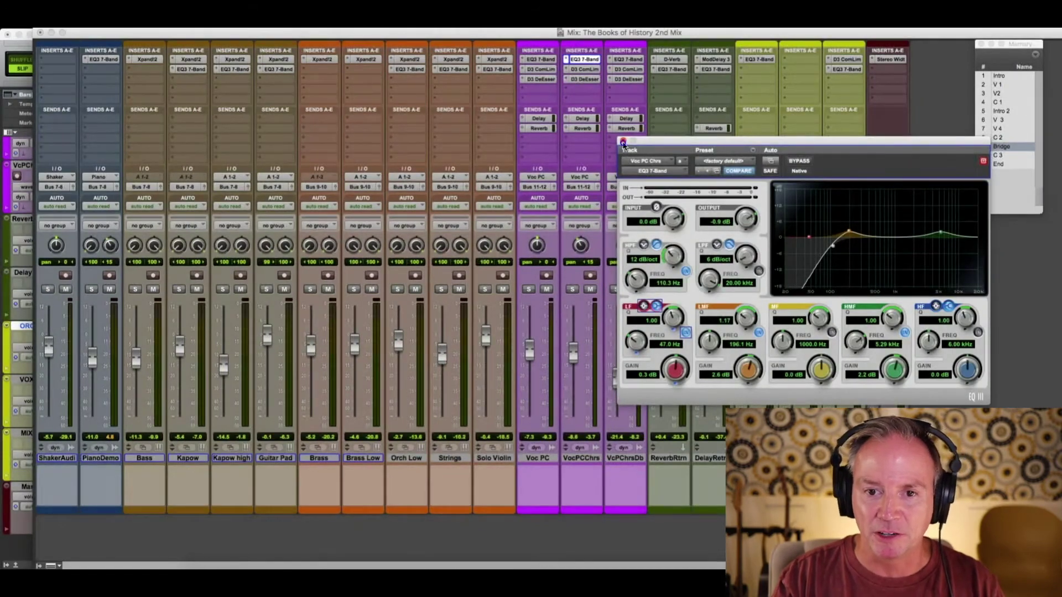
click(622, 141)
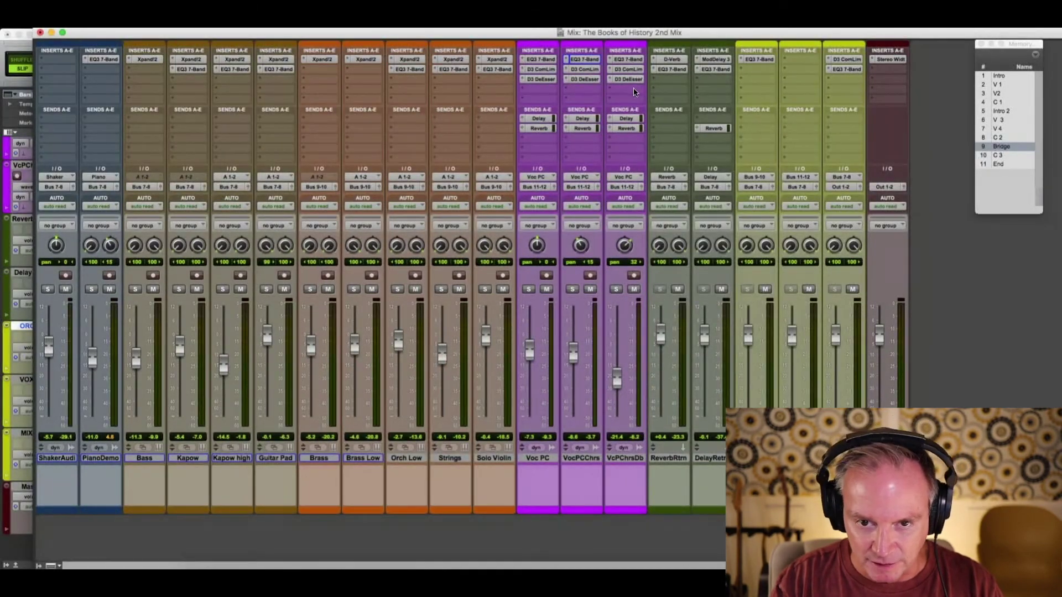
Step: In the VcPChrsDb track's EQ, enable a 12 dB/oct low-pass filter at 3.85 kHz and raise the high-pass filter to 269.4 Hz
click(627, 59)
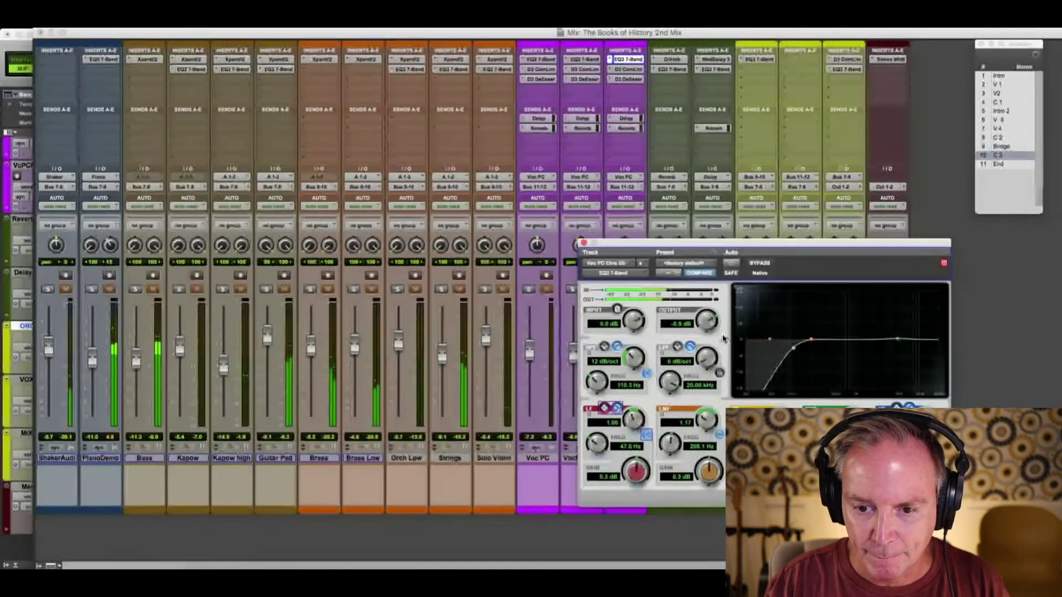
click(719, 373)
drag(706, 358, 707, 352)
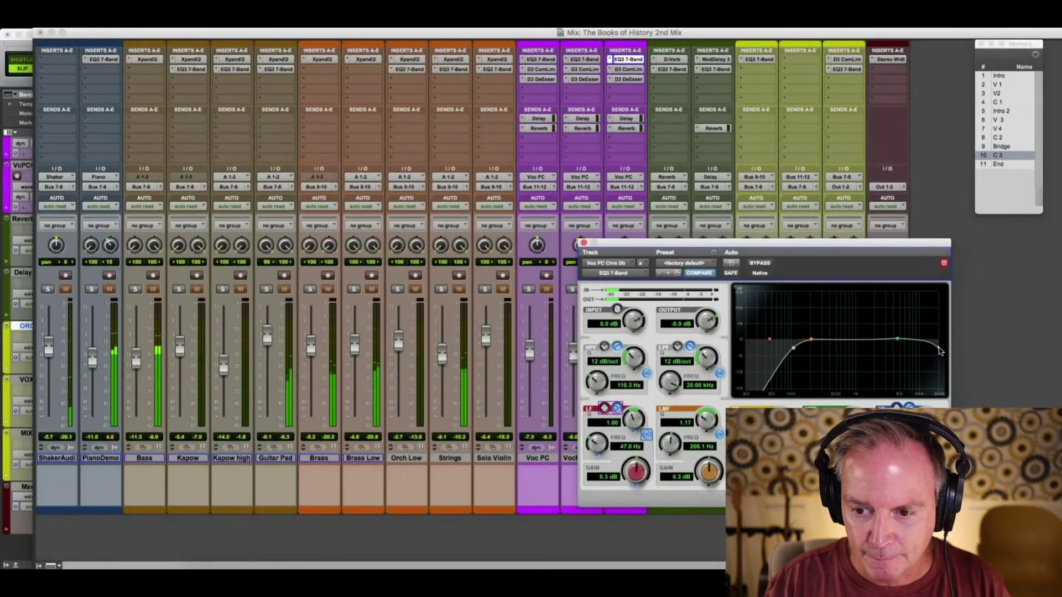
drag(938, 351, 894, 355)
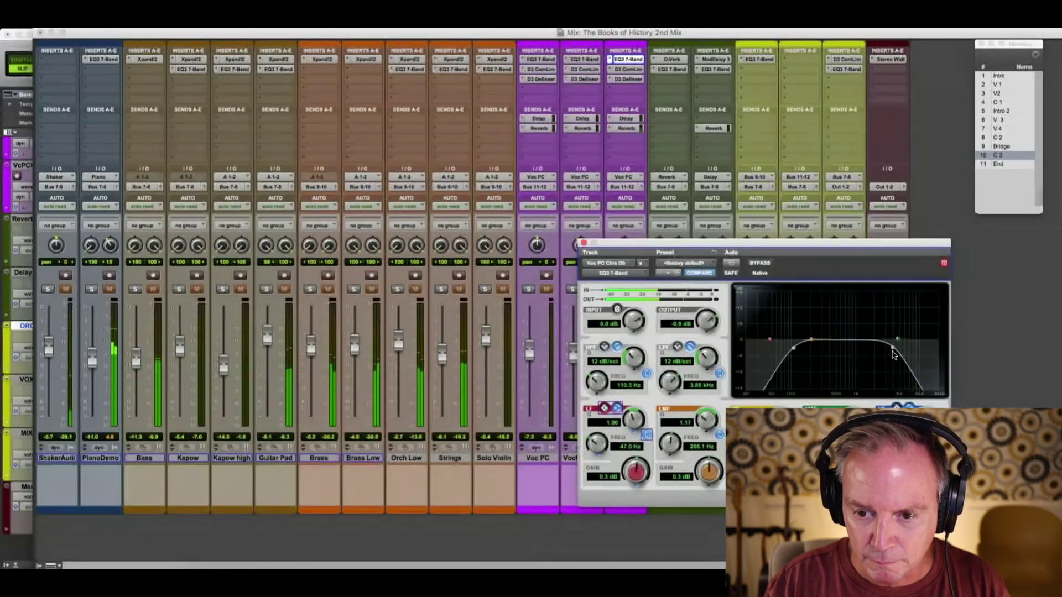
drag(793, 348, 819, 367)
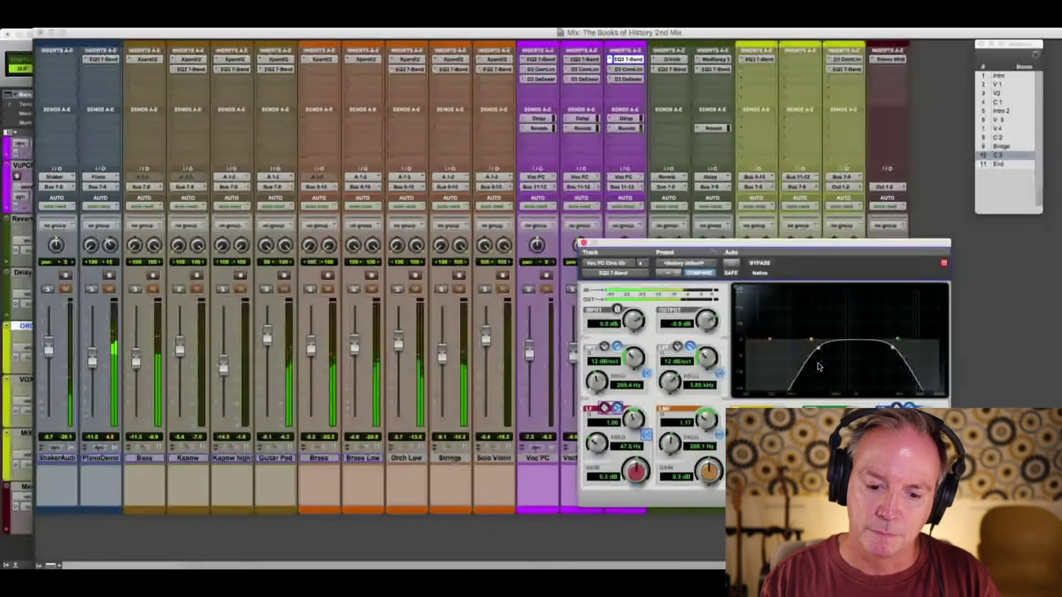
Step: Move the EQ window clear of the faders and lower the VcPChrsDb track's fader to -26.4 dB
drag(692, 242, 837, 143)
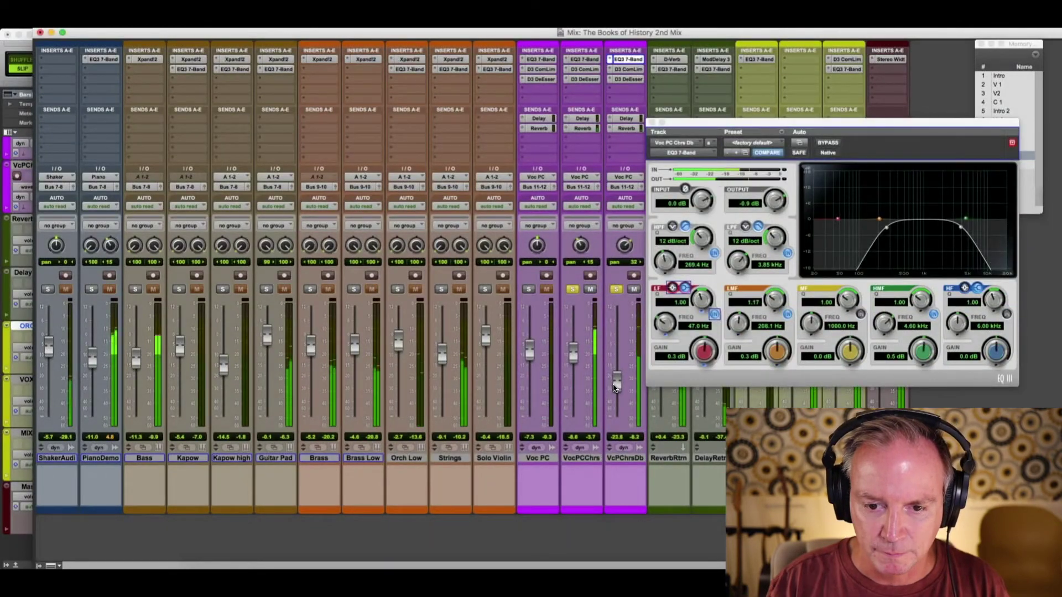
drag(614, 387, 614, 390)
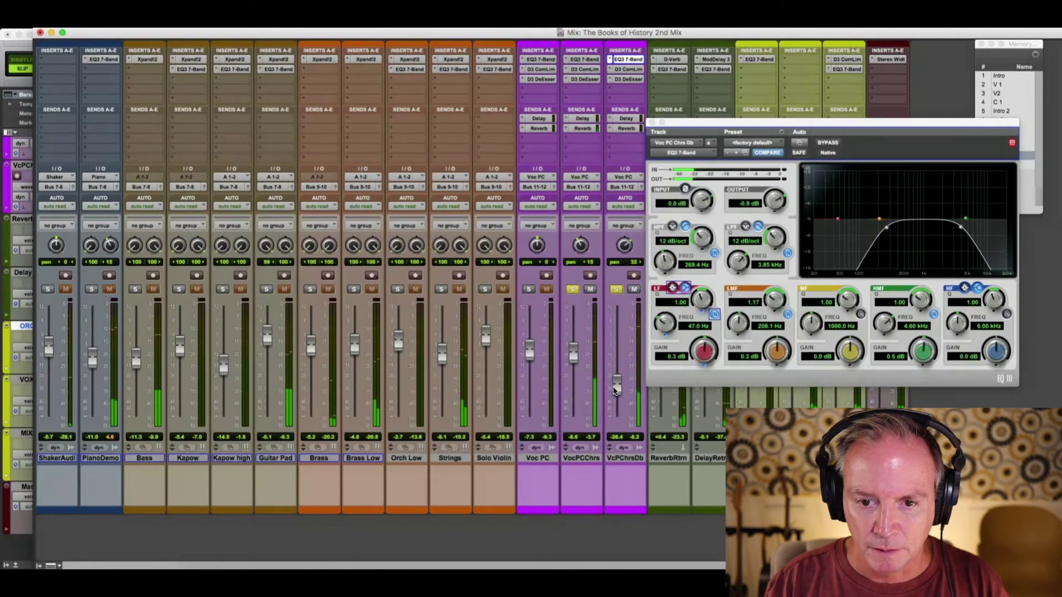
Step: Bypass the AIR Stereo Width plug-in on the master track, and raise the VcPChrsDb fader to -19.0 dB
click(891, 59)
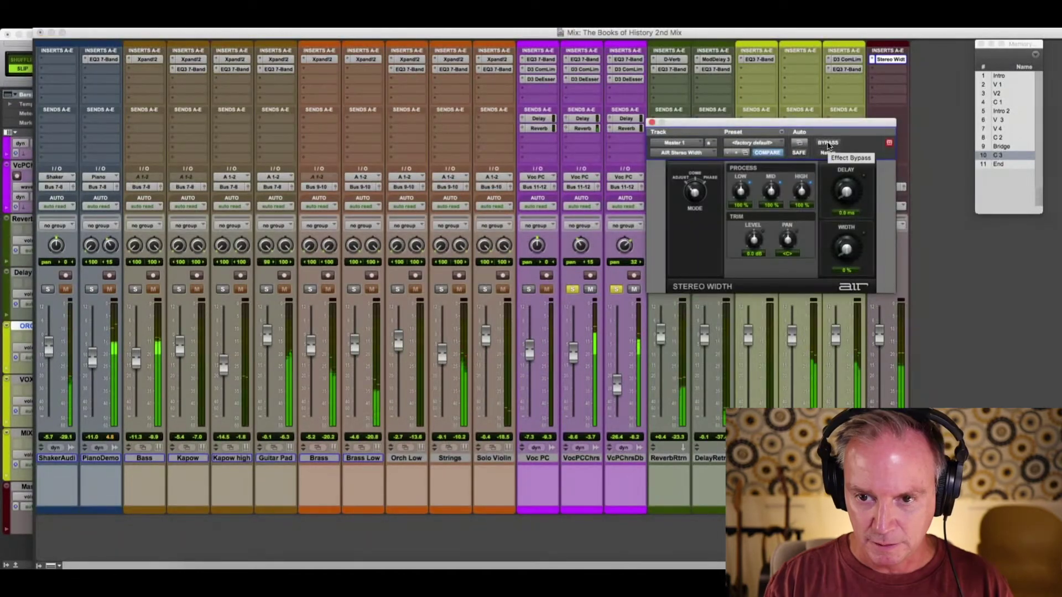
click(828, 142)
drag(771, 123, 910, 104)
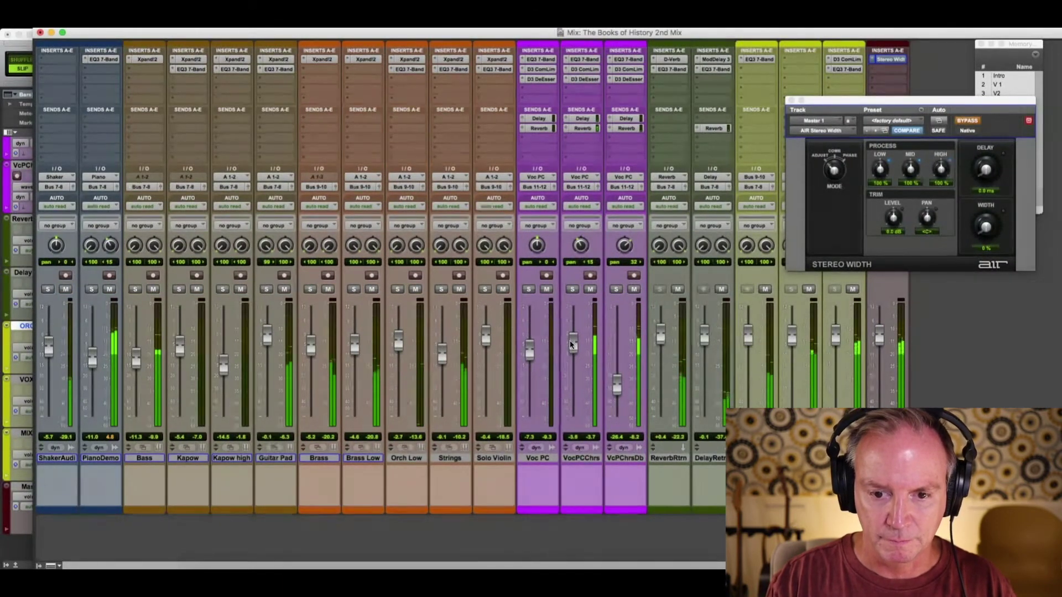
drag(616, 383, 617, 375)
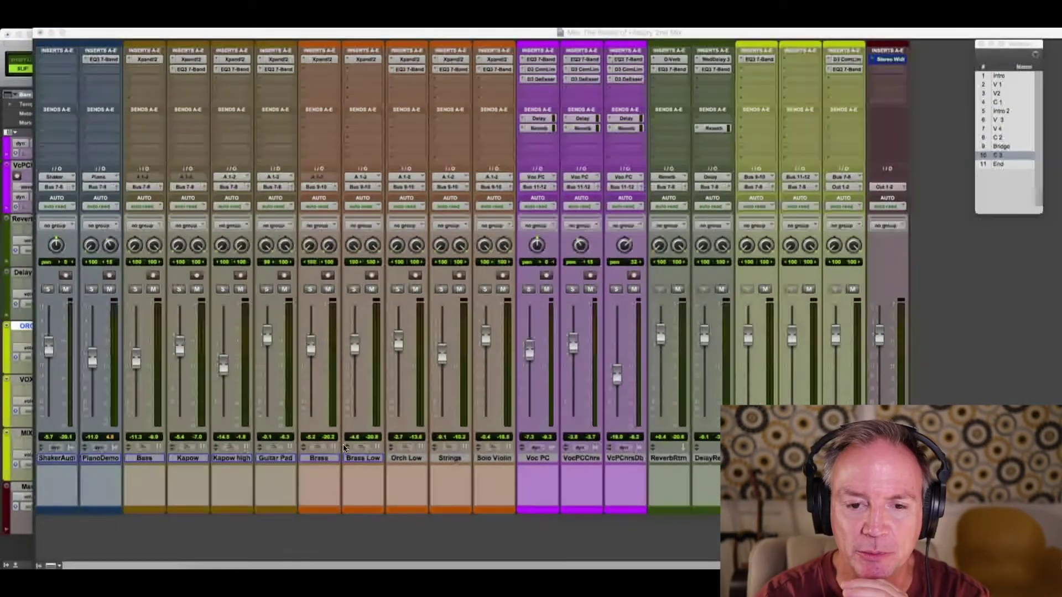
Step: Return to the Bridge marker and set the ORC BUS automation mode to touch
click(989, 146)
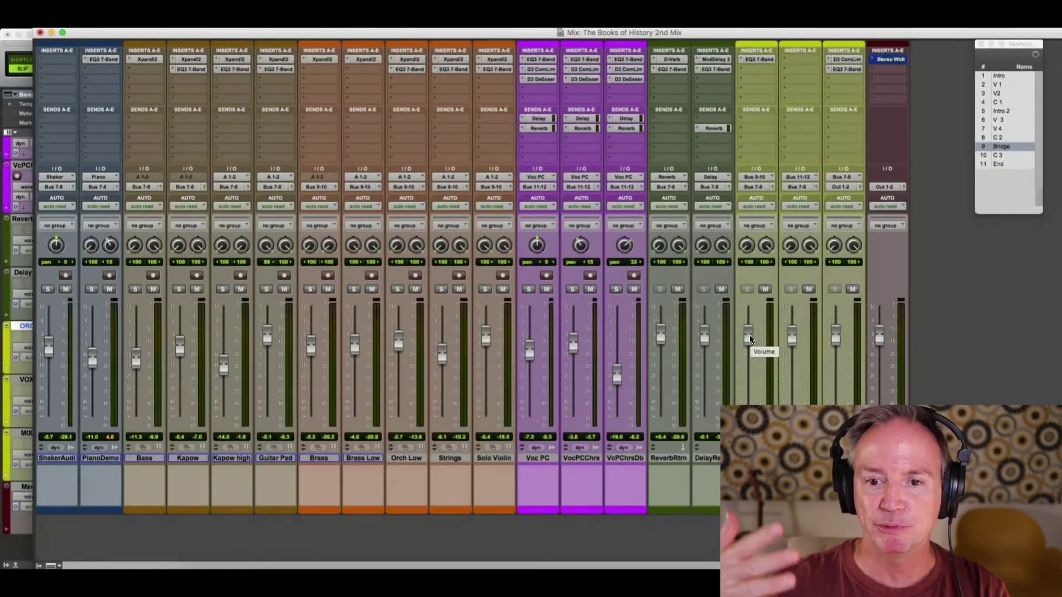
click(758, 206)
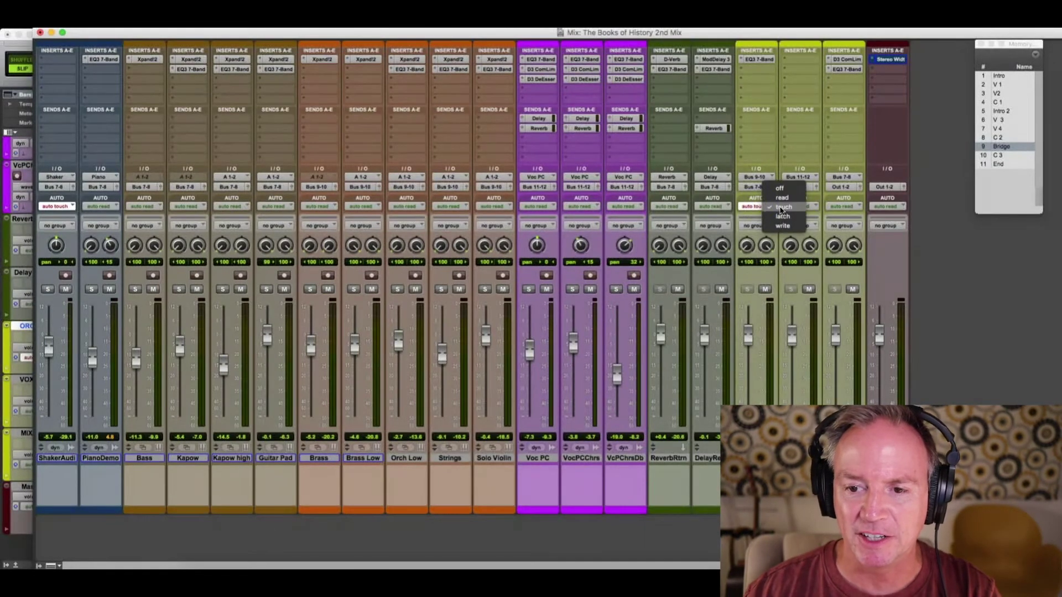
click(783, 208)
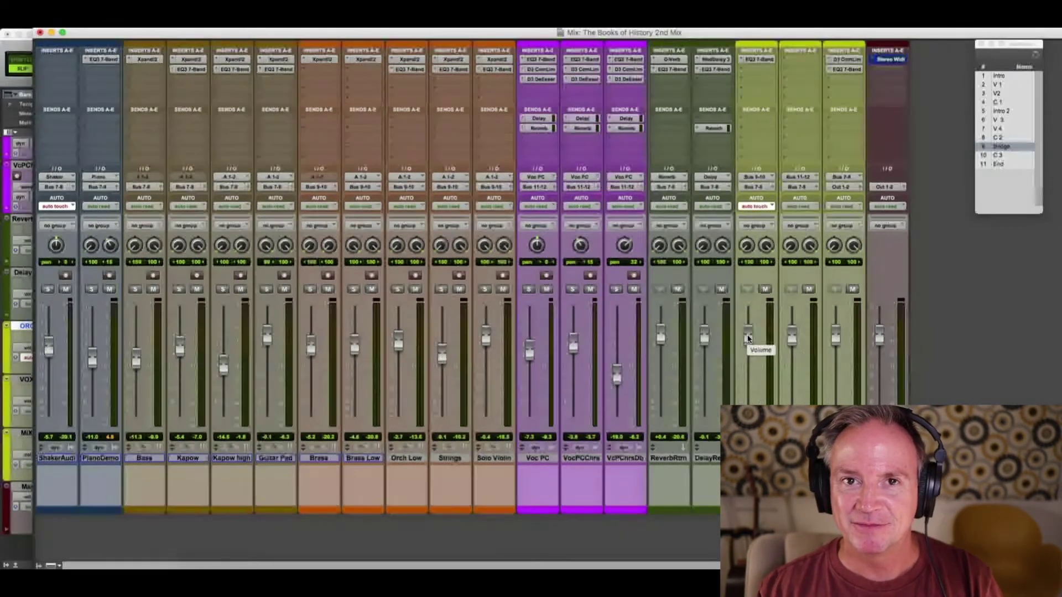
Step: Play from the Bridge and record ORC BUS volume automation, riding the fader gradually up and fading it out at the song's end
key(space)
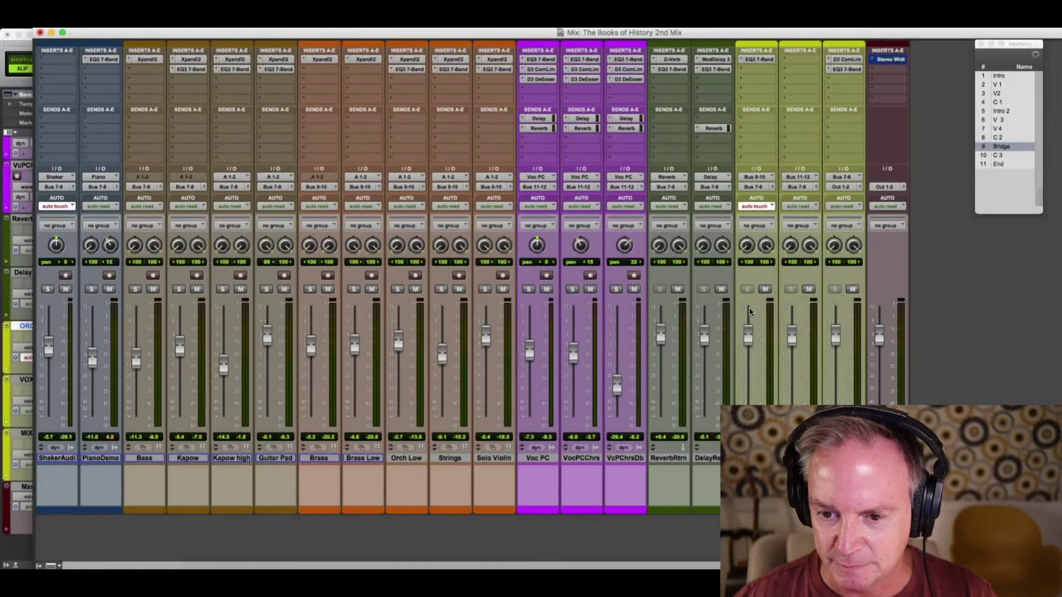
drag(748, 338, 744, 337)
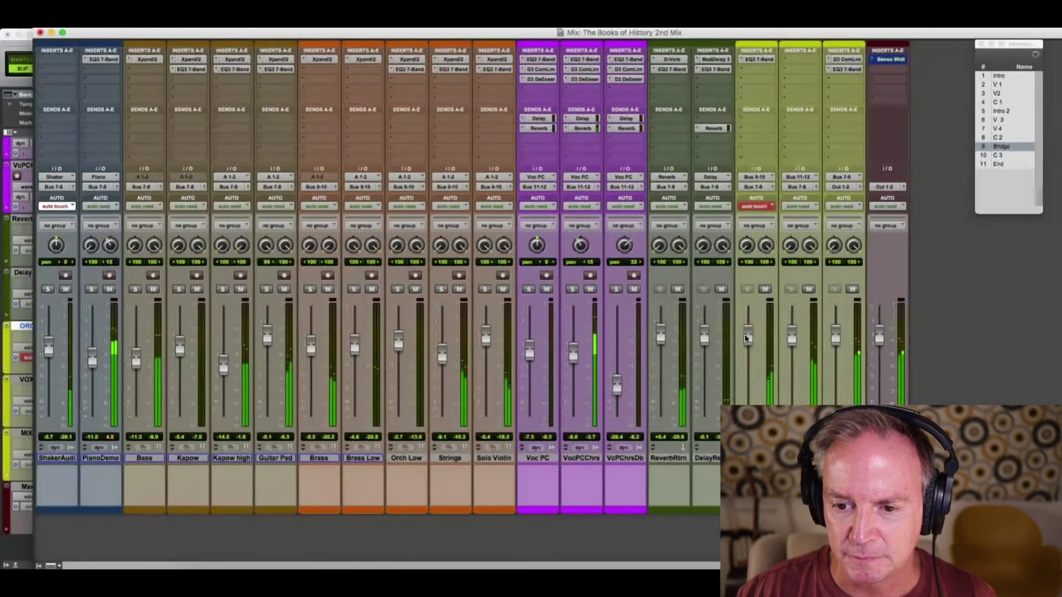
mouse_move(745, 334)
mouse_down()
mouse_move(745, 323)
mouse_move(748, 336)
mouse_up()
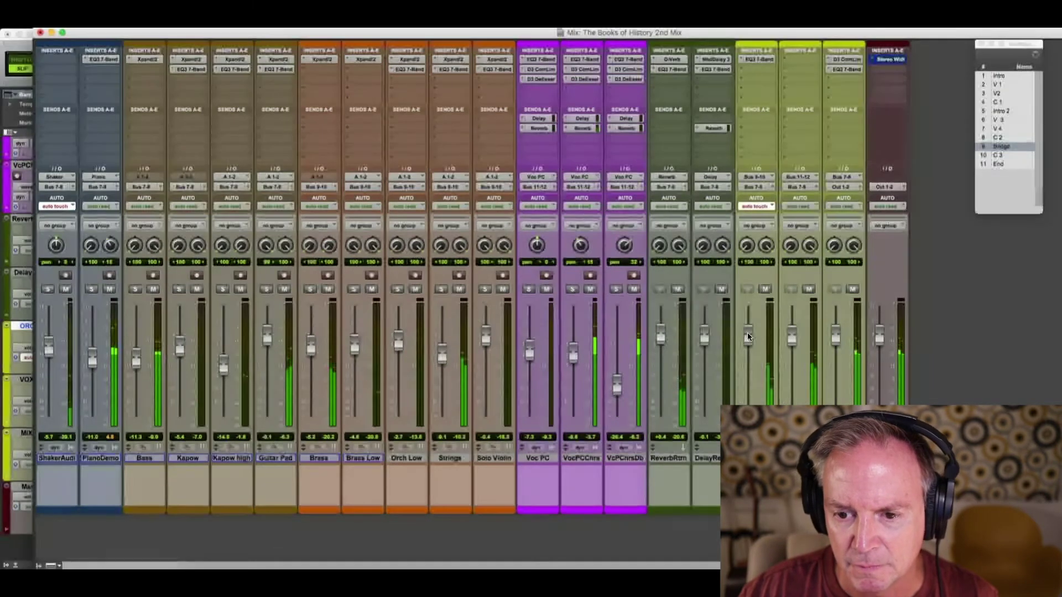
drag(747, 333, 748, 332)
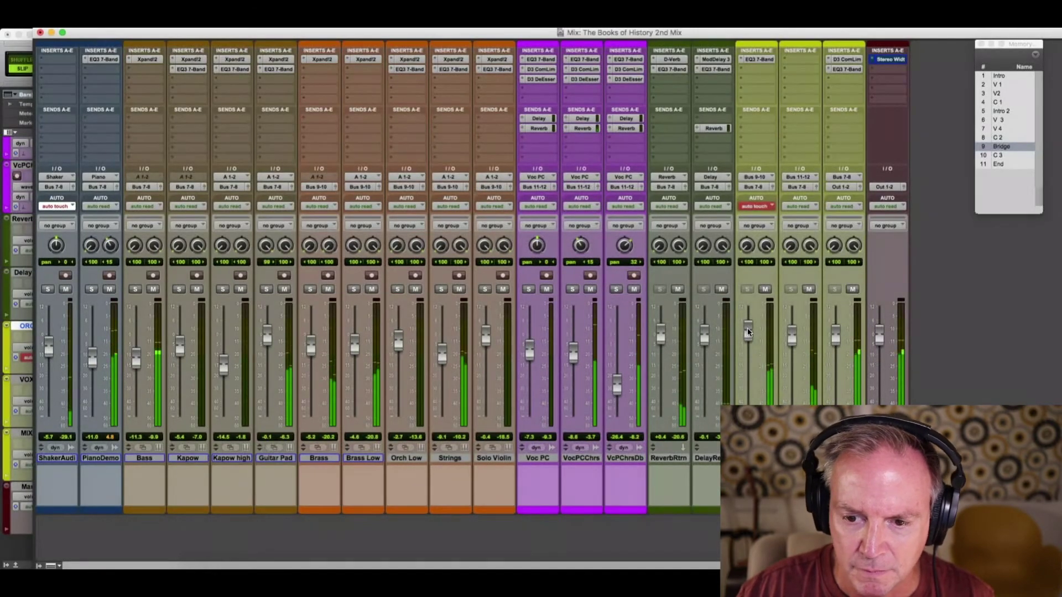
drag(747, 331, 749, 327)
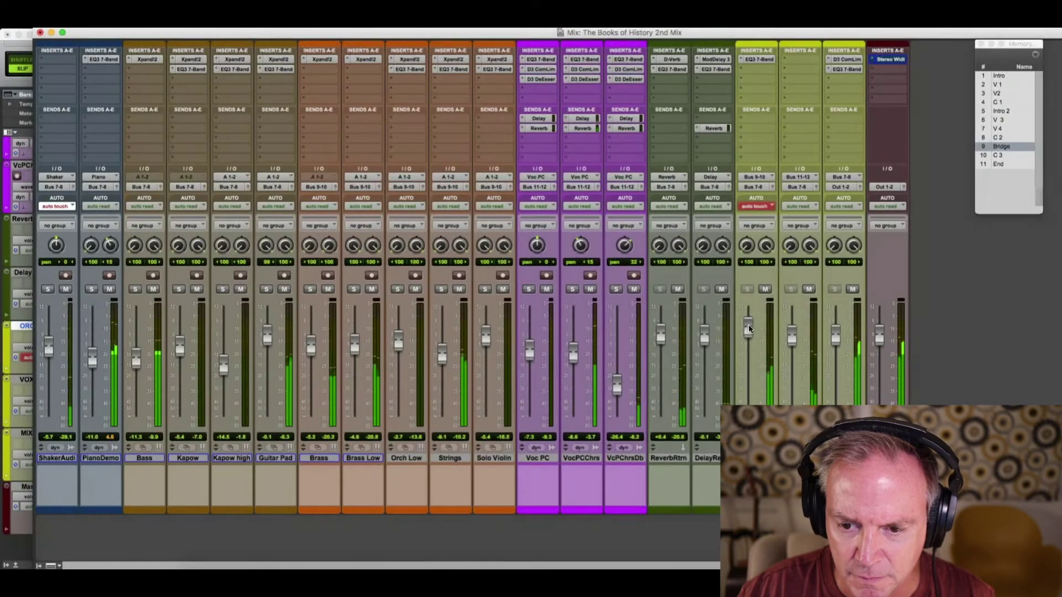
drag(748, 328, 741, 367)
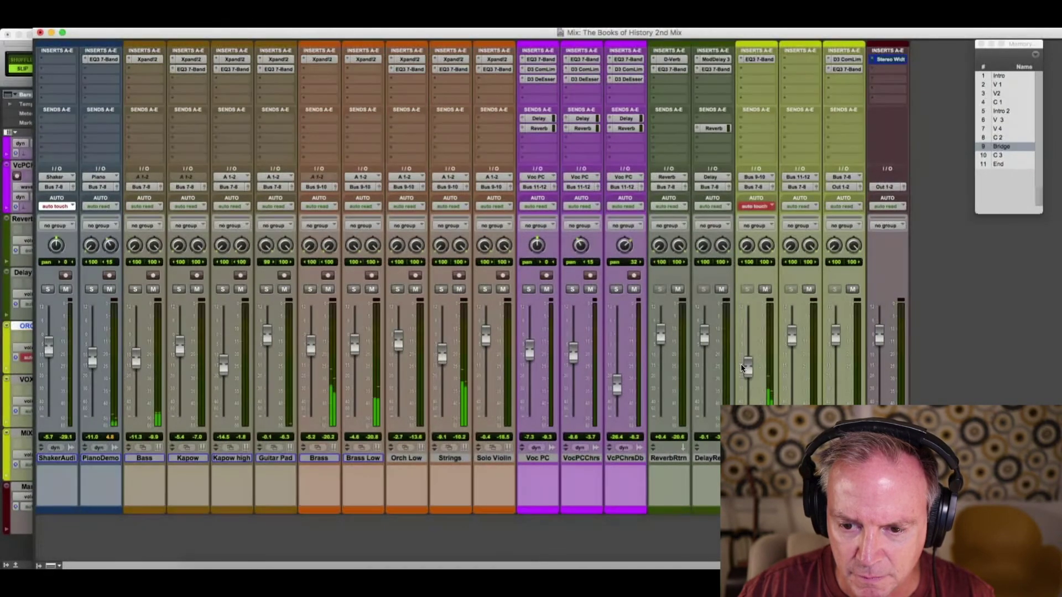
drag(743, 368, 747, 412)
Step: Examine the recorded ORC BUS volume automation along the Edit window's timeline, and return to the Mix window
key(super+equal)
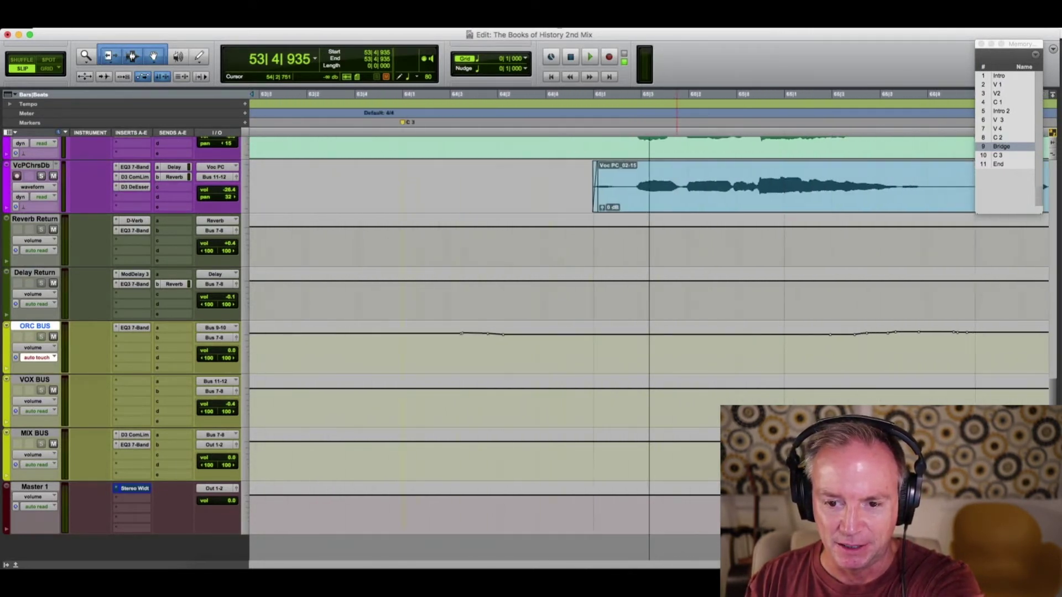
scroll(649, 348, left, 2)
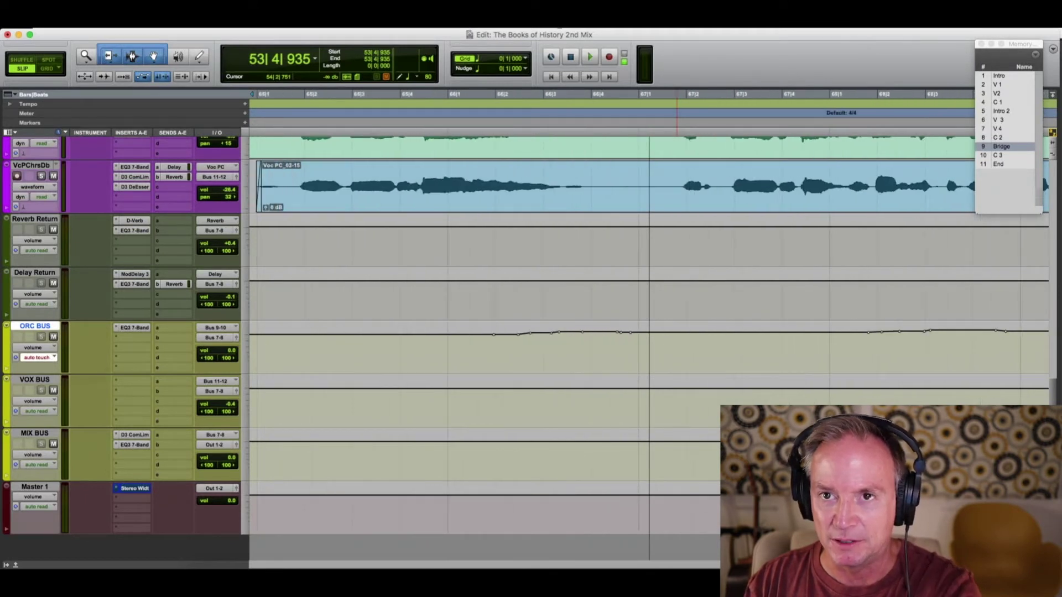
scroll(609, 185, left, 2)
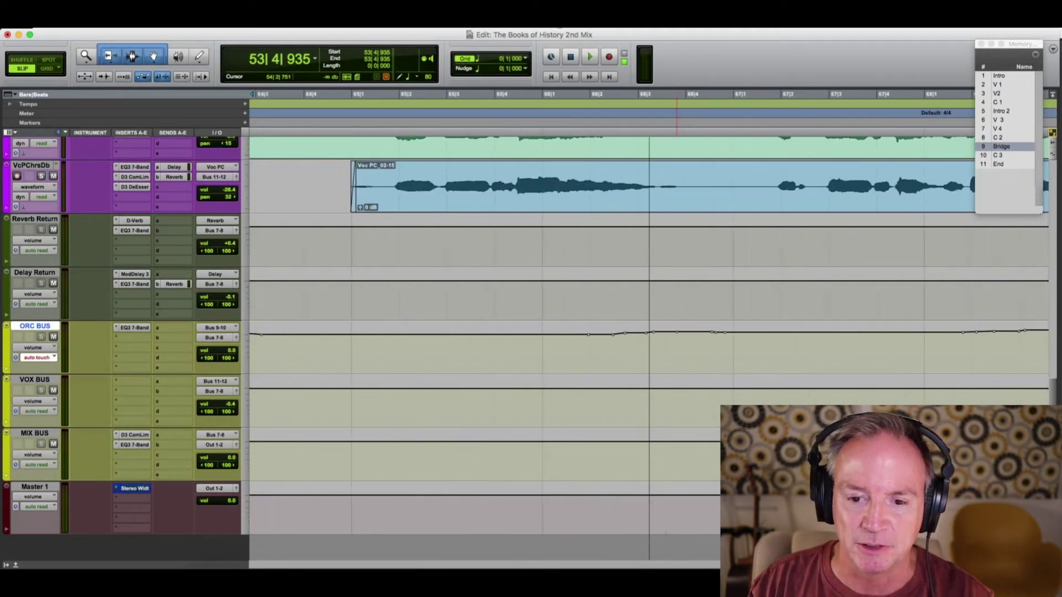
scroll(608, 185, right, 5)
scroll(649, 186, right, 2)
scroll(649, 185, left, 5)
key(super+equal)
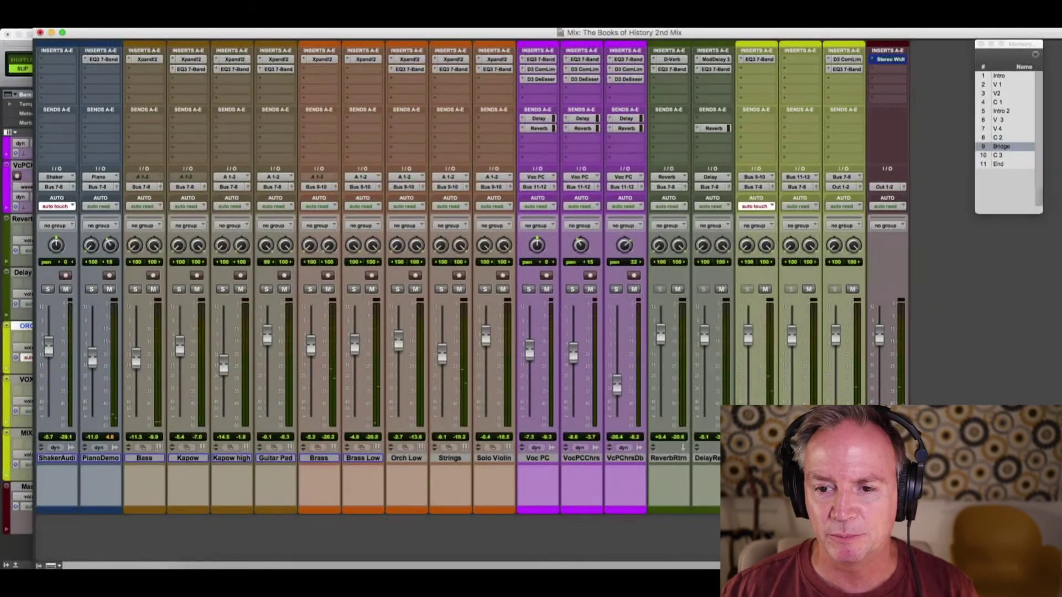
Step: Set the ORC BUS automation mode back to read and switch the VocPCChrs track to touch
click(764, 208)
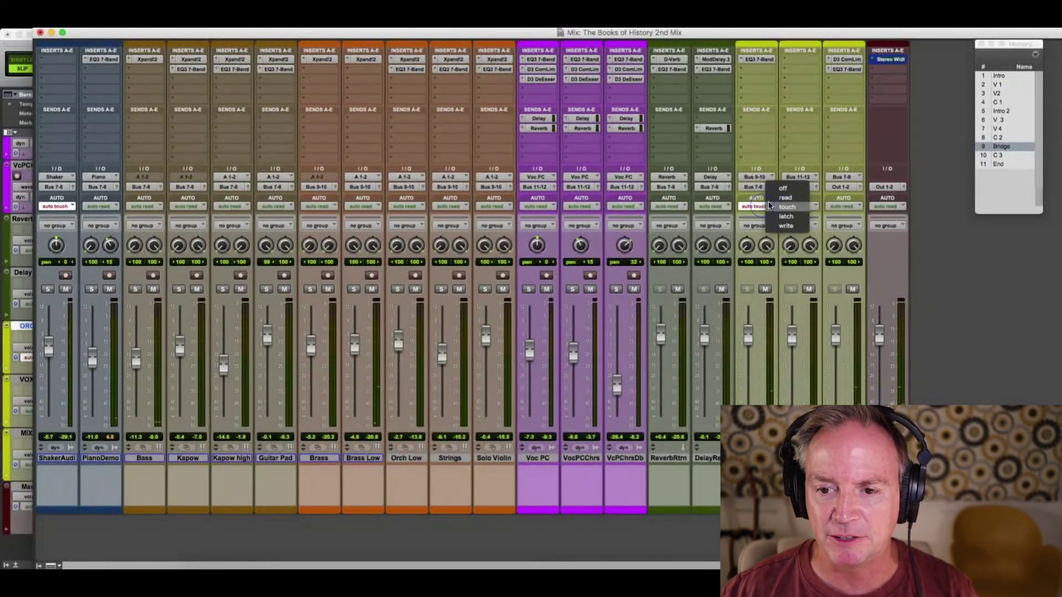
click(776, 199)
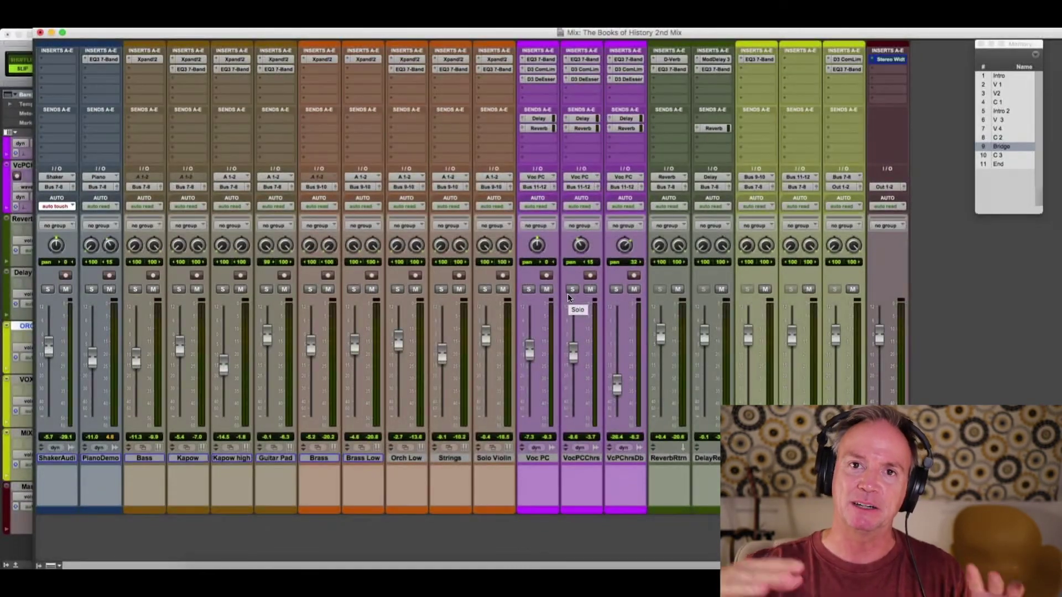
click(580, 206)
click(601, 220)
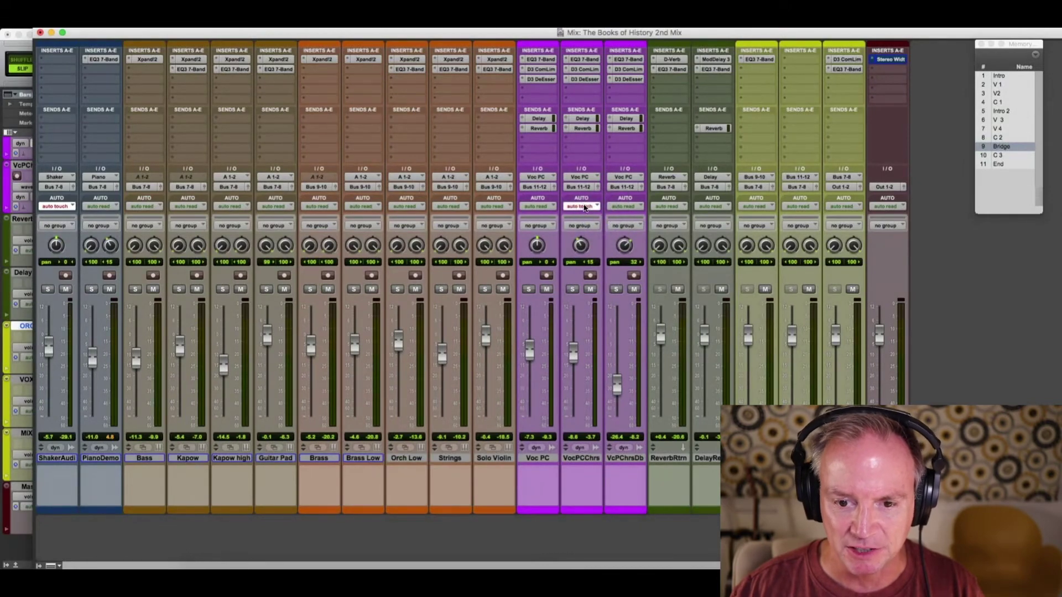
Step: Play from the Bridge and record VocPCChrs volume automation, riding the fader up to -1.1 dB and pulling it fully down at the end
key(space)
drag(572, 351, 573, 350)
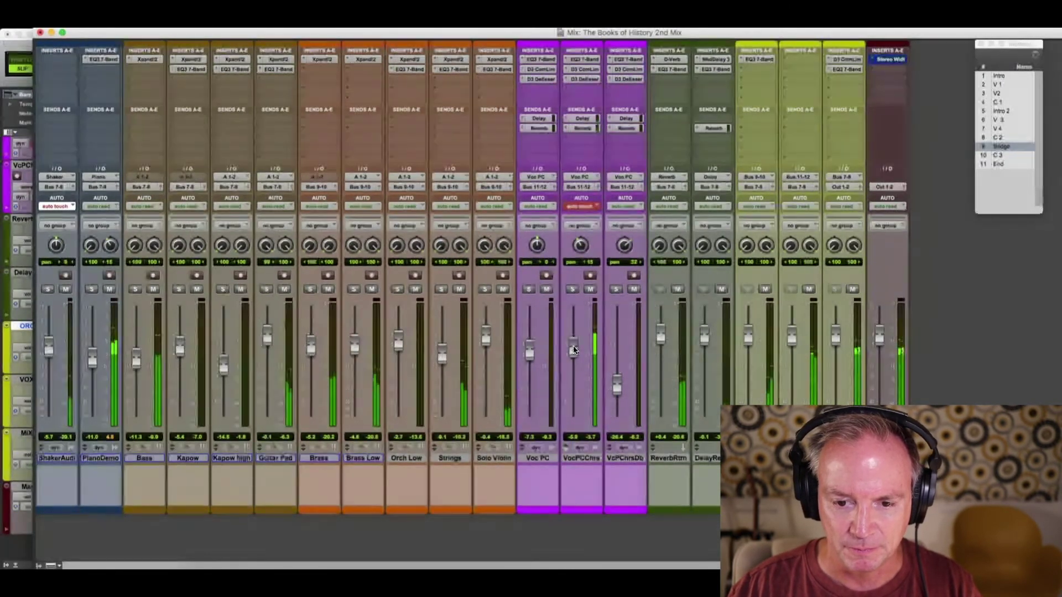
drag(573, 350, 573, 347)
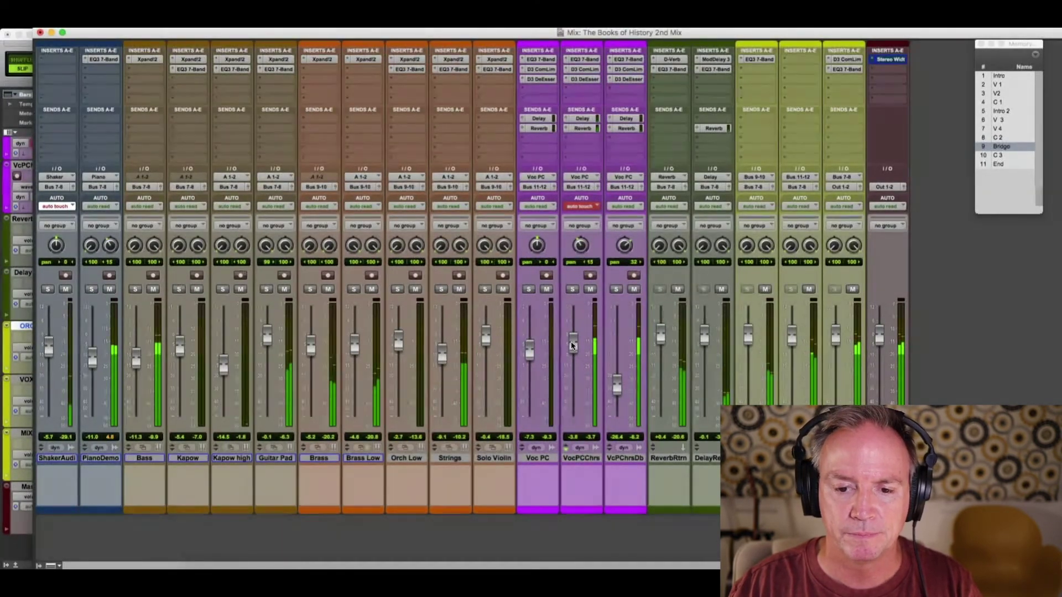
drag(571, 340, 572, 353)
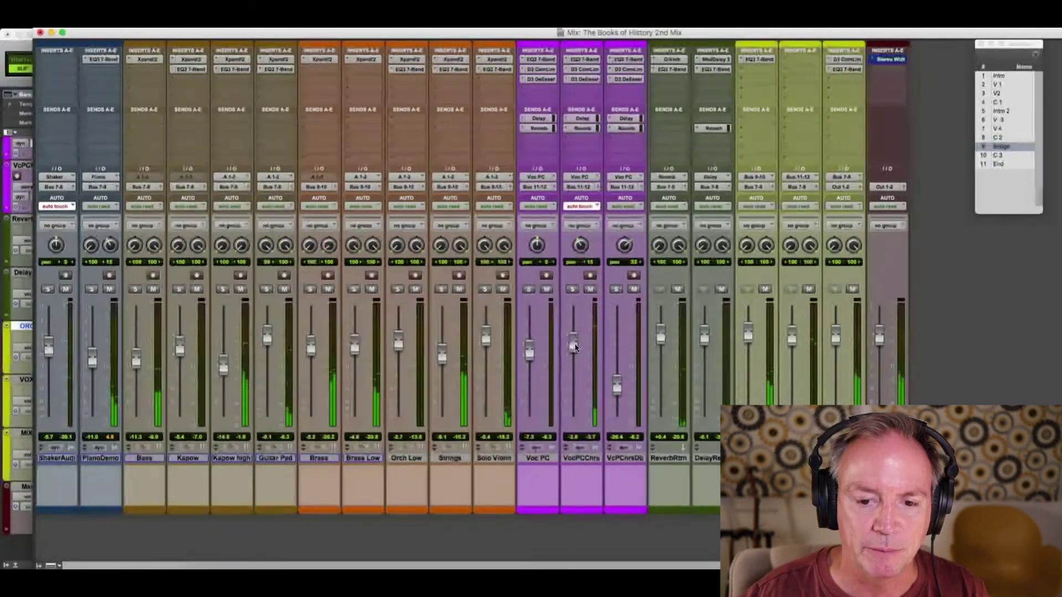
drag(573, 348, 574, 354)
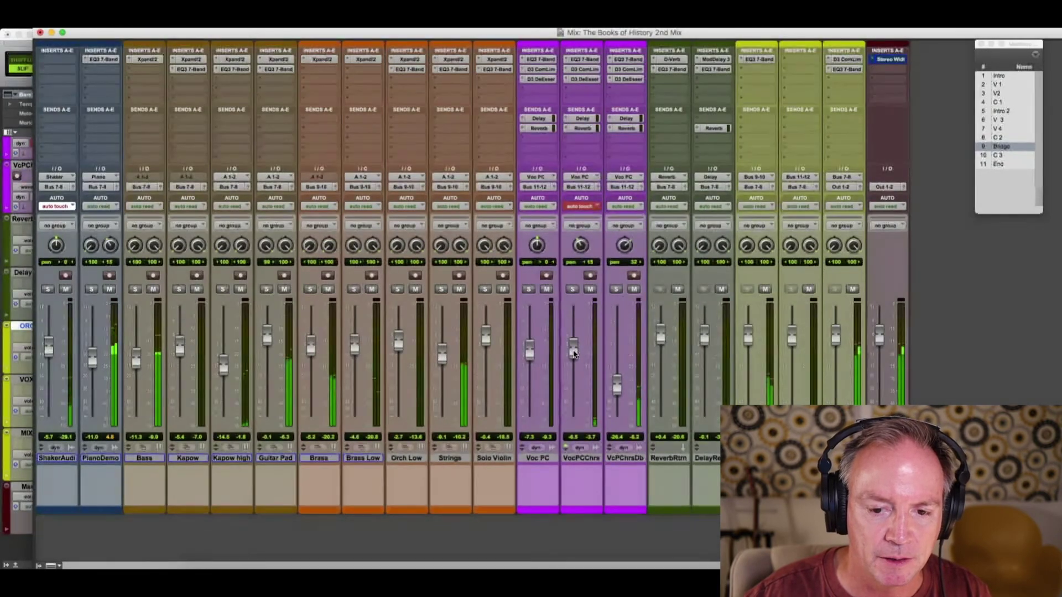
drag(573, 352, 575, 349)
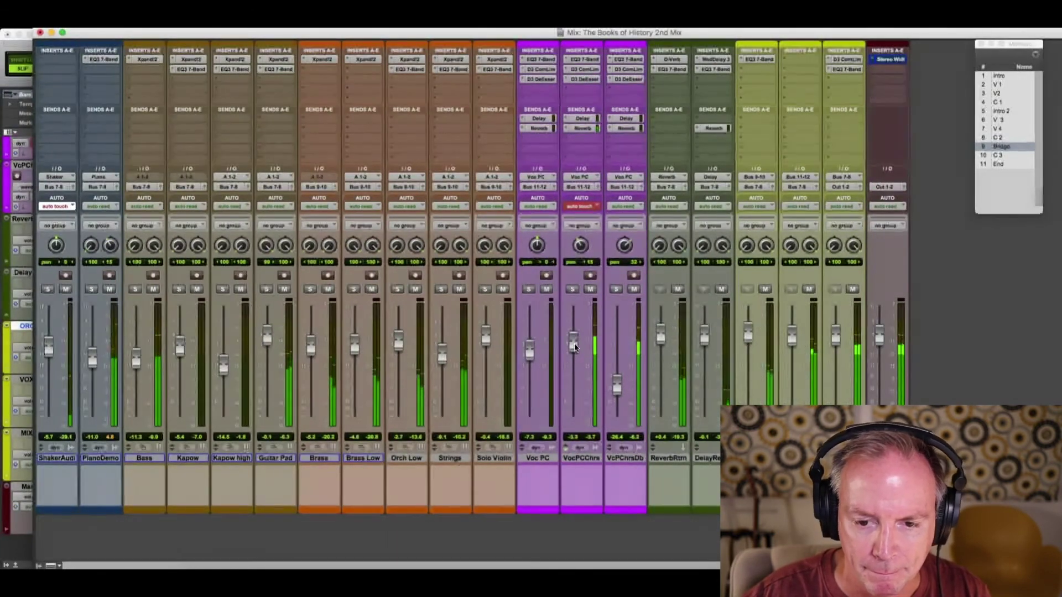
drag(574, 346, 575, 342)
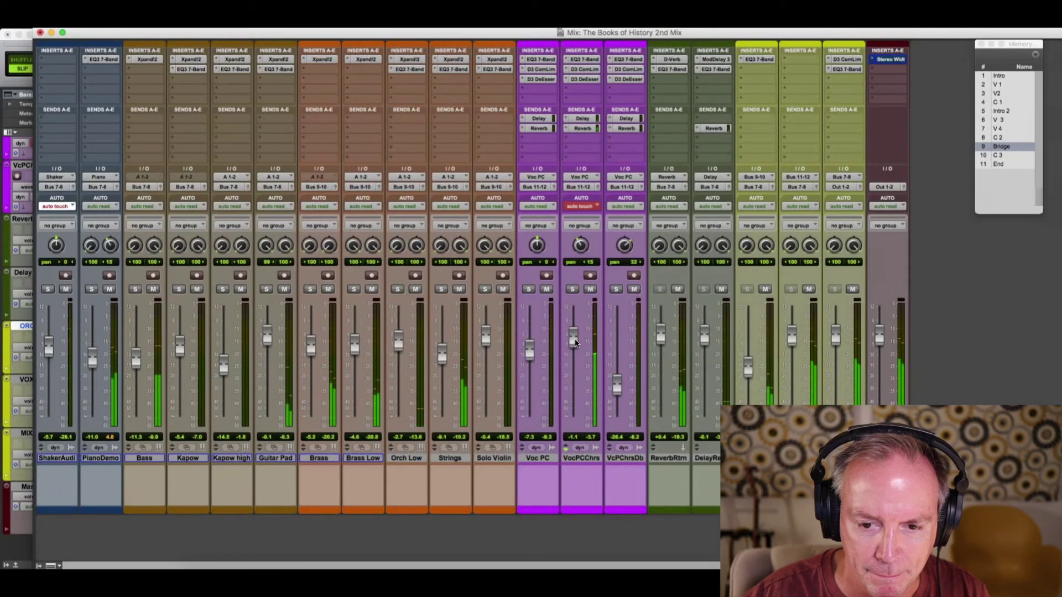
drag(574, 343, 563, 427)
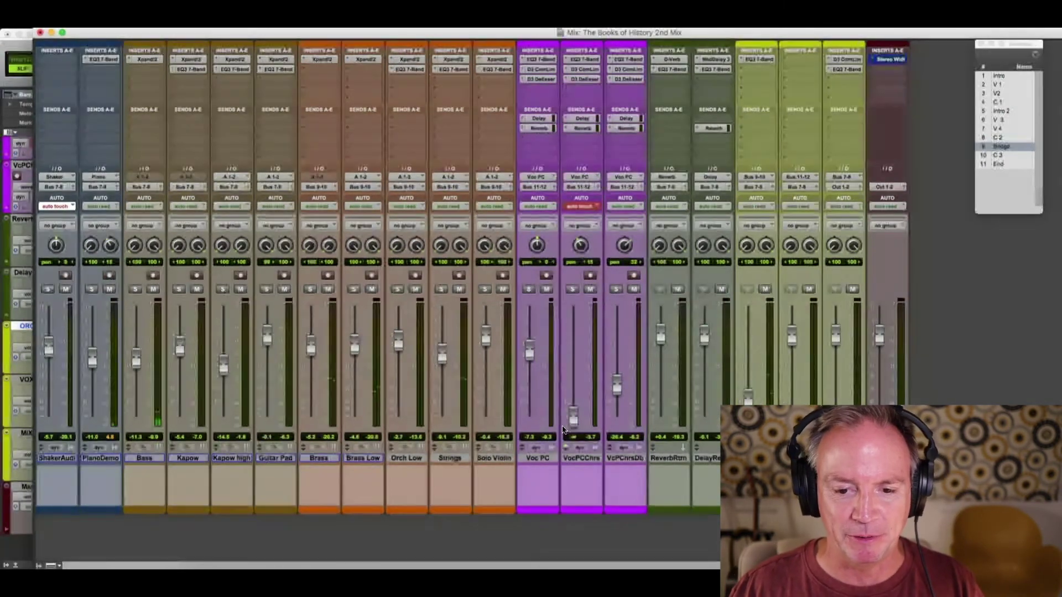
Step: Go back to the Intro marker and set the Kapow track's fader to -6.5 dB
click(1000, 75)
click(177, 350)
drag(177, 351, 179, 343)
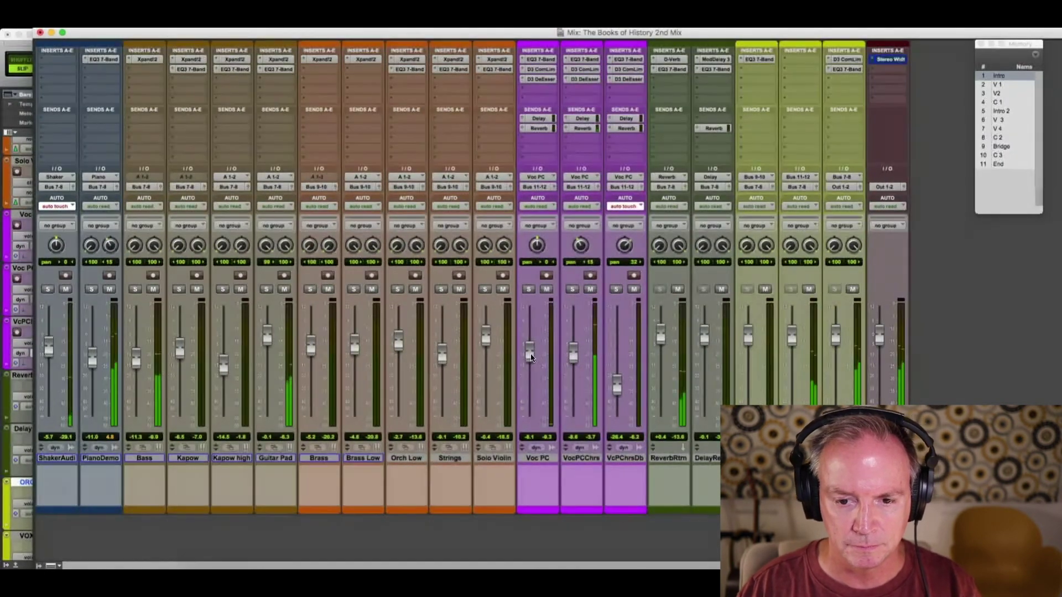
Step: Open the VocPCChrs track's delay send and raise its level slightly
click(582, 119)
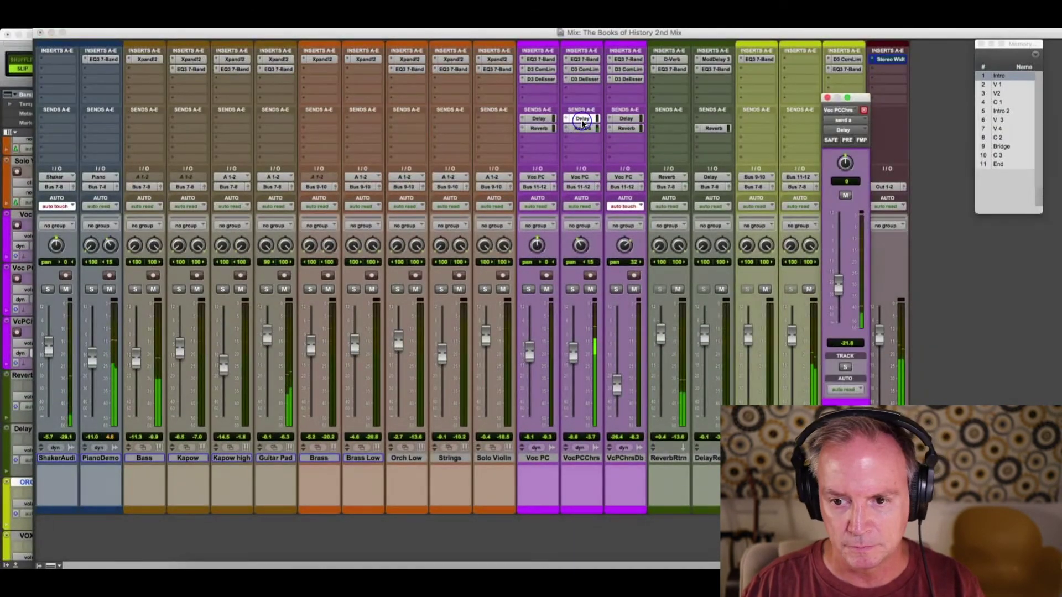
drag(838, 288, 840, 284)
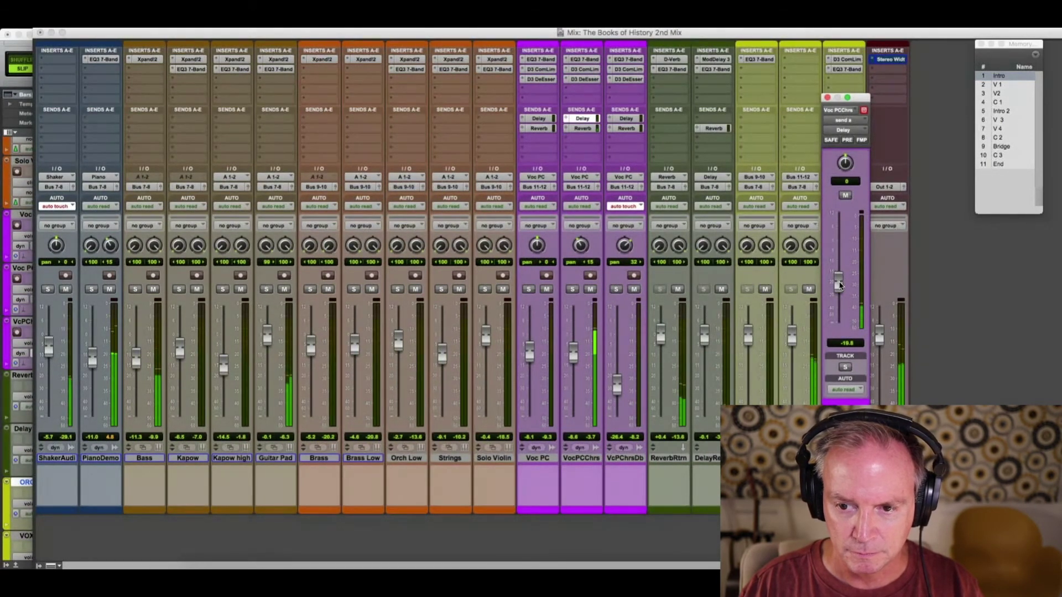
Step: Settle the VocPCChrs delay send level at about -16.6 dB and close the send window
click(838, 283)
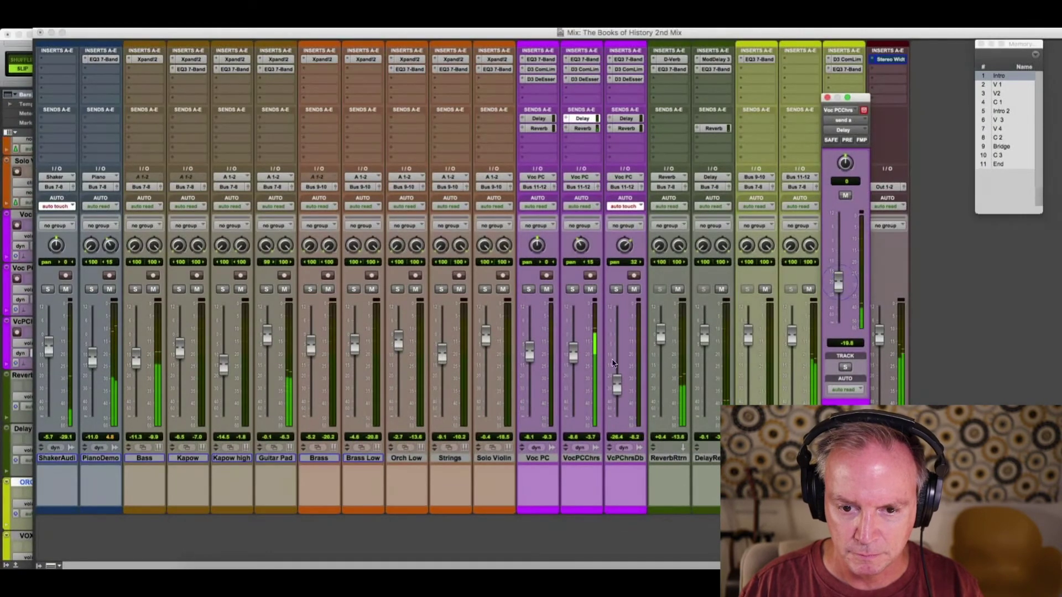
click(572, 354)
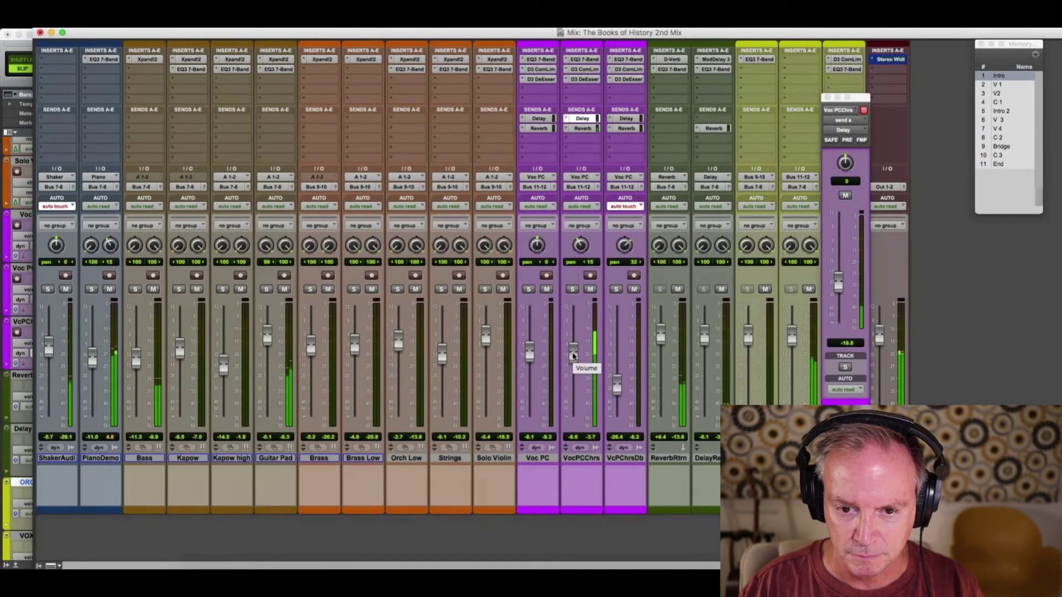
click(826, 98)
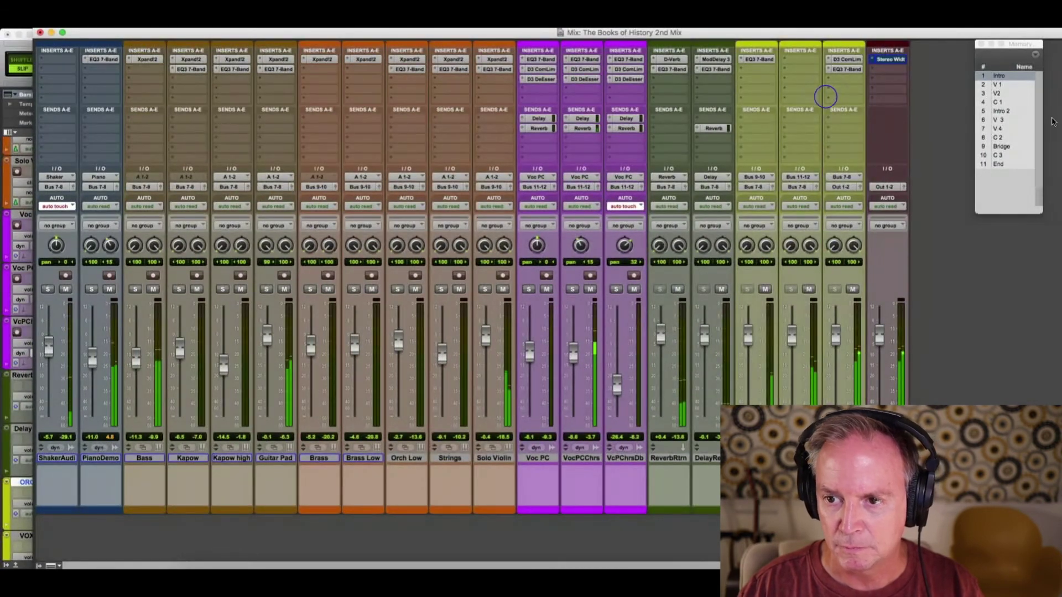
Step: Go to the V2 marker, set the Voc PC track to touch, and record its volume automation during playback, settling at -6.2 dB
click(997, 93)
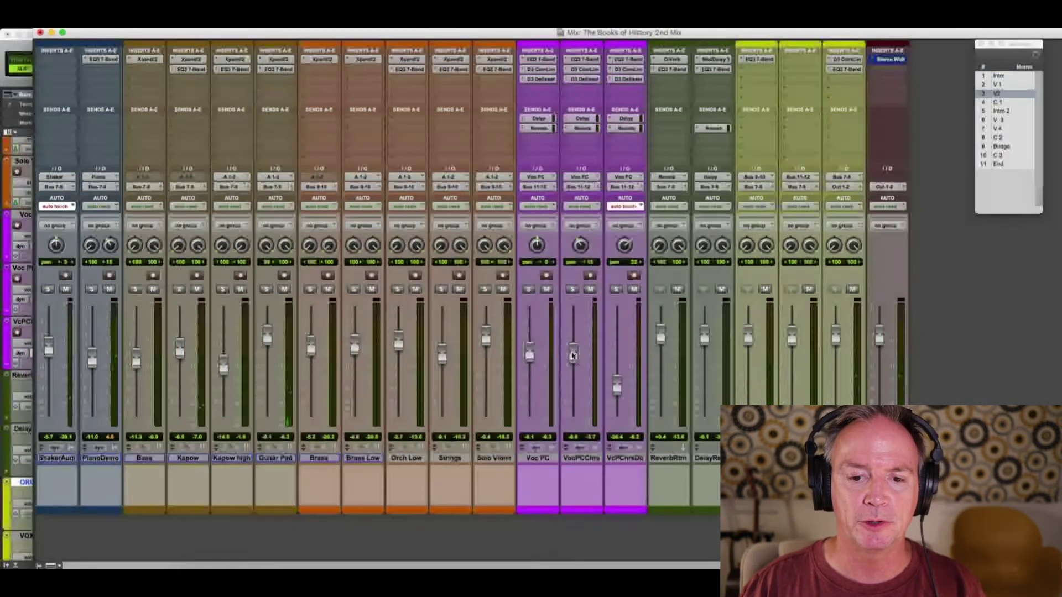
click(528, 352)
drag(528, 355, 530, 354)
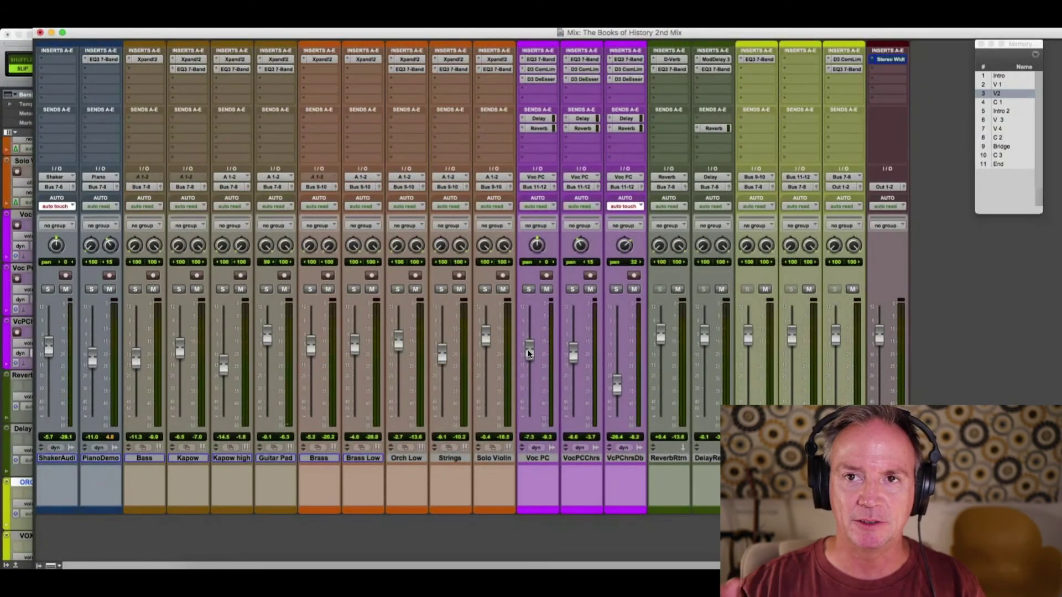
drag(528, 351, 530, 342)
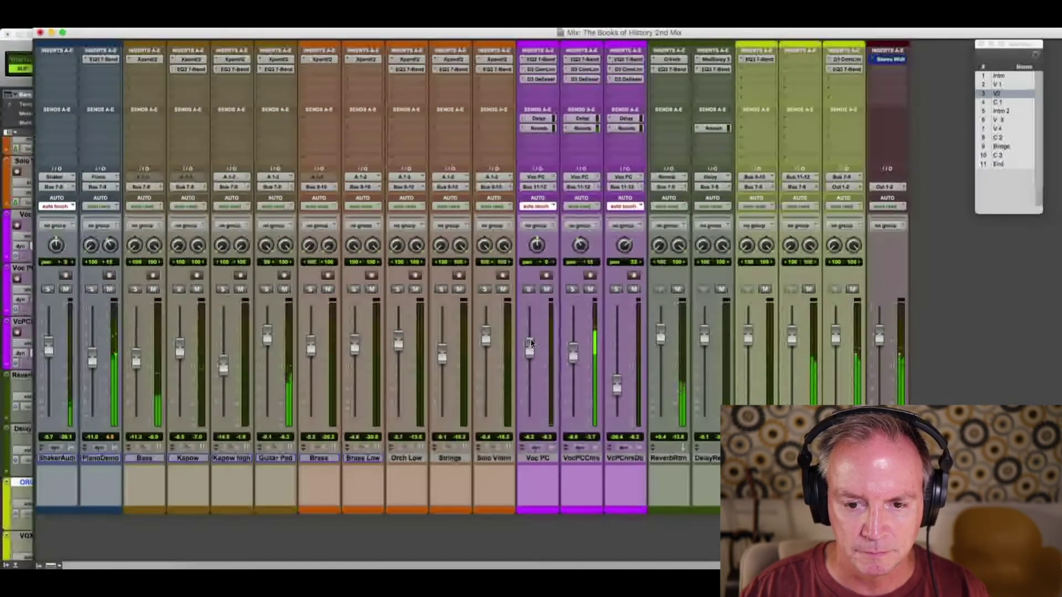
key(space)
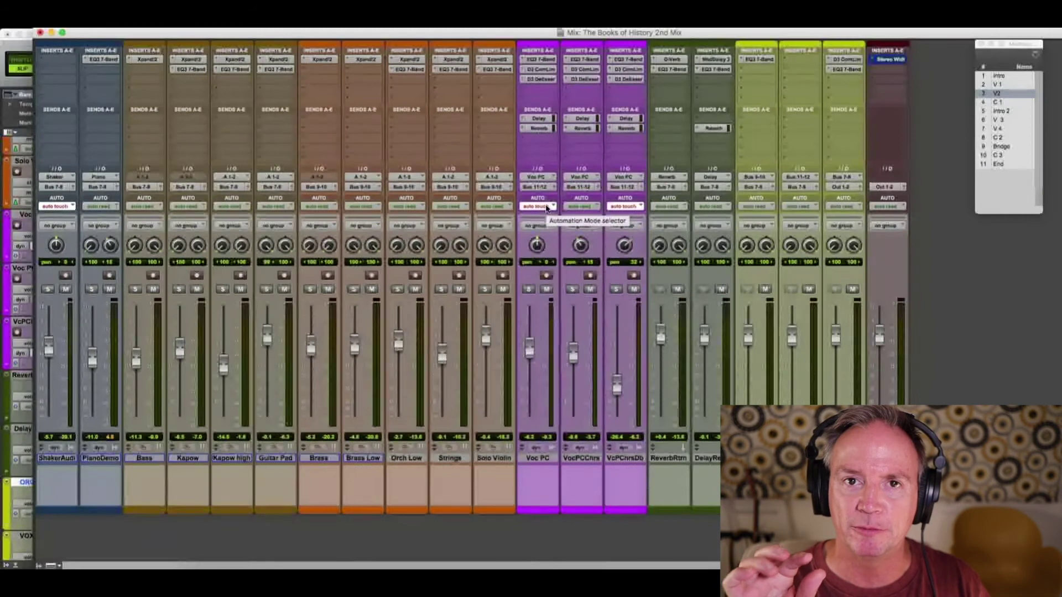
Step: Show the Edit window and play the Voc PC track from just before the V 1 marker
key(super+equal)
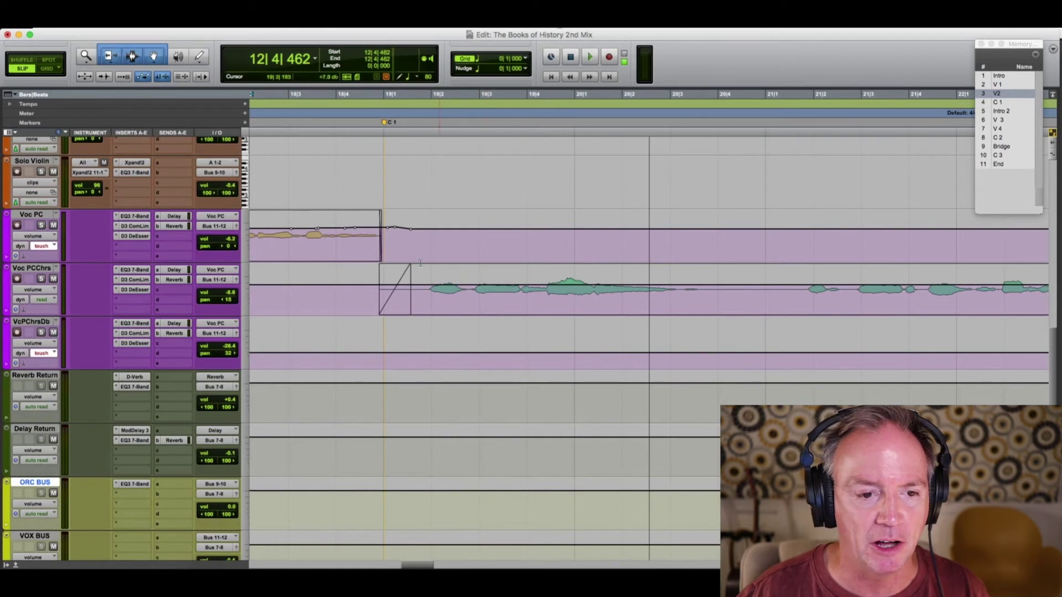
drag(416, 565, 320, 567)
click(371, 229)
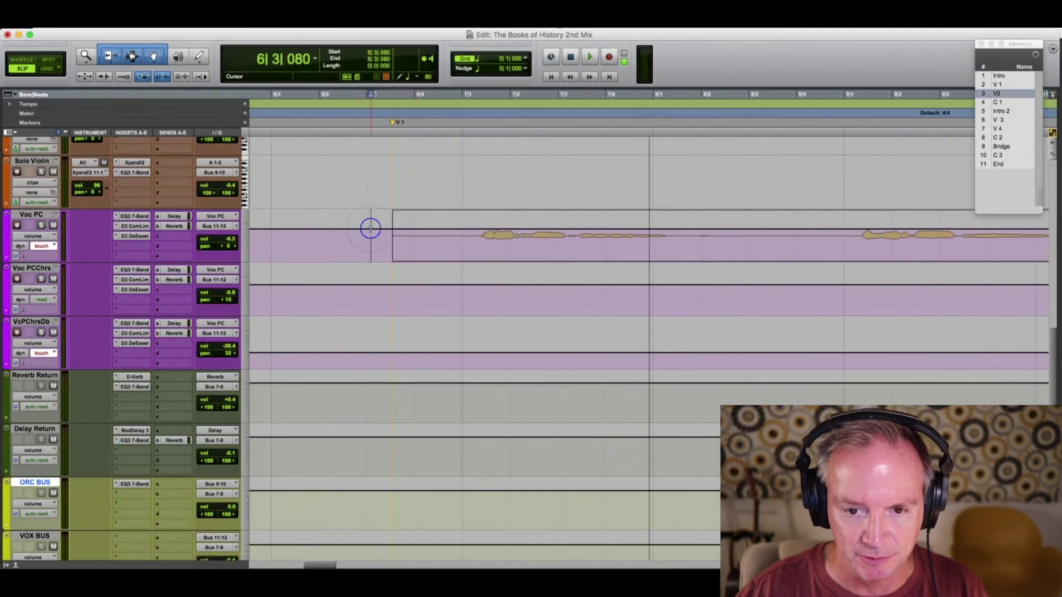
key(space)
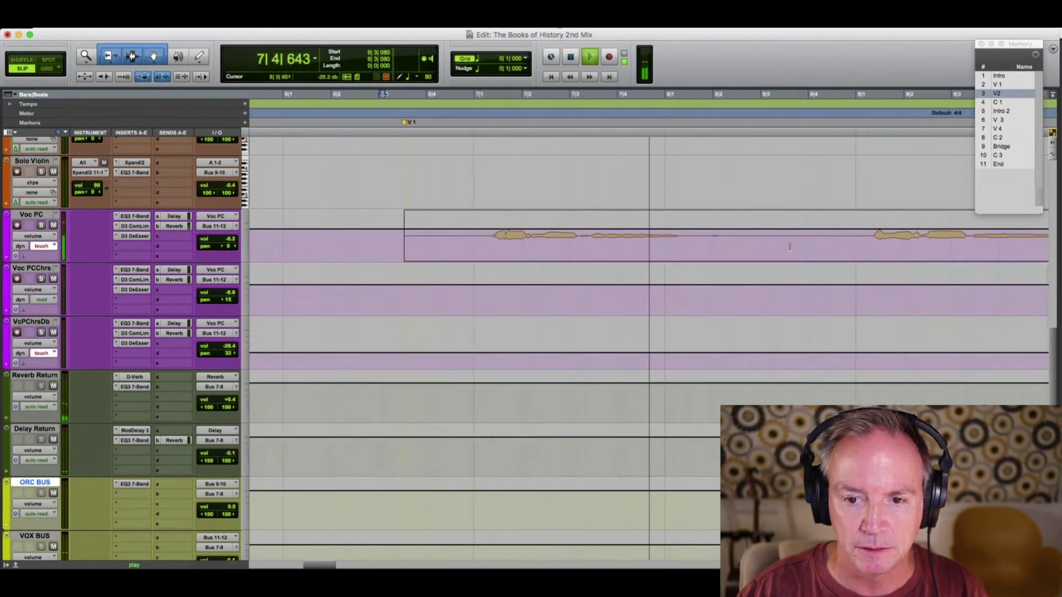
key(space)
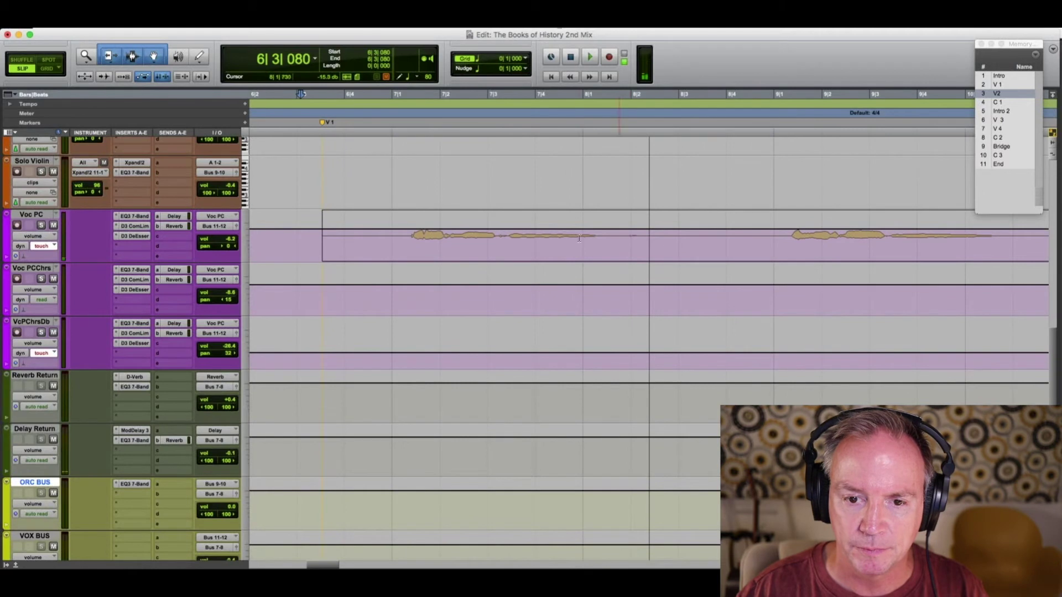
Step: Raise the Voc PC volume line slightly over the quiet phrase from about 7|3 to 8|1 and play it back
click(509, 229)
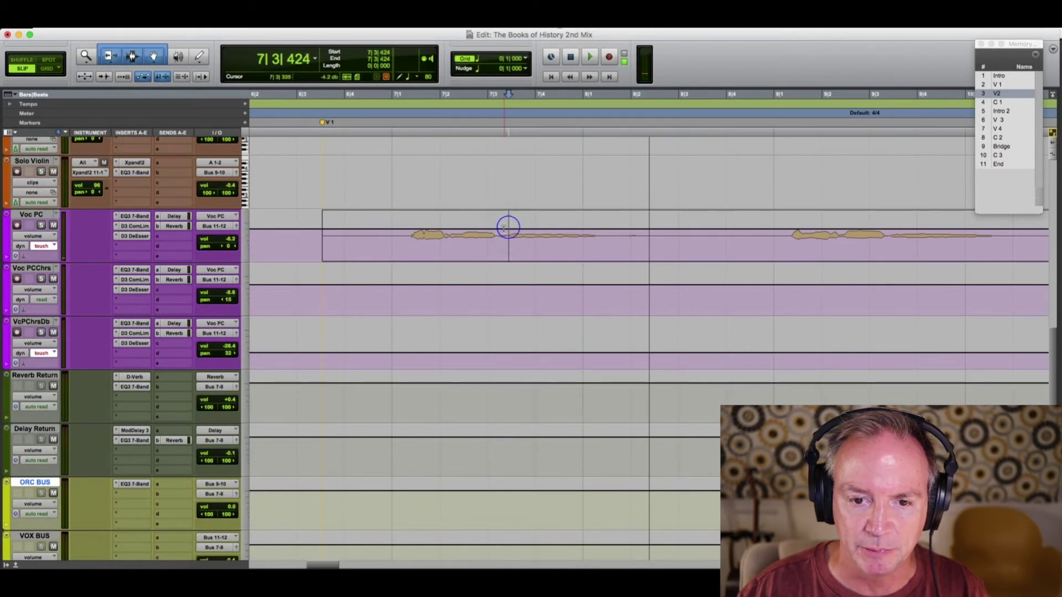
drag(501, 228, 581, 229)
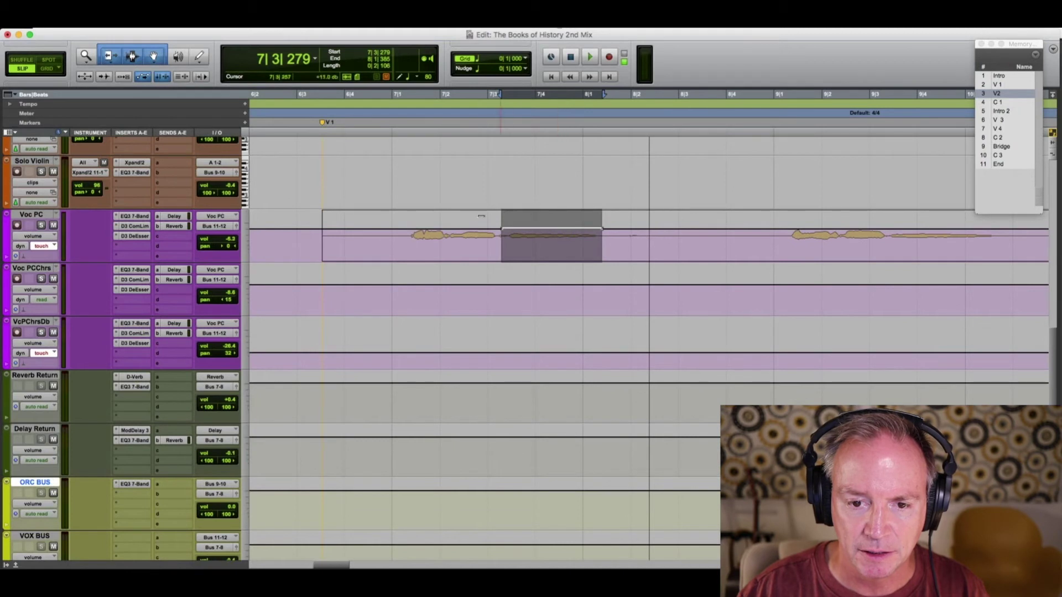
click(452, 227)
key(space)
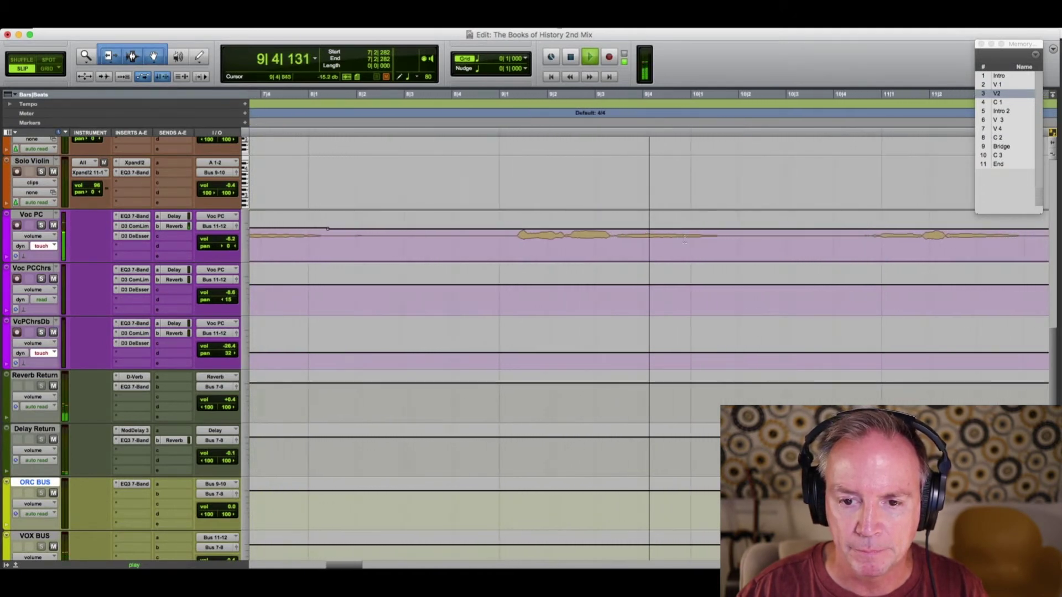
key(space)
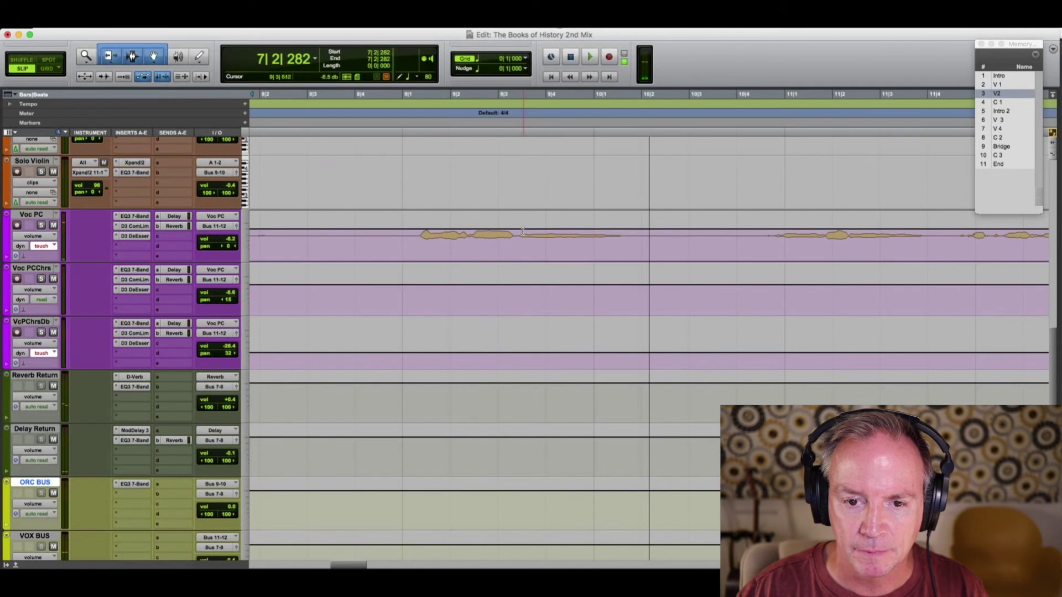
Step: Raise the Voc PC volume line over the quiet phrase from 9|3 to 10|1 to about -4.6 dB and play it back
drag(517, 231, 617, 236)
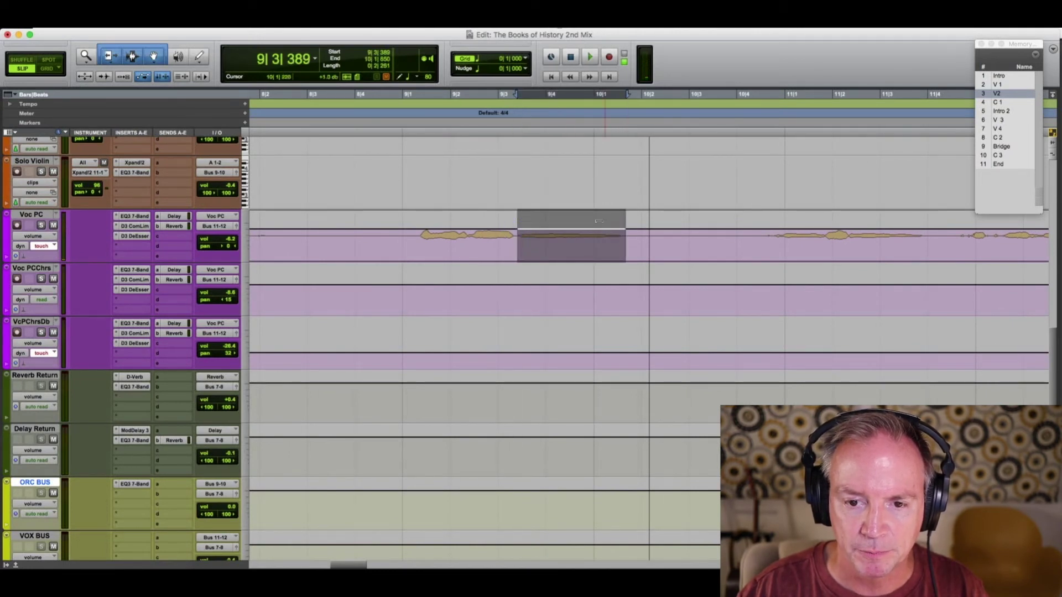
drag(593, 218, 593, 219)
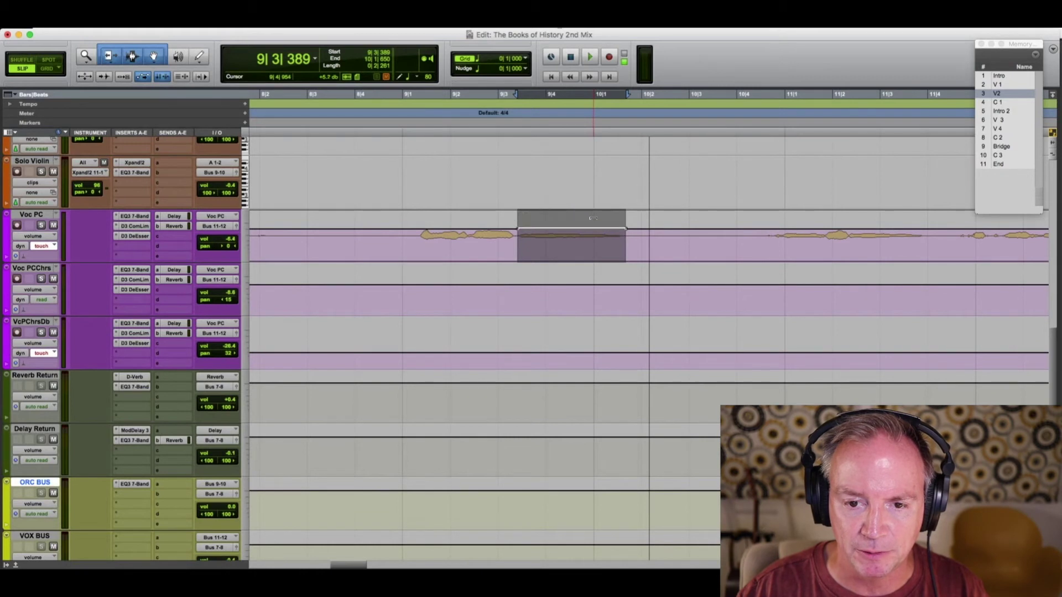
click(558, 213)
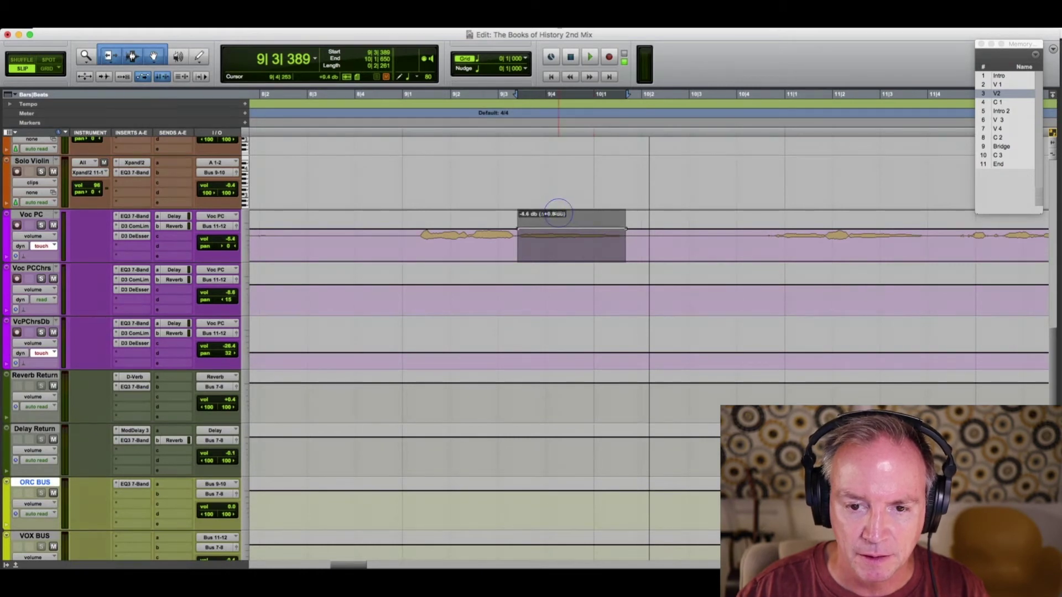
click(471, 227)
key(space)
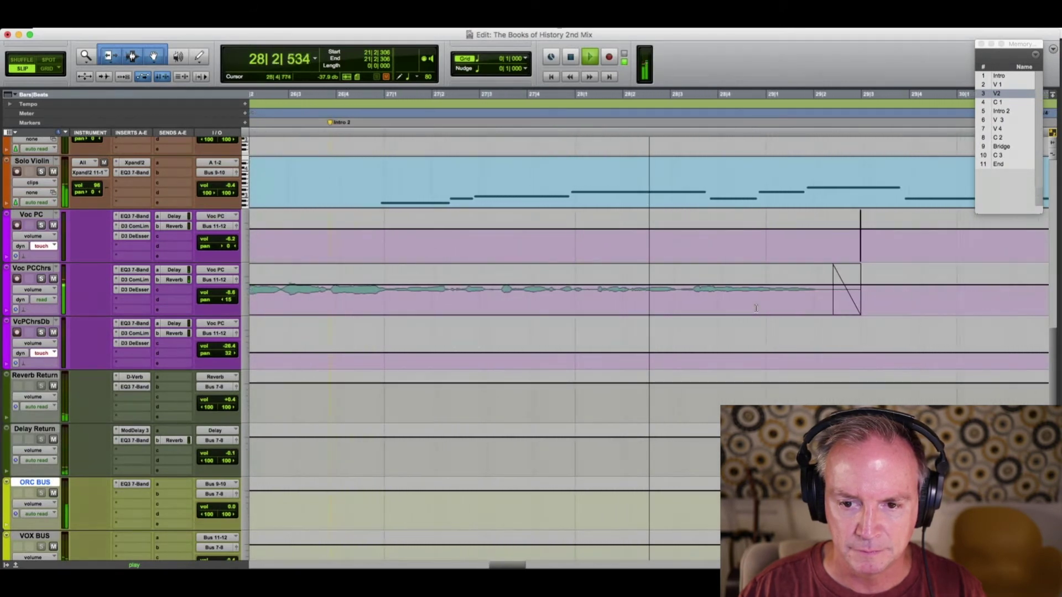
Step: Raise the Voc PCChrs volume line from 27|1 to the clip's end to about -5.3 dB and play it back
key(space)
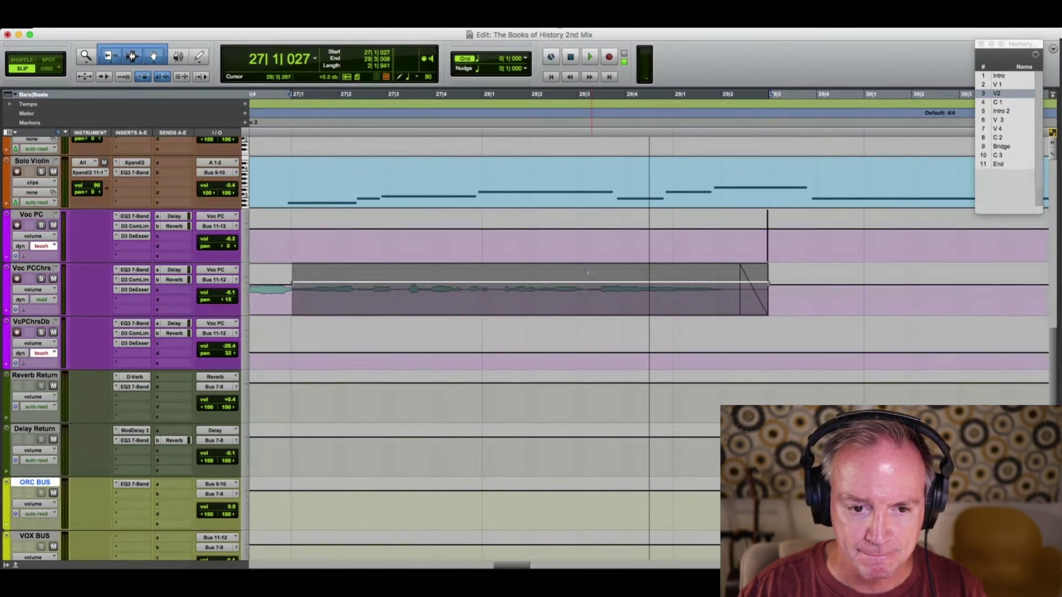
scroll(295, 287, left, 5)
click(462, 277)
key(space)
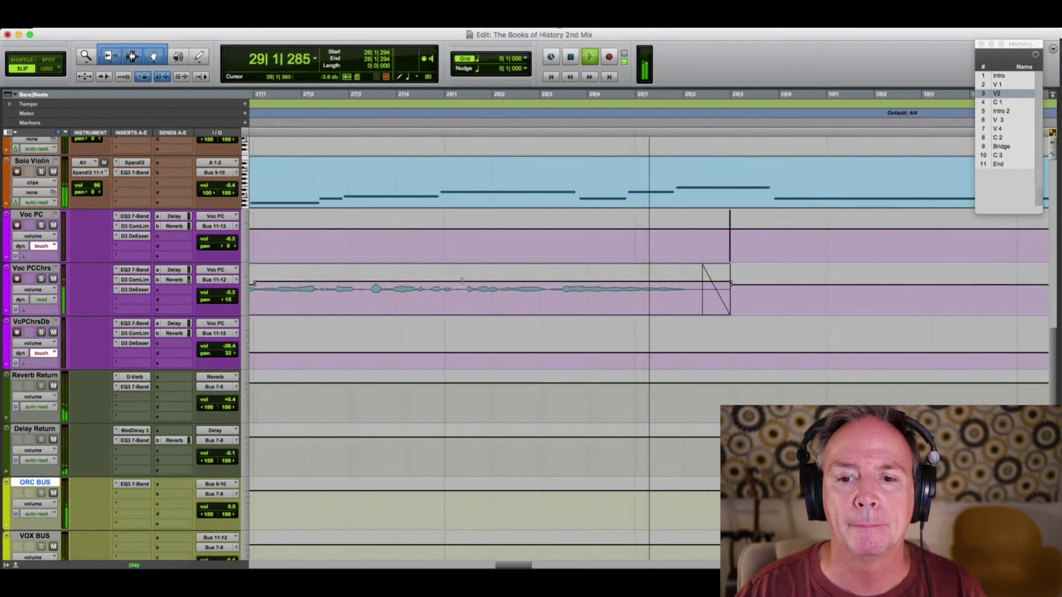
key(space)
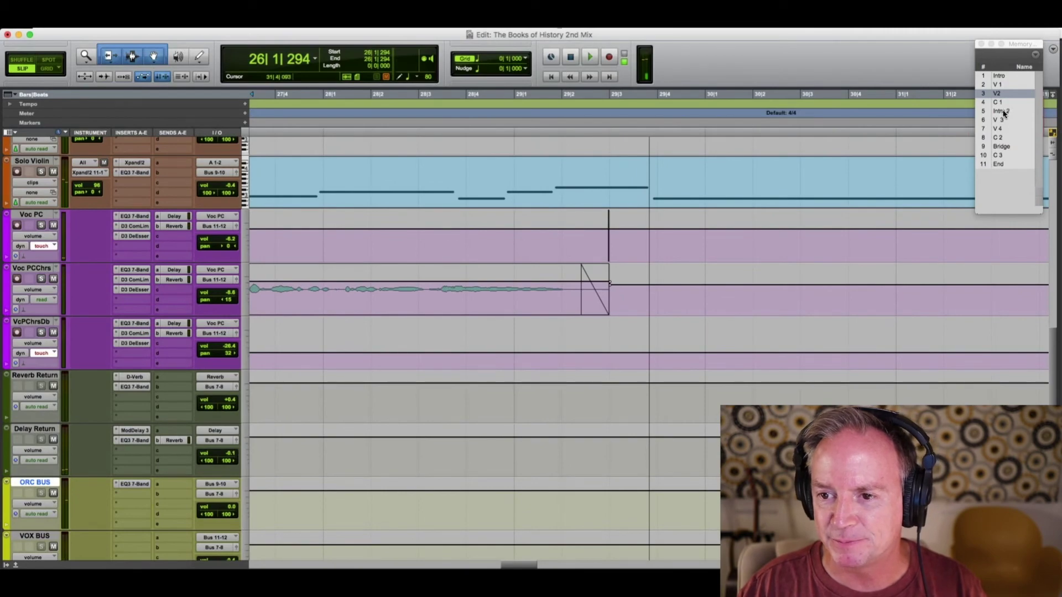
Step: Go to the C 3 marker and switch the VocPCChrs track to touch automation in the Mix window
click(1000, 156)
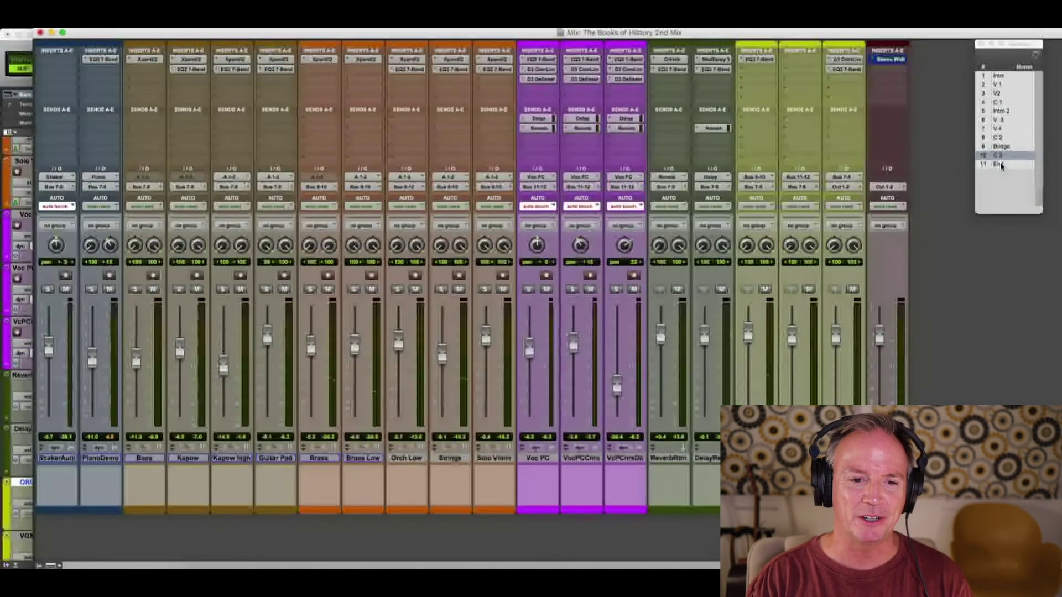